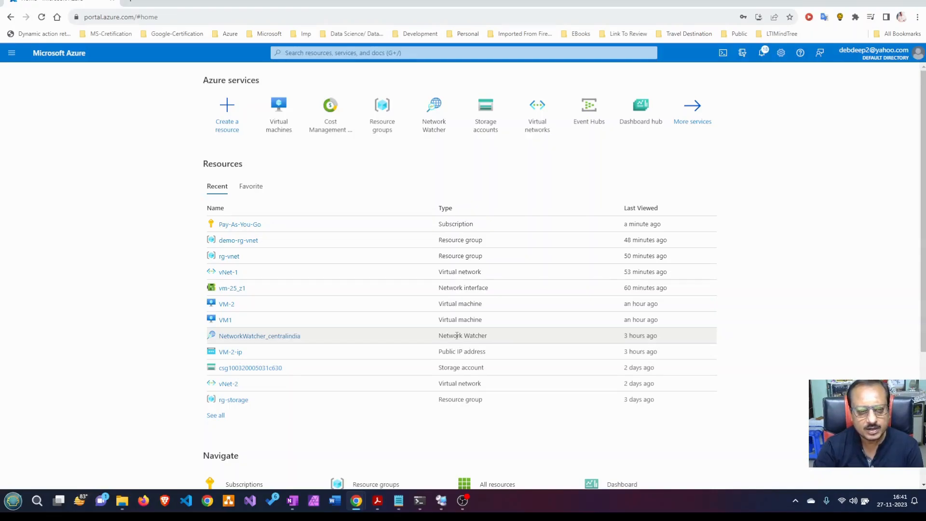
- Open the demo-rg-vnet resource group, and examine the virtual network peering diagram in the Azure VNet Peering PDF in Adobe Acrobat
left_click(252, 241)
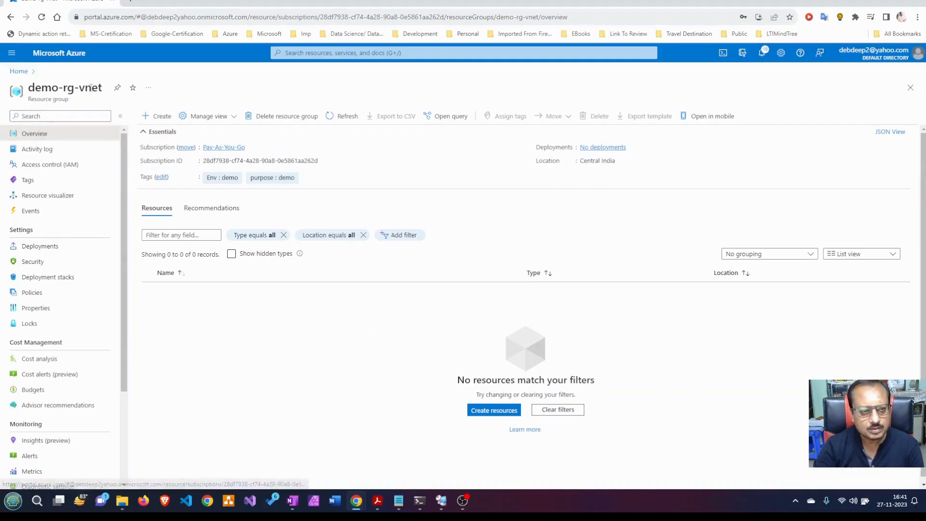
left_click(381, 506)
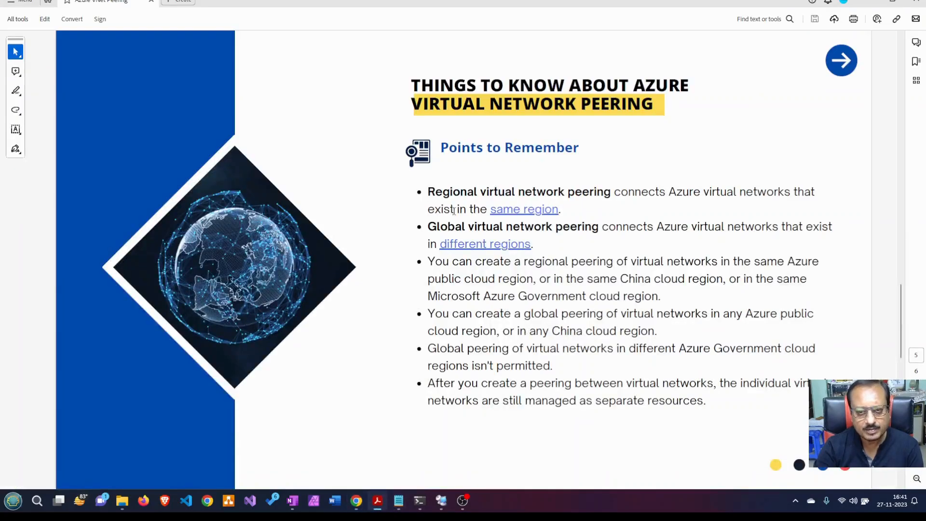
scroll(453, 210, "up", 3)
scroll(451, 211, "down", 1)
scroll(451, 211, "down", 1)
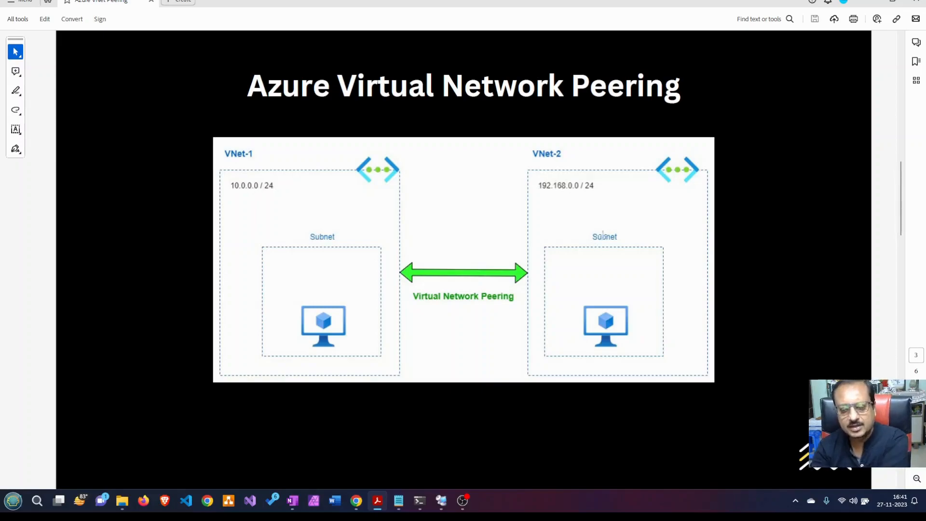
left_click(873, 11)
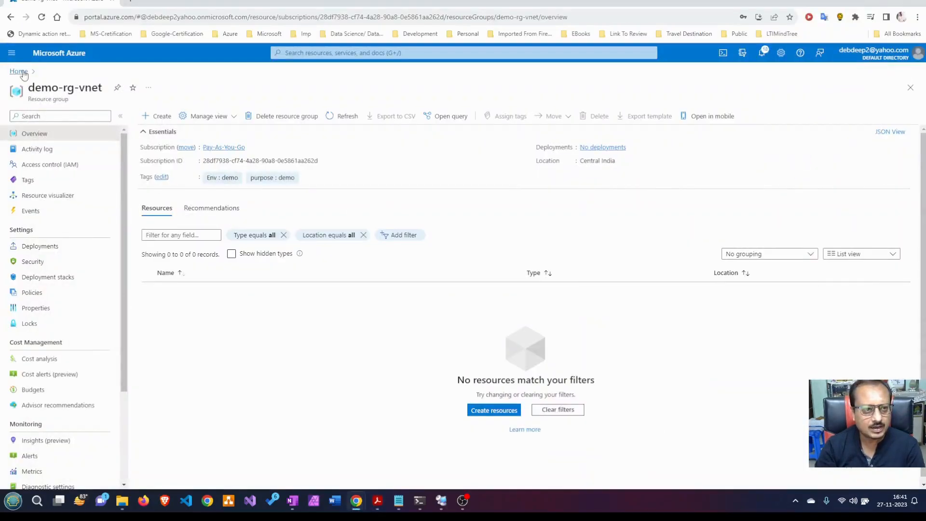
- Return to the Azure portal home page, search for "virtual" and open the Virtual networks service
left_click(23, 74)
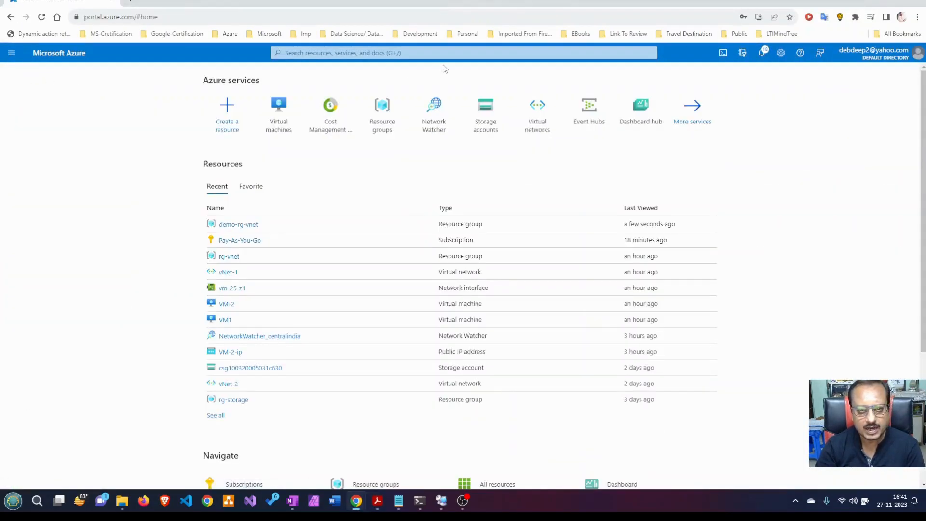
mouse_move(551, 104)
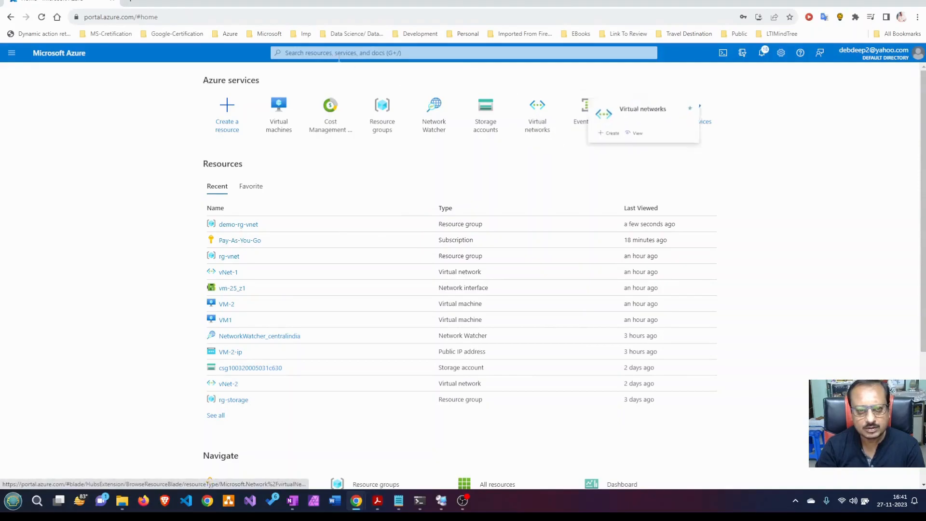
left_click(322, 53)
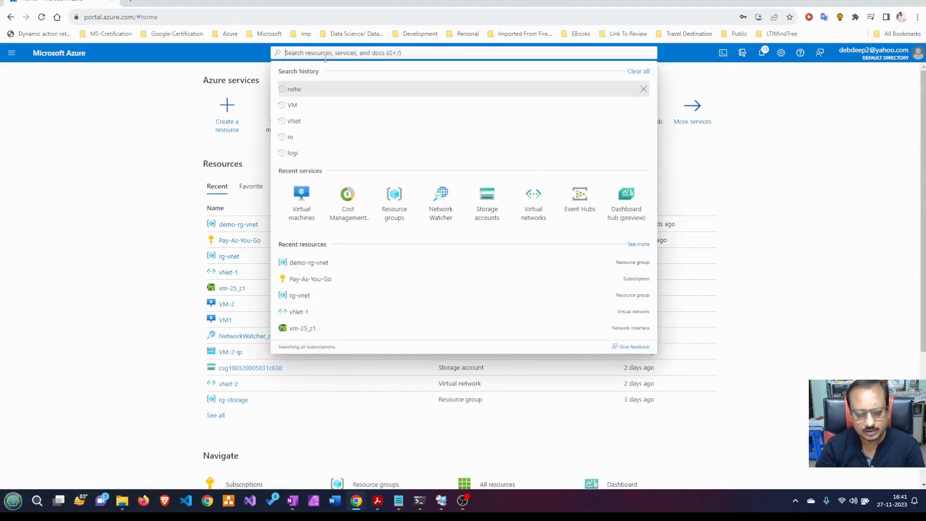
type("virtual")
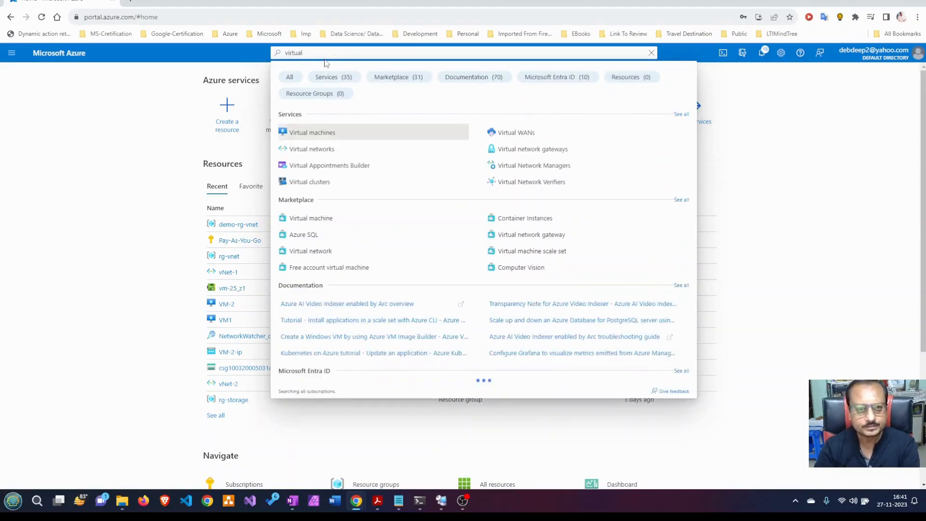
left_click(313, 149)
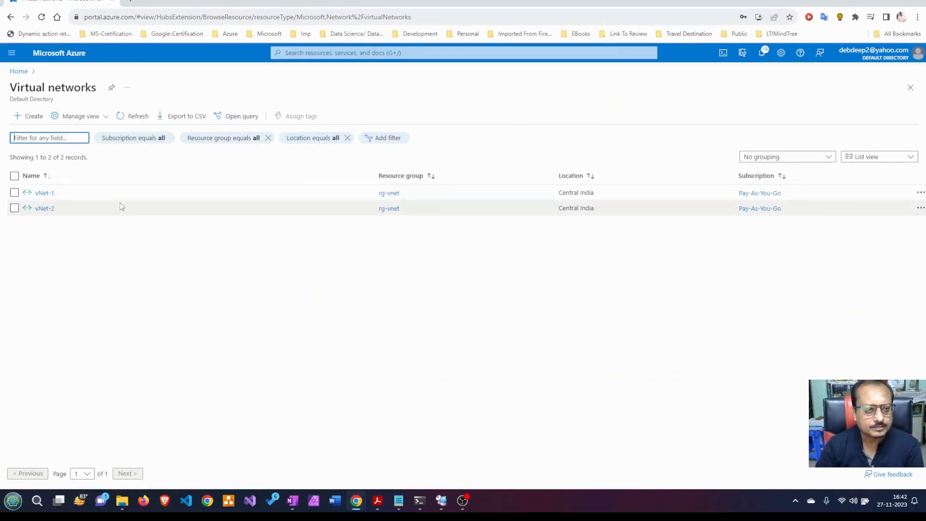
- Start a new virtual network in resource group demo-rg-vnet, named demo-VNet-1, keeping the region (Asia Pacific) Central India
left_click(34, 116)
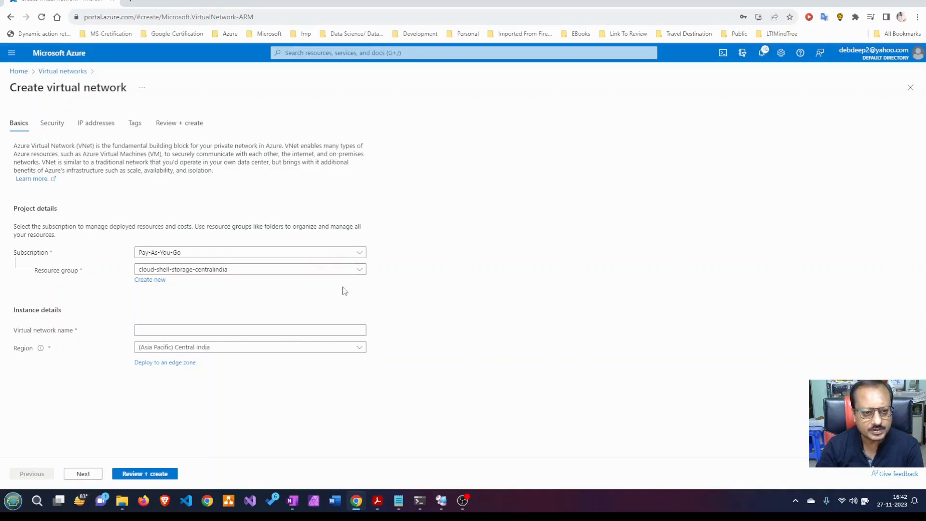
left_click(362, 271)
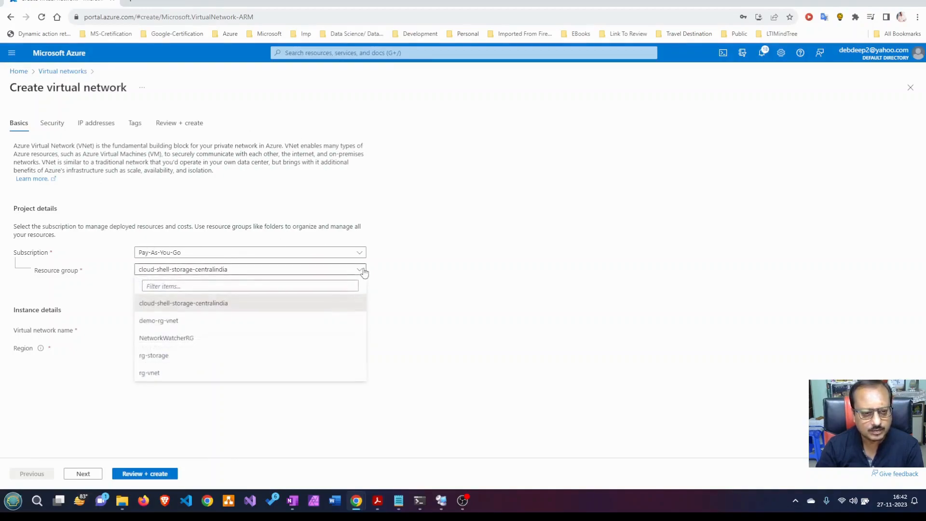
left_click(185, 324)
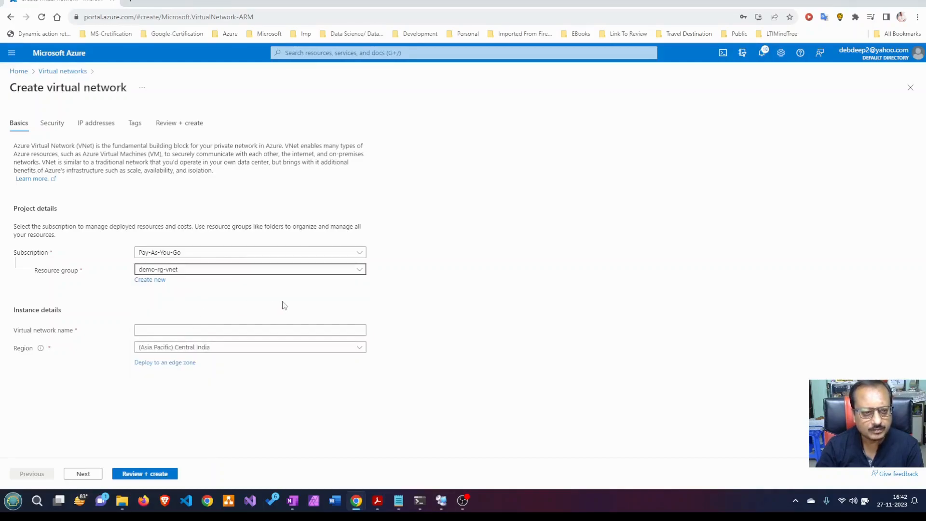
left_click(183, 331)
type("demo-")
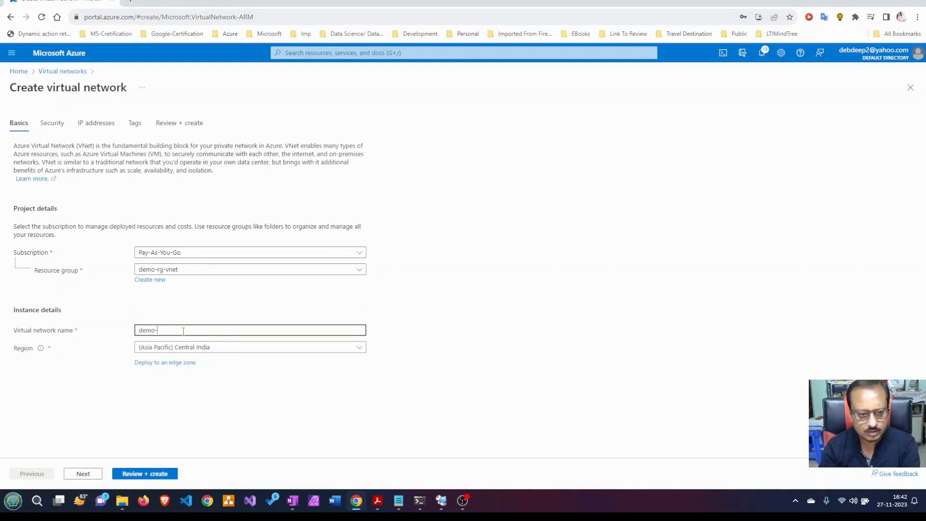
type("VNet")
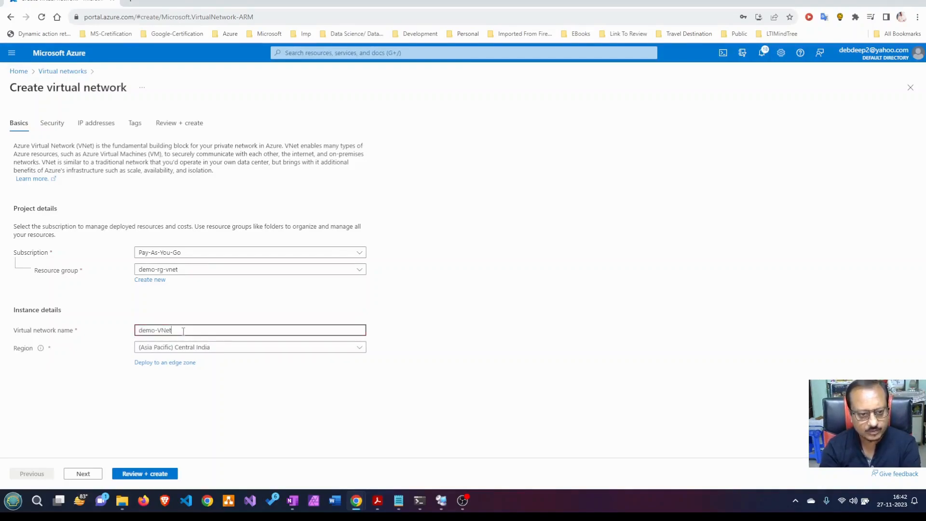
type("-1")
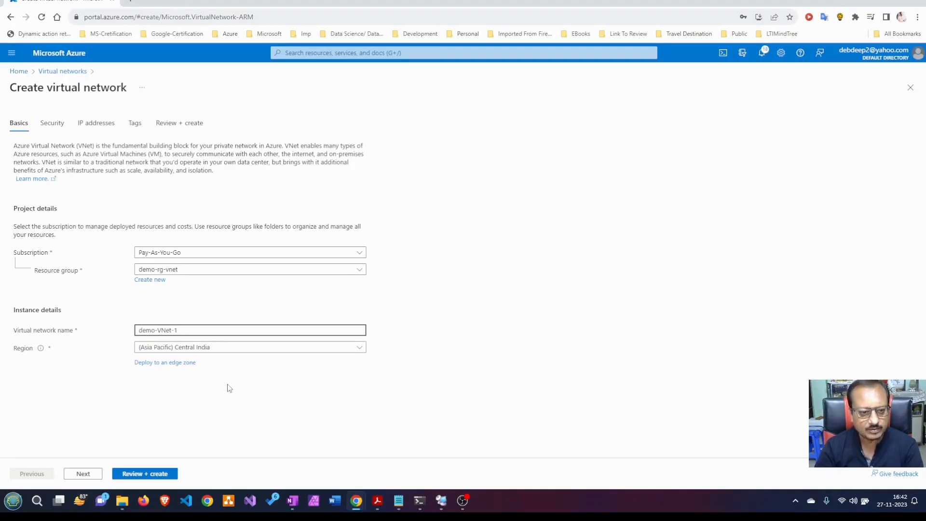
left_click(236, 389)
left_click(250, 352)
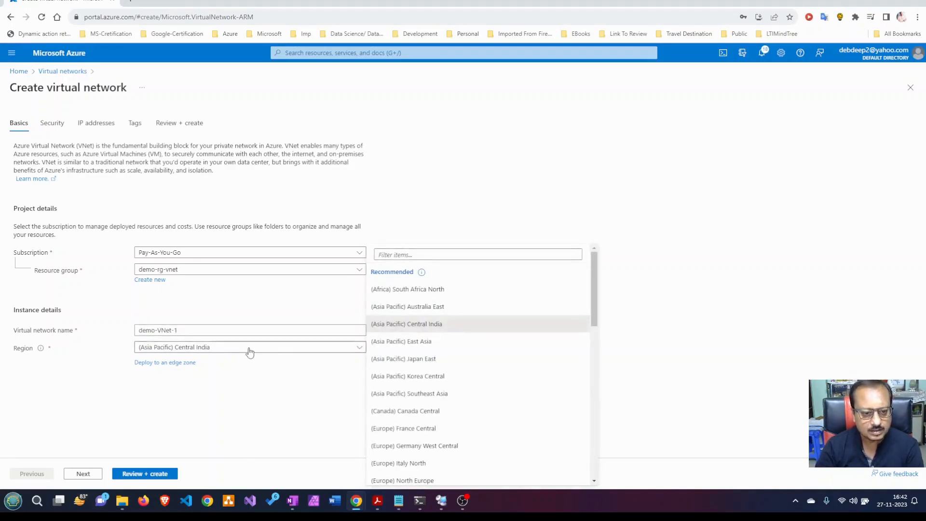
left_click(249, 351)
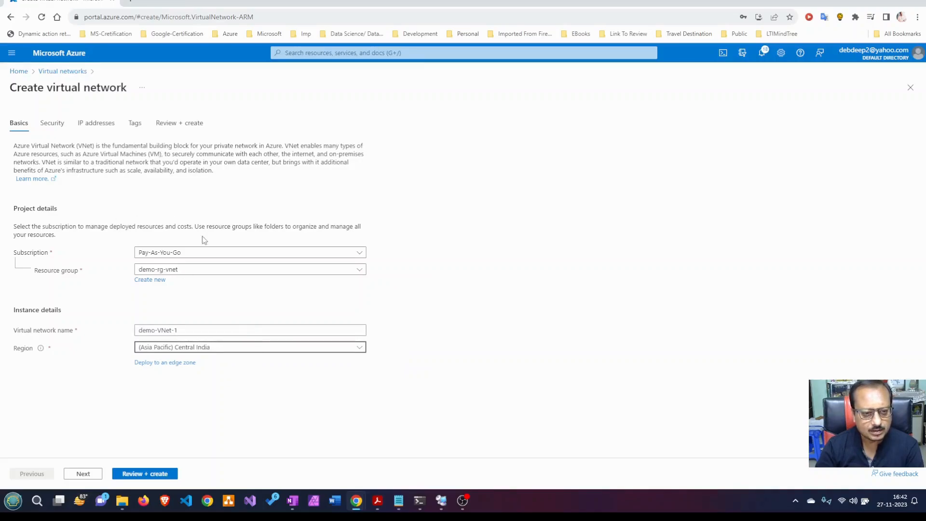
- Tag the virtual network with Env: demo and purpose: demo, and submit it for creation after review
left_click(141, 127)
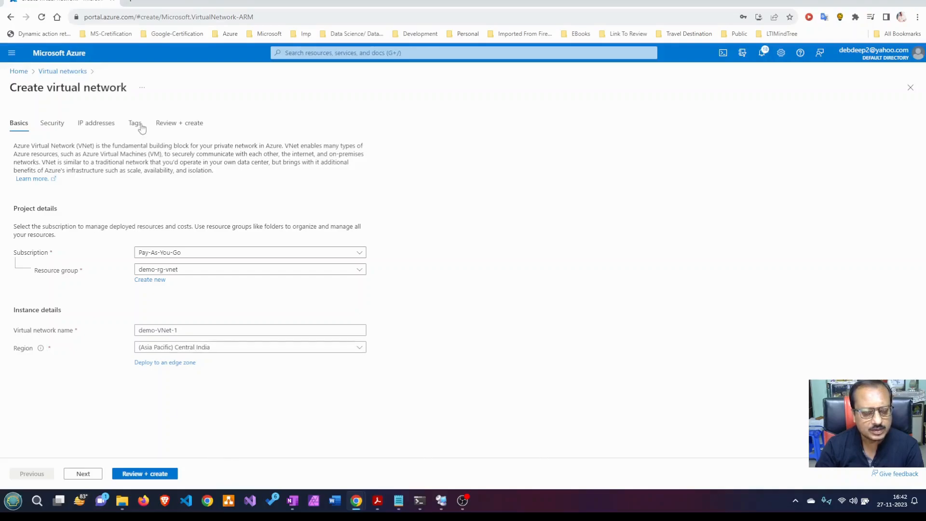
left_click(109, 216)
left_click(70, 228)
left_click(199, 213)
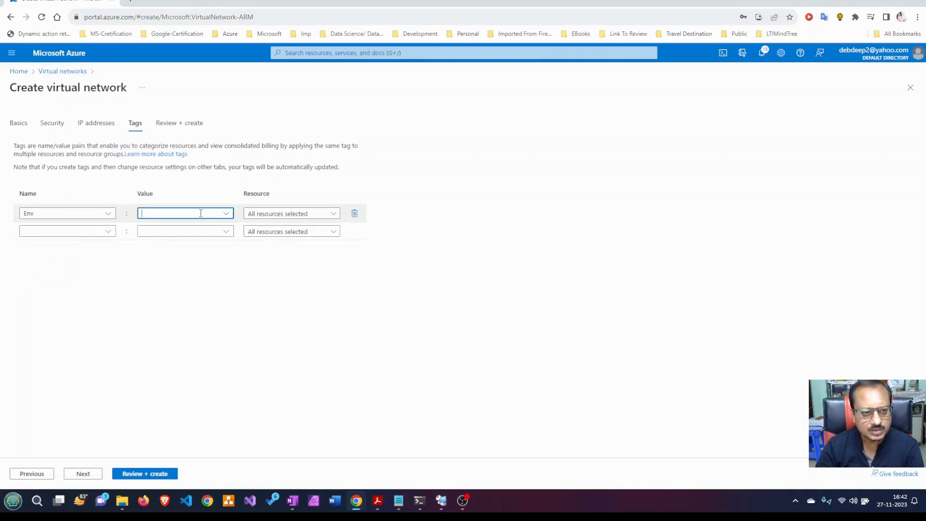
type("demo")
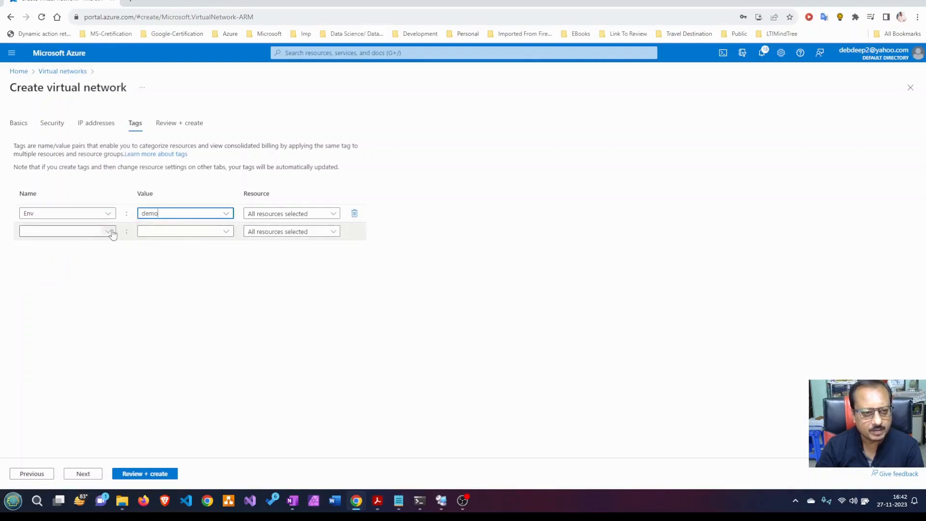
left_click(111, 233)
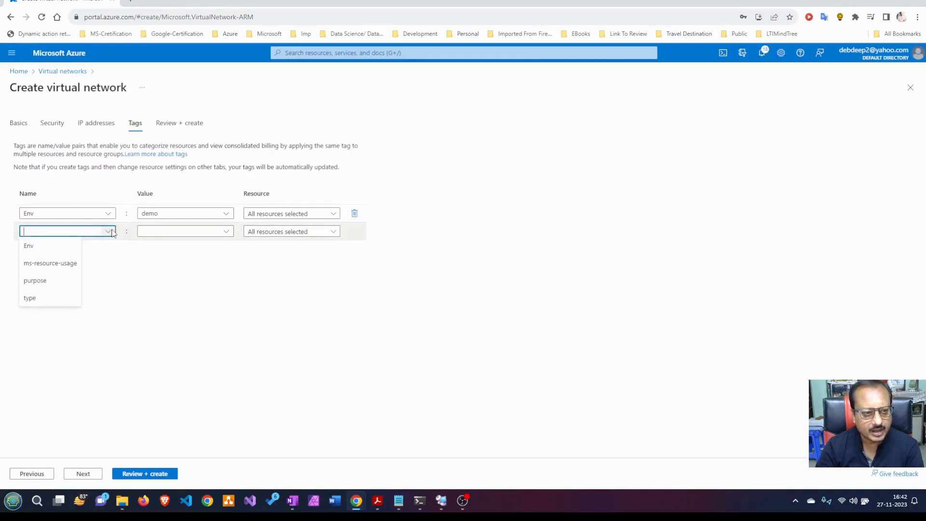
left_click(71, 282)
left_click(226, 232)
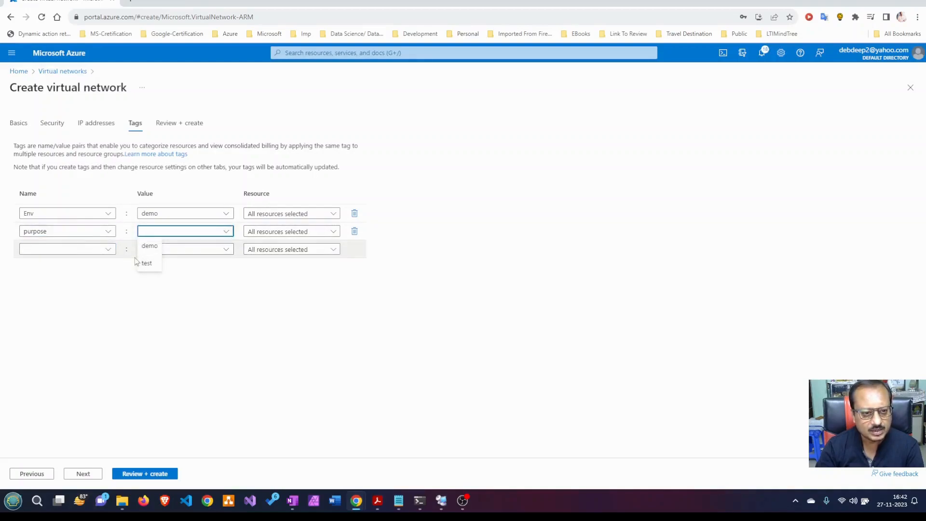
left_click(149, 246)
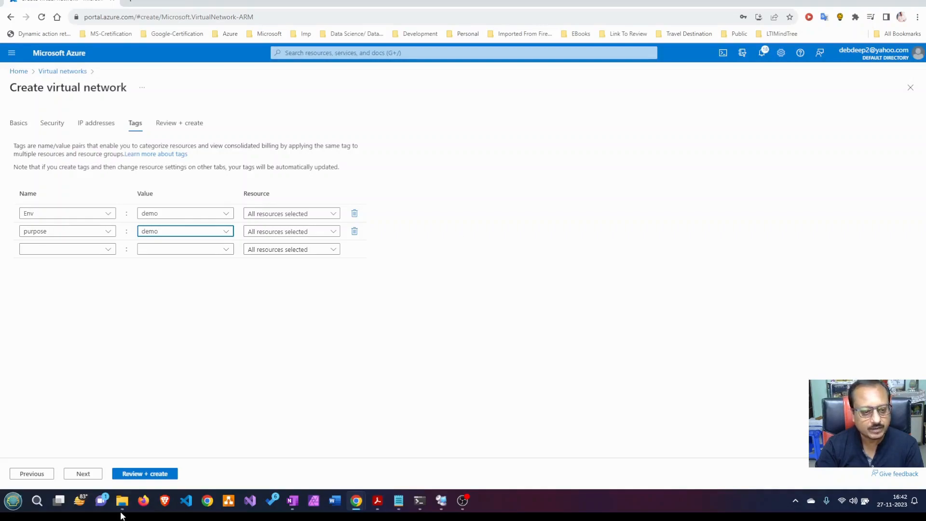
left_click(145, 474)
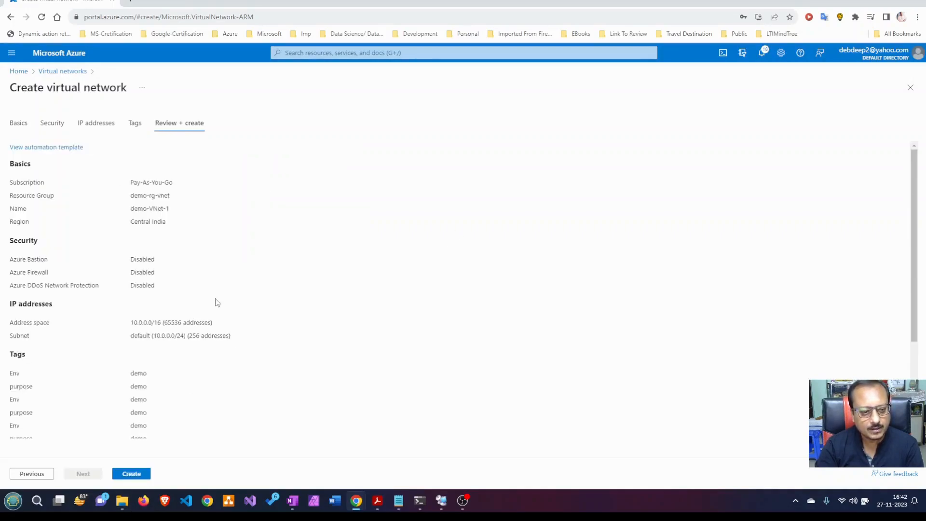
left_click(137, 474)
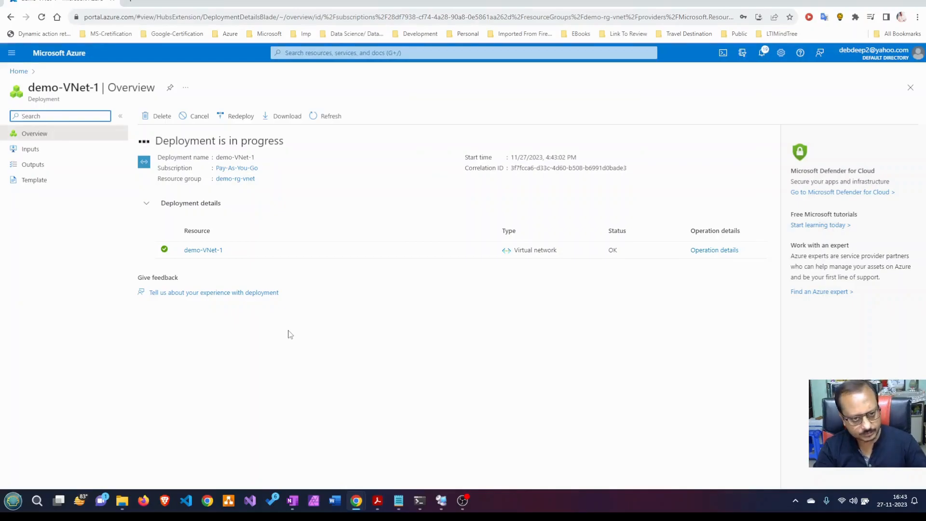
- Start a second virtual network from the Virtual networks list, using resource group demo-rg-vnet and the name demo-VNET-2
left_click(19, 72)
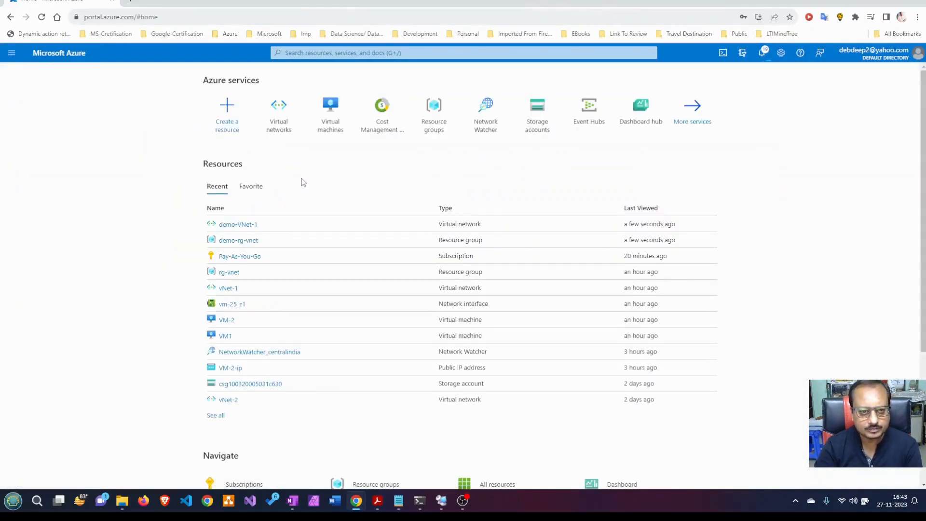
left_click(278, 126)
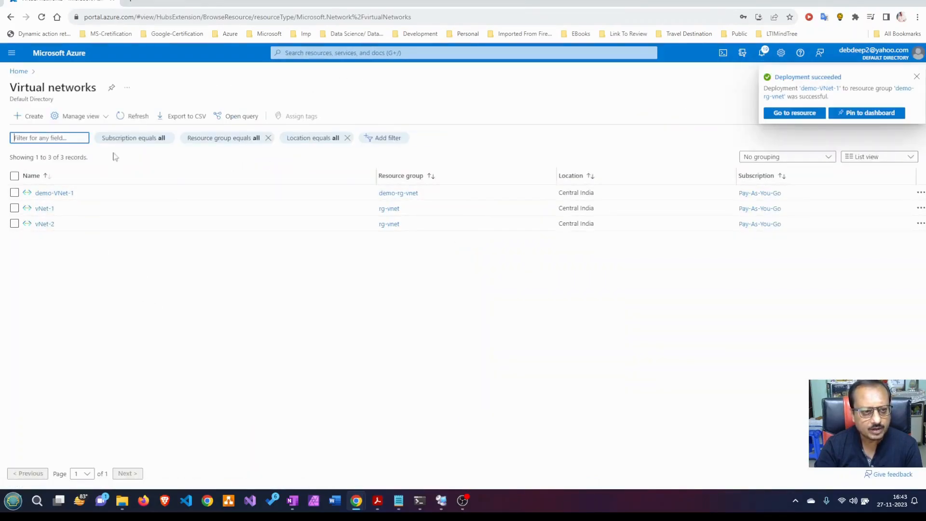
left_click(30, 116)
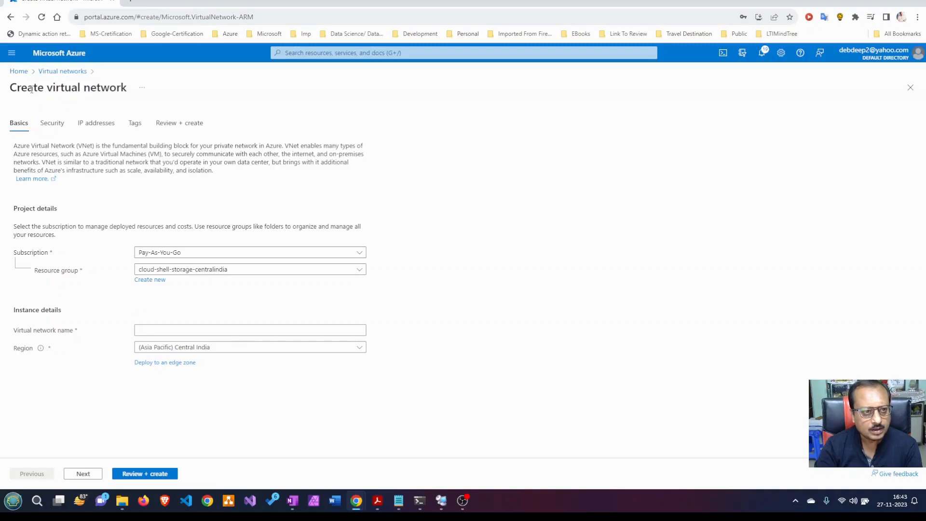
left_click(239, 273)
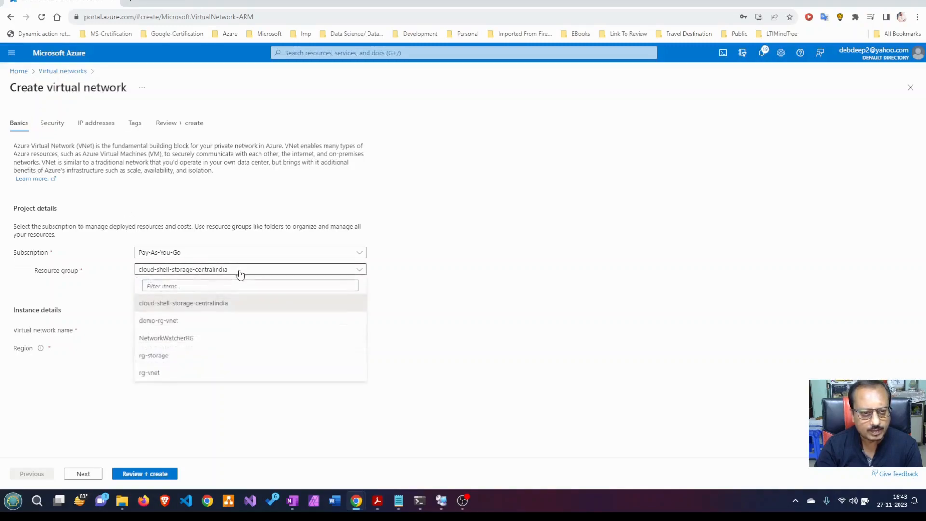
left_click(226, 322)
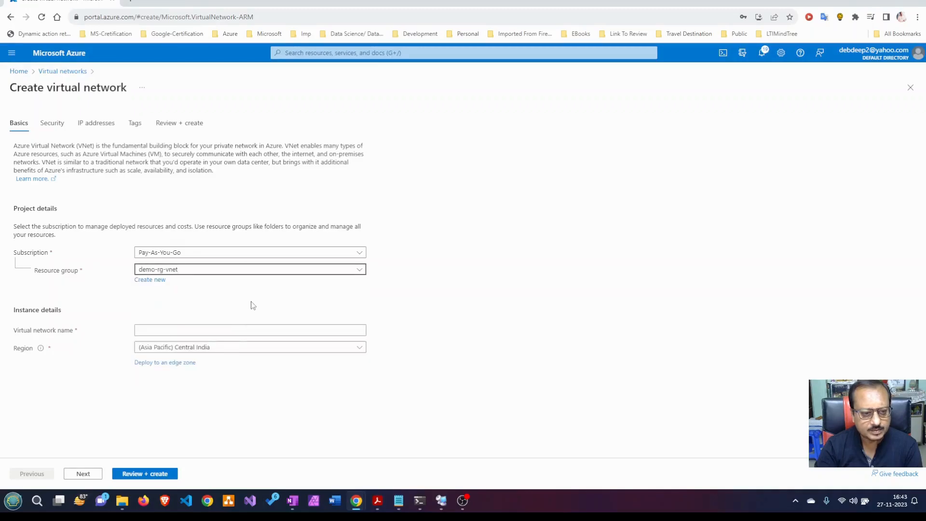
left_click(200, 330)
type("e")
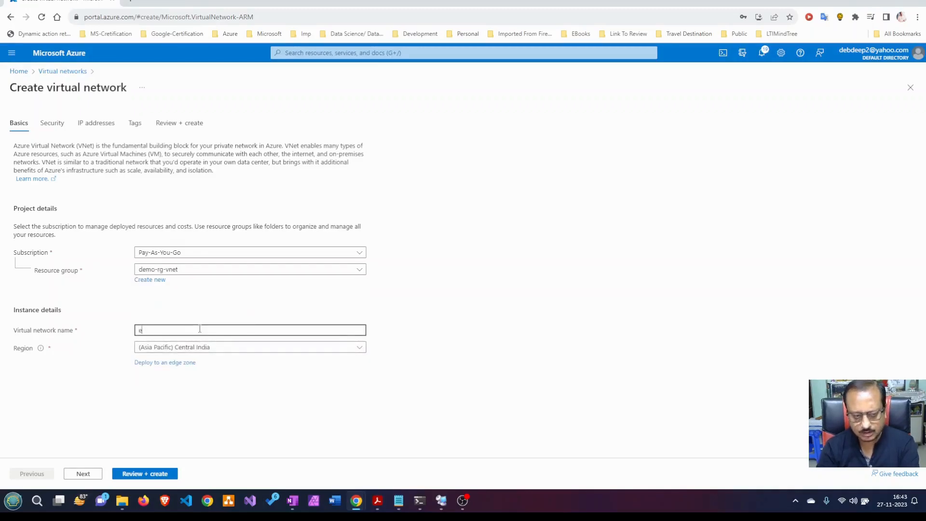
type("demo-VNET-2")
left_click(429, 371)
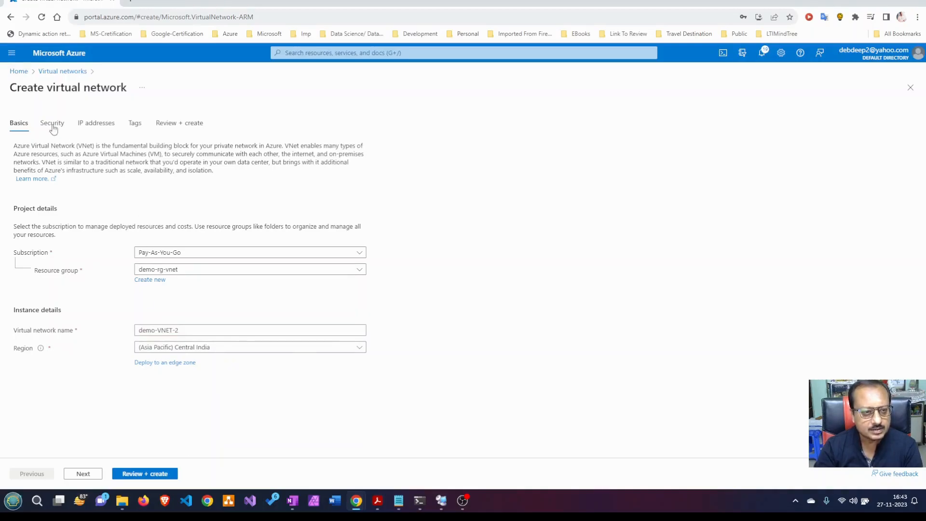
- Go past the security options to the IP address settings and check VNet-2's planned range in the Azure VNet Peering PDF
left_click(53, 128)
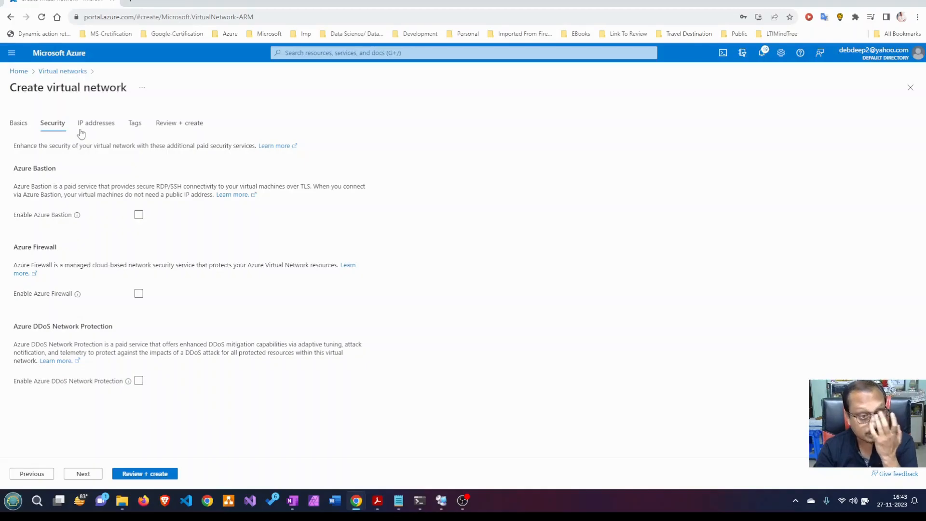
left_click(97, 126)
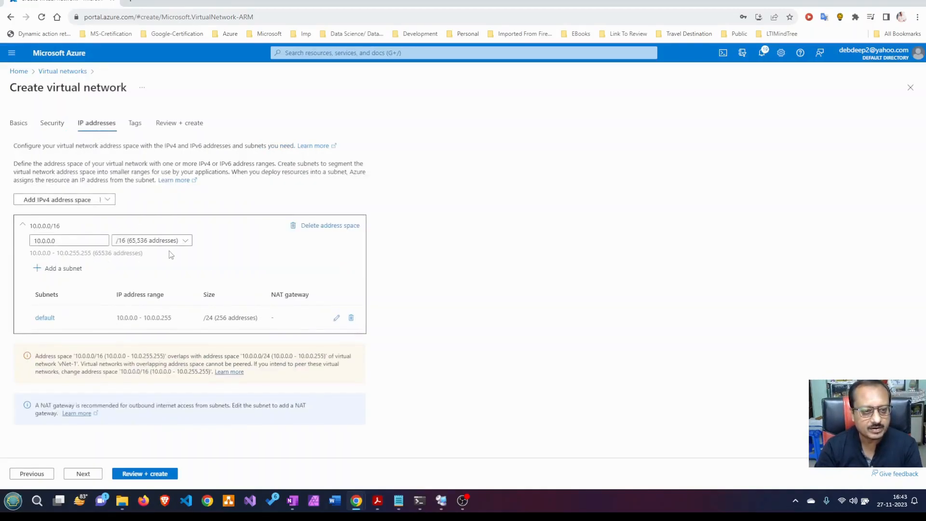
left_click(379, 502)
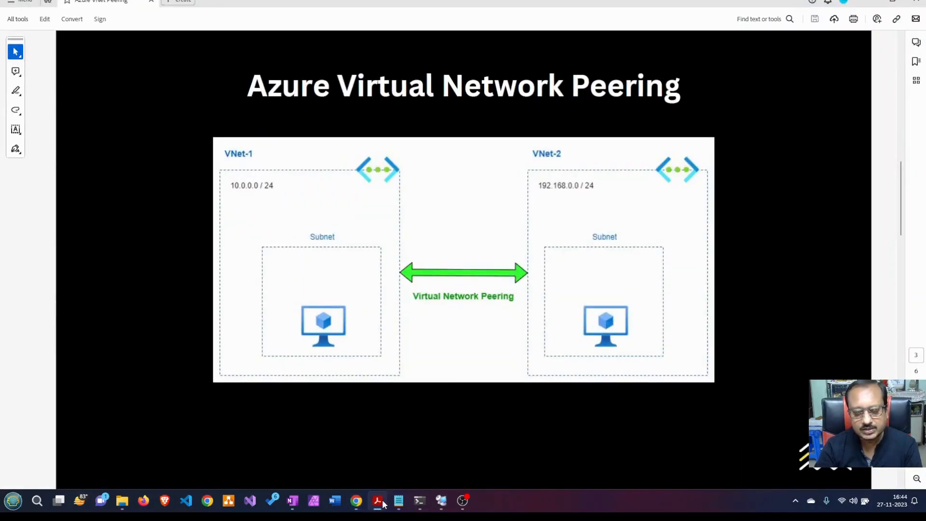
left_click(379, 502)
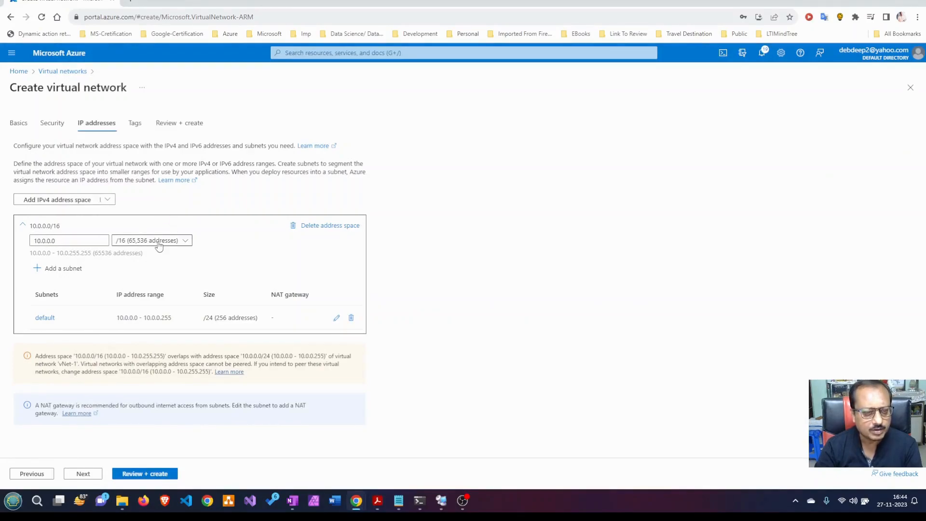
- Set the second virtual network's IPv4 address space to 192.186.0.0 with size /24 (256 addresses)
left_click(82, 243)
left_click_drag(82, 243, 31, 243)
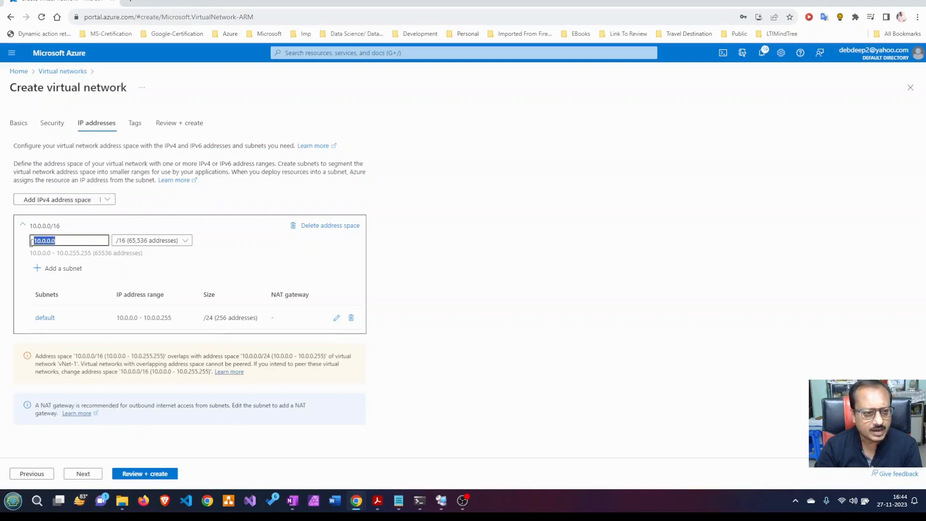
type("19")
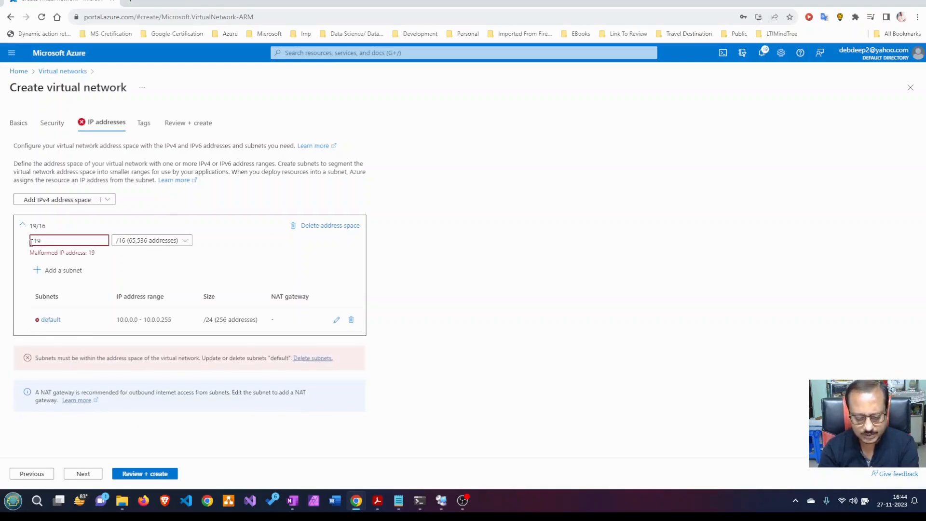
type("2.186")
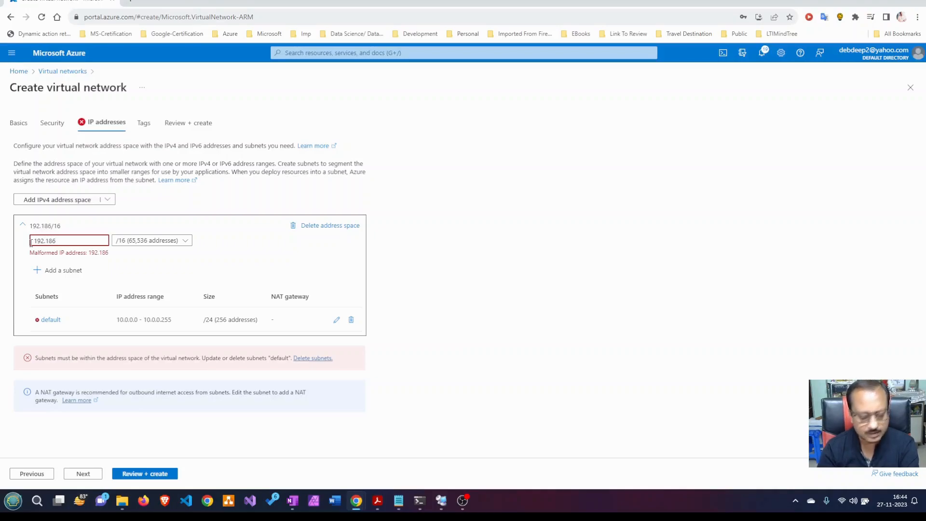
type(".")
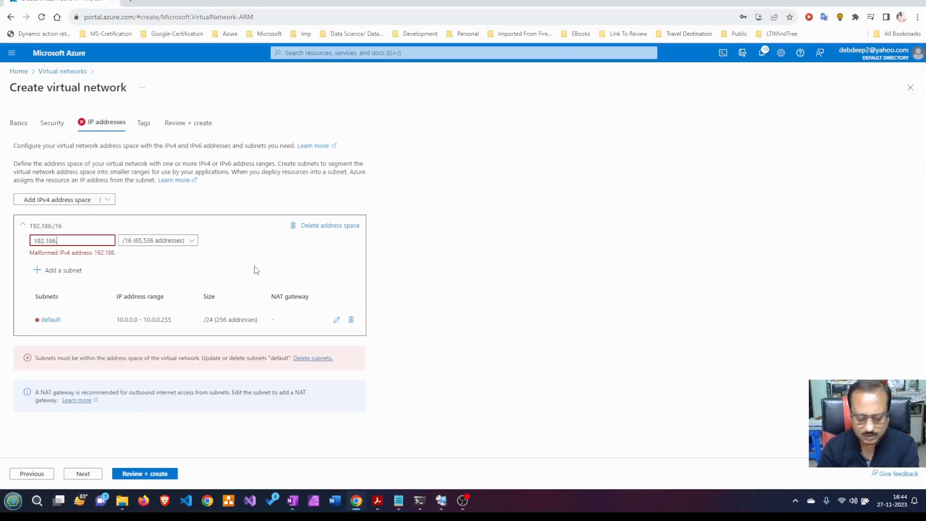
type("0.0")
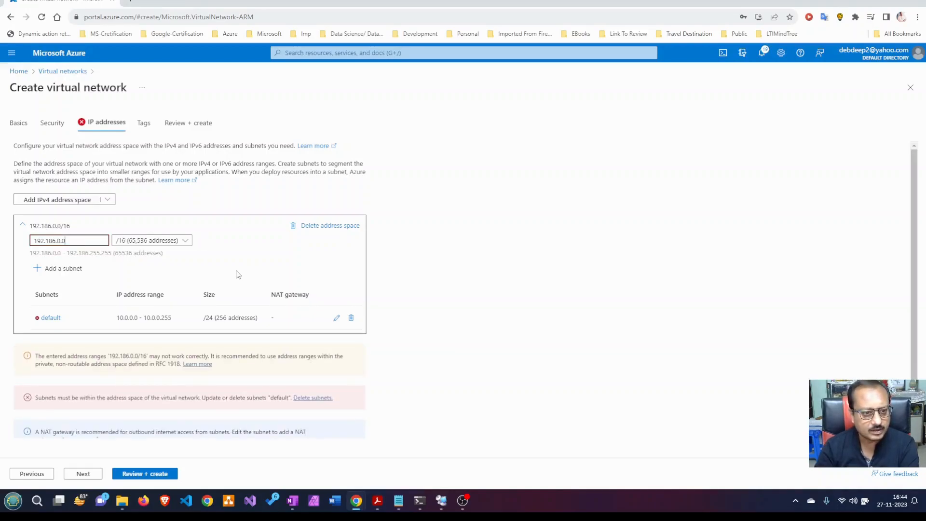
left_click(186, 241)
scroll(230, 322, "down", 3)
scroll(229, 322, "up", 3)
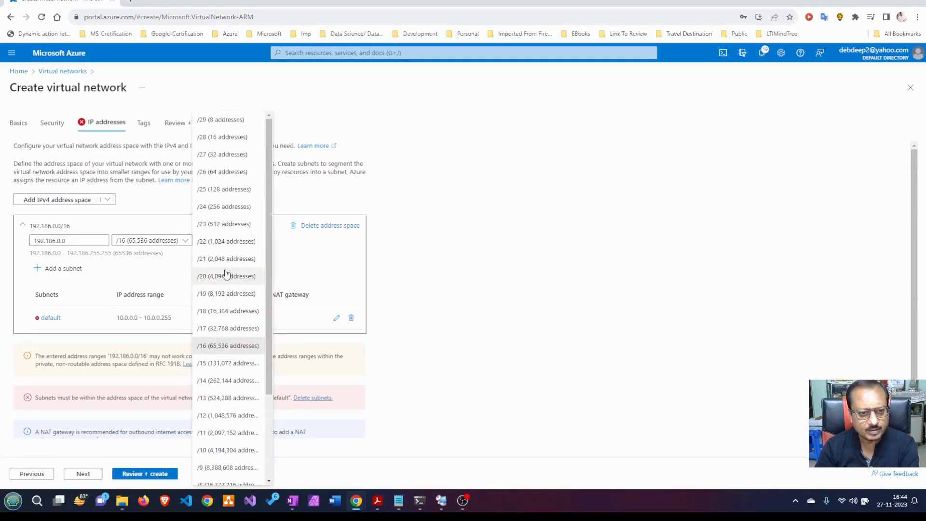
left_click(220, 207)
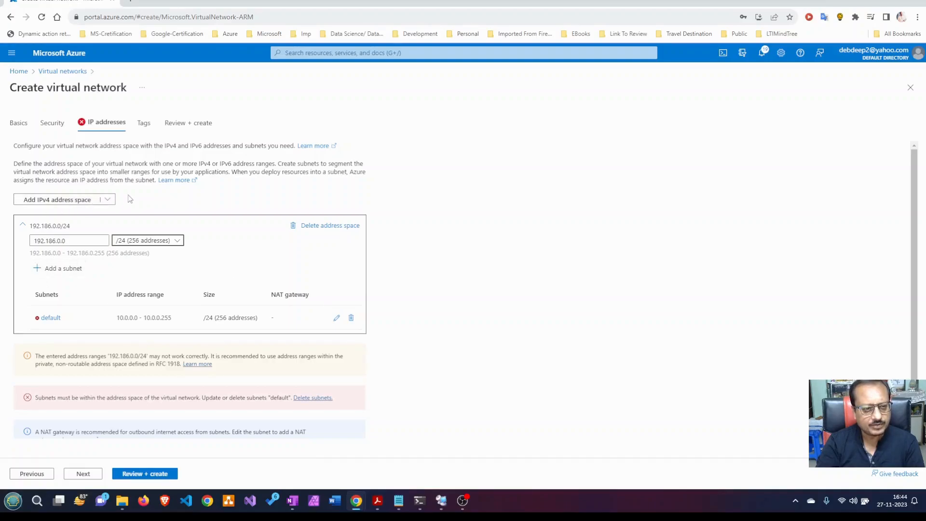
- Consult the peering diagram in the PDF, and edit the default subnet with the name subnet-1 and size /25 (128 addresses)
left_click(379, 502)
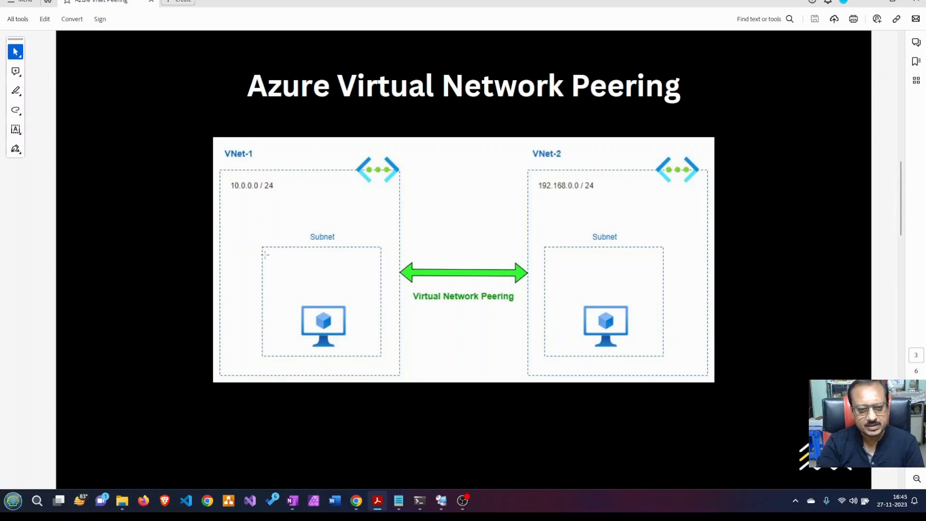
left_click(864, 9)
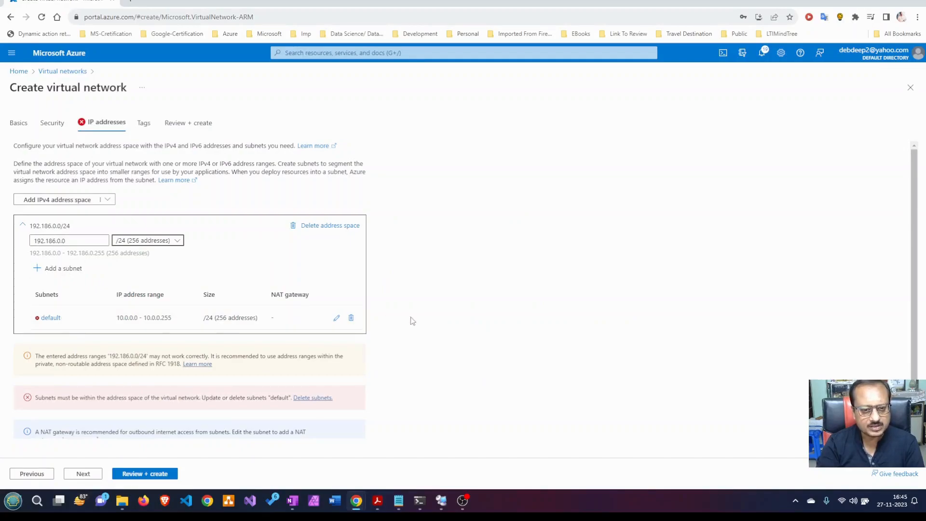
left_click(337, 318)
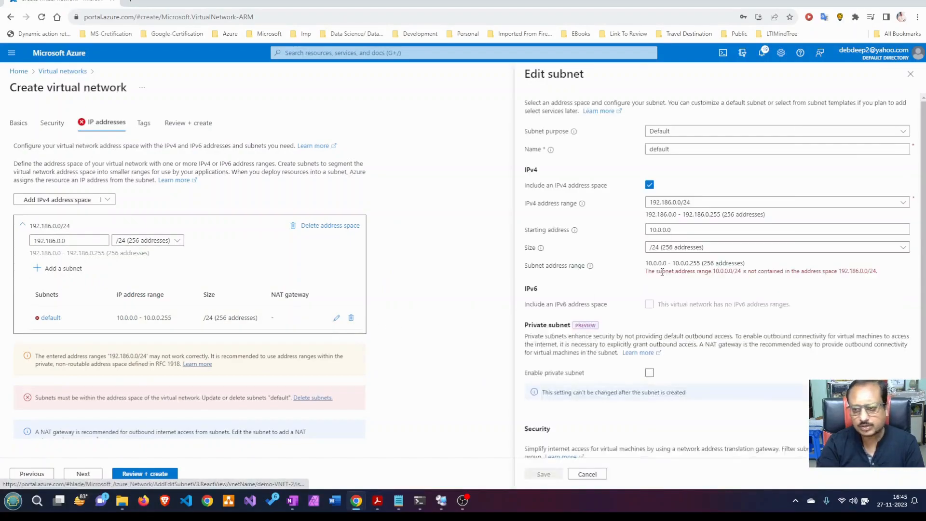
left_click(670, 149)
left_click_drag(670, 149, 647, 150)
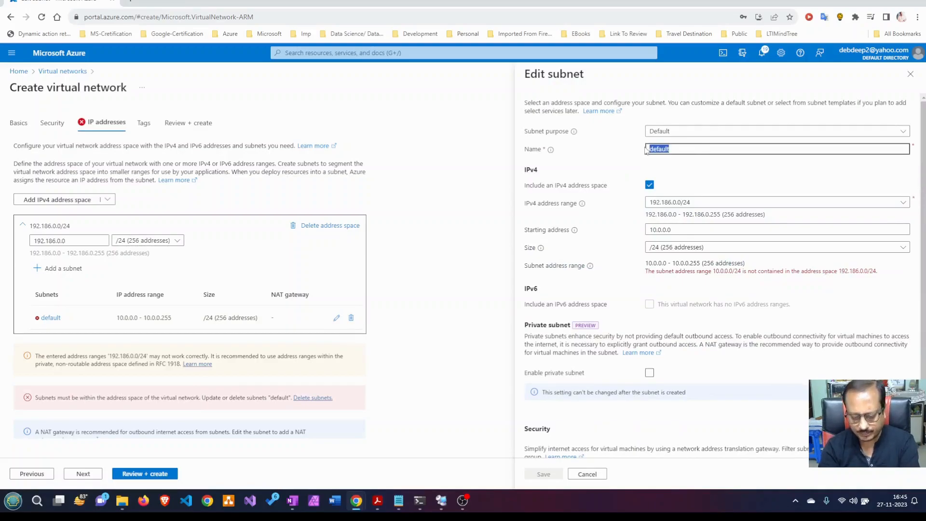
type("subnet")
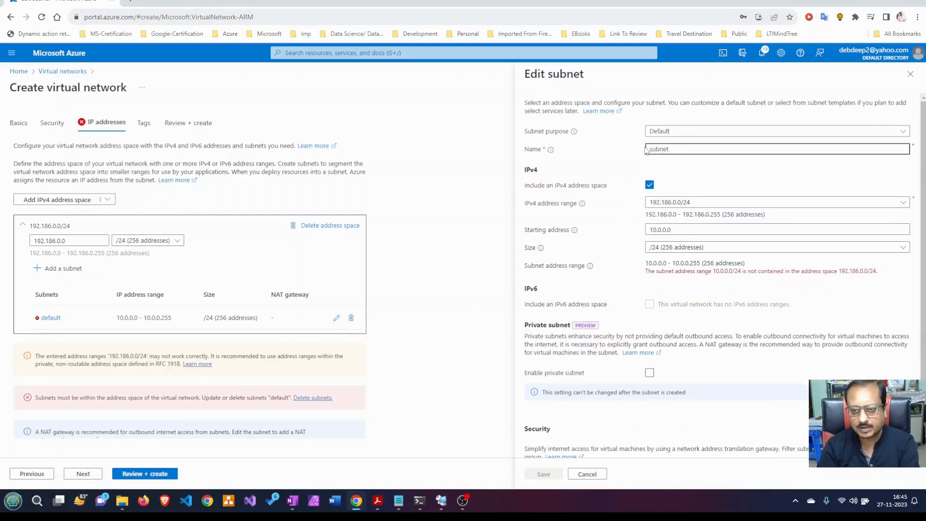
type("-1")
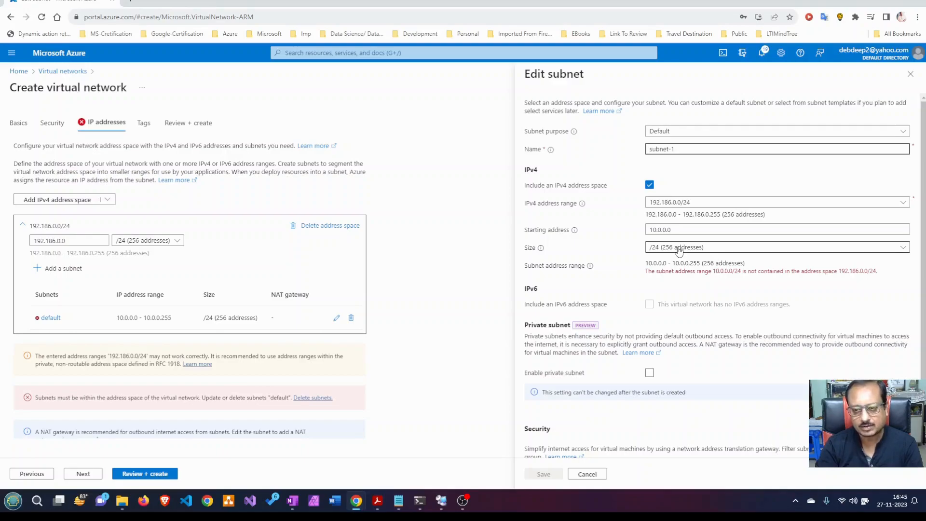
left_click(904, 248)
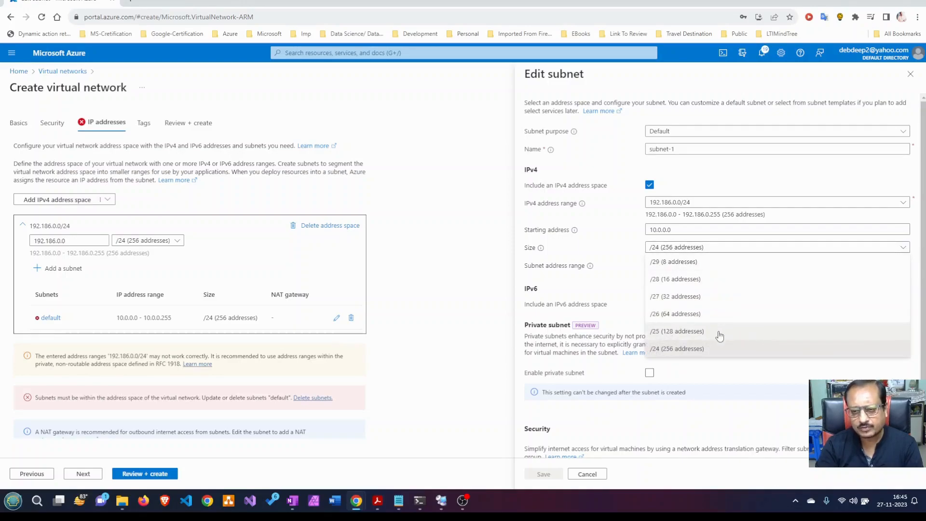
left_click(720, 335)
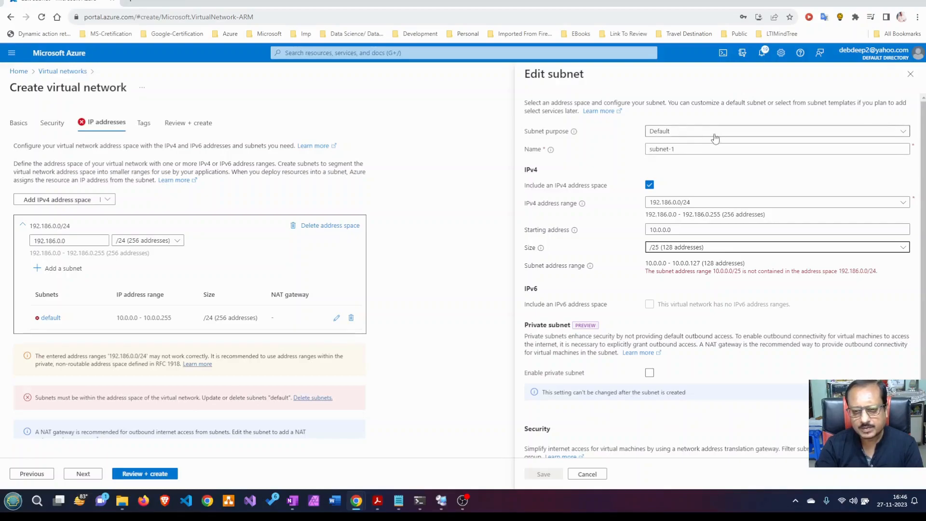
- Try to use 192.168.0.0 as the edited subnet's starting address, keeping size /25 (128 addresses)
scroll(611, 412, "down", 2)
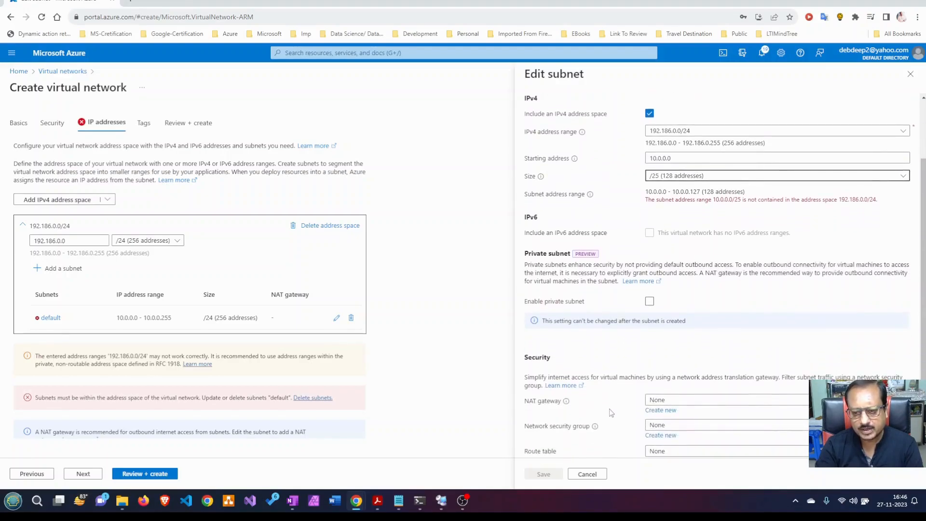
scroll(611, 412, "up", 2)
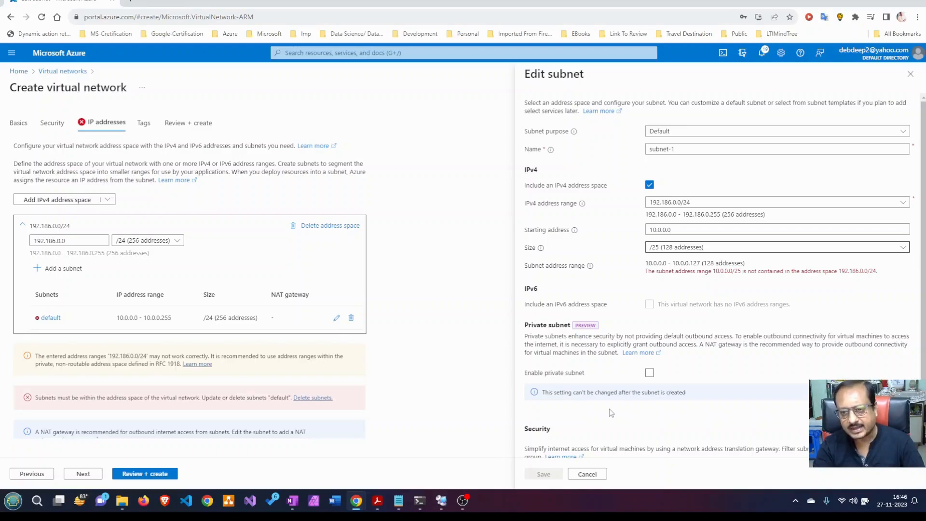
left_click(681, 232)
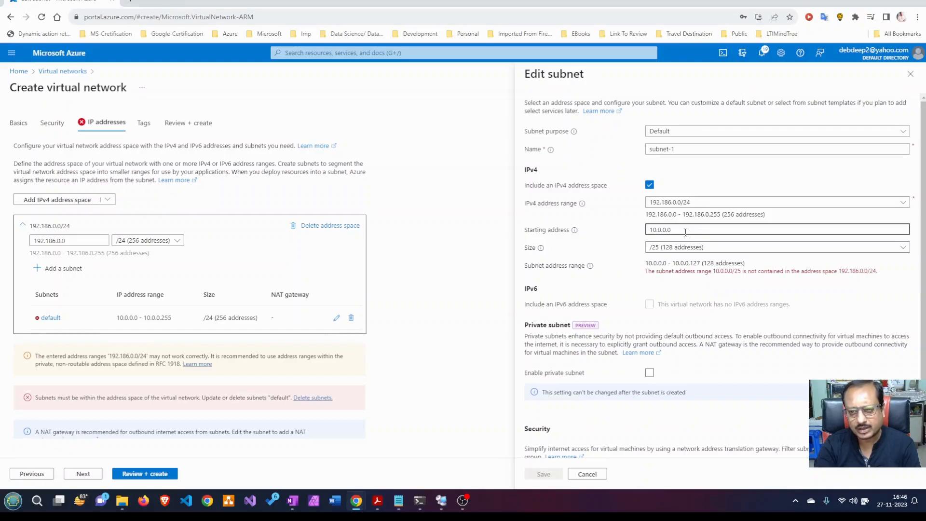
left_click_drag(685, 232, 632, 236)
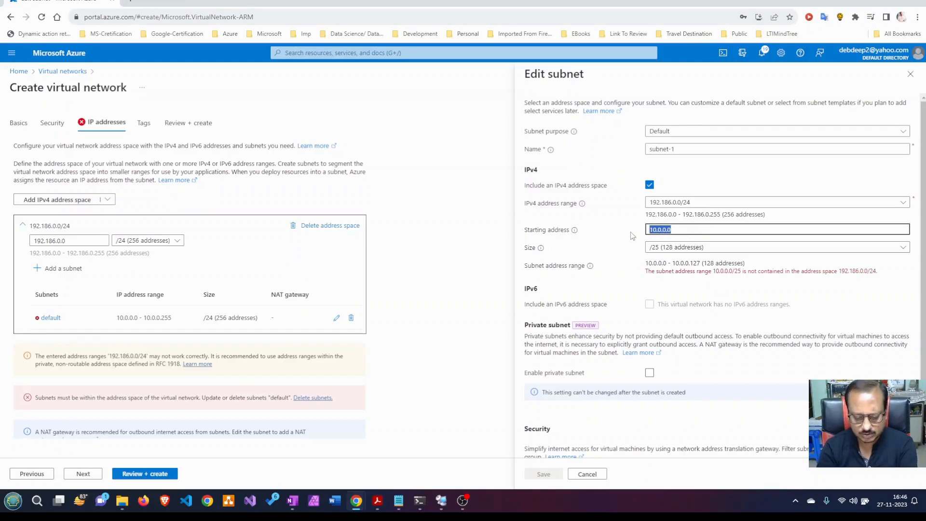
type("1")
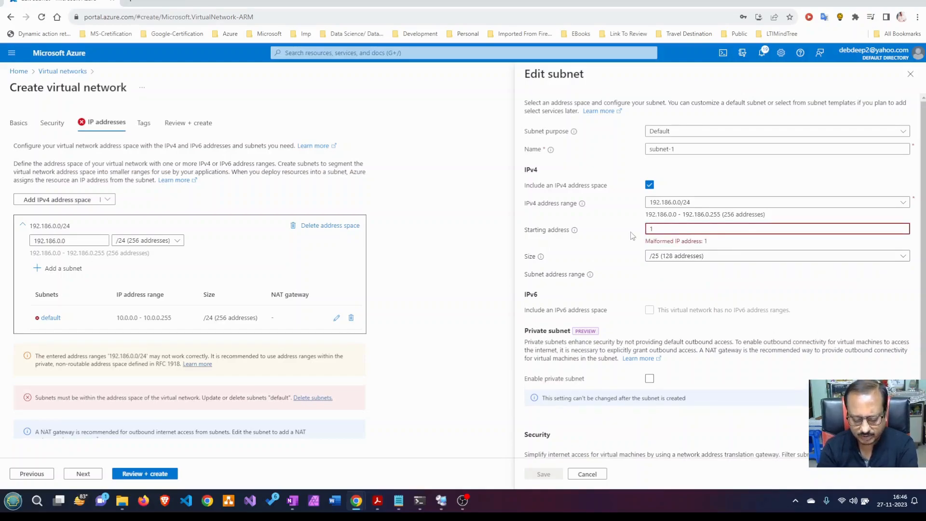
type("92")
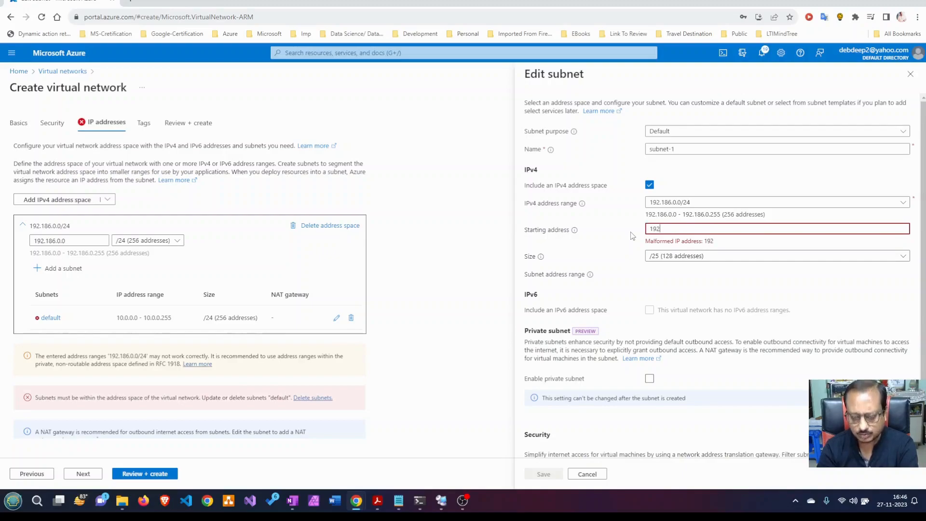
type(".1")
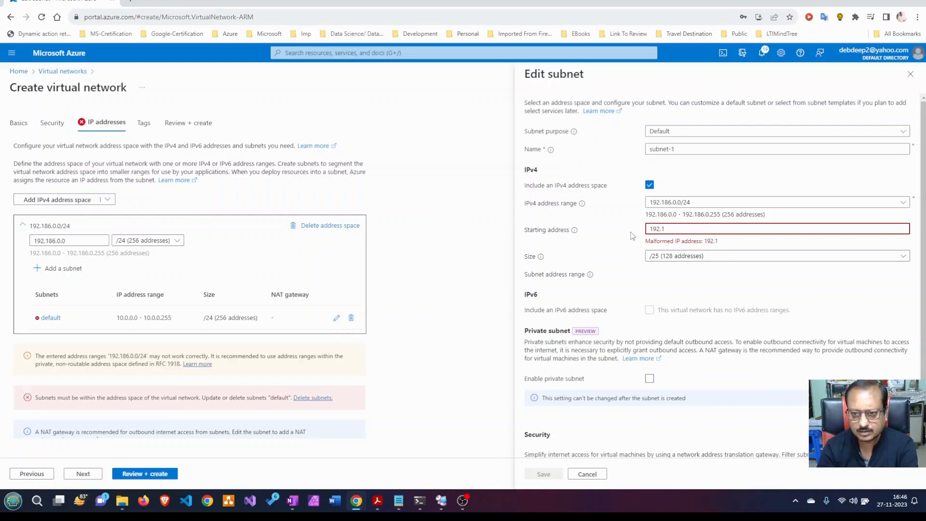
type("968.0.0")
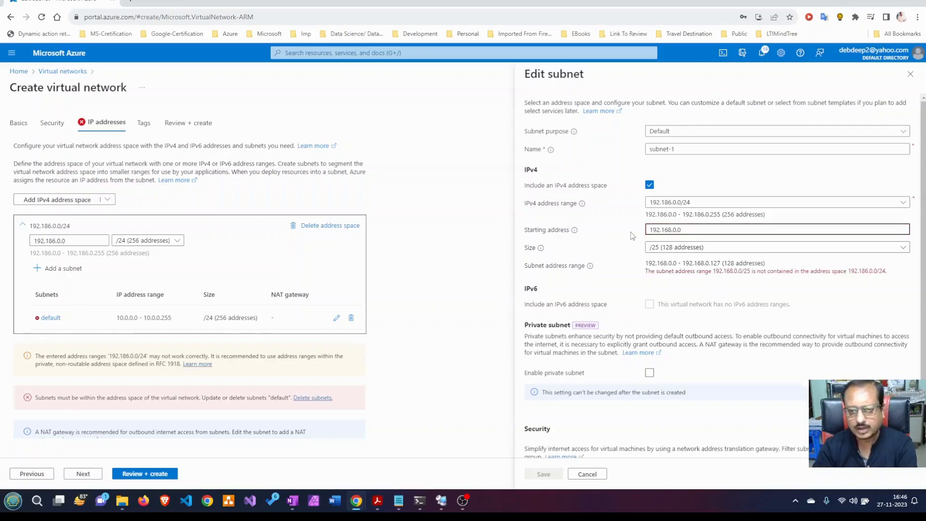
left_click(788, 288)
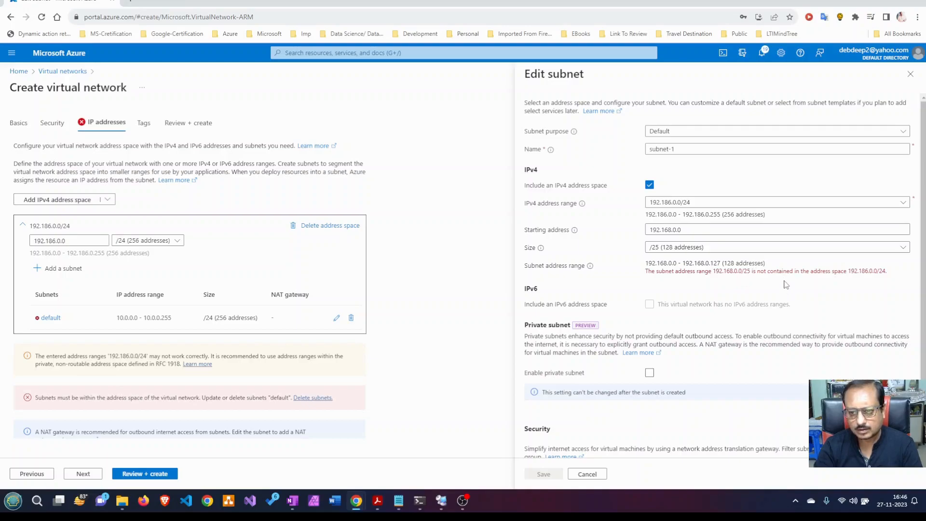
left_click(742, 231)
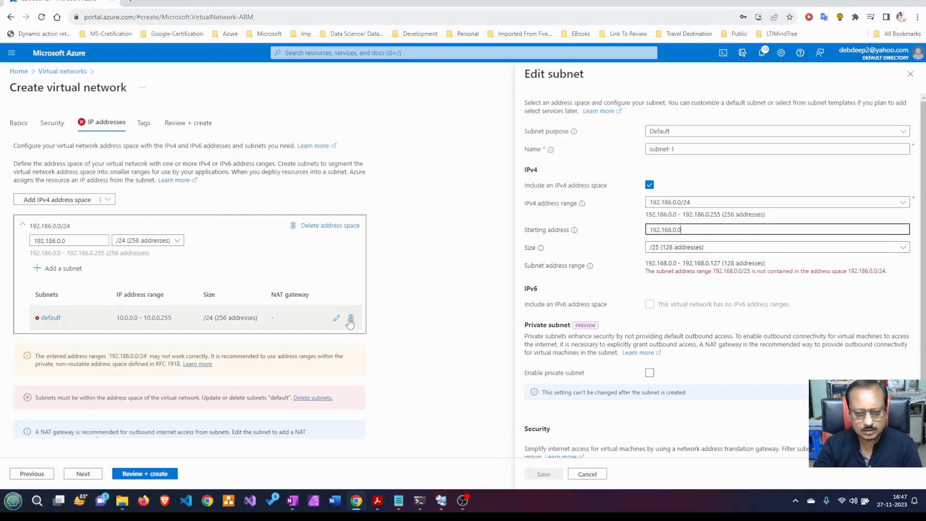
left_click(788, 253)
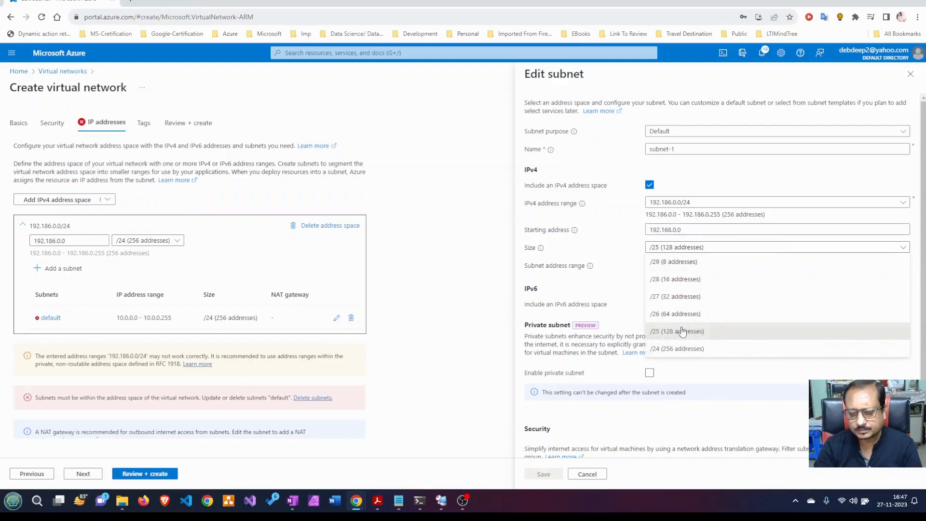
left_click(687, 330)
left_click(712, 230)
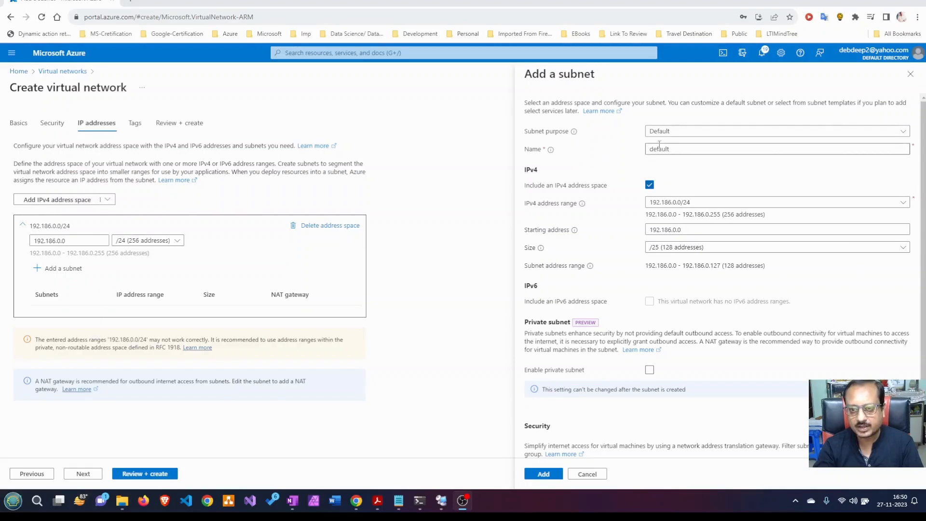
- Add a subnet named Subnet-1 starting at 192.186.0.0 with size /25 (128 addresses) to the 192.186.0.0/24 address space
left_click(680, 149)
key("ctrl+a")
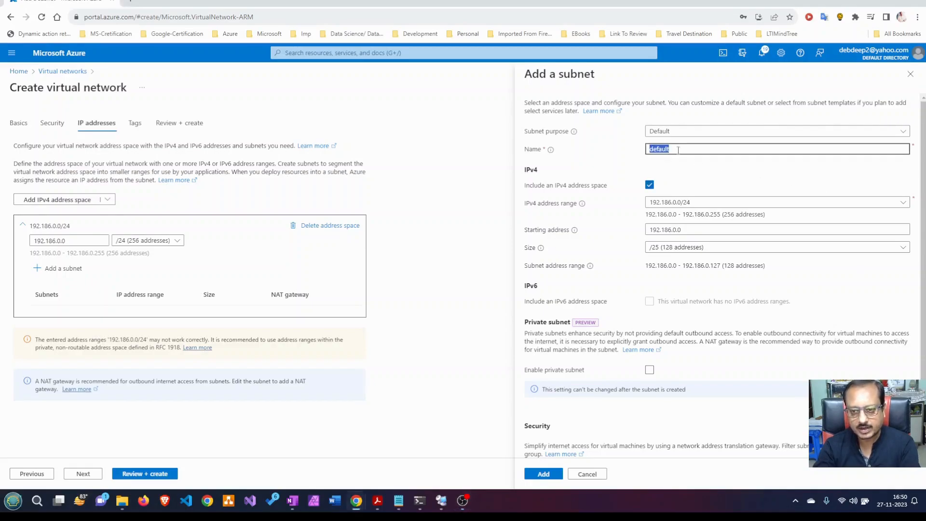
type("Subnet-1")
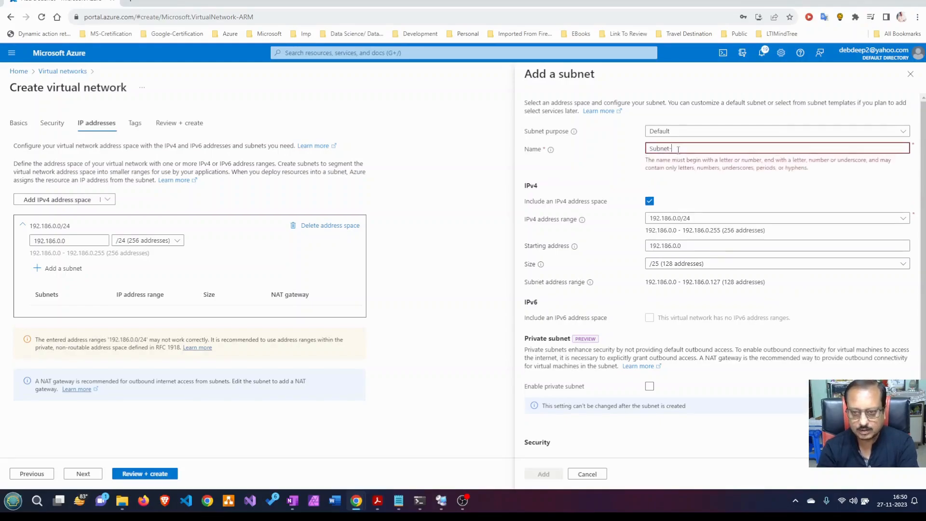
left_click(809, 284)
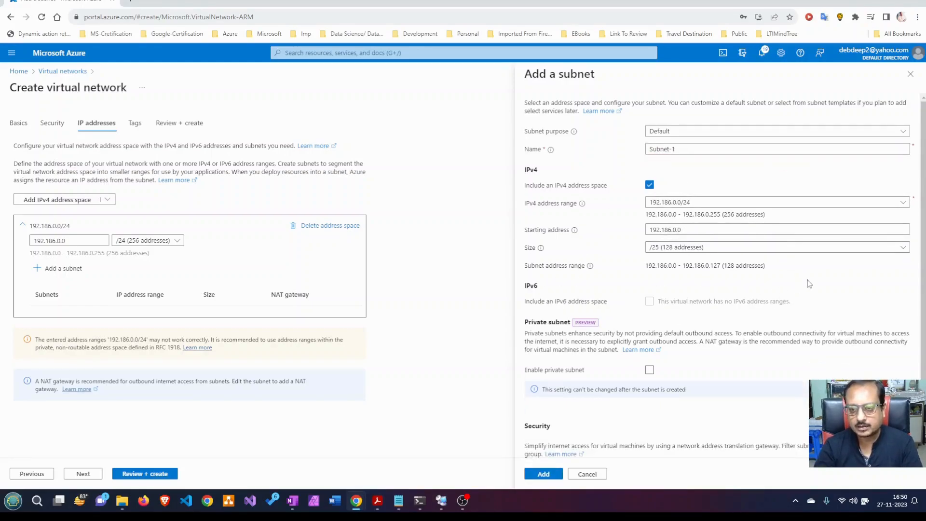
left_click(903, 249)
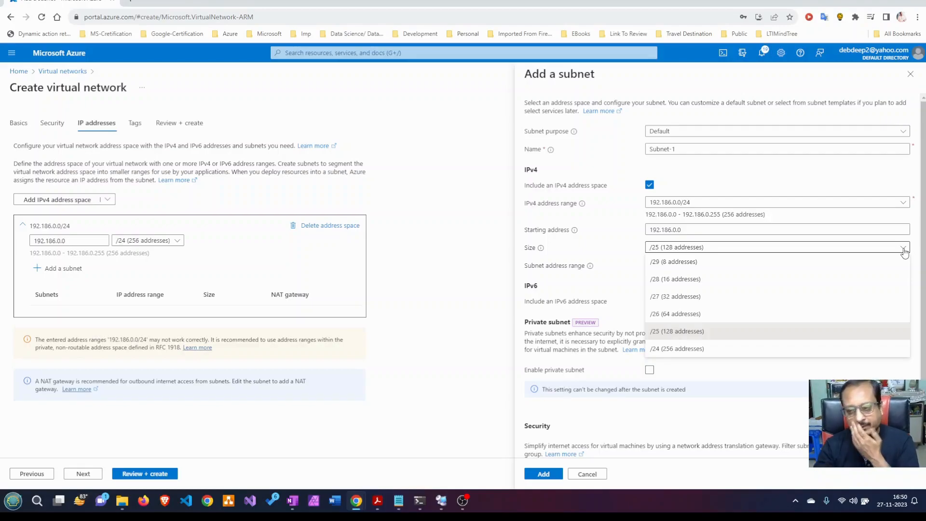
left_click(904, 250)
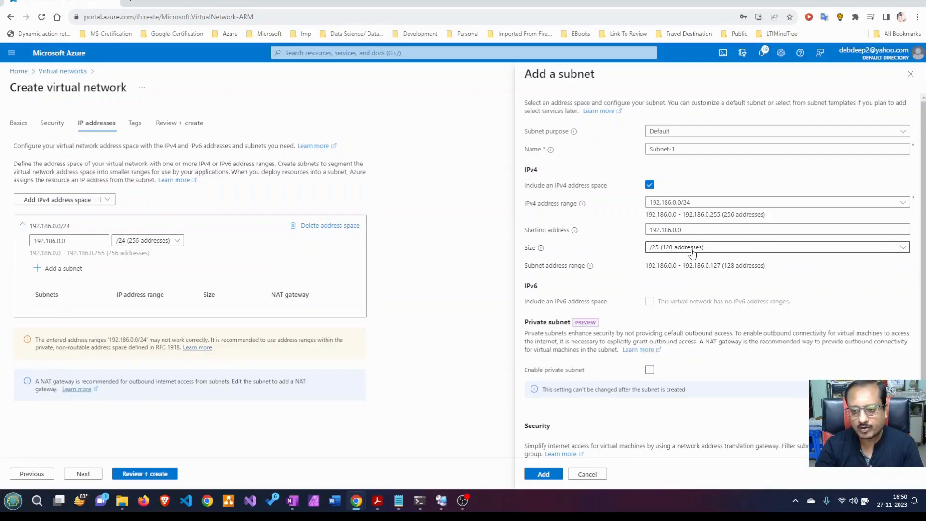
scroll(753, 270, "down", 3)
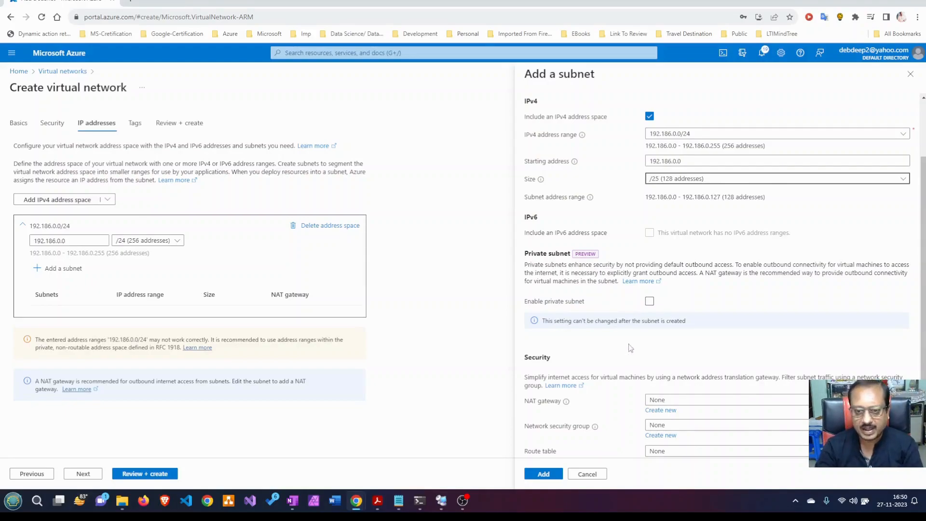
scroll(630, 347, "up", 2)
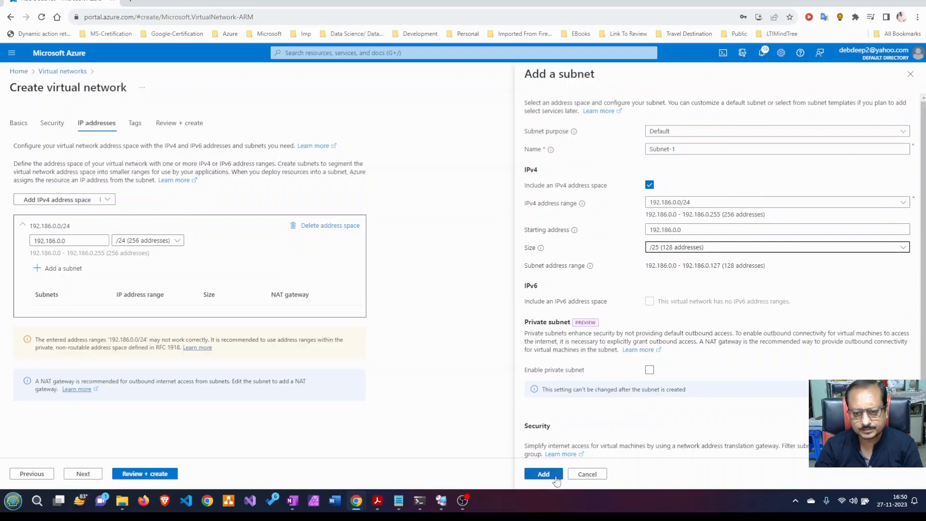
left_click(543, 474)
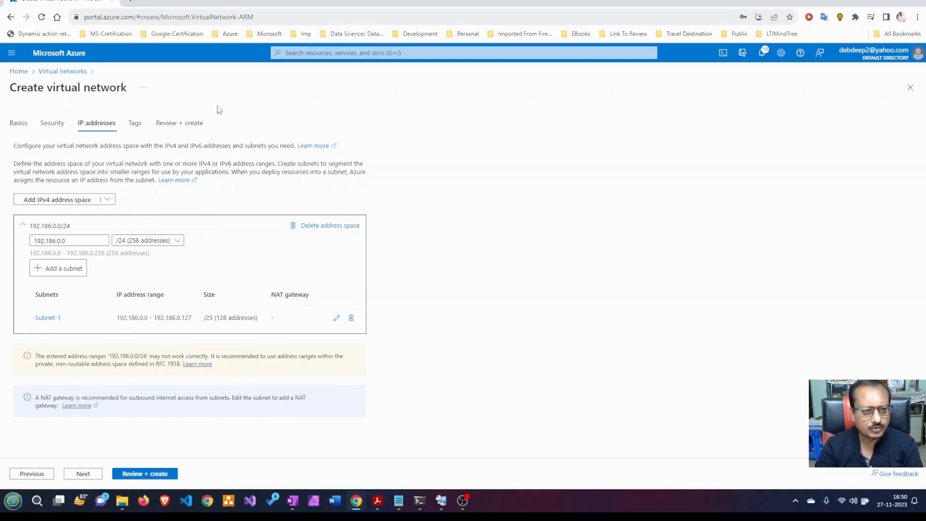
- Tag the virtual network with Env: demo and purpose: demo, and create demo-VNET-2 after reviewing its settings
left_click(136, 123)
left_click(104, 214)
type("Env")
left_click(193, 213)
left_click(226, 214)
left_click(146, 231)
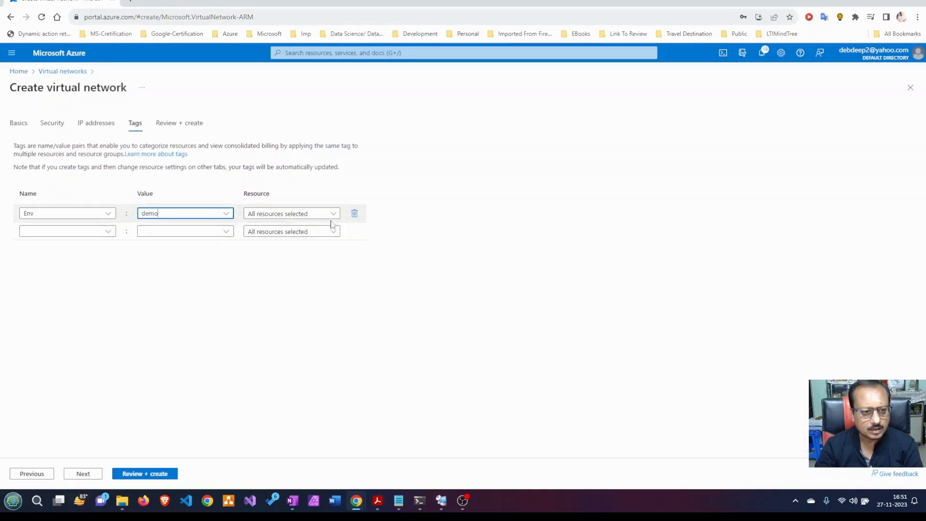
left_click(110, 234)
left_click(61, 281)
left_click(228, 232)
left_click(150, 246)
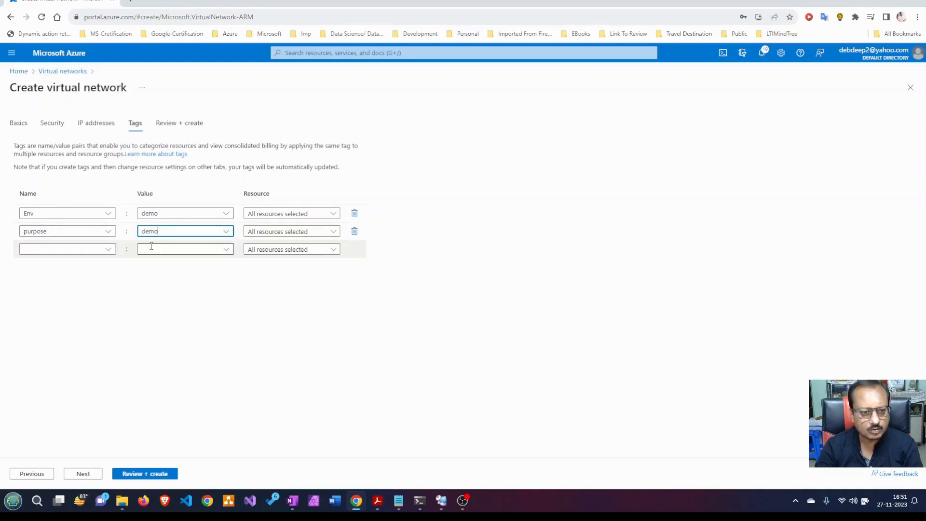
left_click(153, 475)
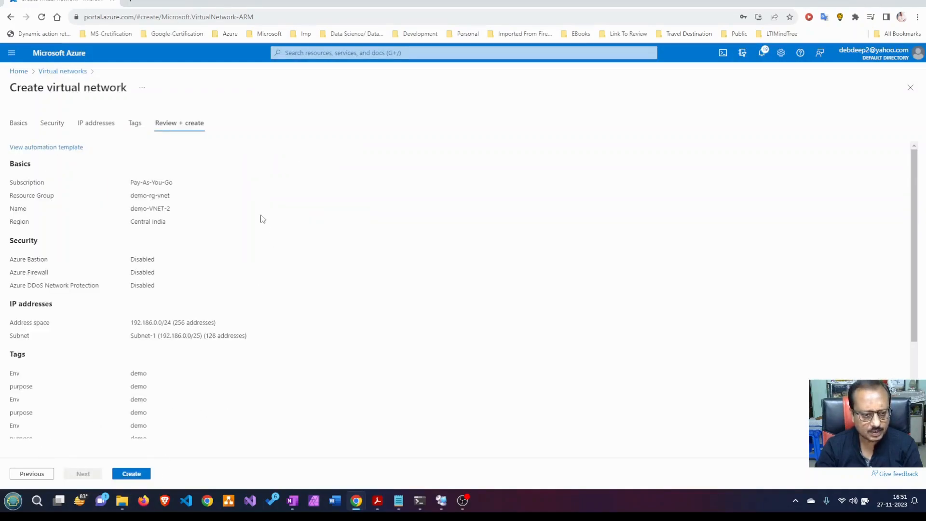
left_click(144, 474)
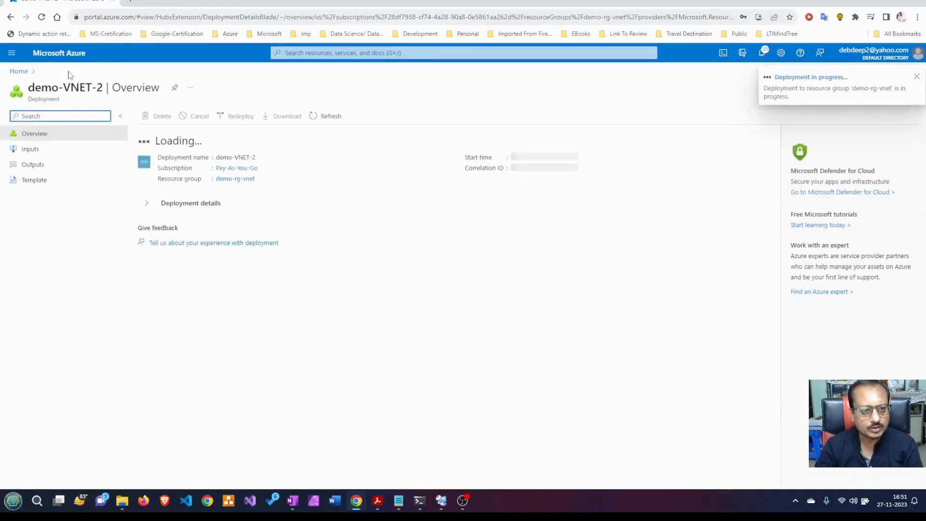
- Open demo-VNet-1 and examine its subnets, including the address range and settings of the default subnet
left_click(22, 71)
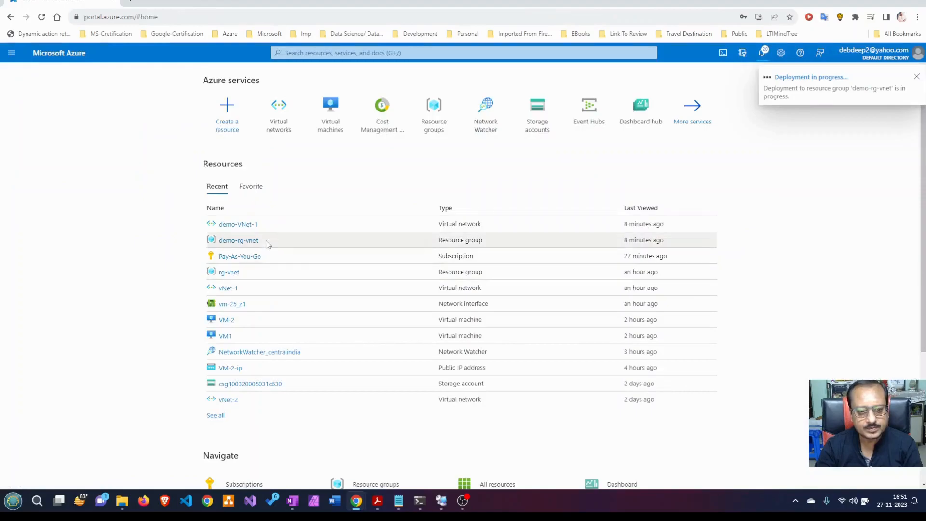
left_click(250, 230)
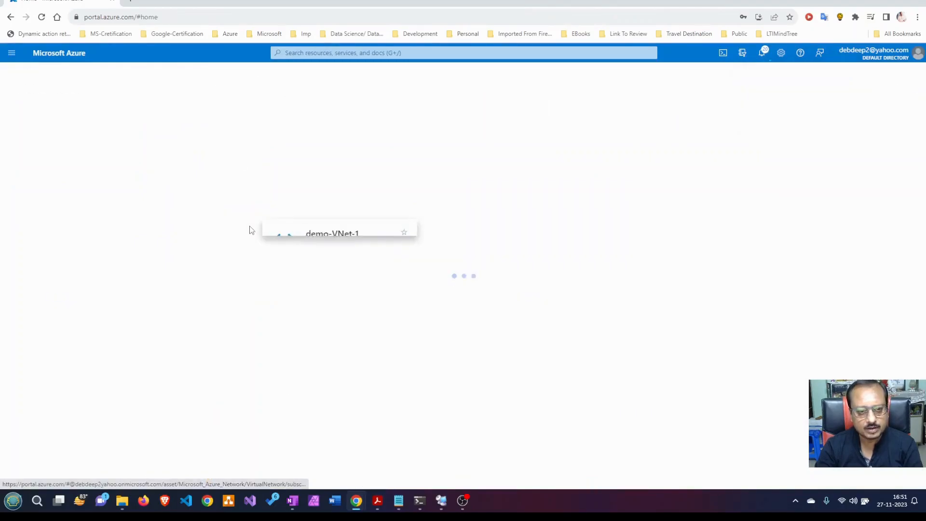
left_click(917, 77)
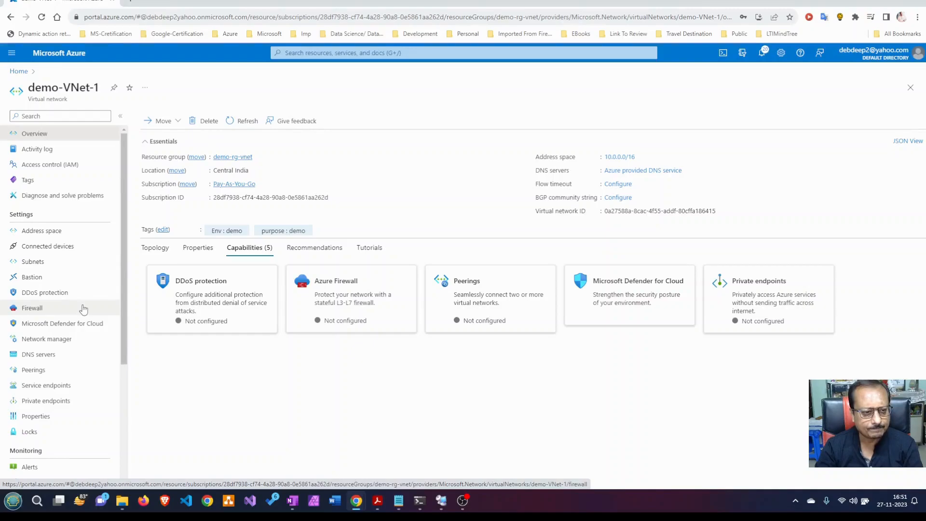
scroll(83, 309, "down", 2)
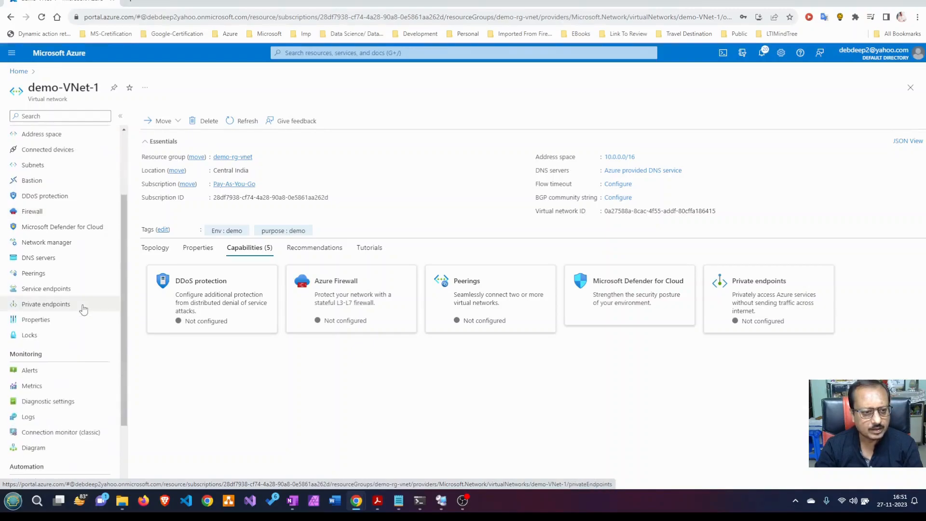
scroll(84, 309, "up", 2)
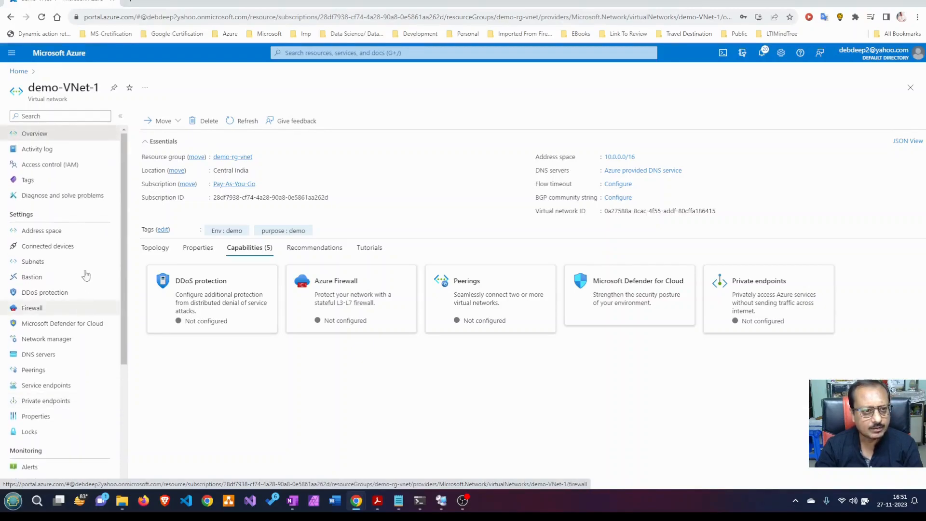
left_click(61, 265)
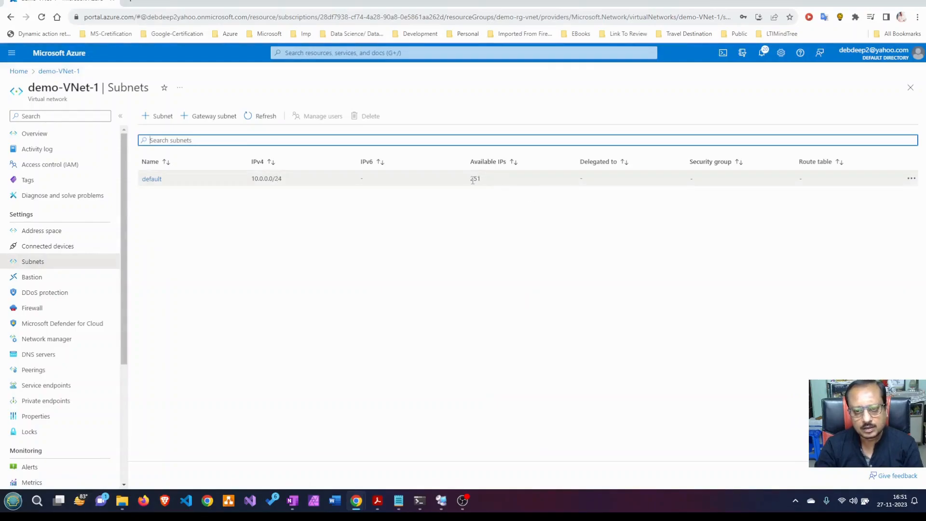
left_click(152, 180)
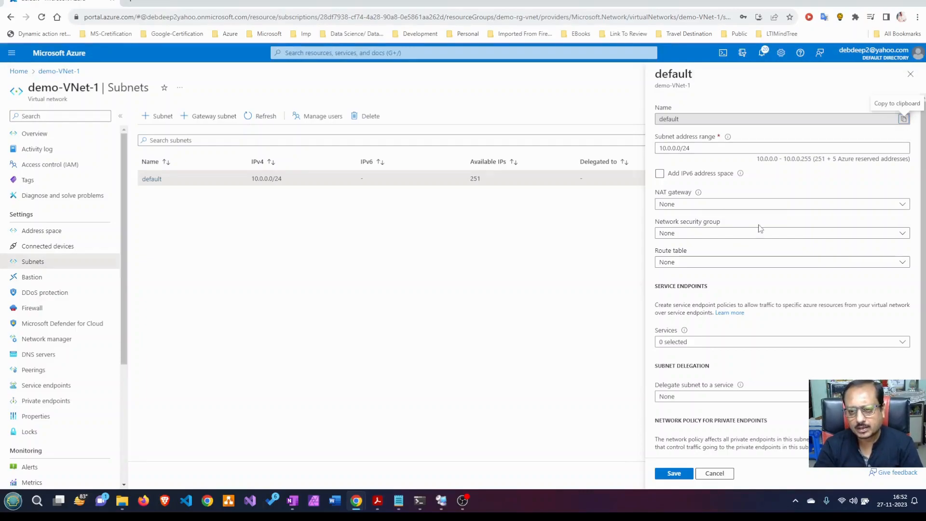
scroll(760, 228, "down", 1)
scroll(741, 207, "up", 1)
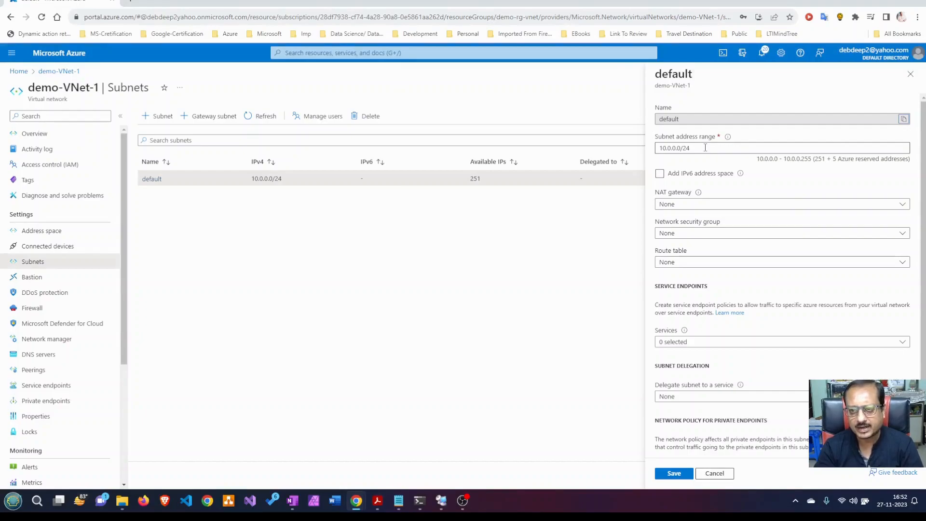
left_click(911, 74)
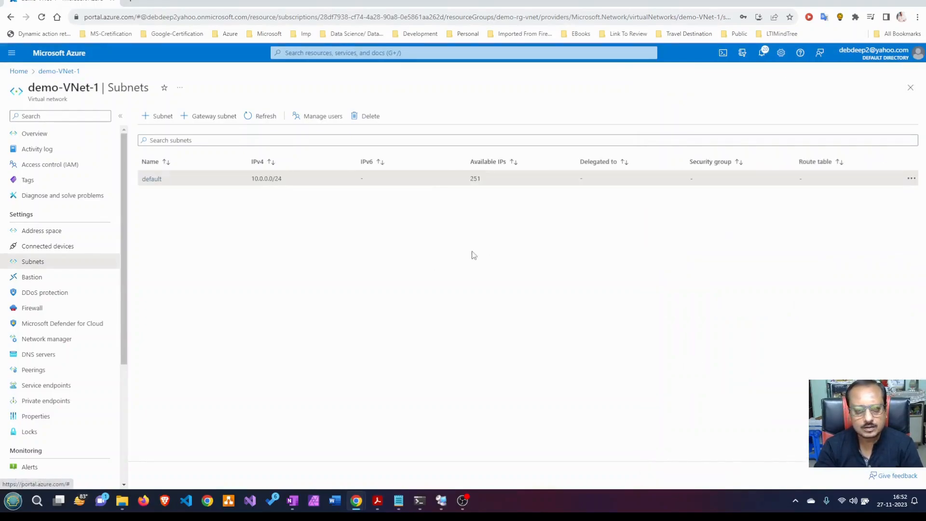
- Check the virtual networks in the demo-rg-vnet resource group against the peering diagram in the Azure VNet Peering PDF
left_click(19, 71)
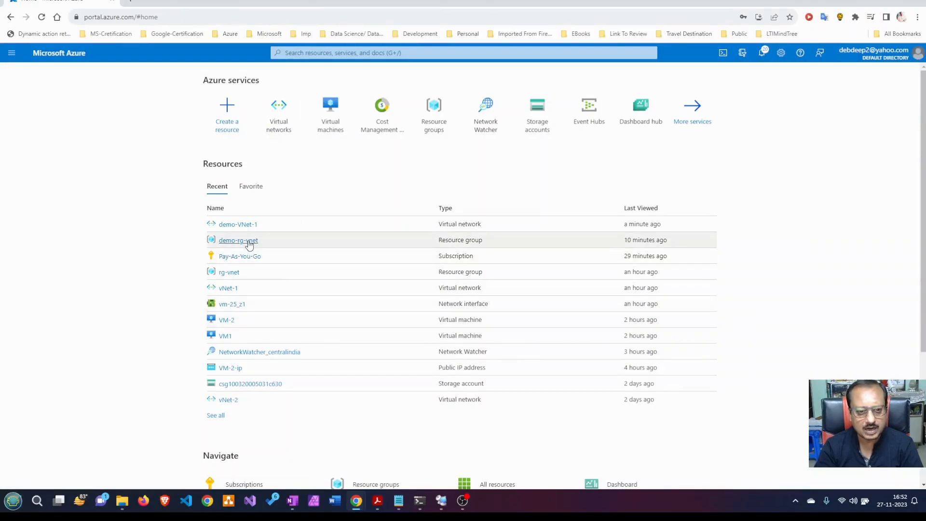
left_click(249, 243)
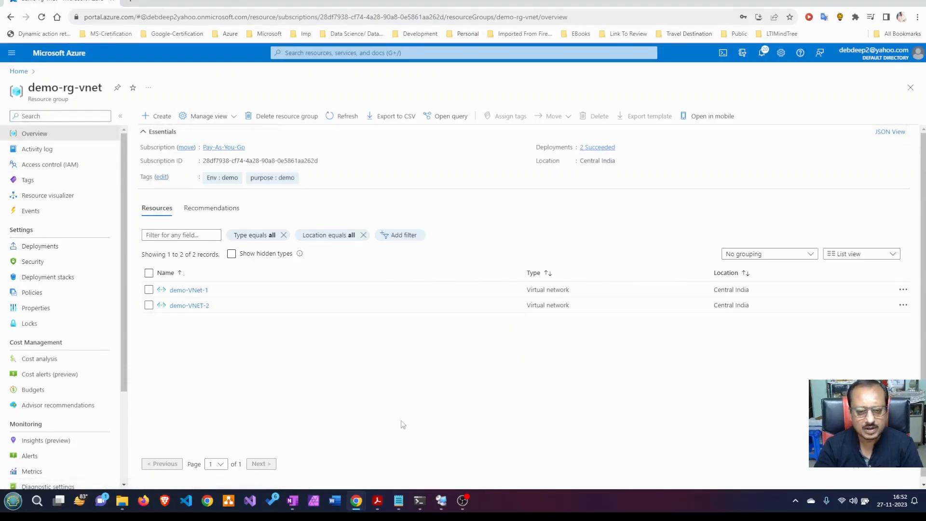
left_click(378, 501)
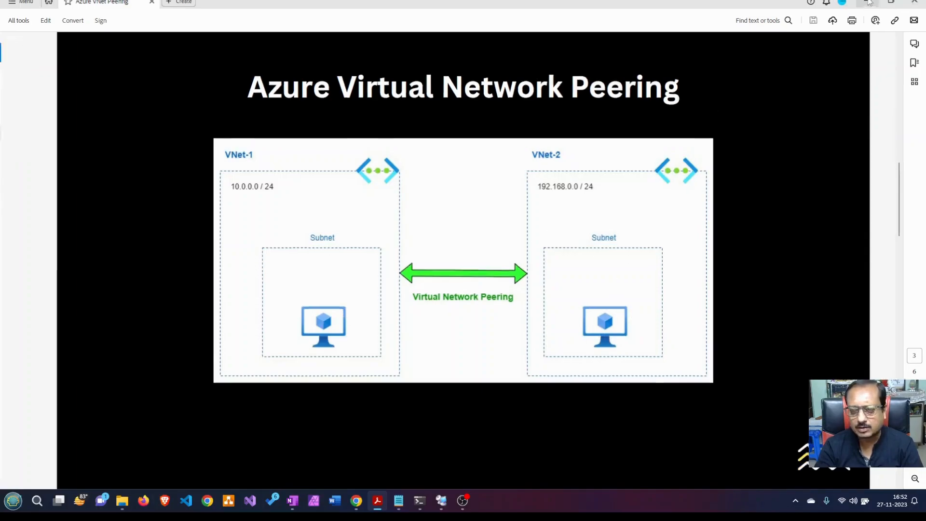
key("alt+Tab")
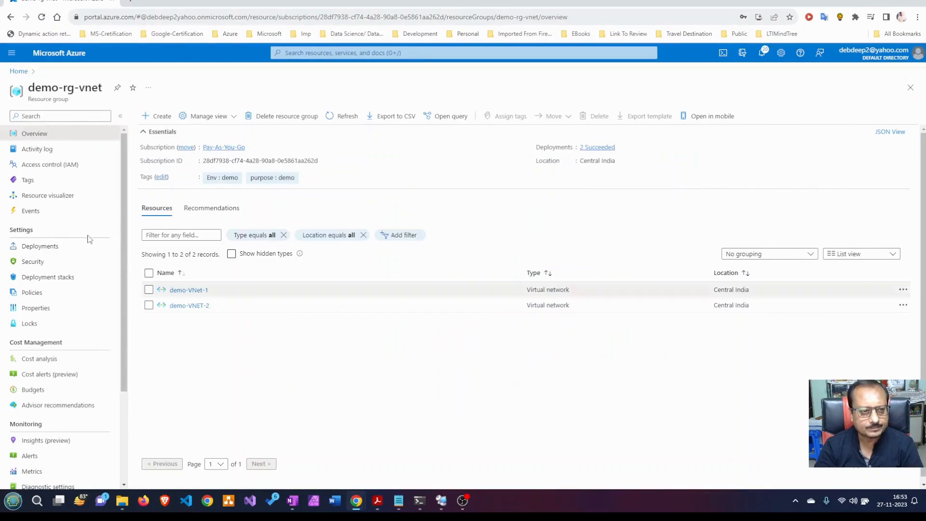
left_click(19, 71)
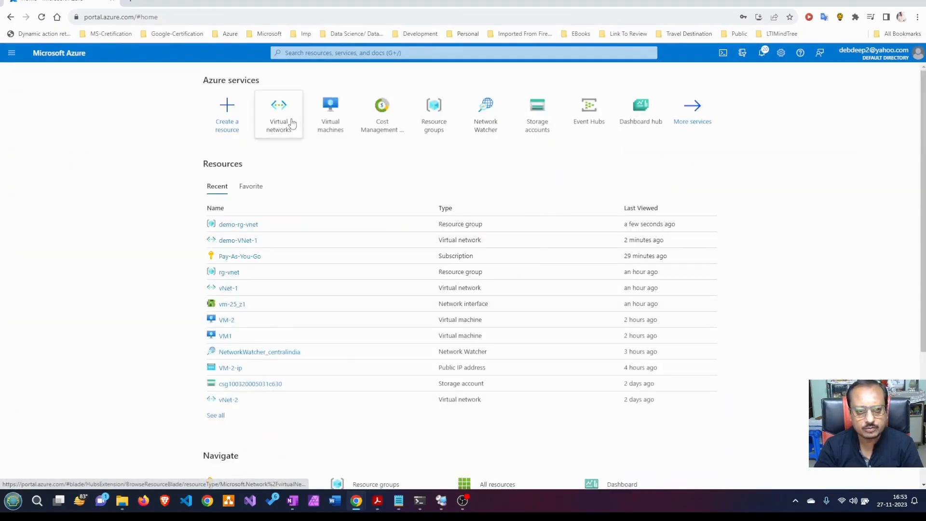
left_click(291, 123)
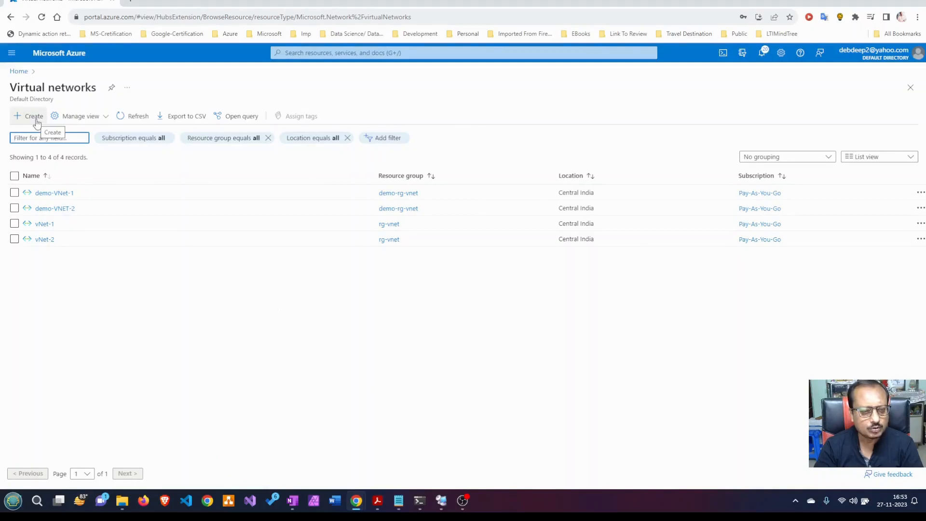
left_click(19, 72)
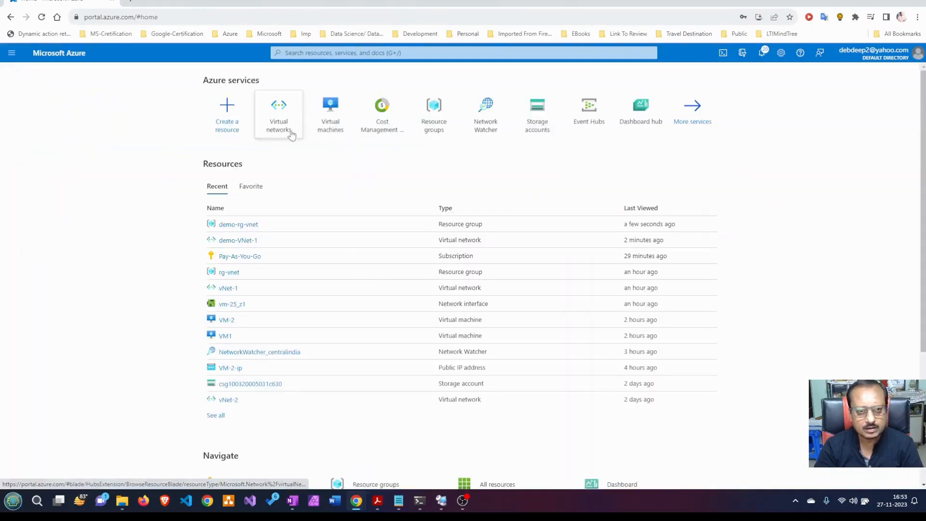
- Start creating an Azure virtual machine and place it in the demo-rg-vnet resource group
left_click(335, 123)
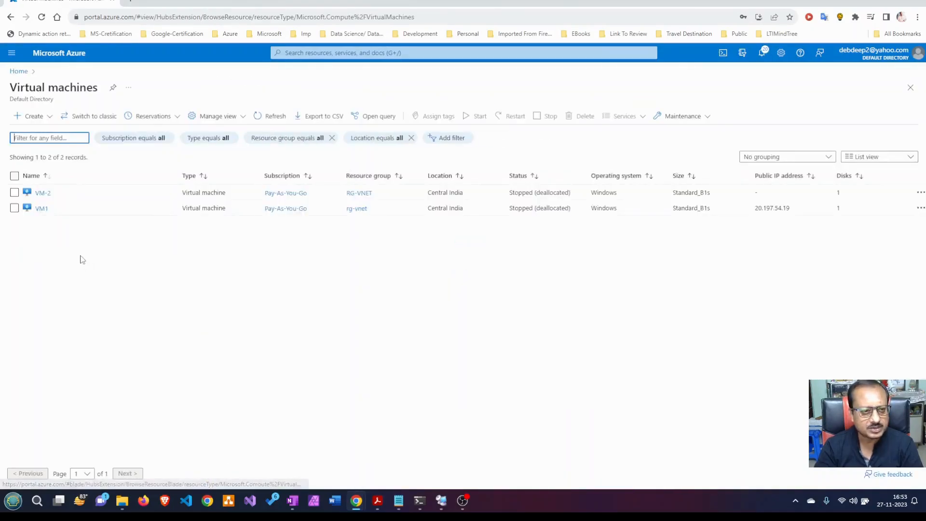
left_click(50, 118)
left_click(53, 139)
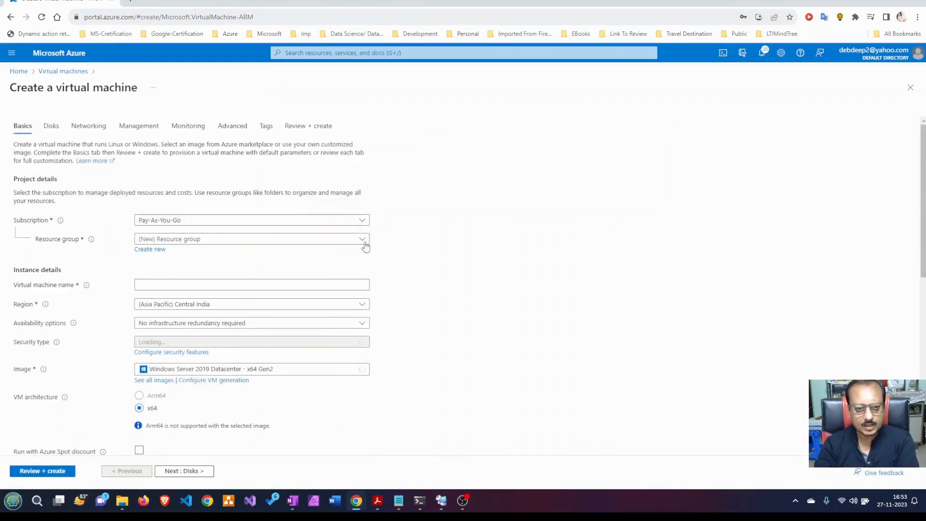
left_click(362, 239)
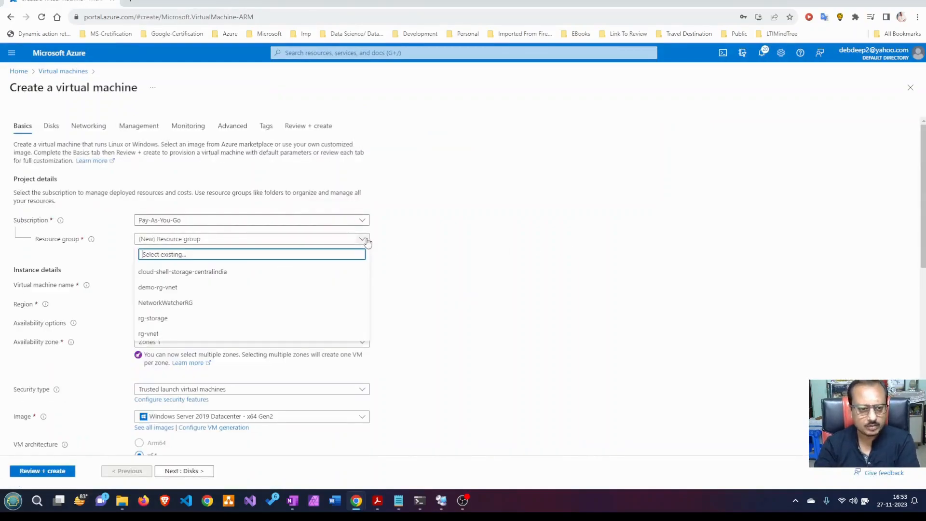
left_click(220, 290)
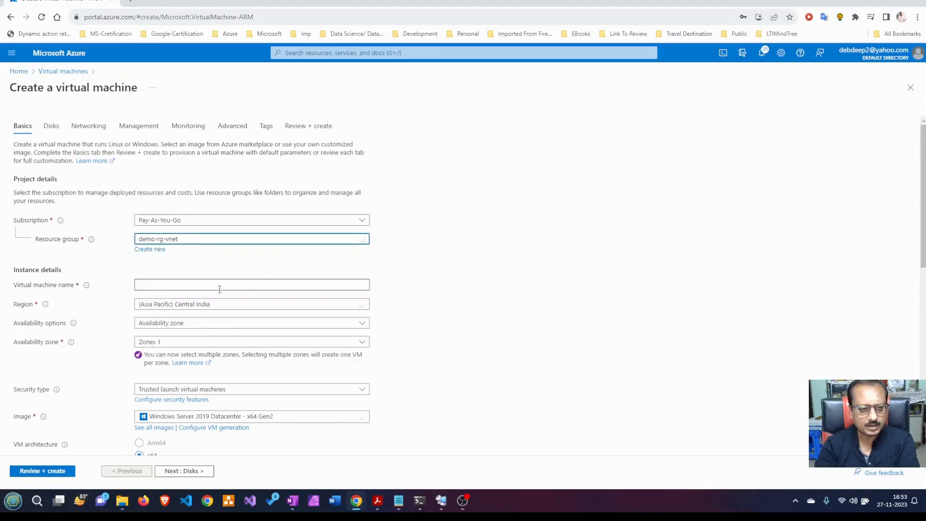
- Look over the instance details and name the virtual machine Demo-VM-1
scroll(219, 289, "down", 1)
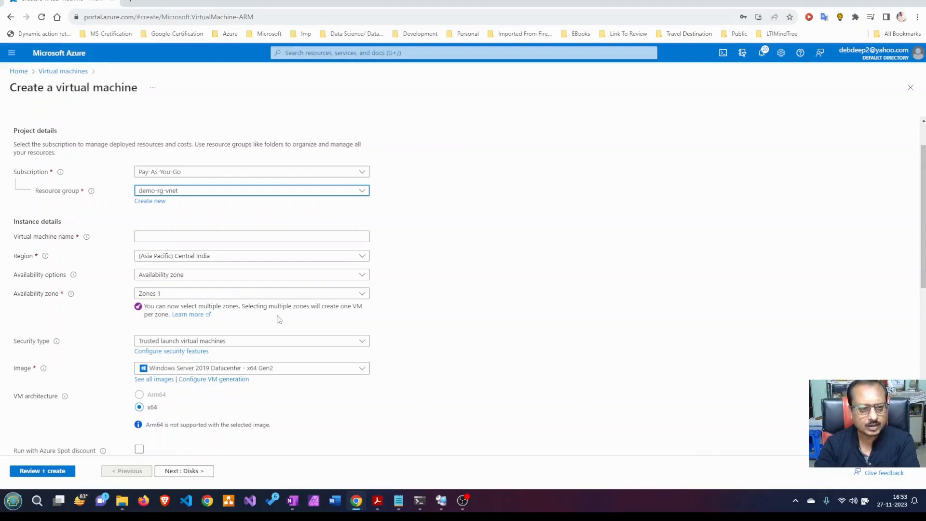
scroll(279, 319, "up", 1)
left_click(185, 283)
type("Dem")
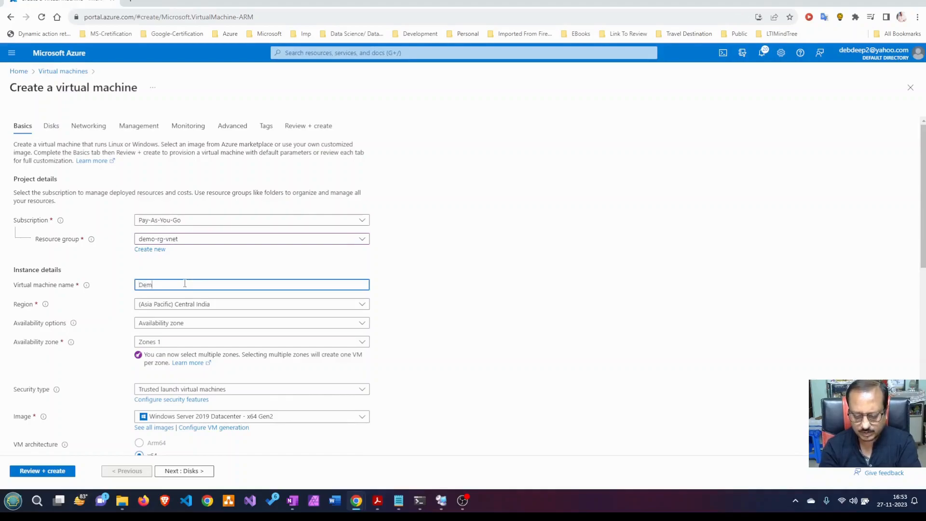
type("-VM-1")
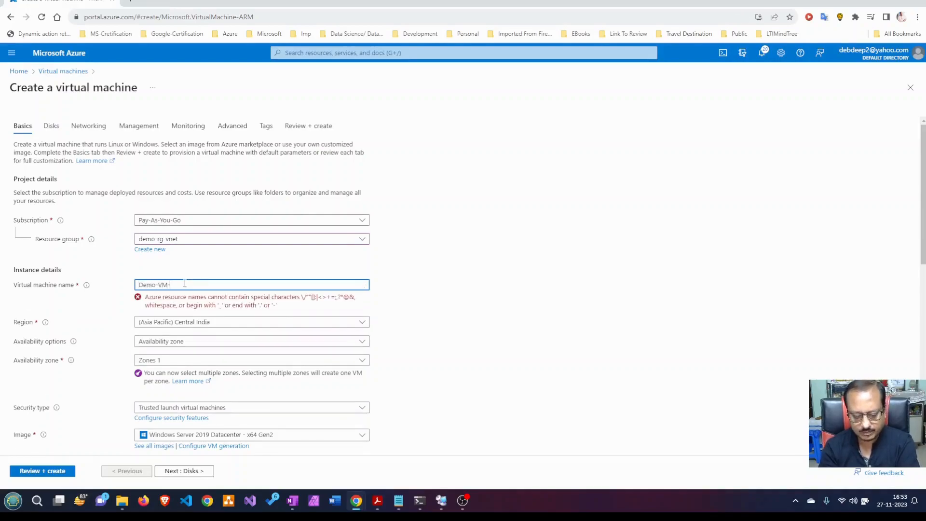
- Examine the choices offered for the virtual machine's availability options and availability zone
left_click(522, 300)
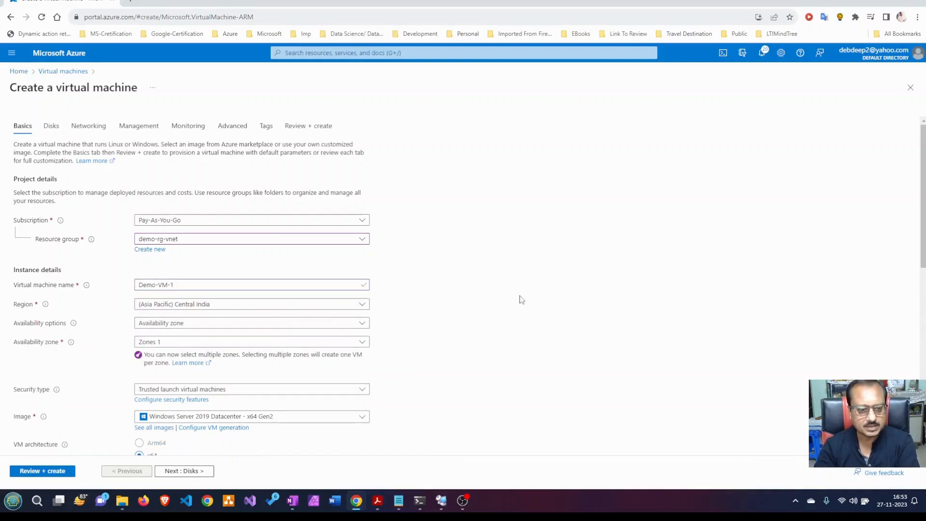
scroll(519, 300, "down", 1)
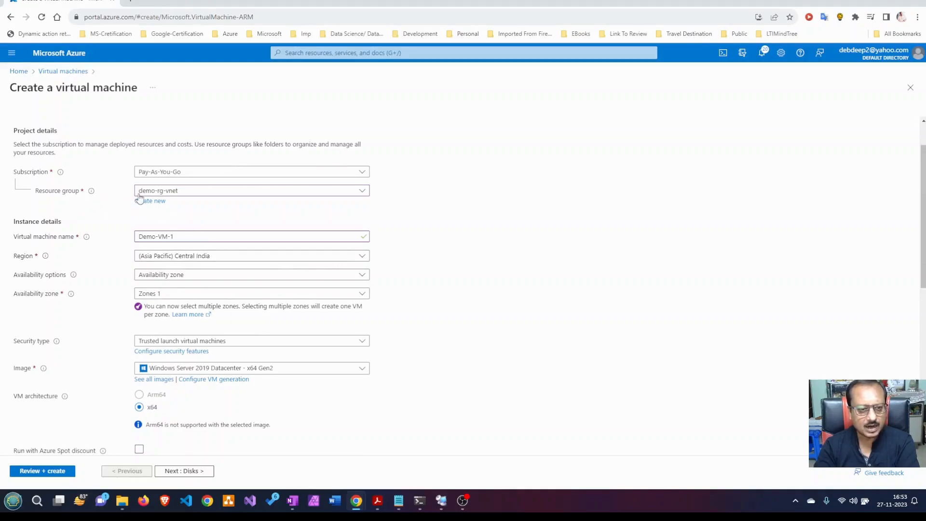
scroll(466, 299, "down", 1)
left_click(363, 227)
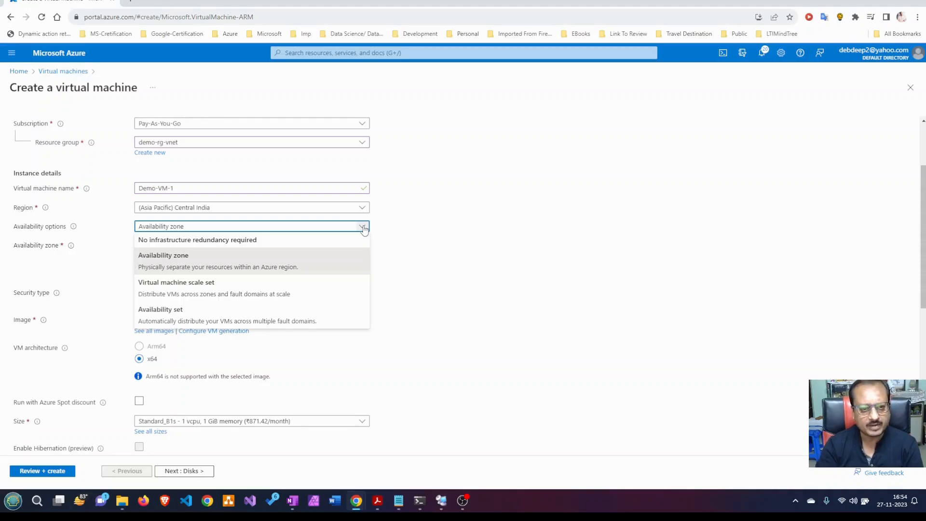
left_click(364, 227)
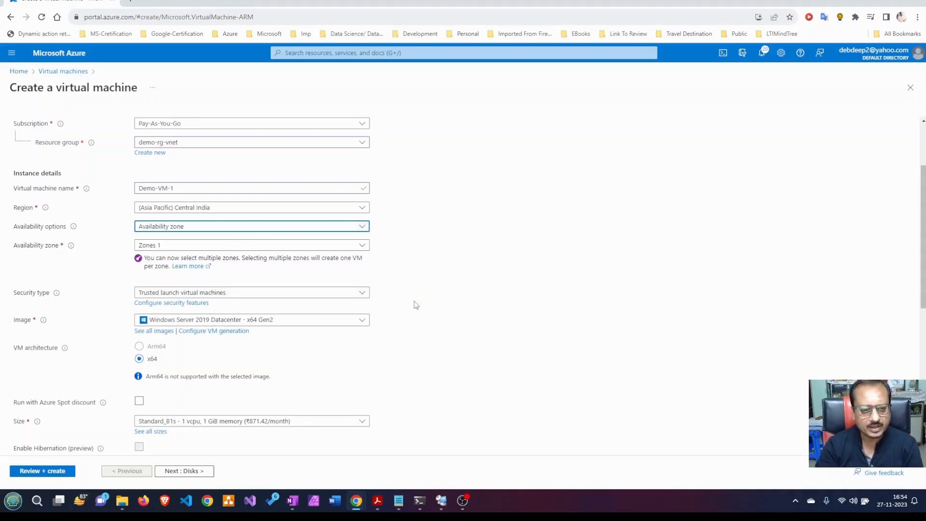
left_click(362, 248)
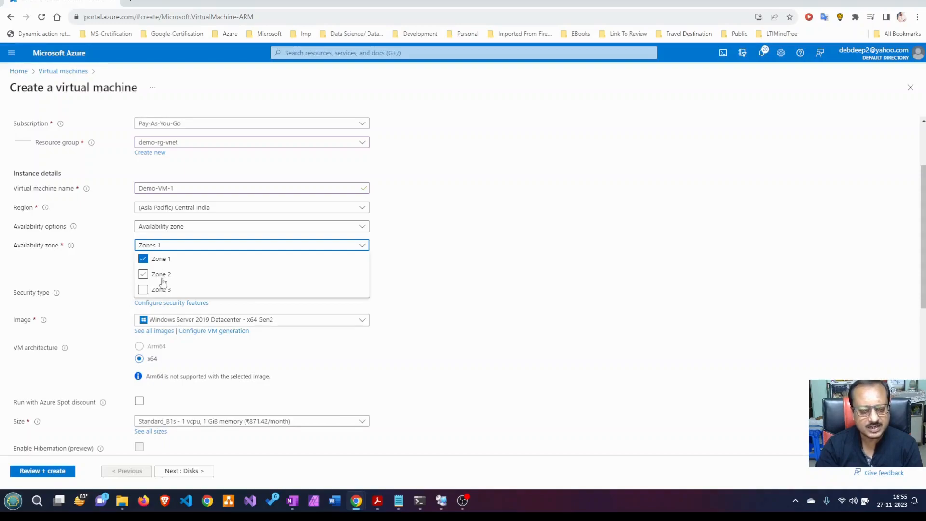
left_click(487, 248)
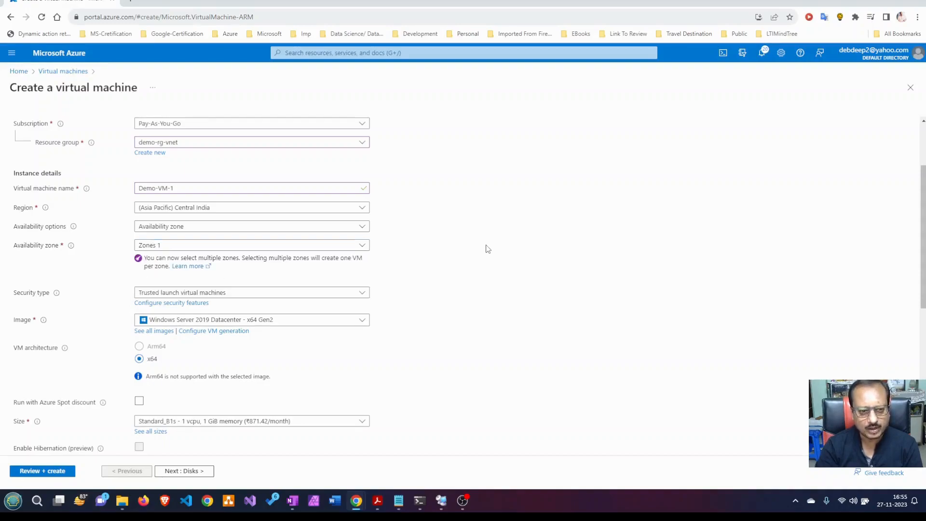
left_click(363, 246)
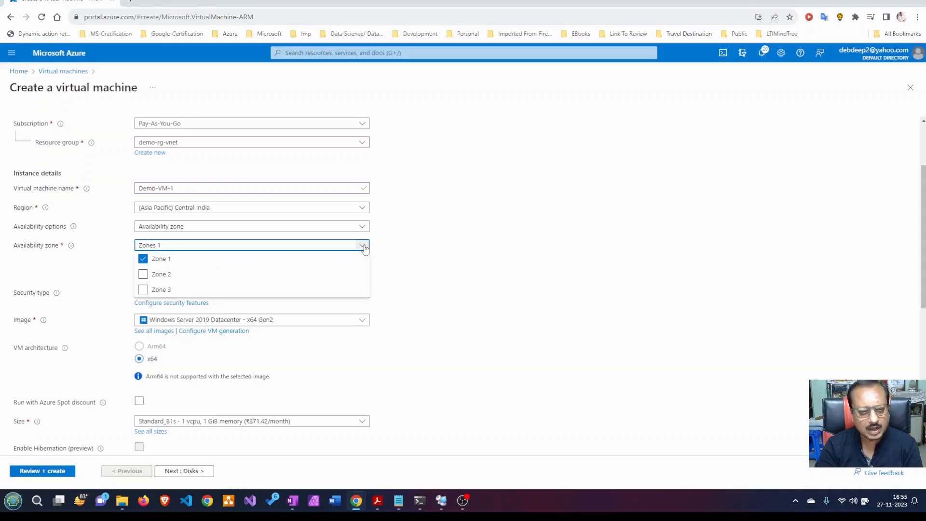
left_click(363, 246)
- Browse all VM sizes and set the virtual machine's size to D2as_v4
scroll(472, 251, "down", 2)
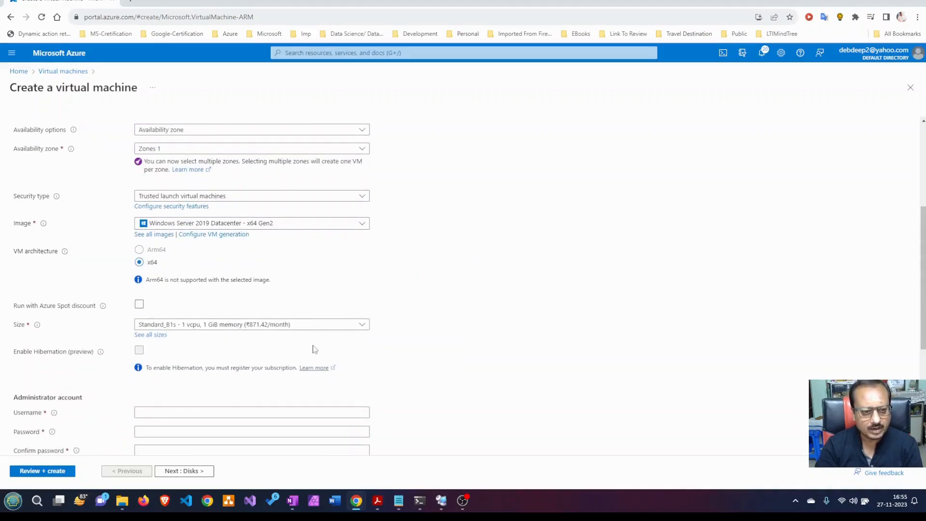
scroll(314, 348, "down", 1)
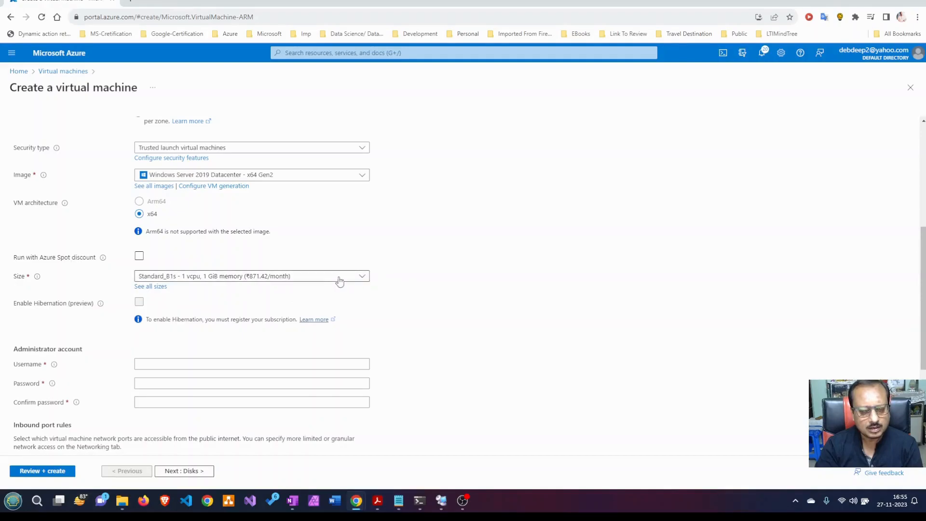
left_click(153, 287)
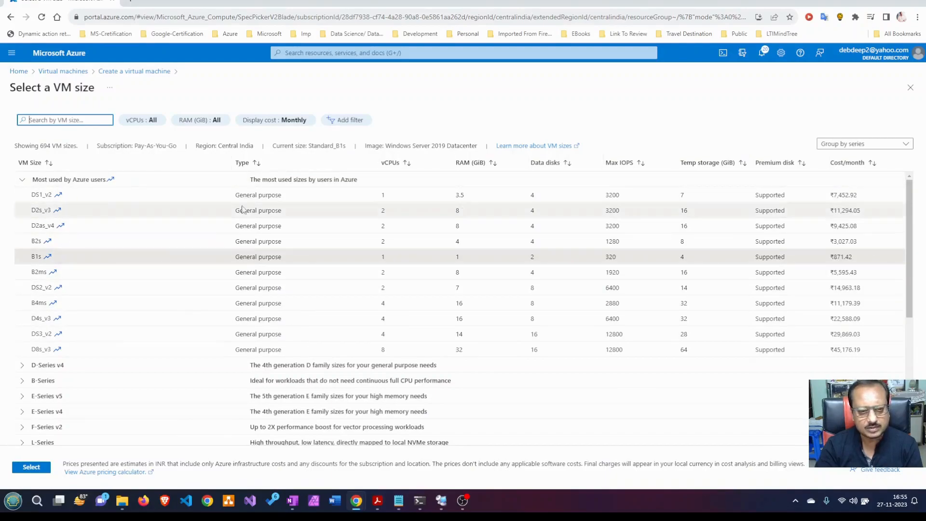
scroll(124, 394, "down", 5)
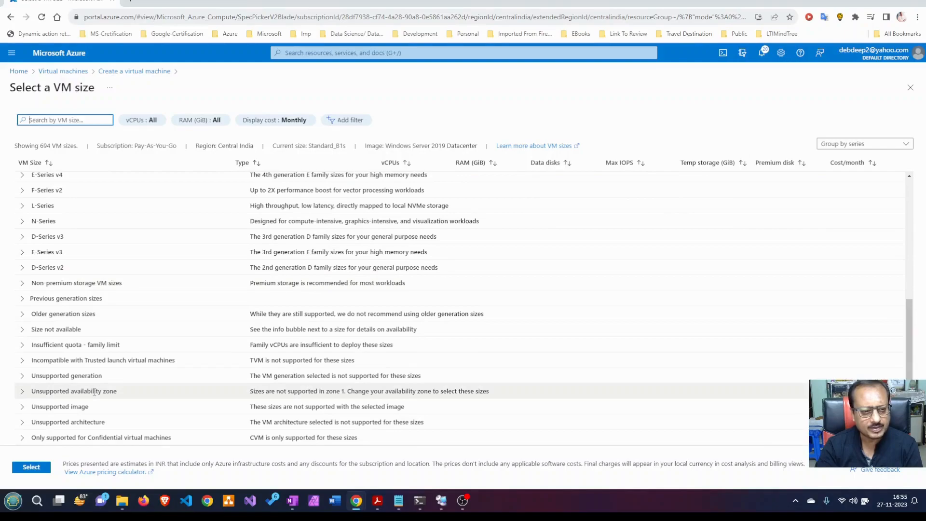
scroll(96, 400, "up", 5)
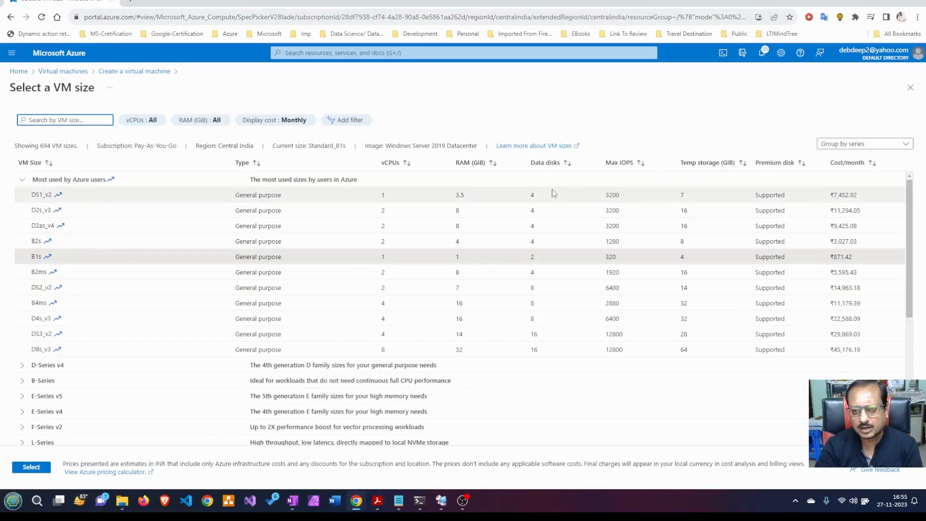
left_click(467, 227)
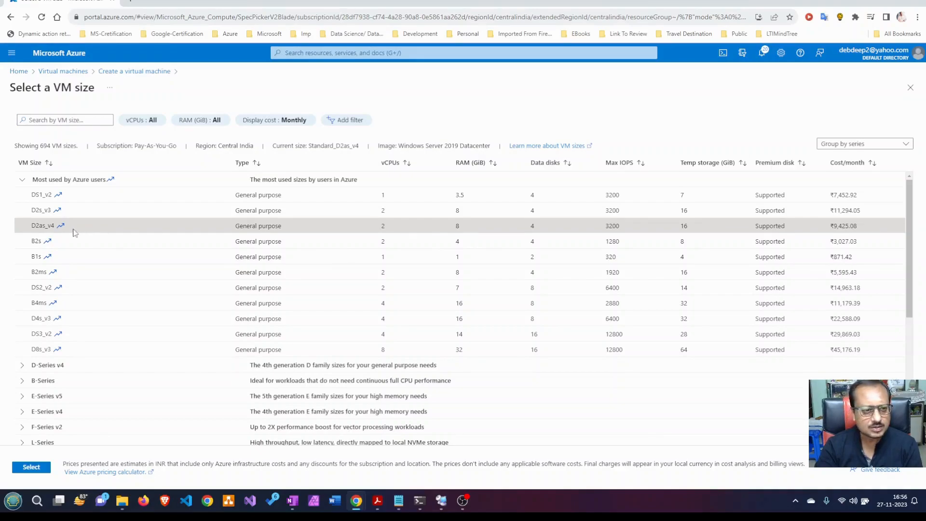
left_click(31, 467)
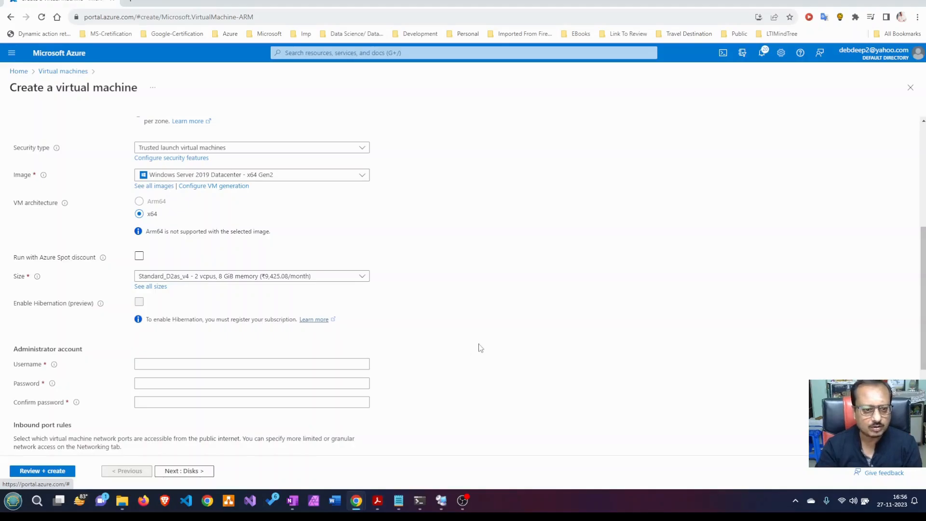
- Enter the username for the virtual machine's administrator account
scroll(483, 346, "down", 2)
left_click(177, 268)
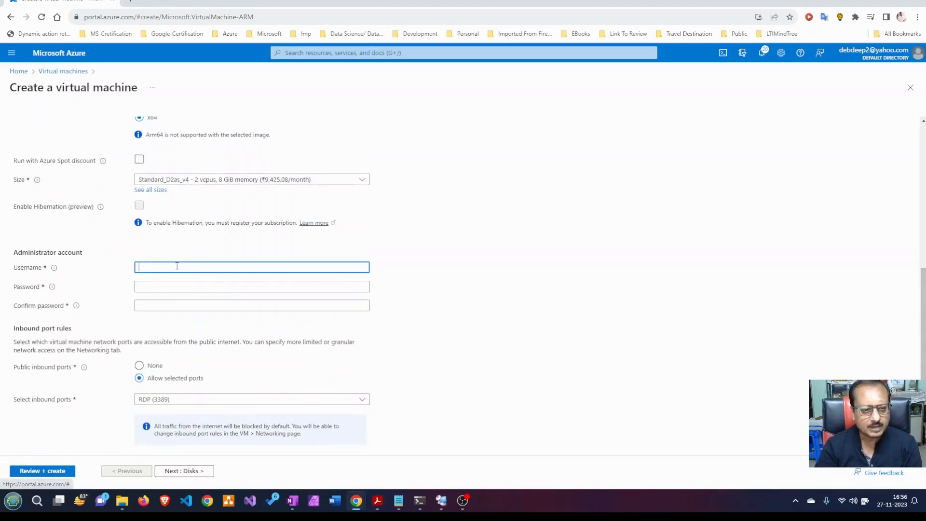
left_click(398, 501)
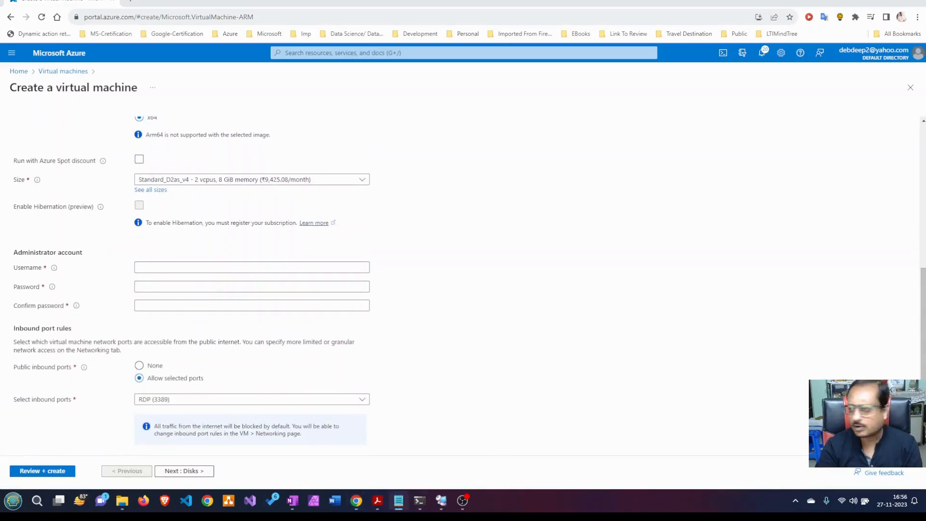
key("alt+Tab")
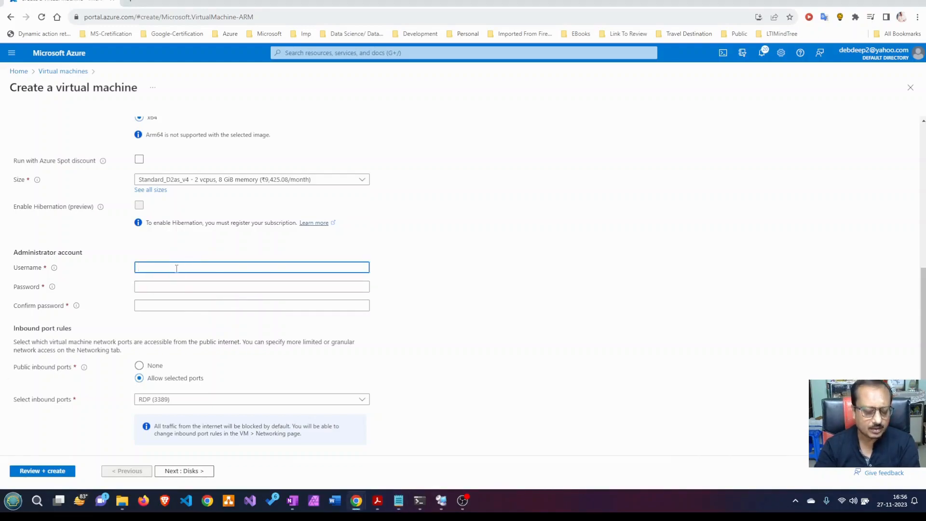
type("cddbe")
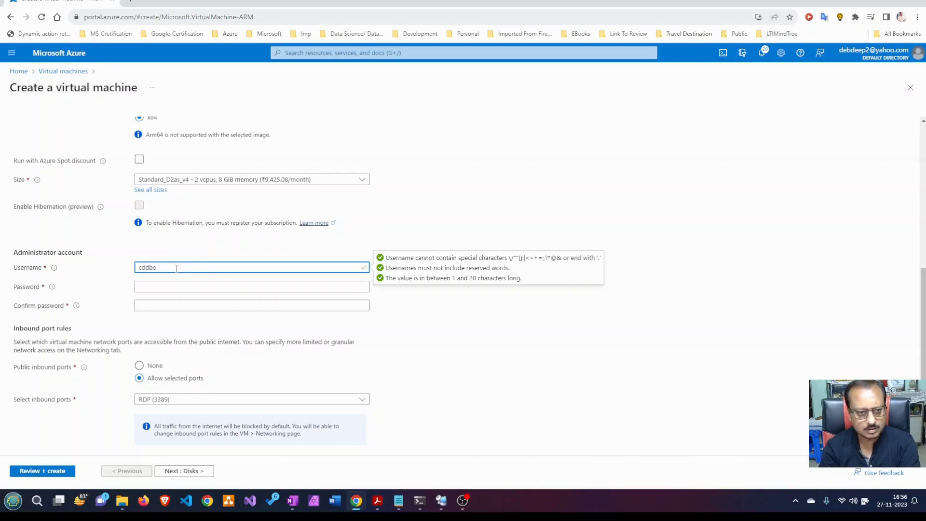
key("BackSpace")
key("BackSpace")
key("BackSpace")
key("BackSpace")
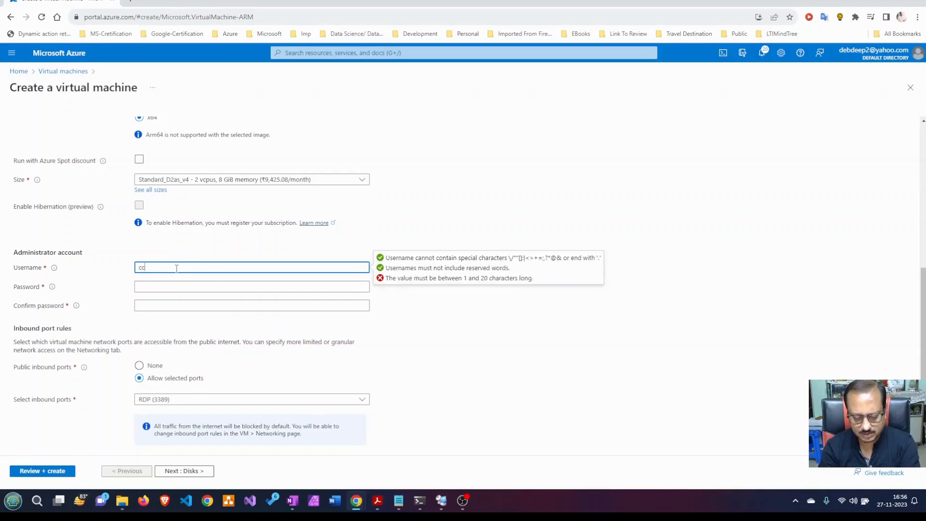
type("cdebd")
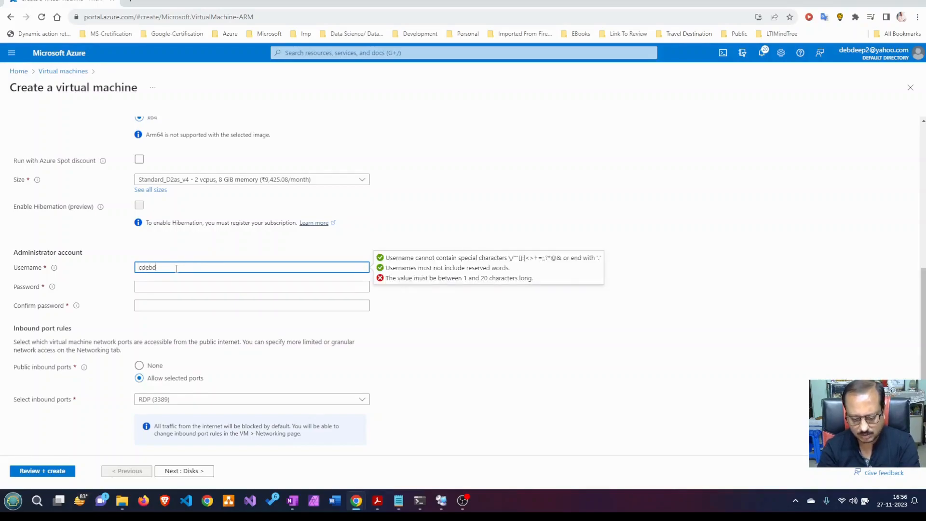
type("eep")
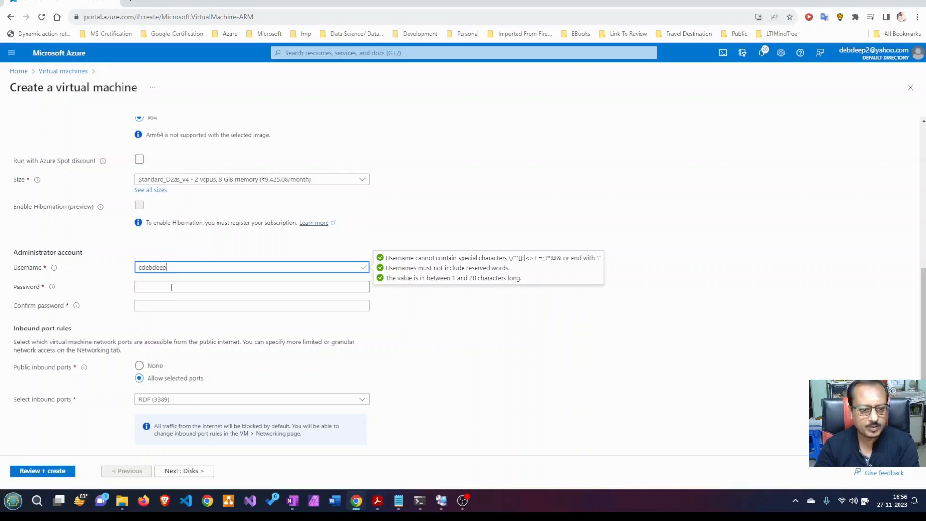
- Paste the administrator account password into both the password and the confirmation fields
left_click(173, 286)
key("ctrl+v")
left_click(168, 302)
key("ctrl+v")
left_click(550, 320)
- Review the basic settings of Demo-VM-1, including the inbound port rules, licensing, size and administrator account
scroll(523, 314, "down", 2)
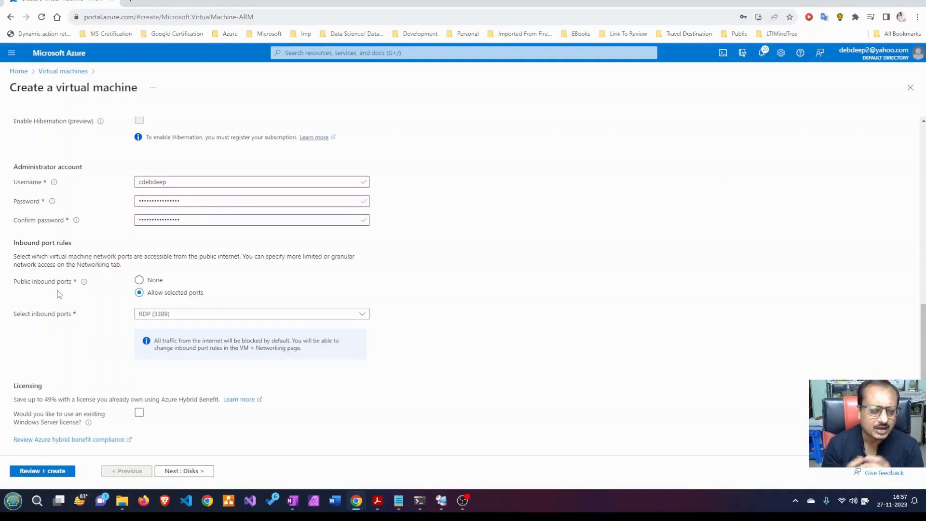
key("ctrl+plus")
key("ctrl+plus")
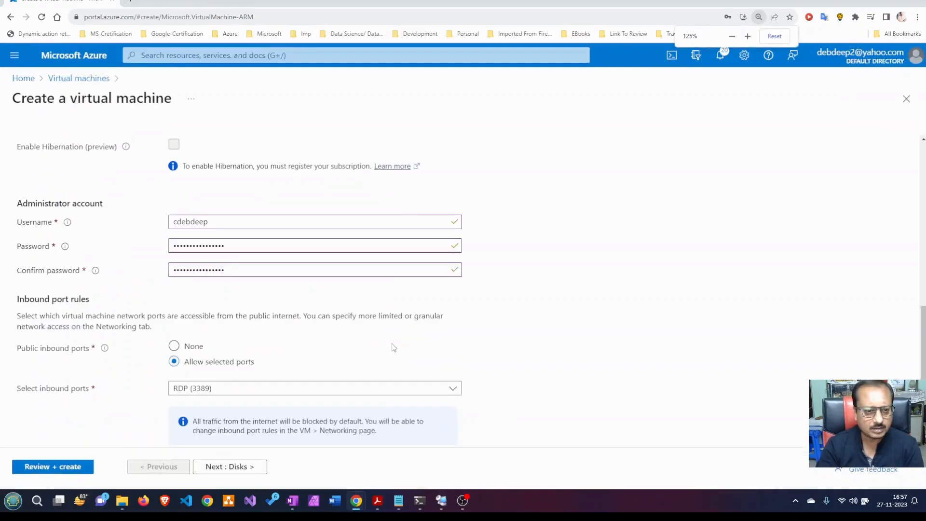
scroll(391, 348, "down", 1)
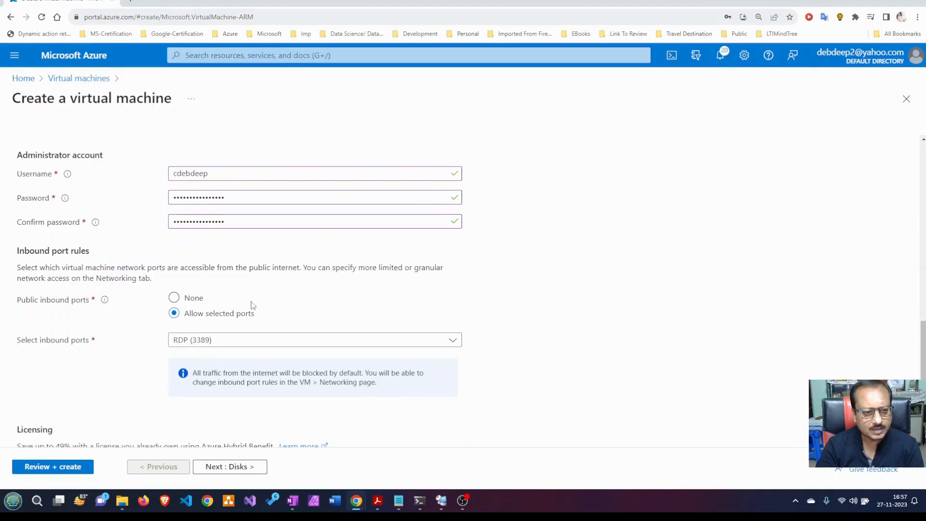
key("ctrl+minus")
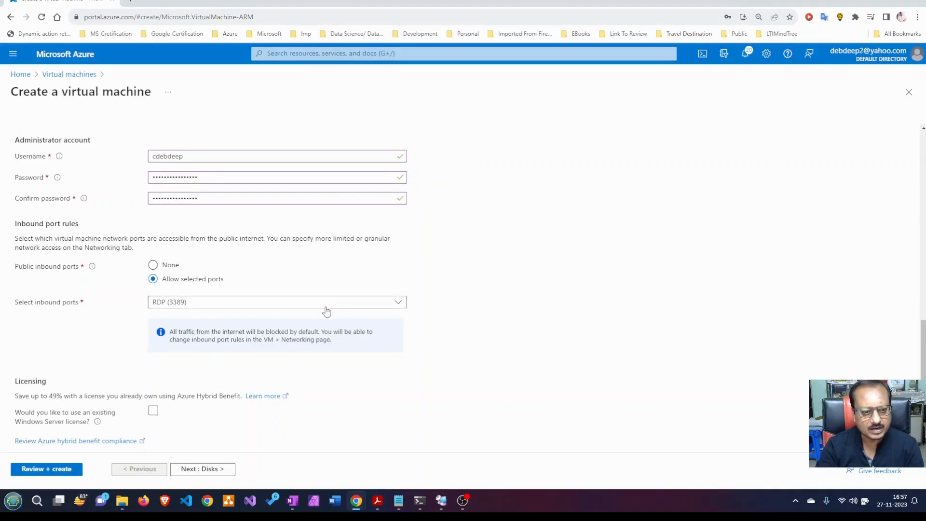
scroll(321, 306, "down", 1)
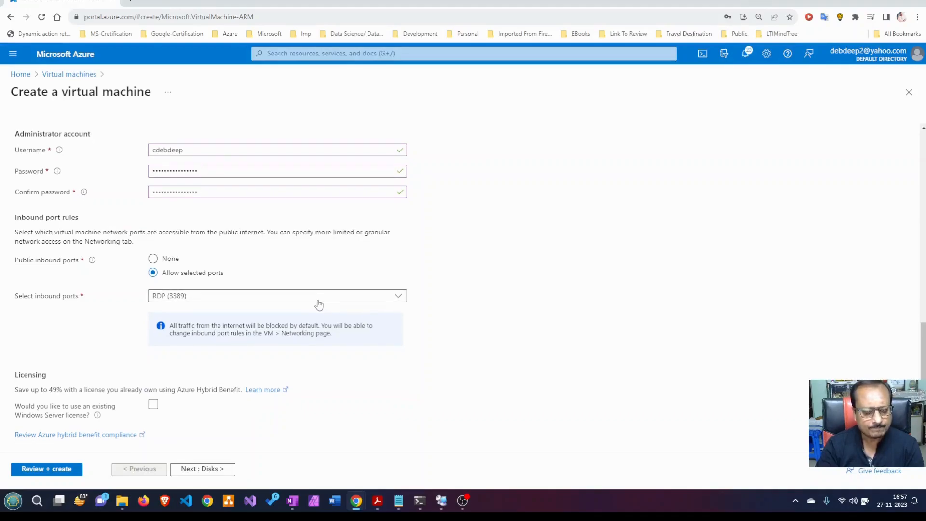
scroll(318, 304, "up", 2)
scroll(318, 302, "up", 1)
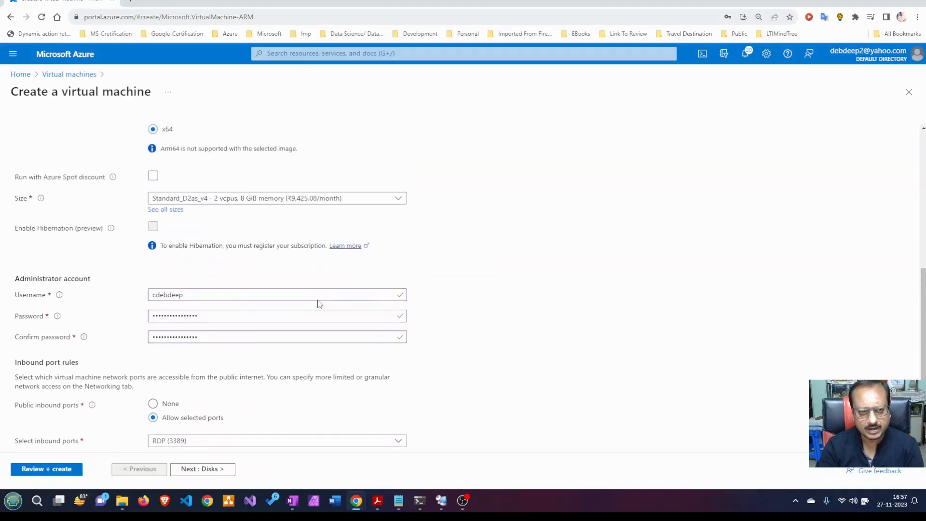
scroll(318, 300, "down", 3)
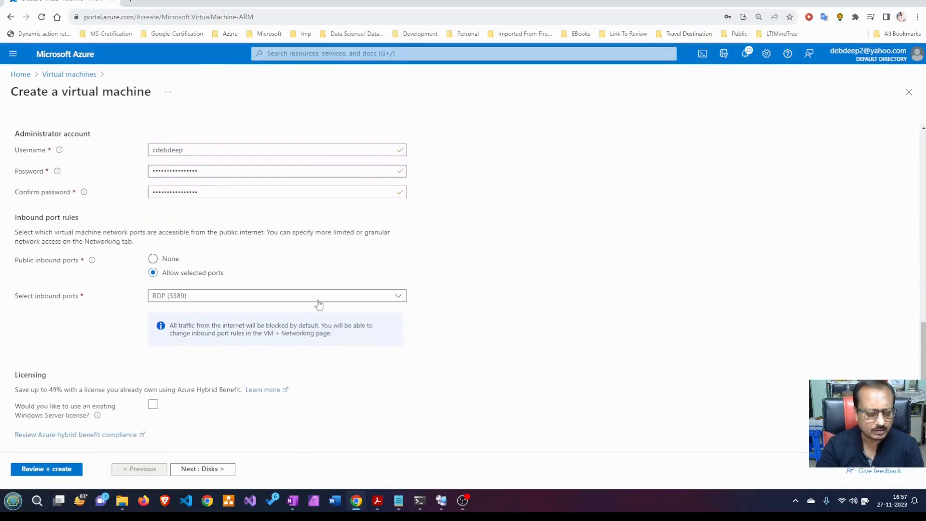
scroll(316, 304, "up", 9)
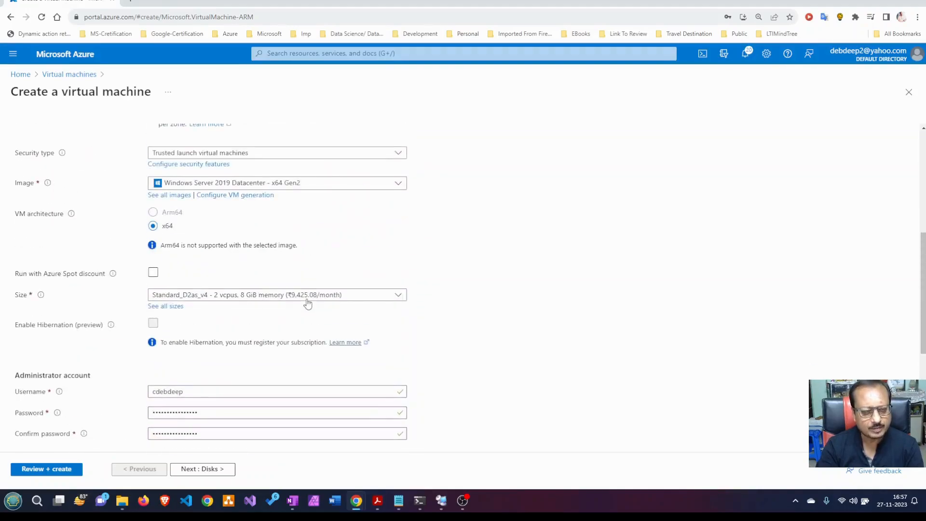
scroll(307, 302, "up", 2)
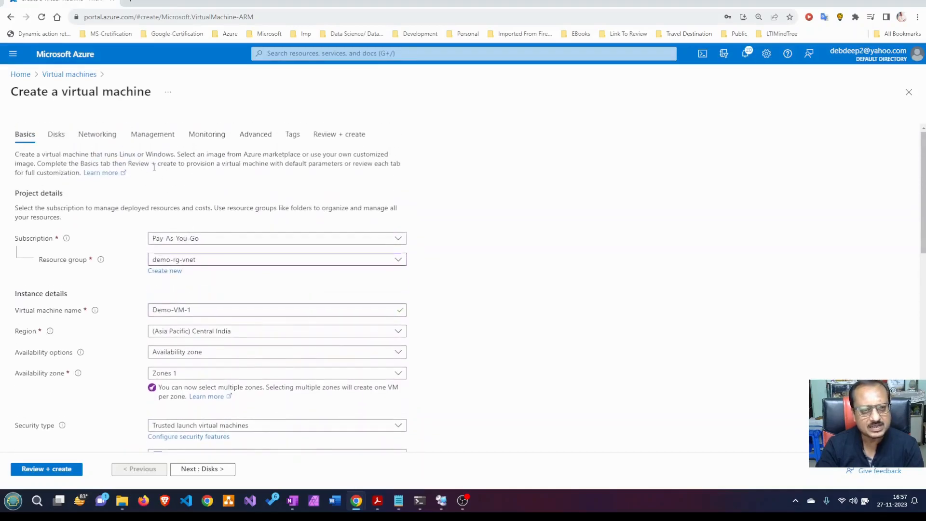
- Choose demo-VNet-1 as the virtual network for Demo-VM-1 in the networking settings and check its available subnets
left_click(100, 137)
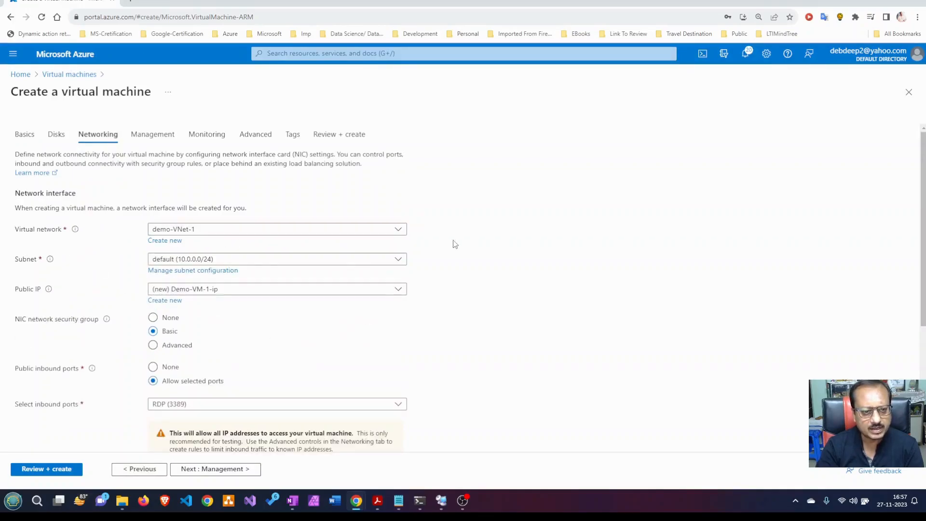
left_click(404, 232)
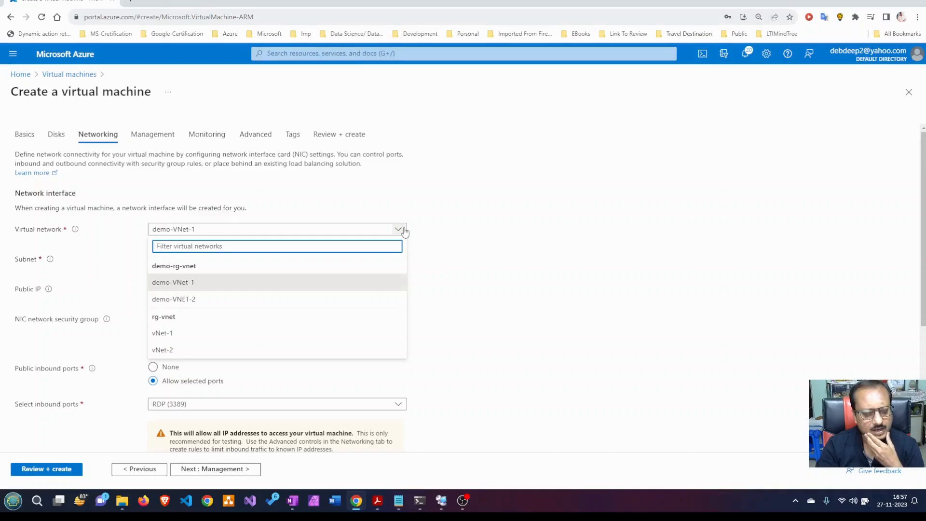
left_click(219, 287)
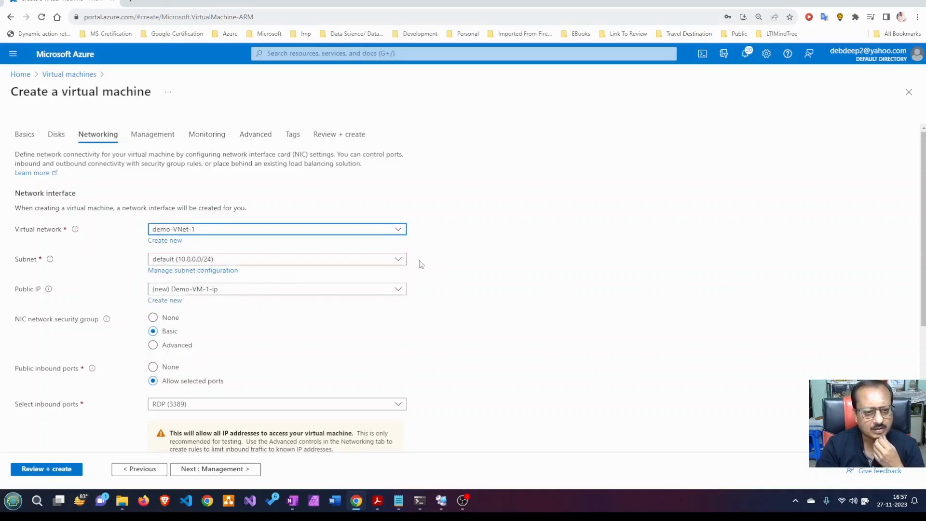
left_click(398, 261)
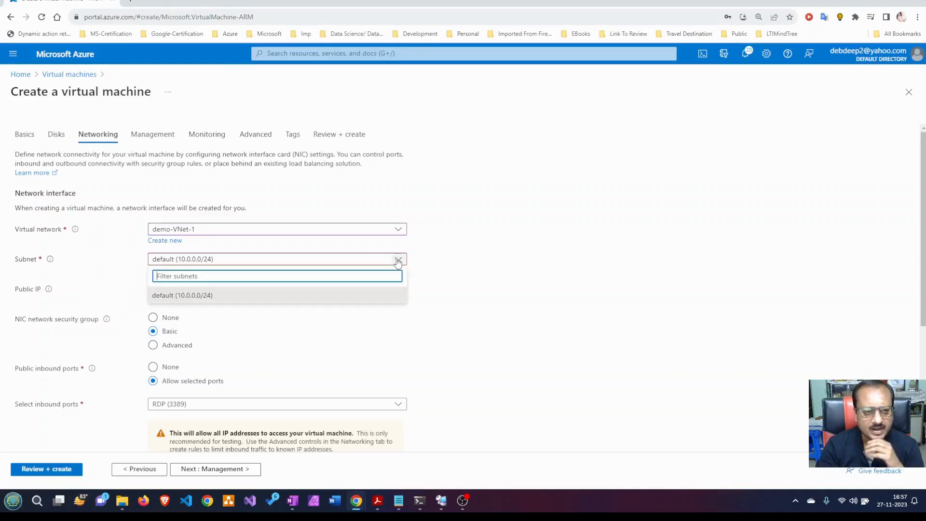
left_click(398, 261)
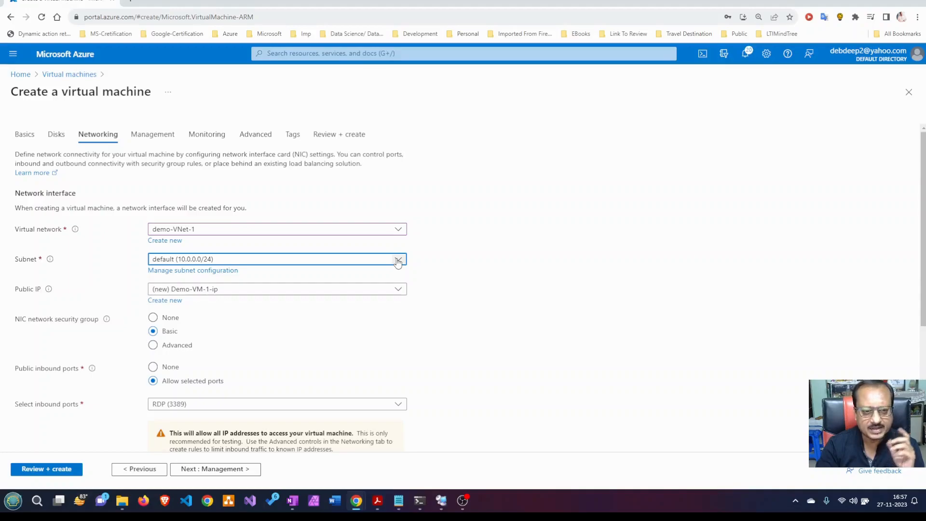
- Examine the networking settings of Demo-VM-1, including subnet choices, public IP, security group, inbound ports and load balancing options
left_click(398, 261)
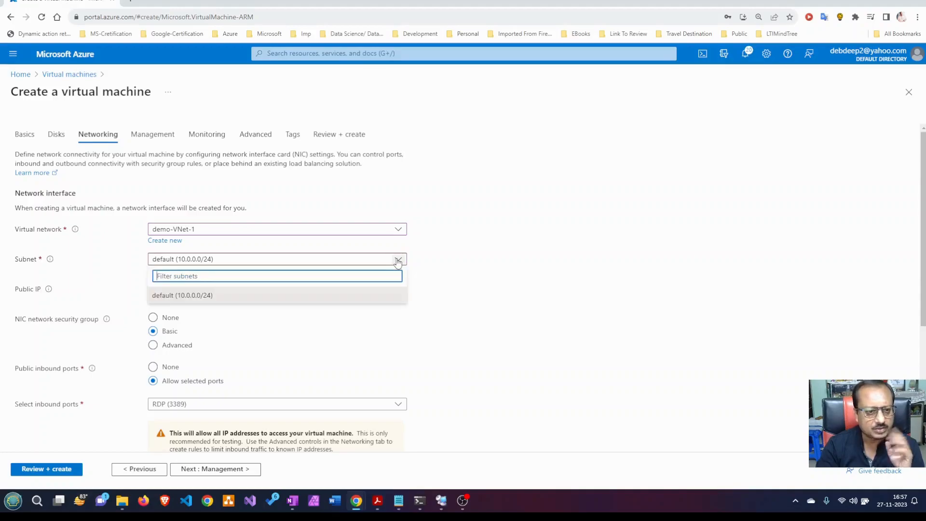
left_click(398, 261)
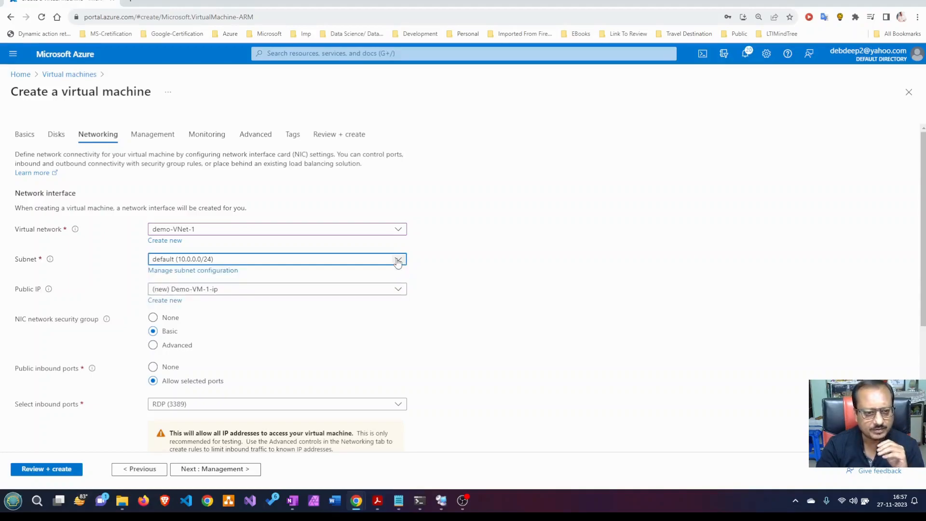
left_click(397, 261)
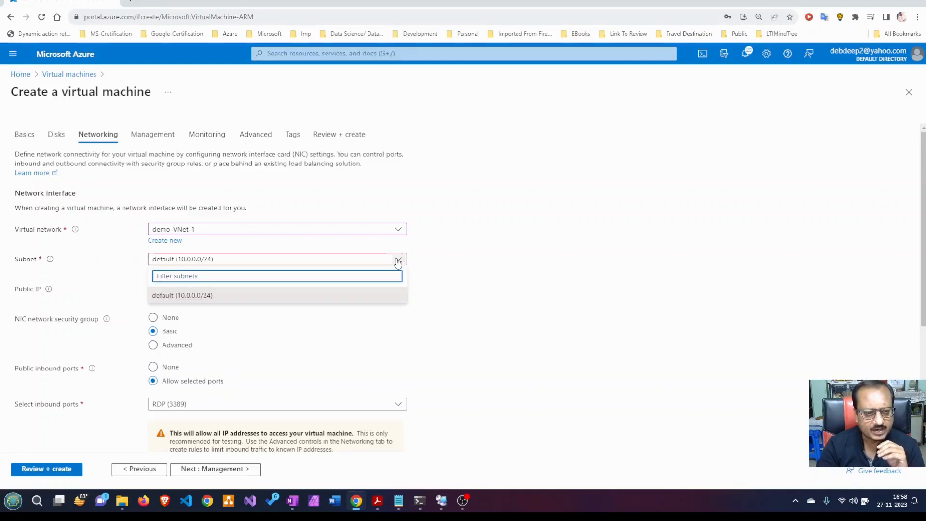
left_click(398, 261)
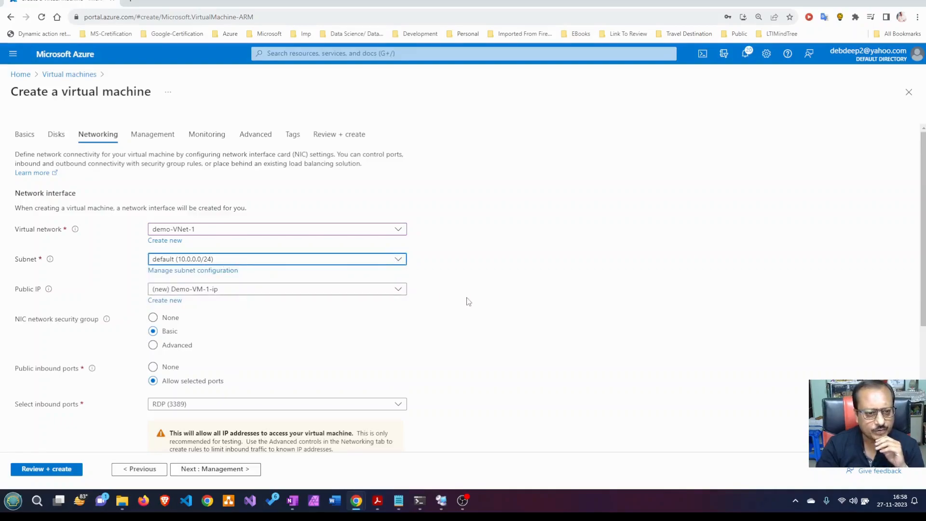
scroll(467, 302, "down", 1)
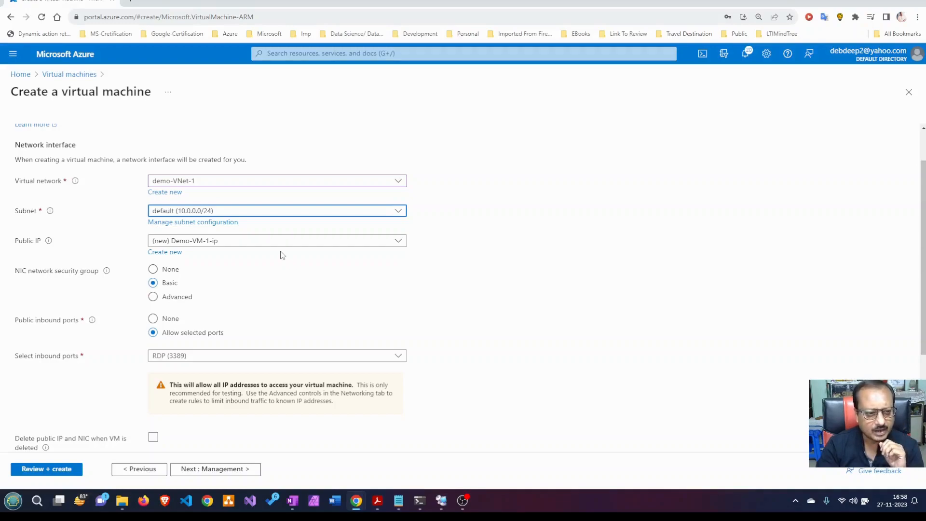
scroll(283, 256, "down", 1)
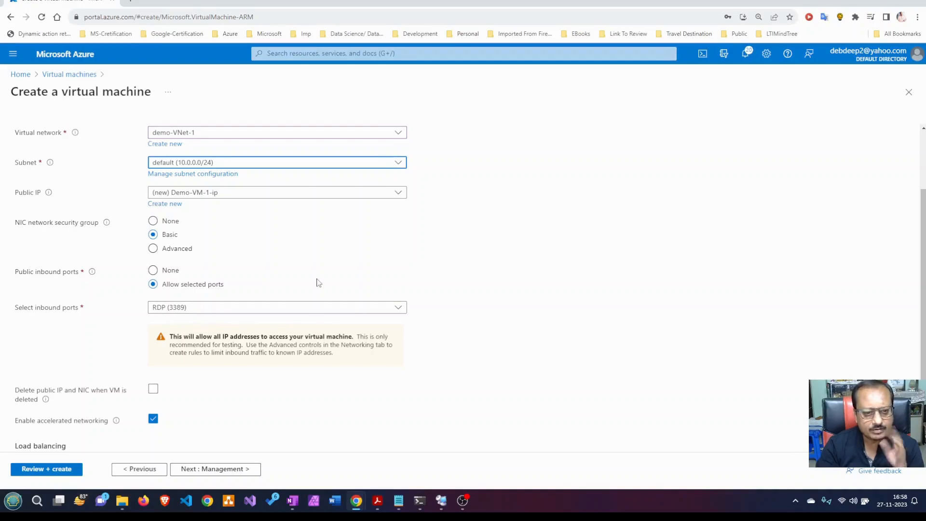
scroll(318, 282, "down", 2)
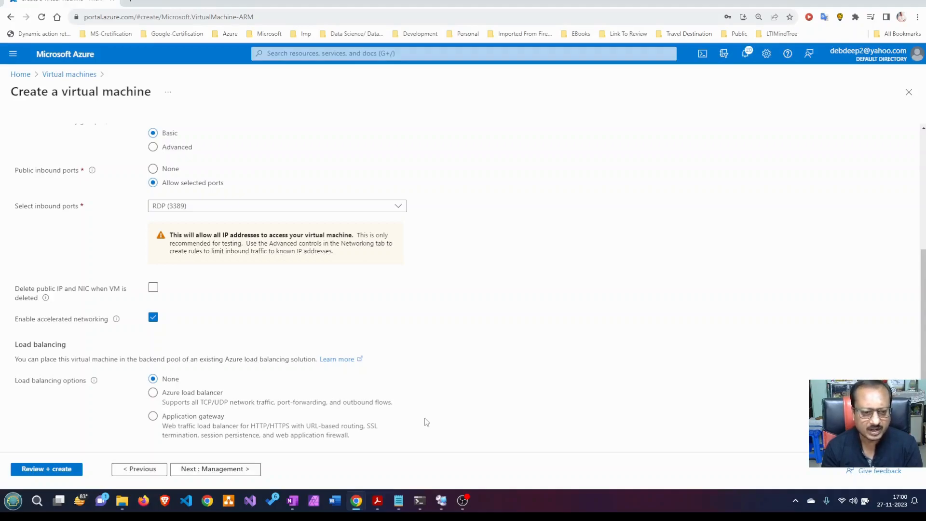
scroll(245, 289, "up", 4)
- Add two tags to Demo-VM-1: Env with the value demo, and purpose with the value demo
left_click(293, 134)
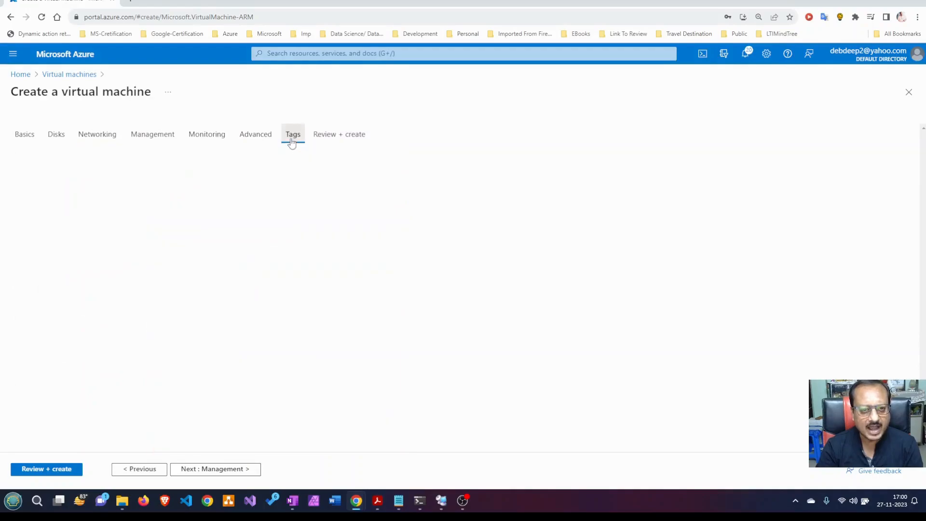
left_click(95, 218)
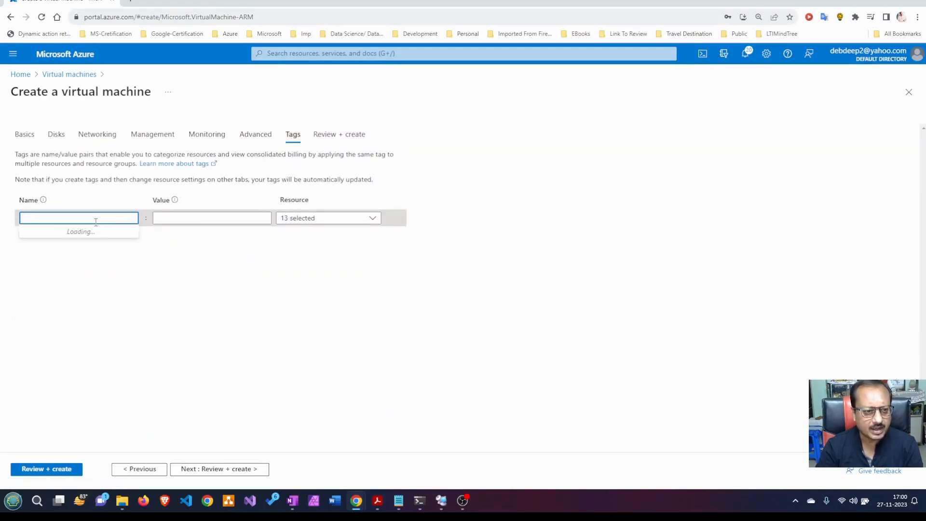
left_click(78, 235)
left_click(157, 218)
left_click(191, 234)
left_click(62, 235)
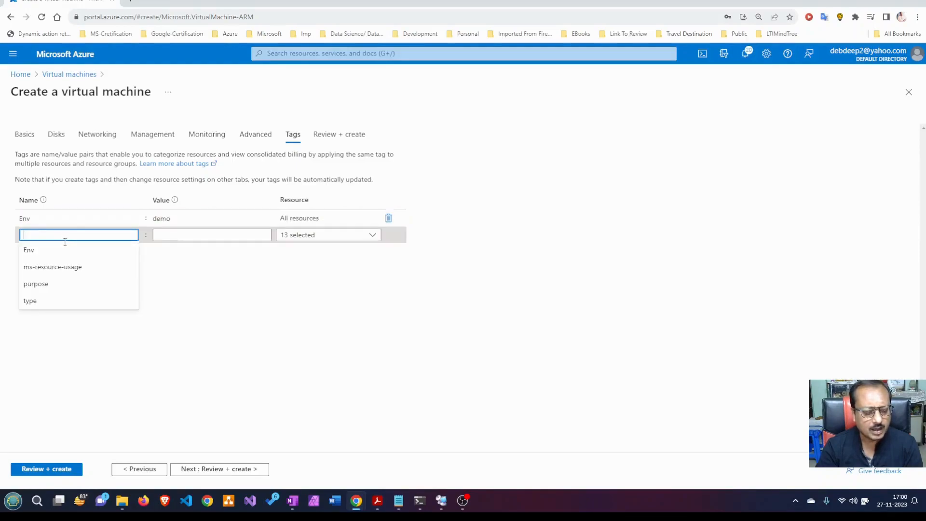
left_click(61, 288)
left_click(196, 235)
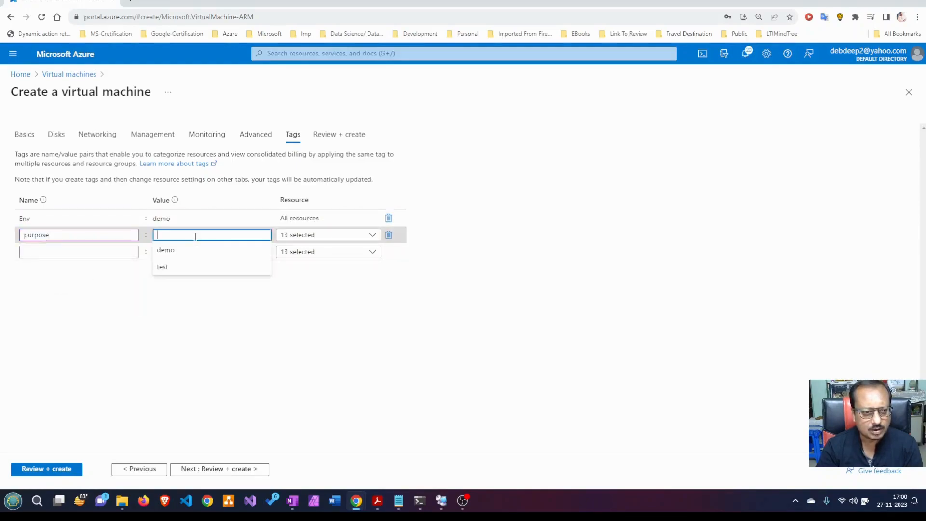
left_click(165, 250)
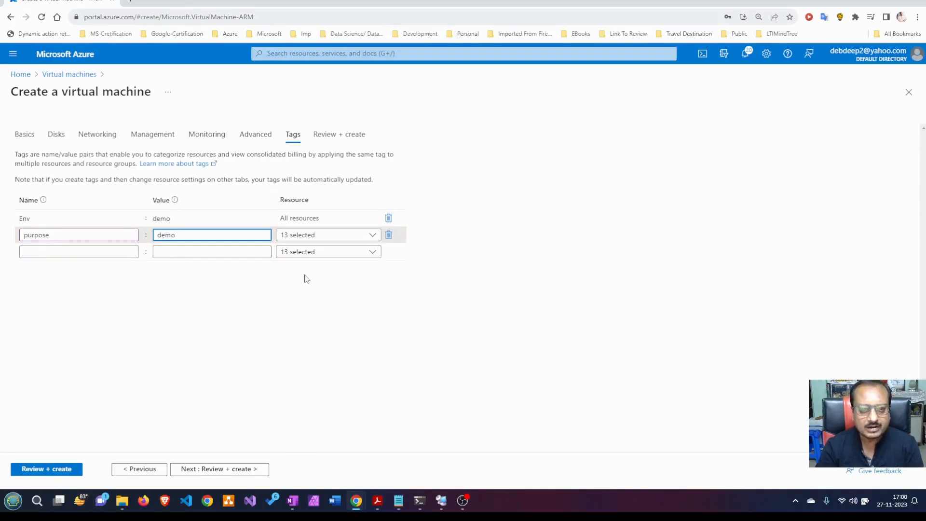
- Check the full list of resource types that the purpose tag applies to
left_click(373, 237)
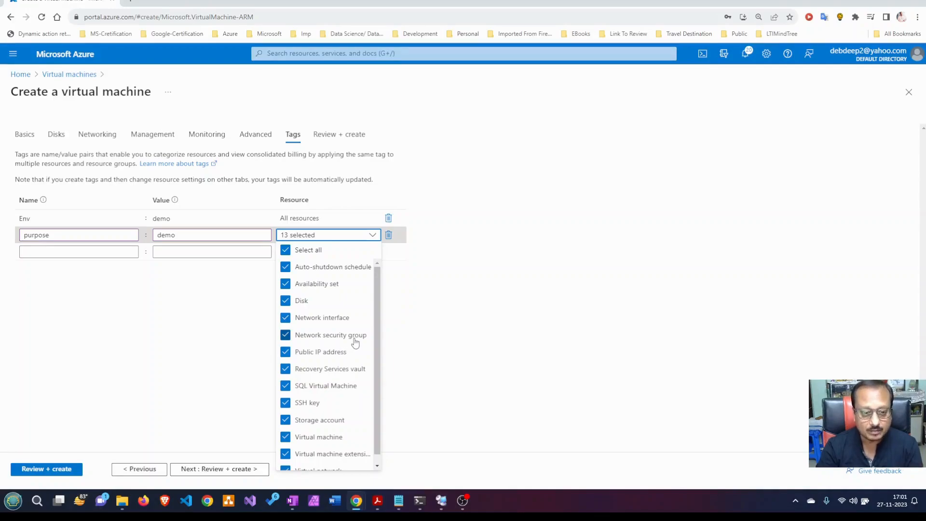
scroll(355, 342, "down", 1)
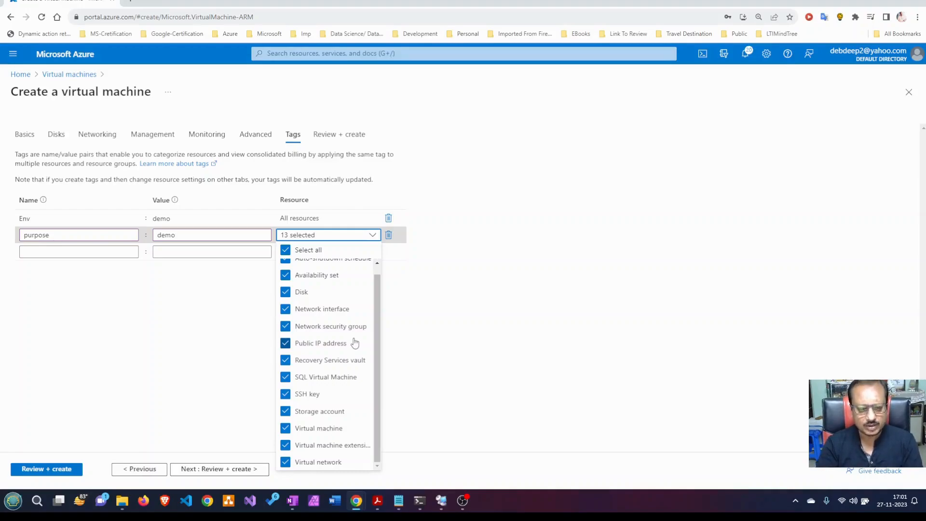
left_click(476, 319)
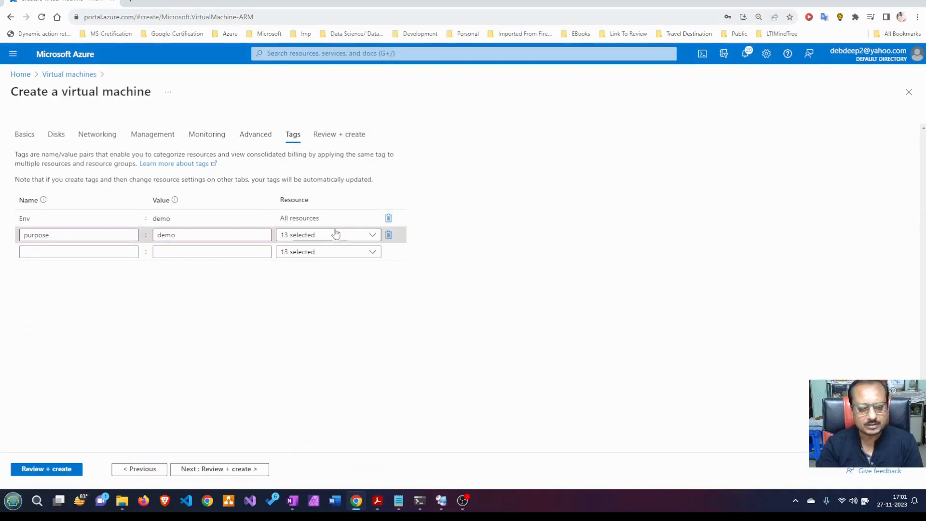
left_click(337, 233)
scroll(346, 351, "down", 1)
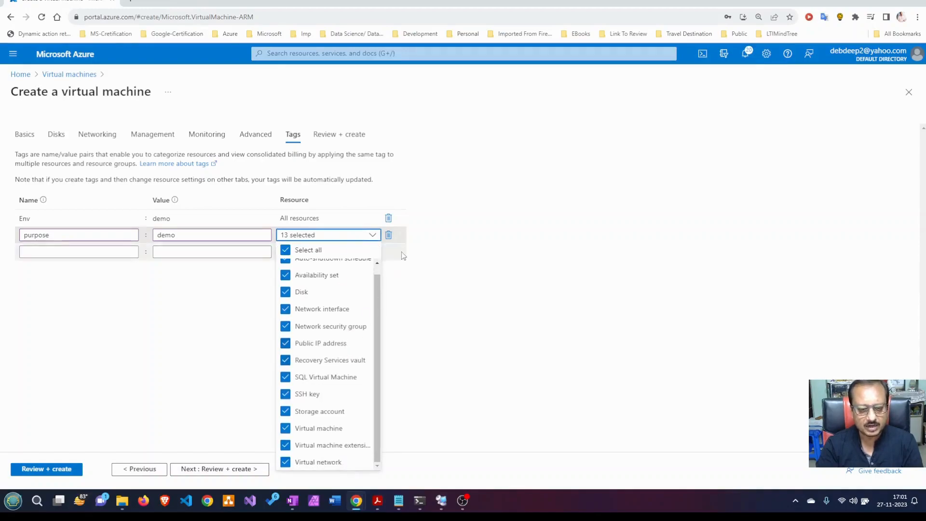
left_click(435, 287)
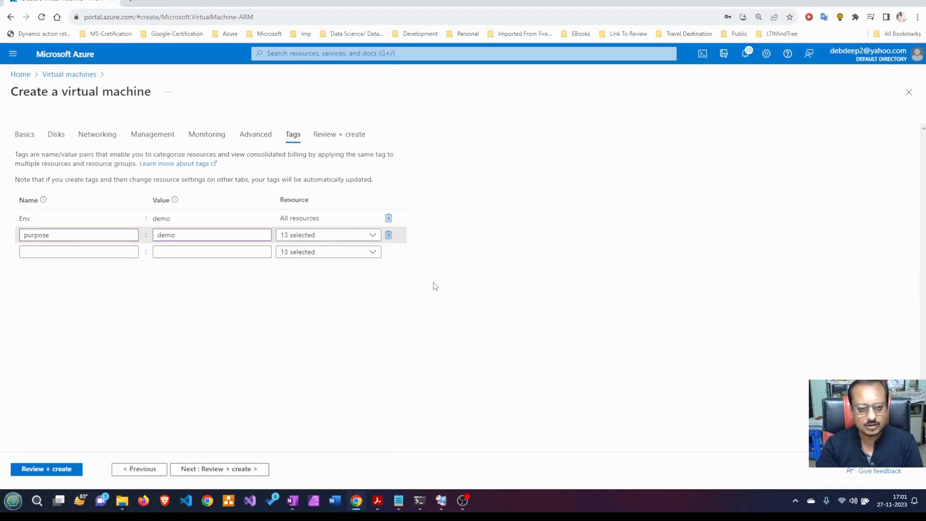
- Validate the configuration of Demo-VM-1, check its summary of basics, disks and networking, and create the virtual machine
left_click(27, 144)
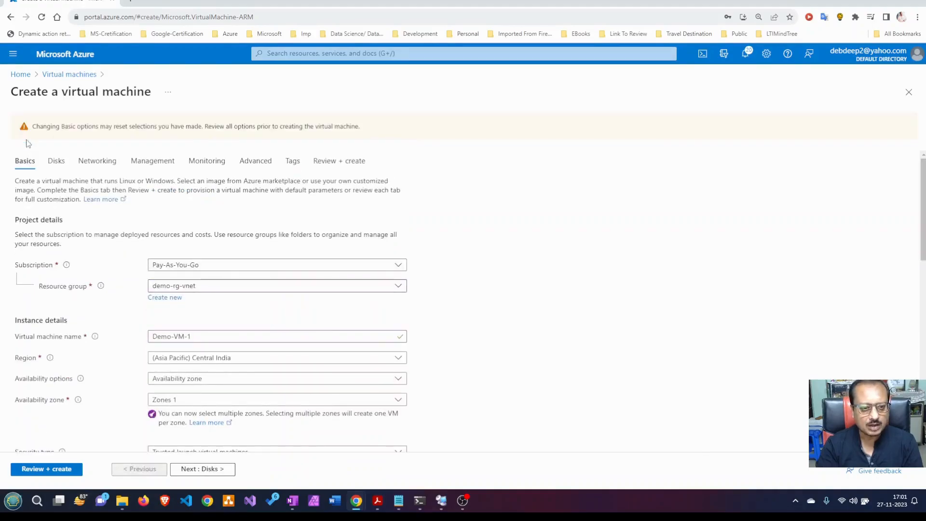
left_click(62, 471)
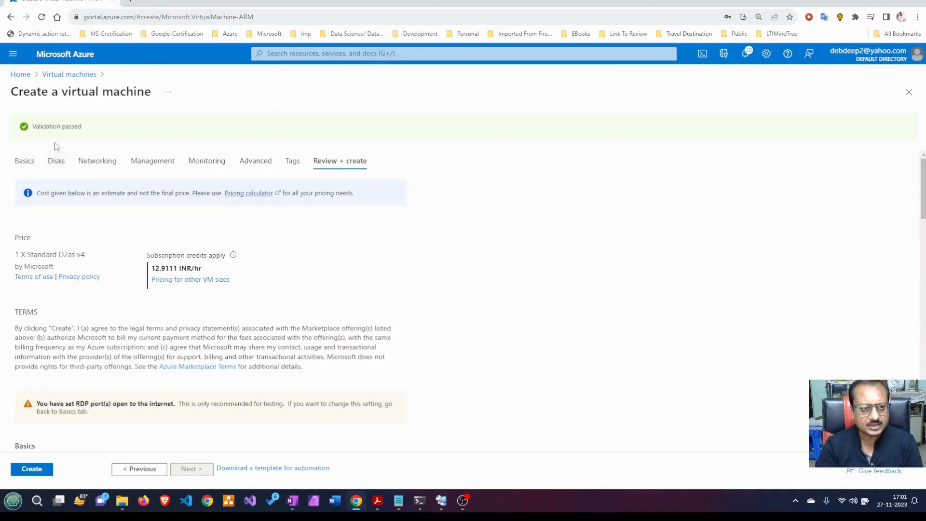
scroll(248, 259, "down", 3)
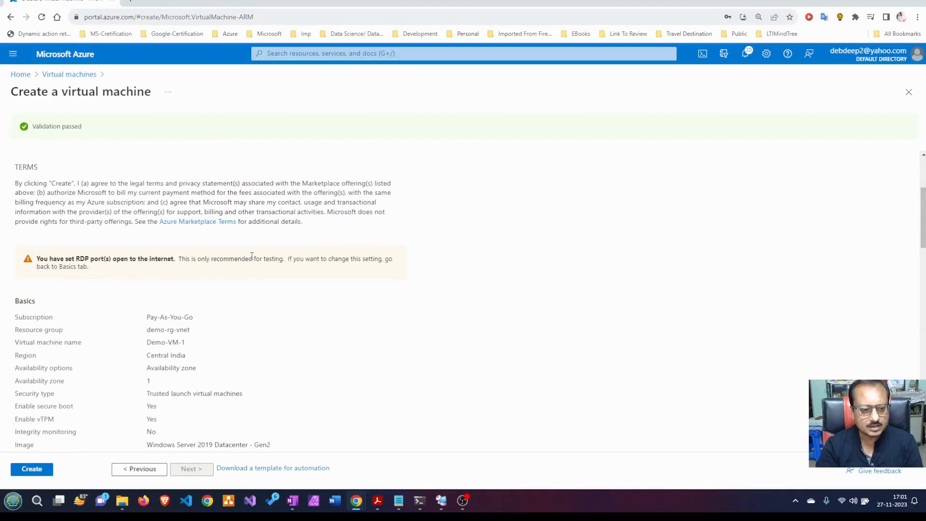
scroll(252, 256, "down", 5)
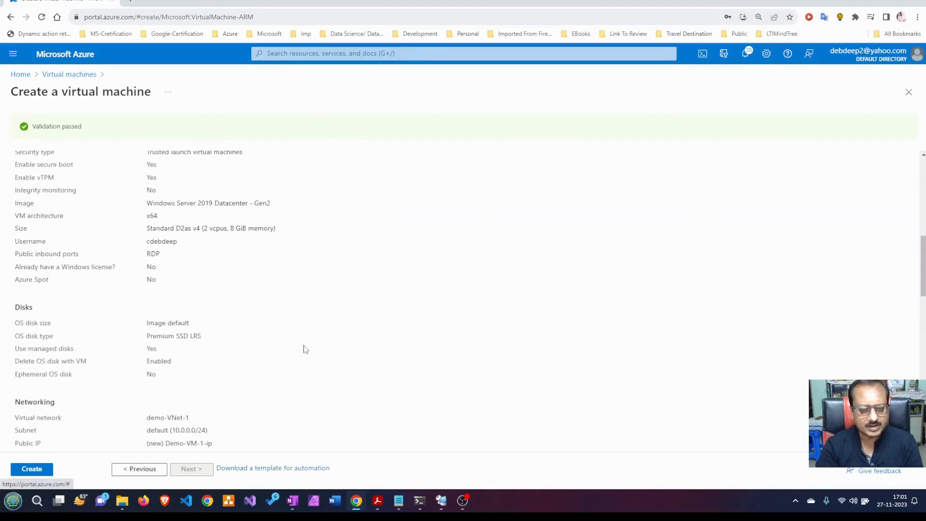
scroll(304, 348, "up", 4)
scroll(304, 348, "up", 2)
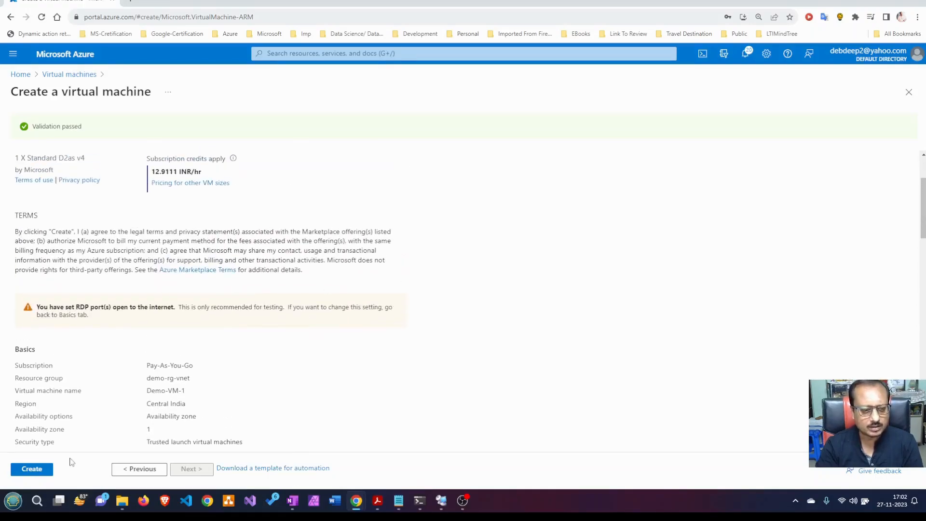
left_click(51, 474)
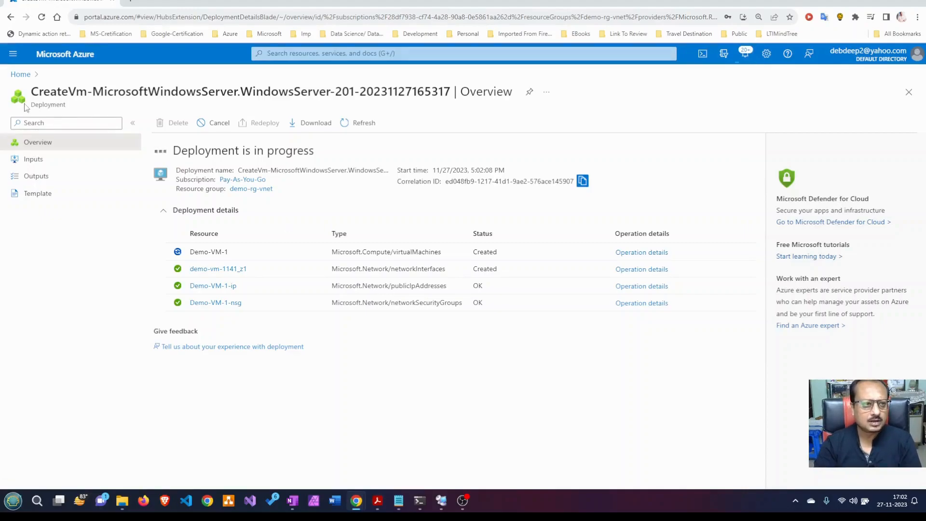
- From the virtual machines list, open the preset configuration option for a new machine and examine its workload environments and workload types
left_click(20, 75)
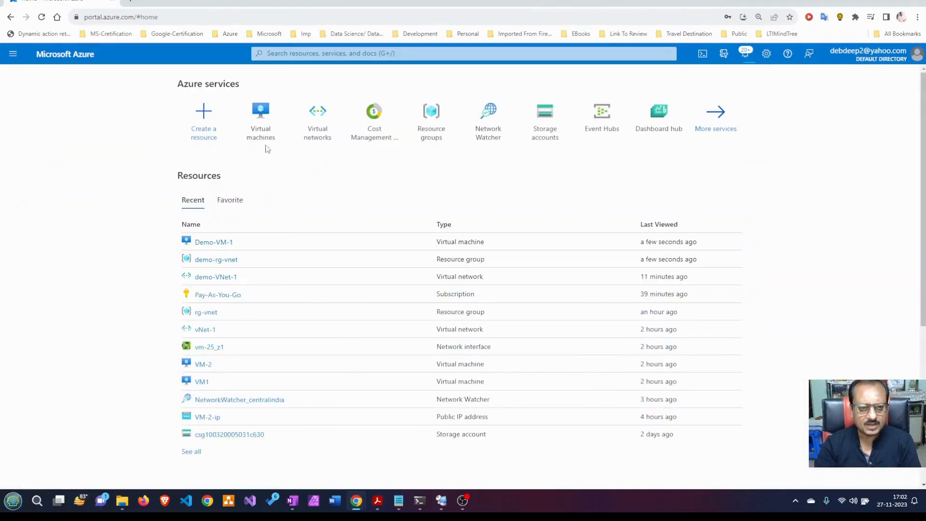
left_click(261, 114)
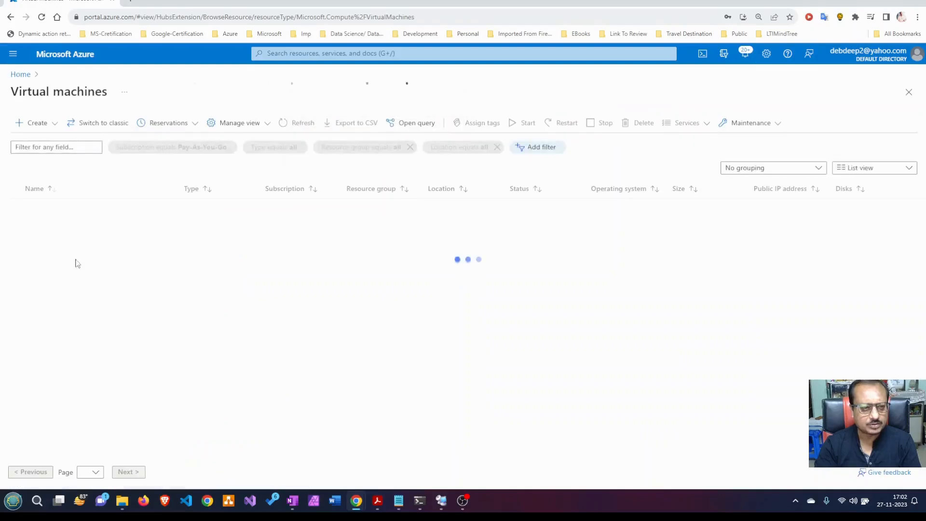
left_click(33, 124)
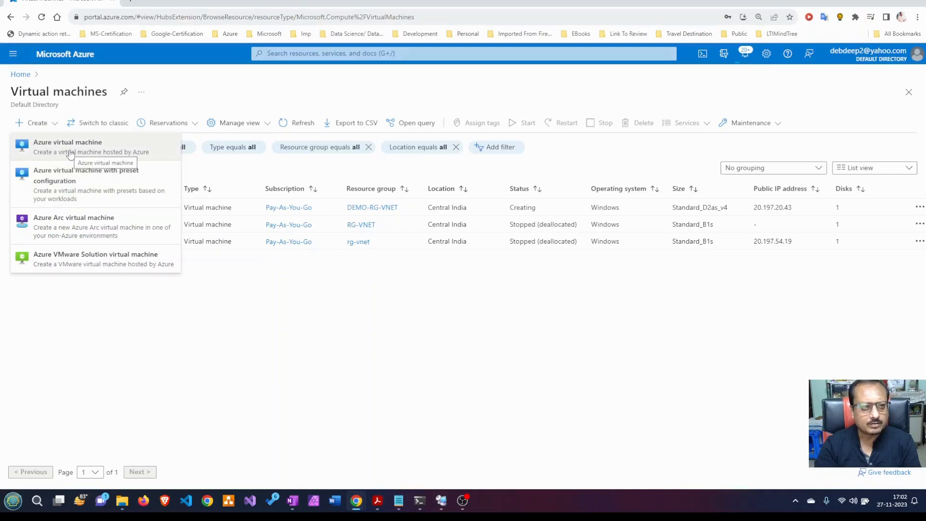
left_click(77, 190)
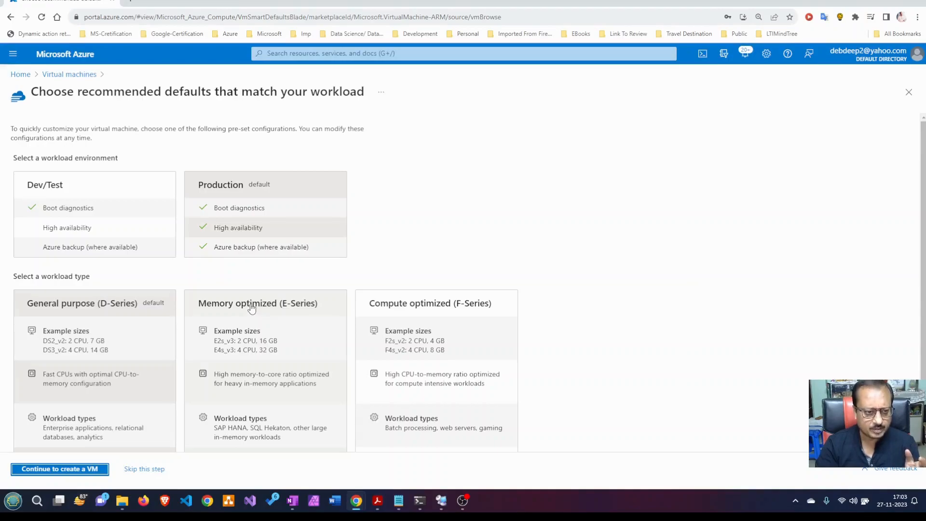
scroll(252, 308, "down", 1)
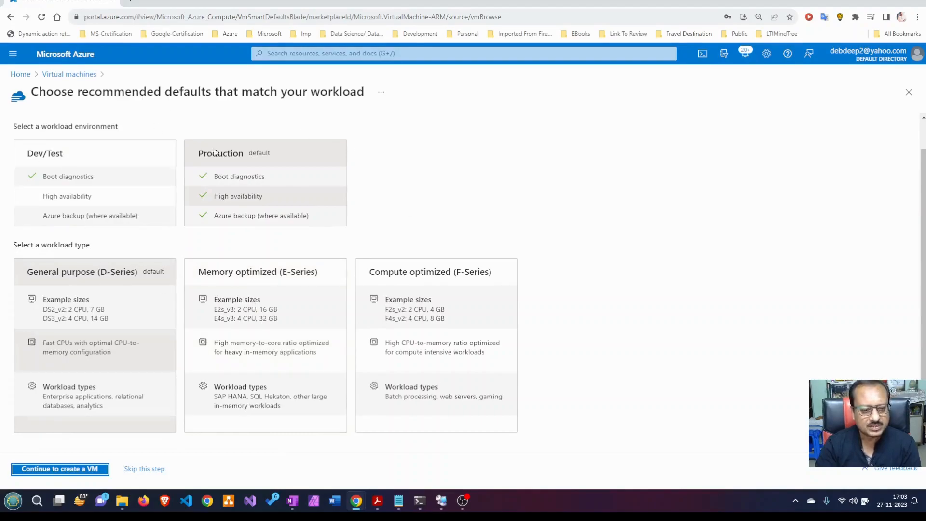
scroll(300, 268, "up", 1)
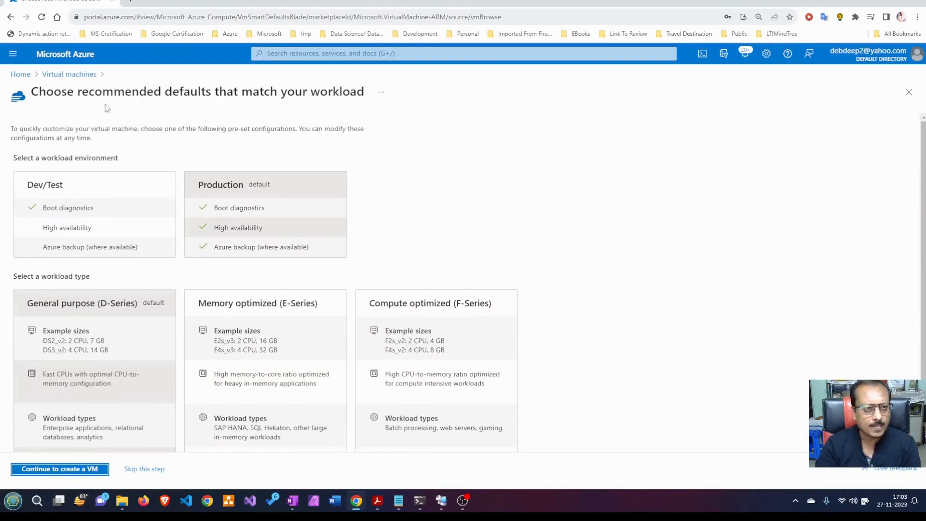
left_click(88, 75)
- Start a new Azure virtual machine in the resource group demo-rg-vnet and name it Demo-VM-2
left_click(48, 123)
left_click(52, 140)
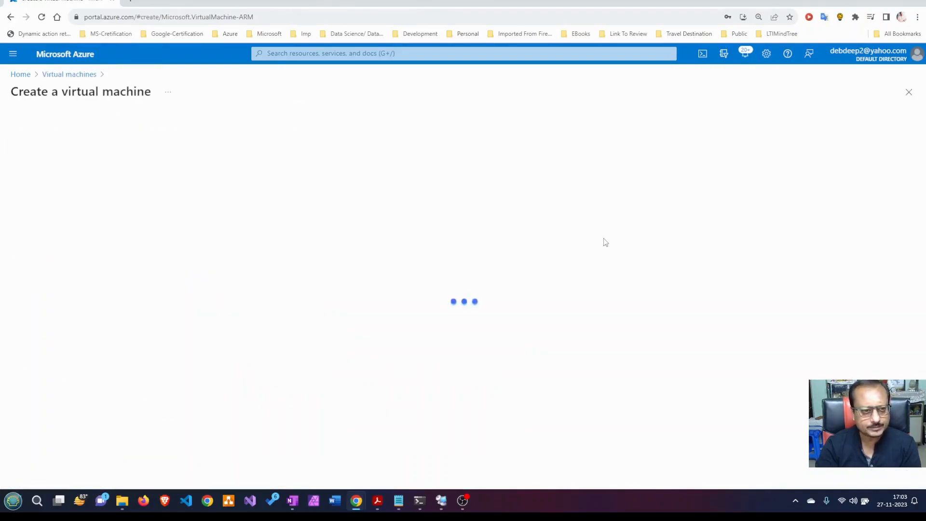
left_click(398, 260)
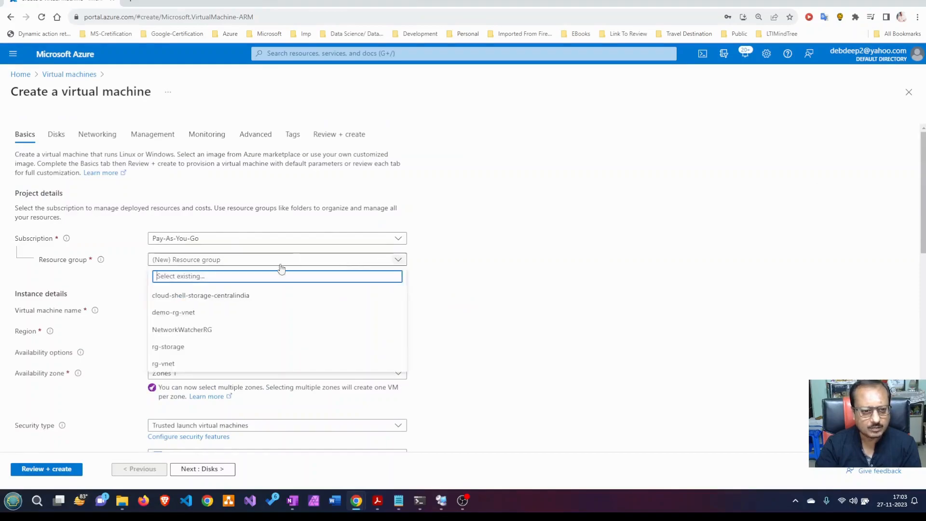
left_click(227, 319)
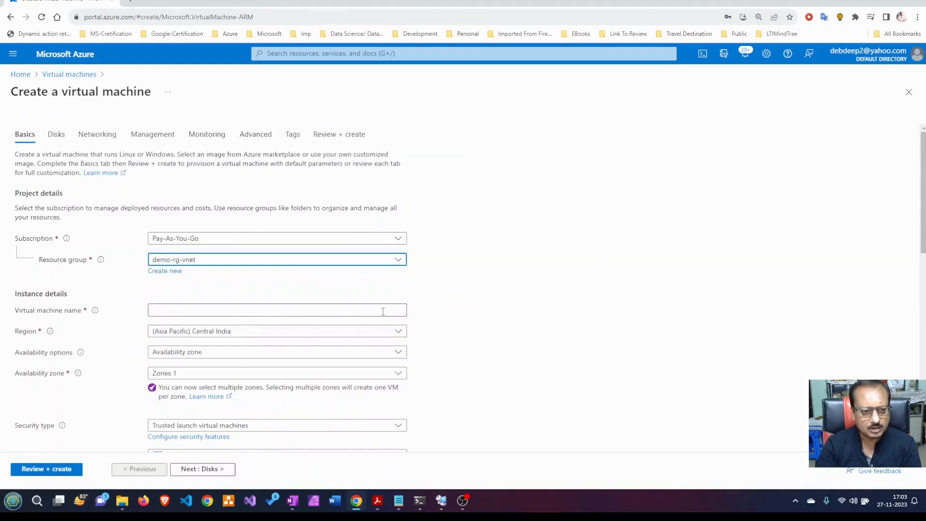
left_click(189, 311)
type("Demo-VM-2")
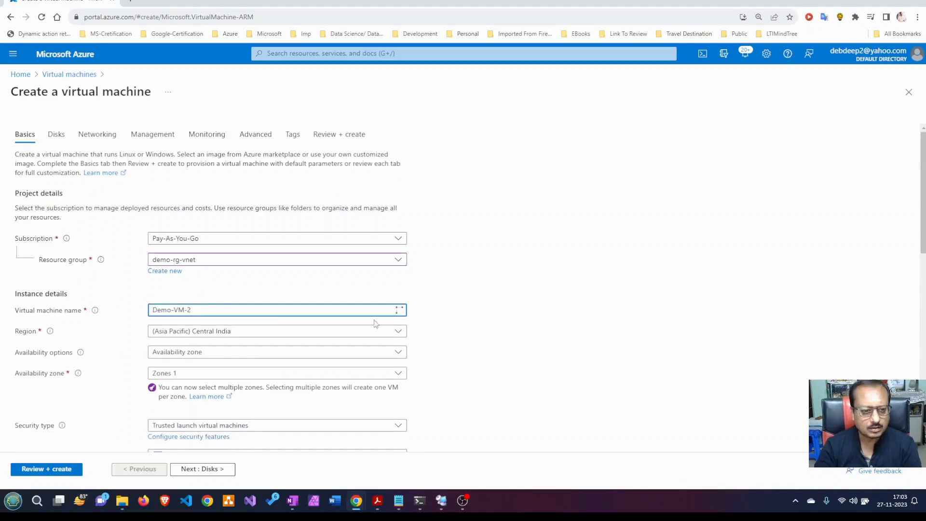
left_click(453, 289)
scroll(454, 290, "down", 2)
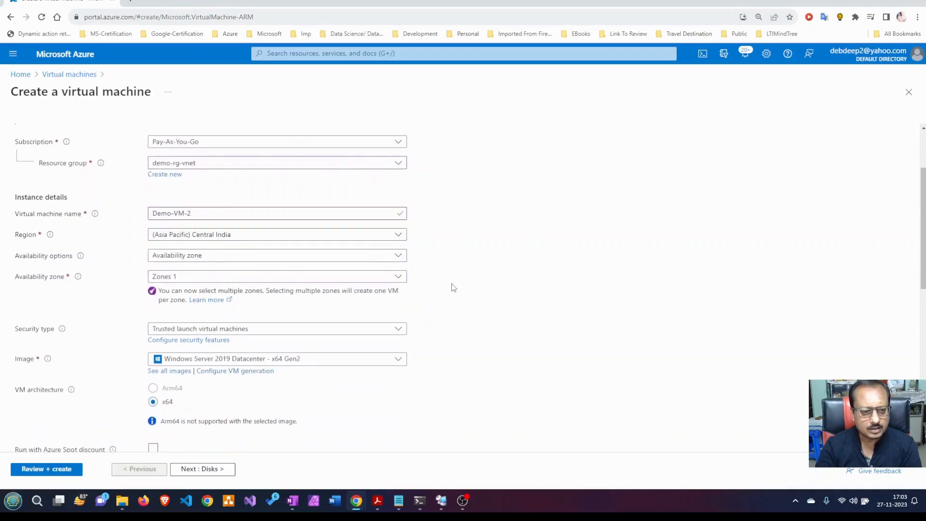
scroll(321, 266, "down", 2)
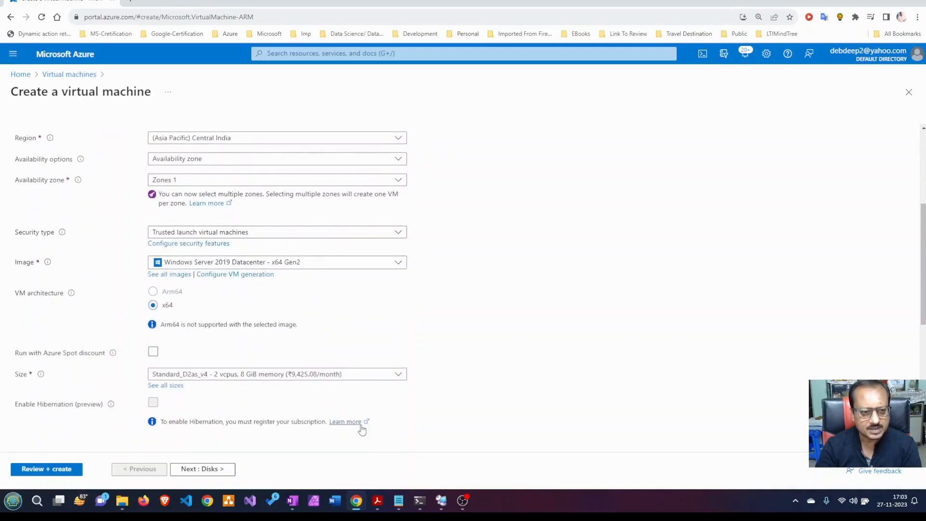
- Fill in Demo-VM-2's administrator account with the administrator username and the account password, entered again as confirmation
scroll(362, 429, "down", 2)
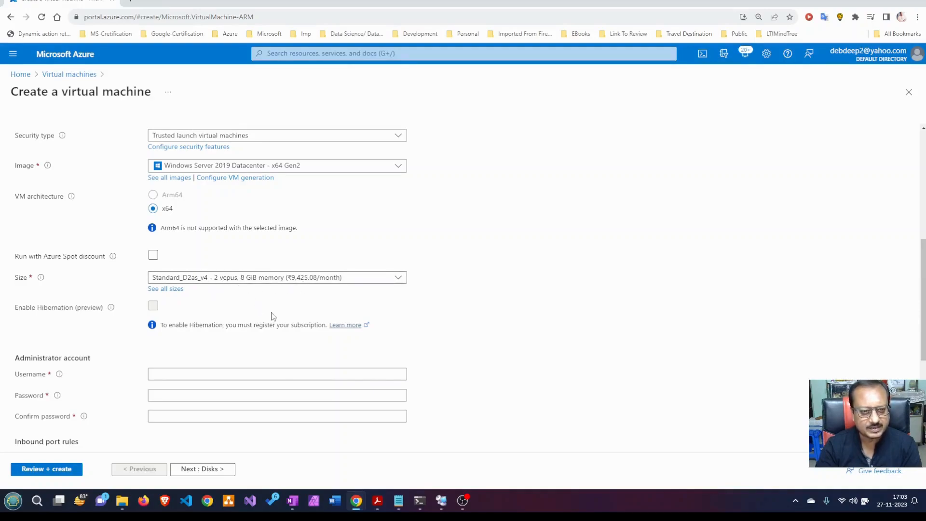
scroll(272, 316, "down", 2)
left_click(180, 278)
type("cdebdeep")
left_click(179, 299)
left_click(398, 503)
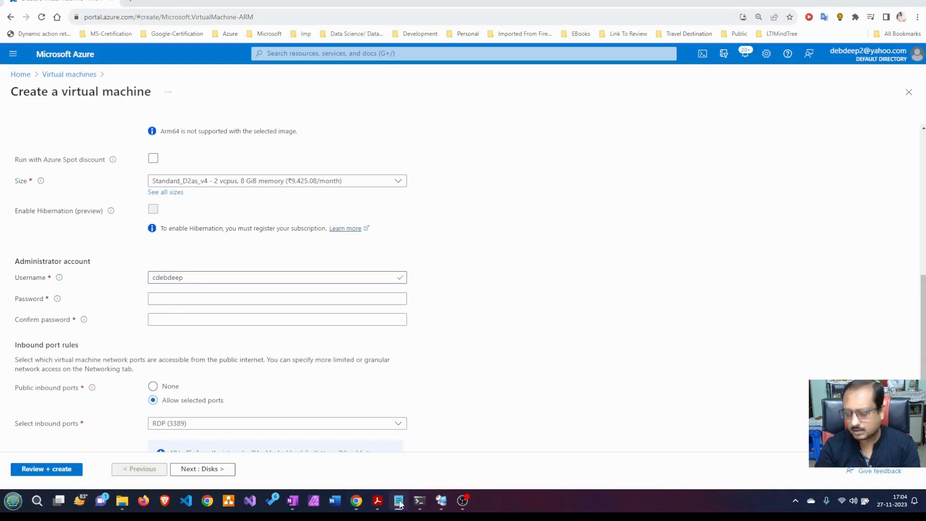
key("alt+Tab")
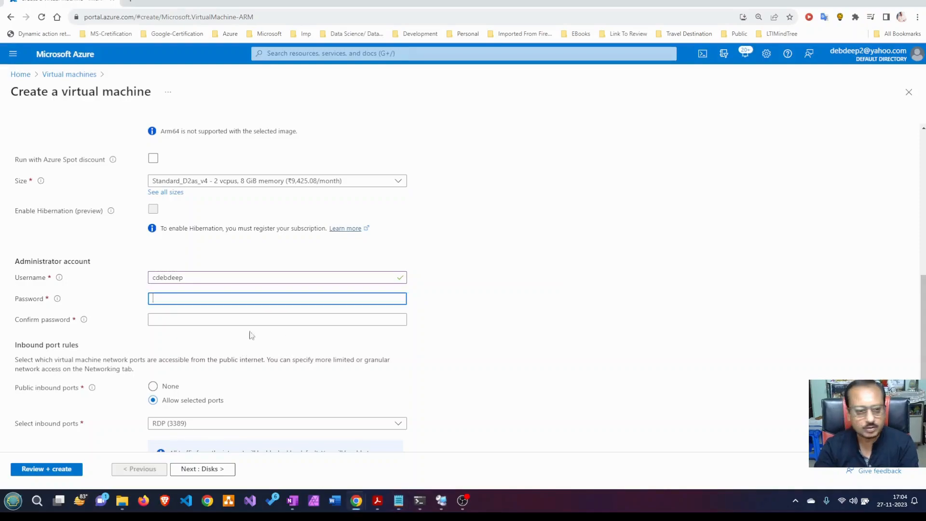
key("ctrl+v")
left_click(227, 318)
key("ctrl+v")
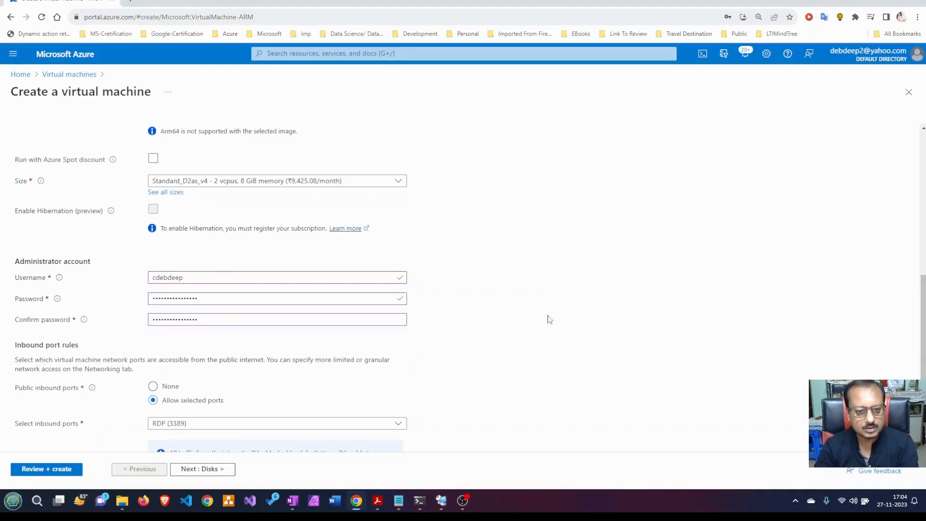
scroll(542, 303, "down", 2)
scroll(120, 362, "down", 1)
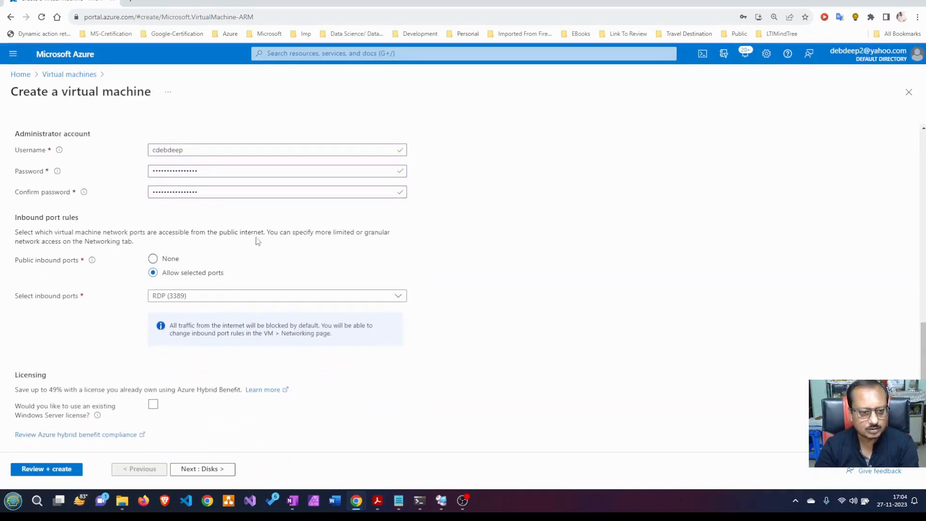
- Place Demo-VM-2 in the virtual network demo-VNET-2 with Subnet-1 and check its remaining network interface settings
scroll(207, 374, "up", 10)
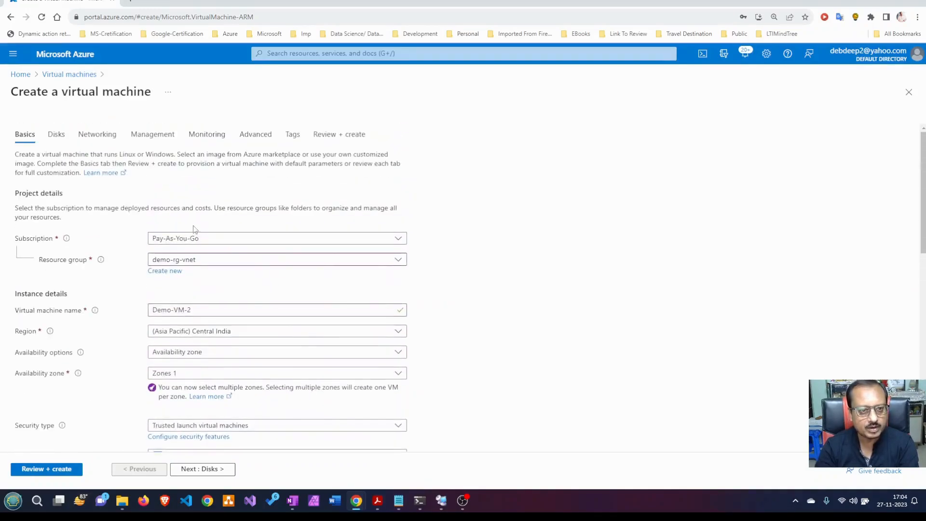
left_click(99, 140)
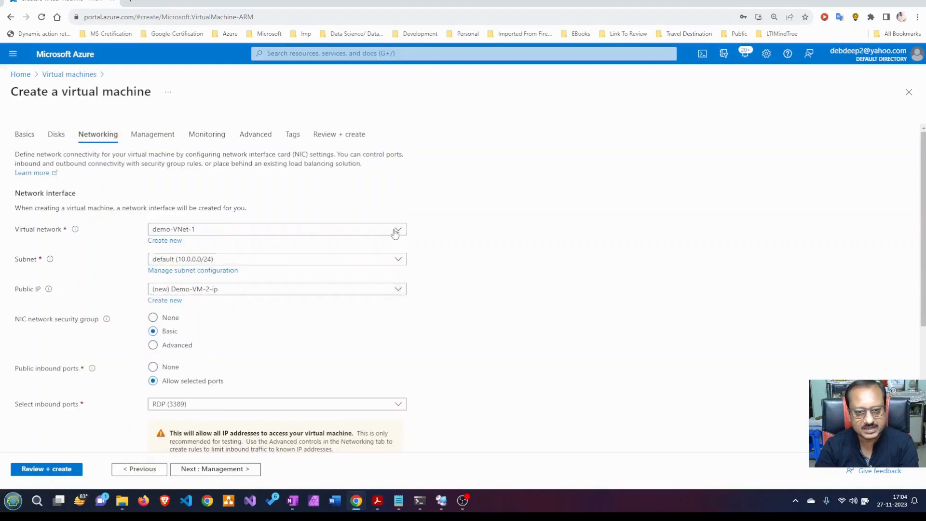
left_click(399, 231)
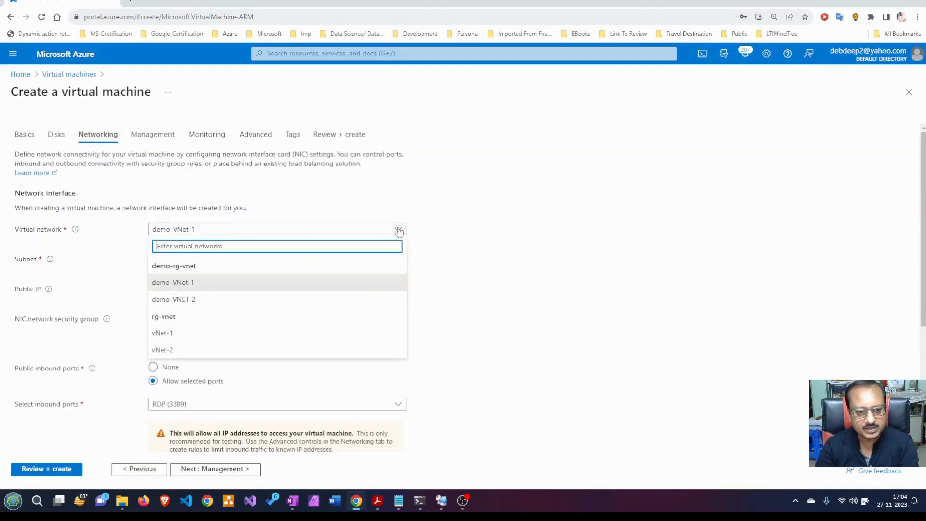
left_click(210, 307)
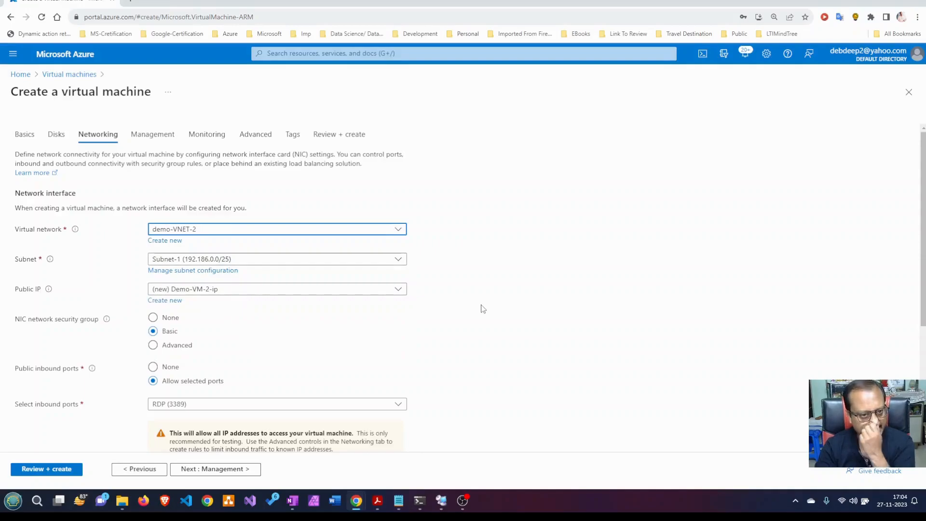
left_click(399, 260)
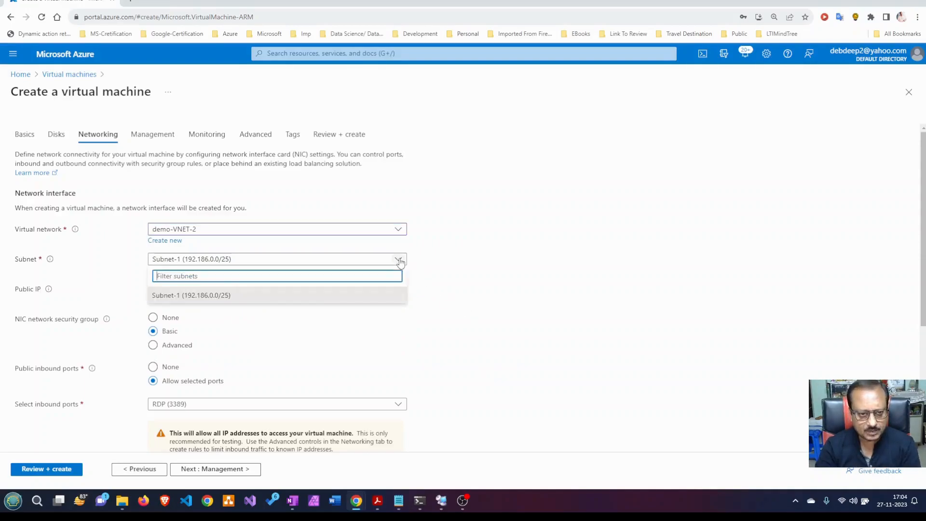
left_click(399, 260)
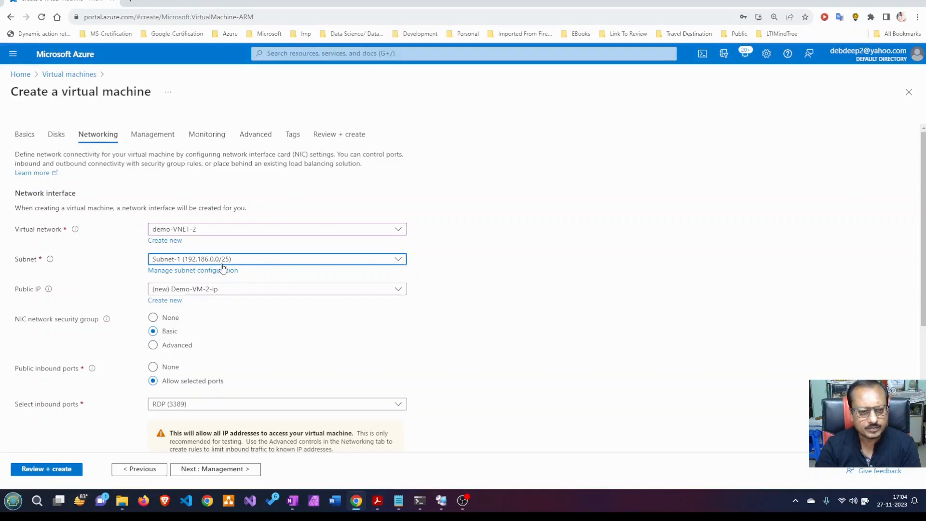
scroll(262, 317, "down", 1)
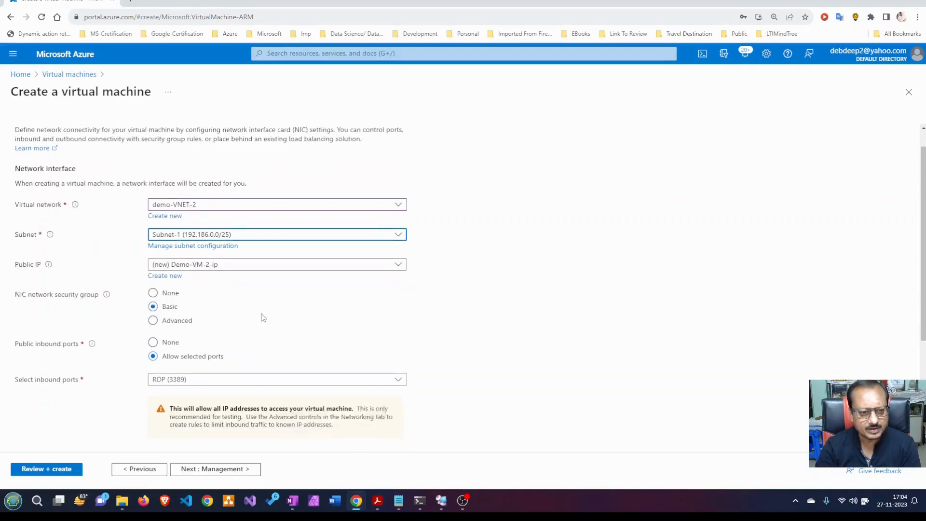
scroll(289, 323, "down", 2)
scroll(261, 322, "up", 4)
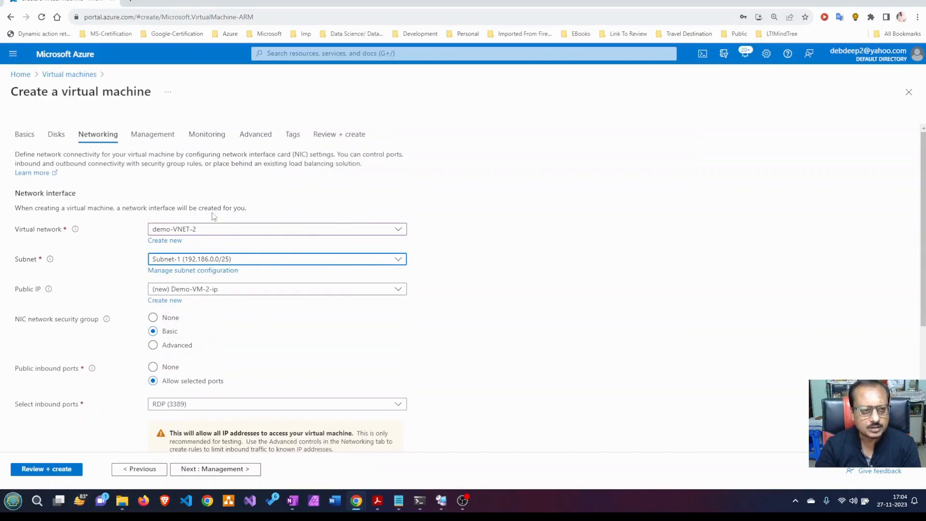
- Tag Demo-VM-2's resources with Env: demo and purpose: demo, and create the virtual machine
left_click(296, 139)
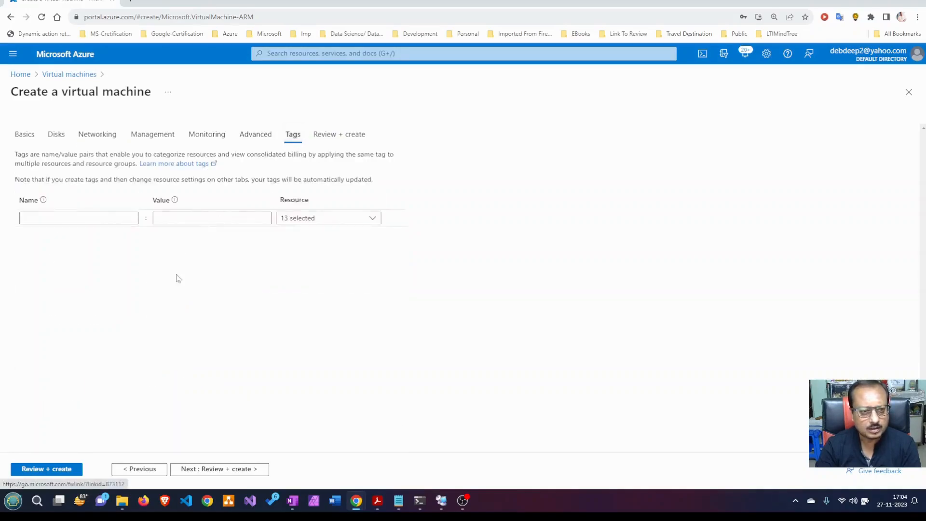
left_click(75, 217)
left_click(57, 234)
left_click(174, 219)
left_click(172, 235)
left_click(79, 235)
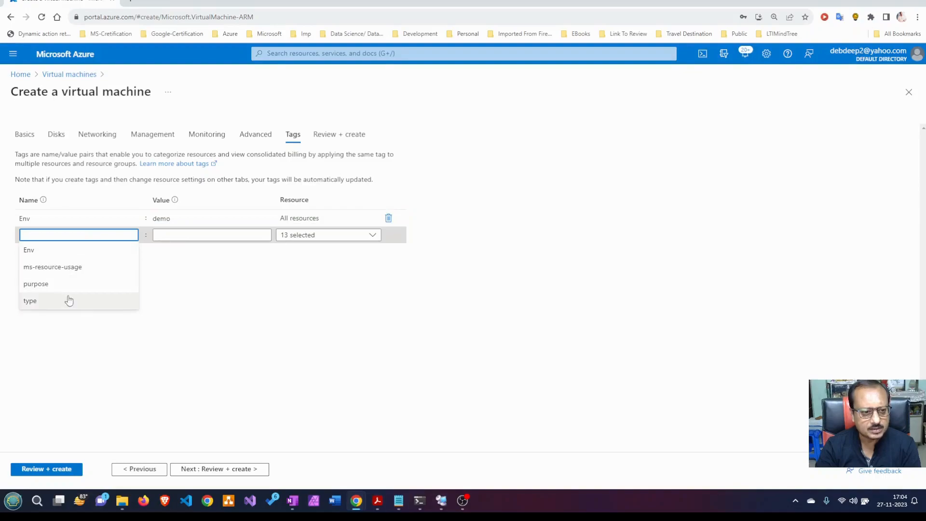
left_click(81, 284)
left_click(207, 238)
left_click(192, 250)
left_click(64, 470)
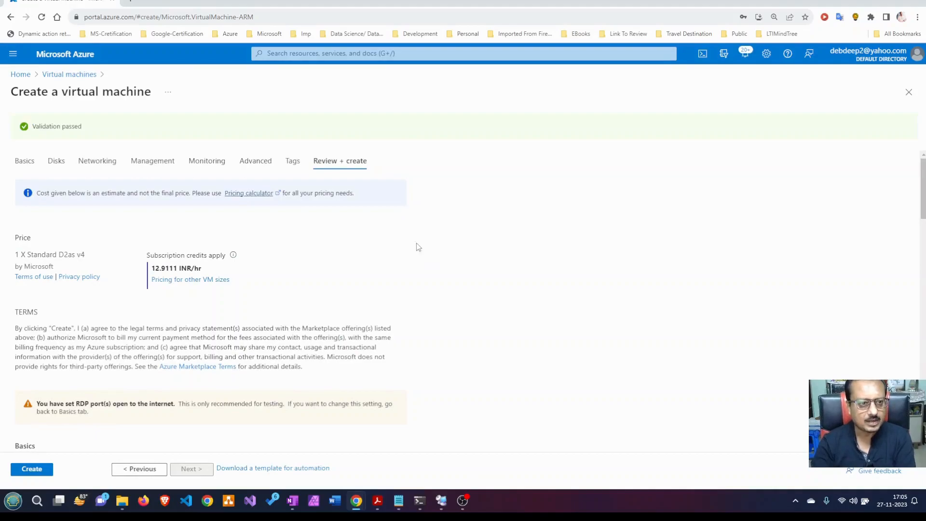
left_click(32, 469)
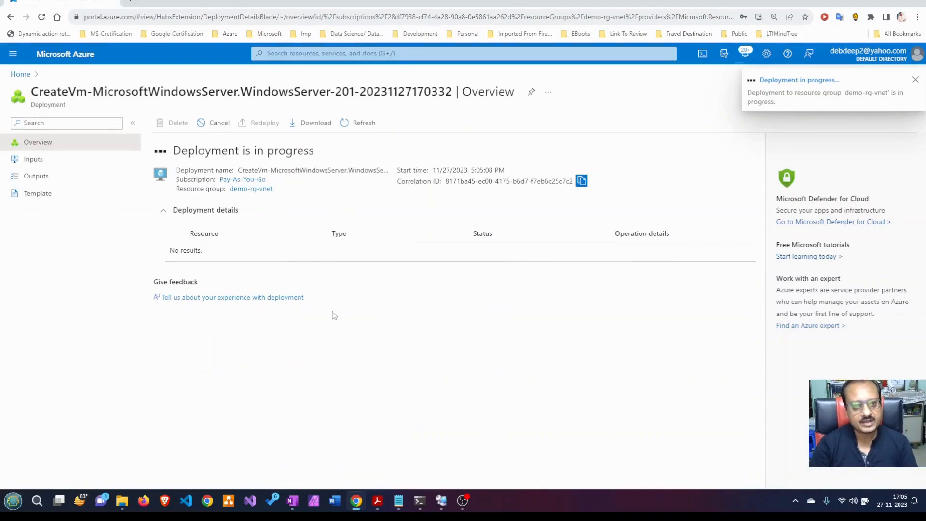
- Open the resource group demo-rg-vnet and review the overview of Demo-VM-1, including its networking properties
left_click(21, 74)
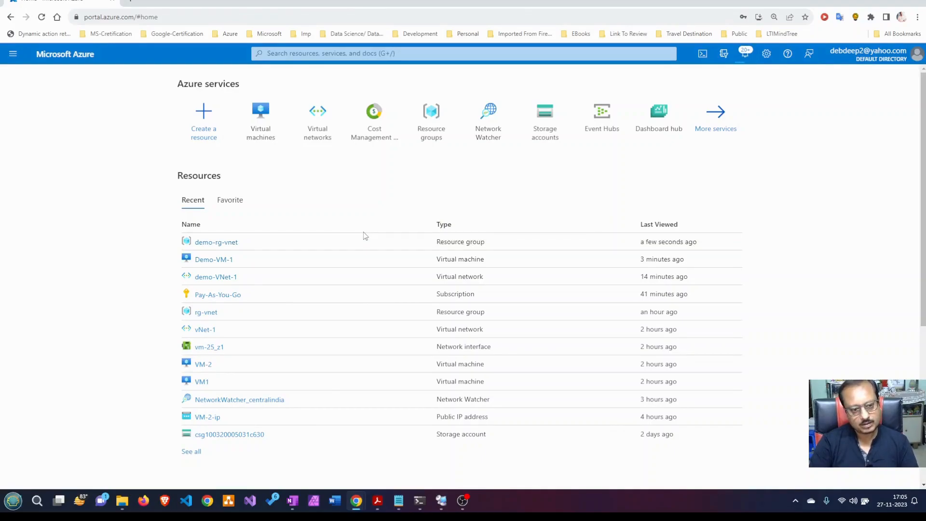
left_click(222, 242)
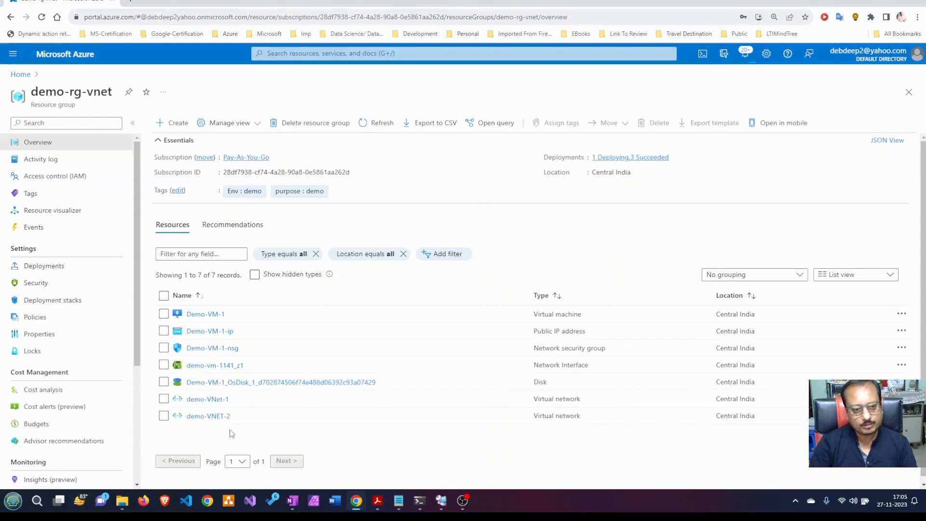
left_click(215, 319)
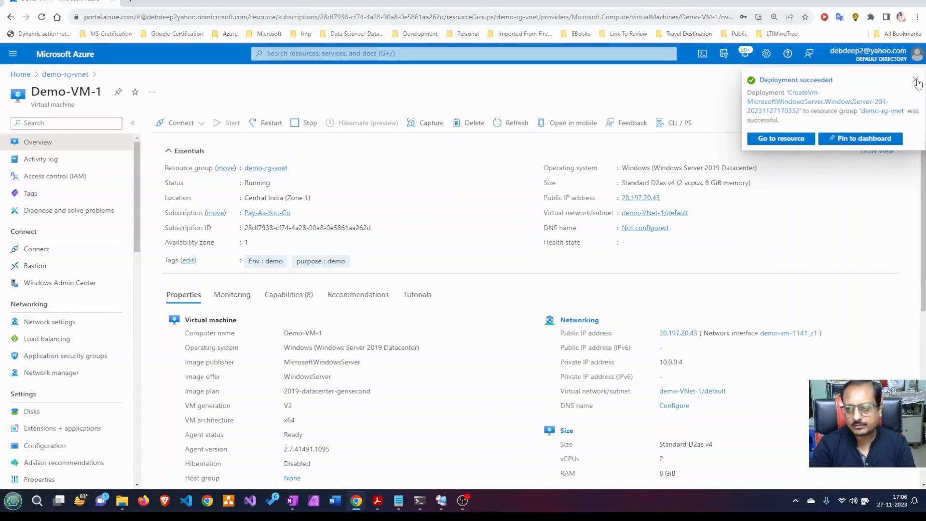
- Return to the resource group demo-rg-vnet, sort its resources by type, and open Demo-VM-2's overview in a separate browser tab
left_click(916, 80)
left_click(20, 74)
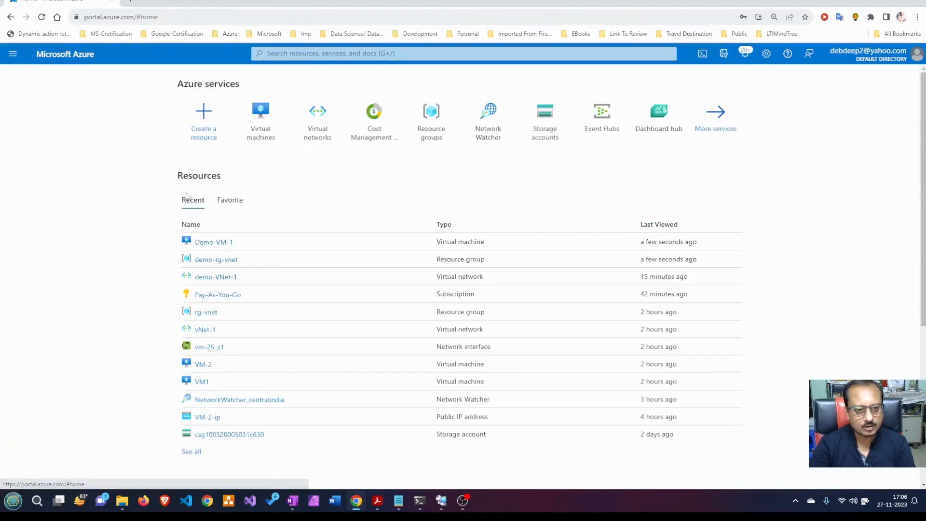
left_click(226, 261)
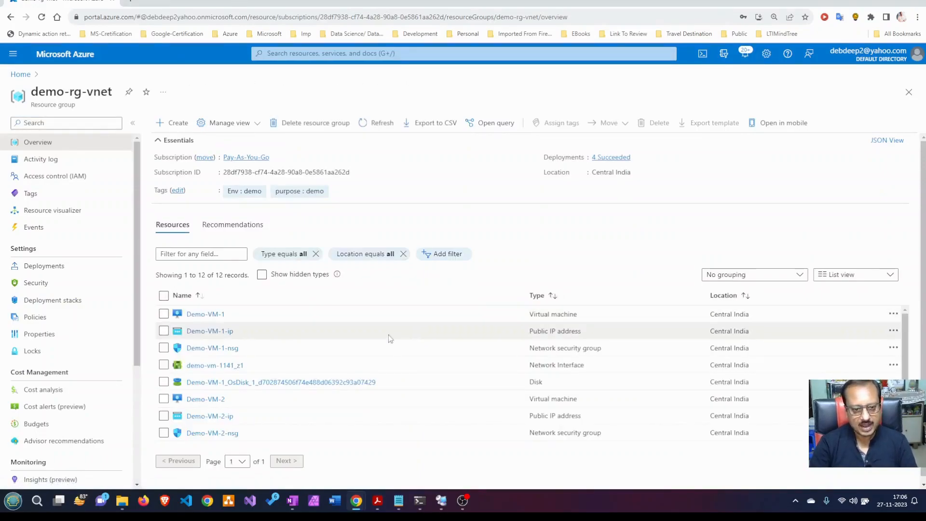
left_click(551, 296)
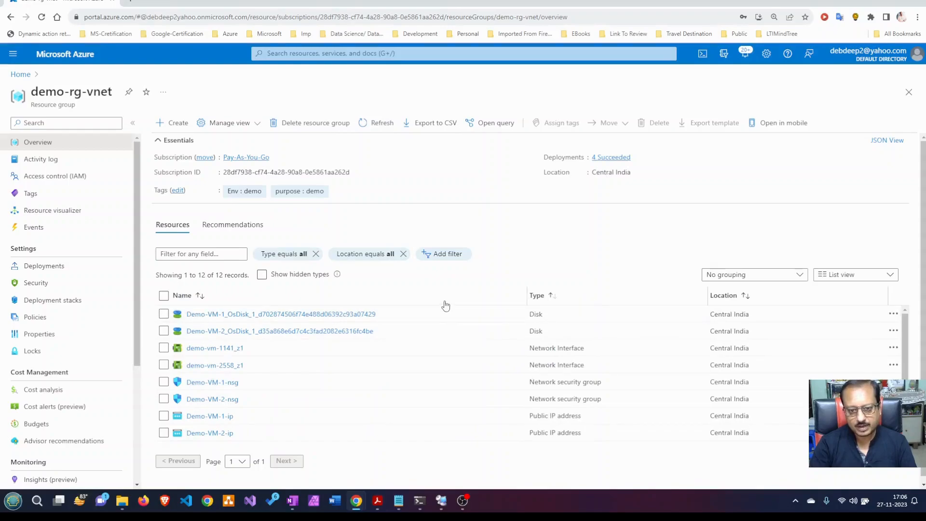
scroll(229, 356, "down", 2)
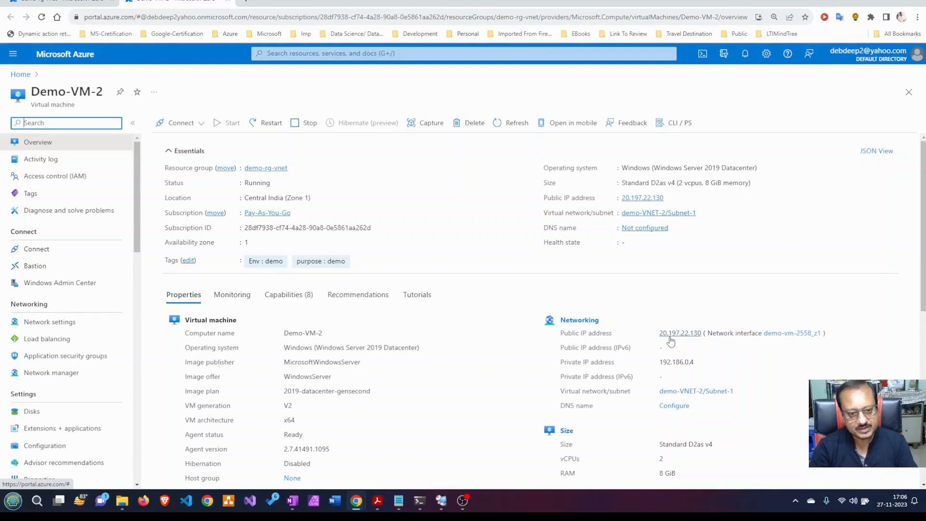
- Examine the IP configurations and the network security group of Demo-VM-2's network interface
left_click(808, 337)
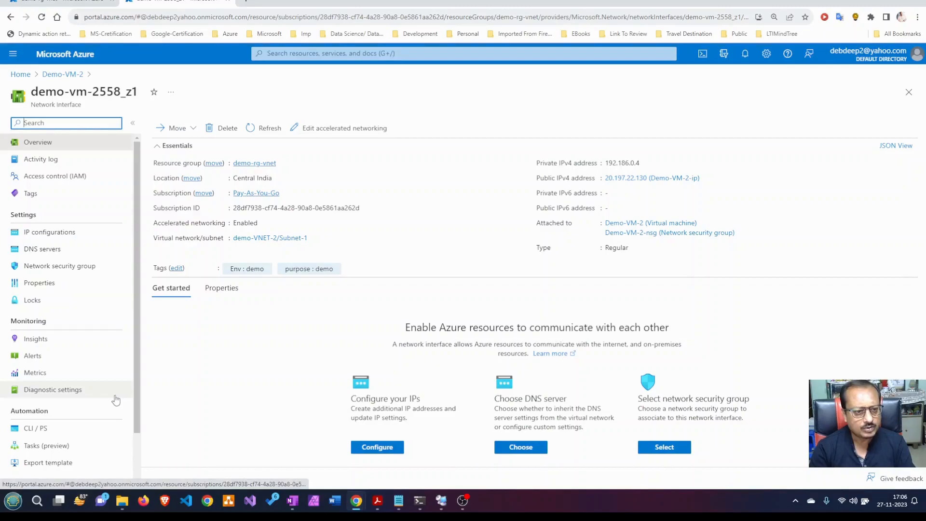
left_click(51, 237)
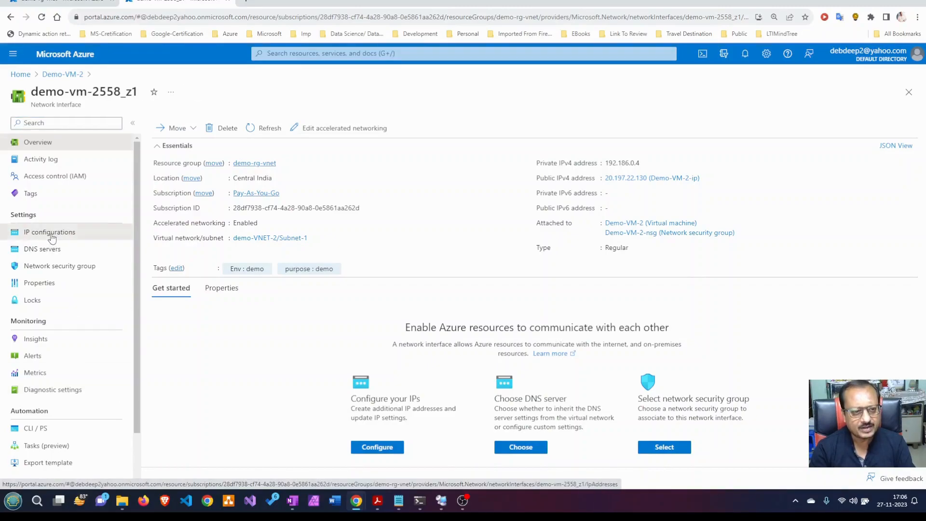
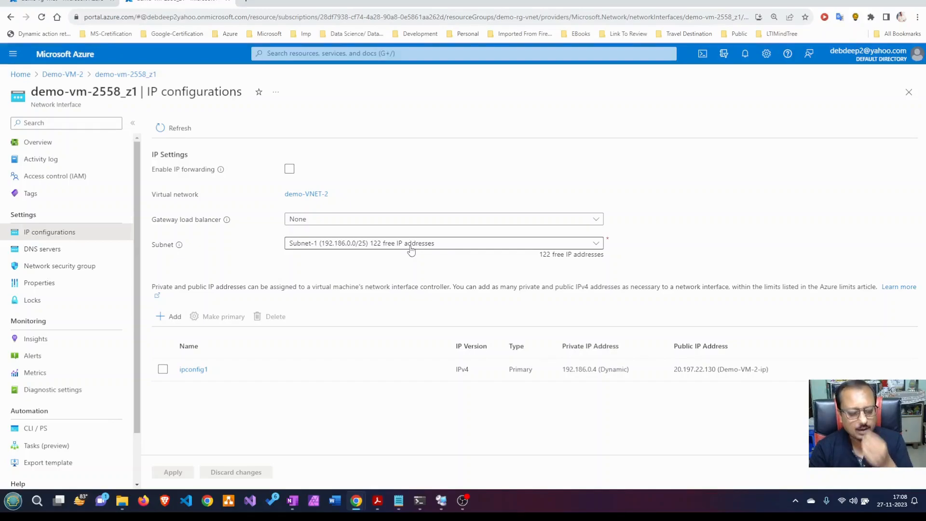
left_click(77, 274)
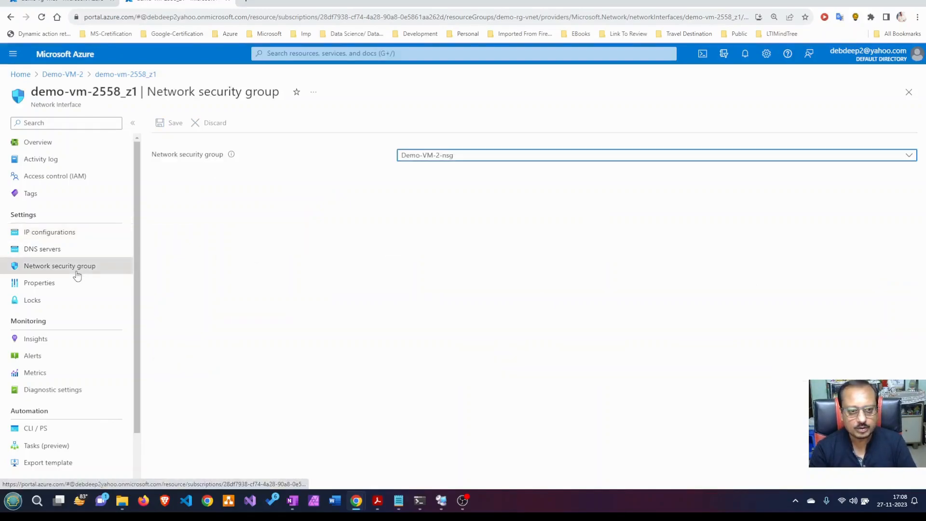
left_click(434, 160)
left_click(433, 157)
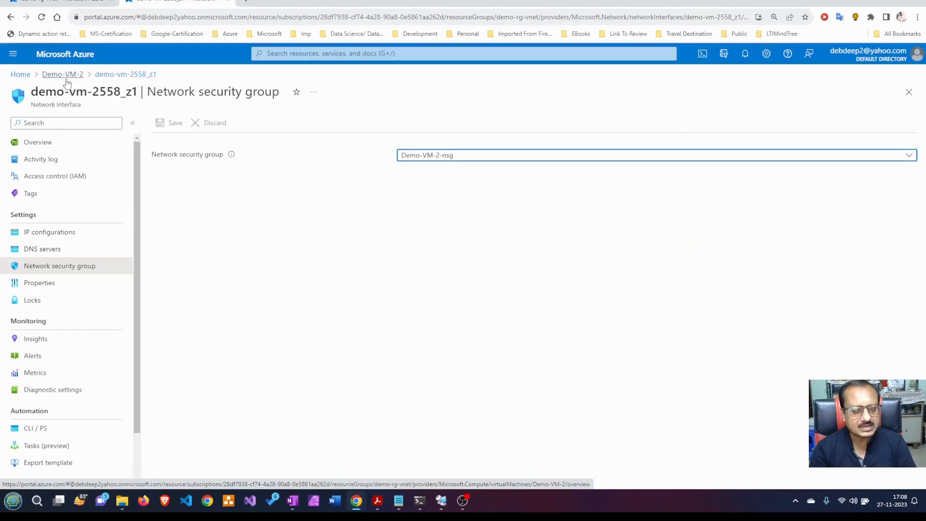
- Open the diagram of the virtual network demo-VNet-1 and examine its connected resources up close
left_click(27, 79)
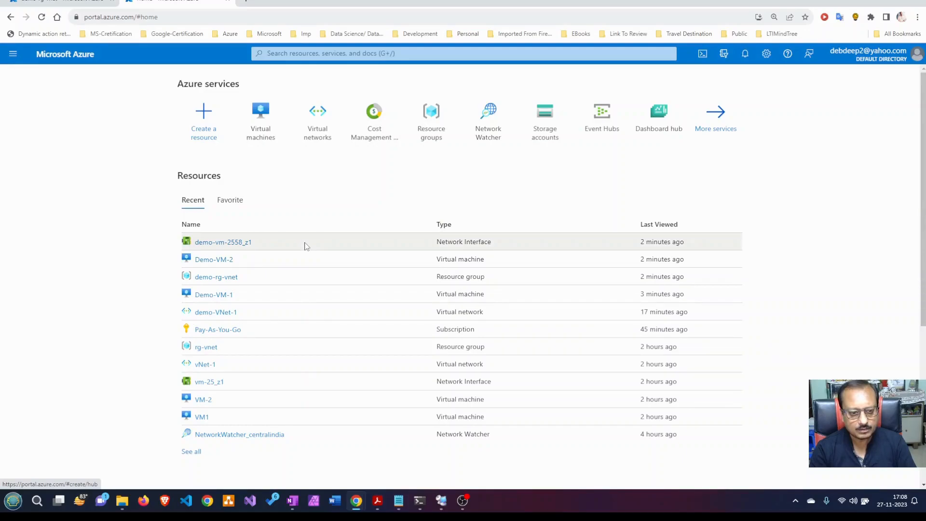
left_click(210, 316)
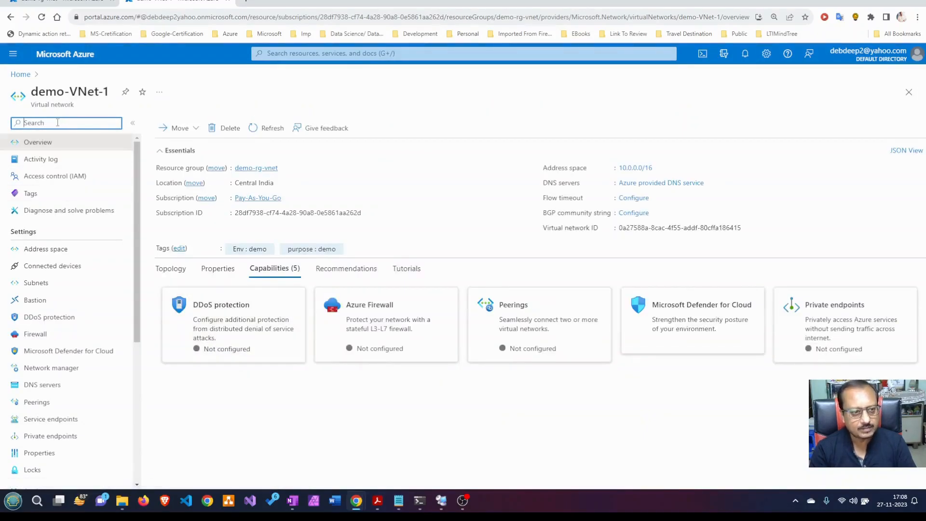
type("diag")
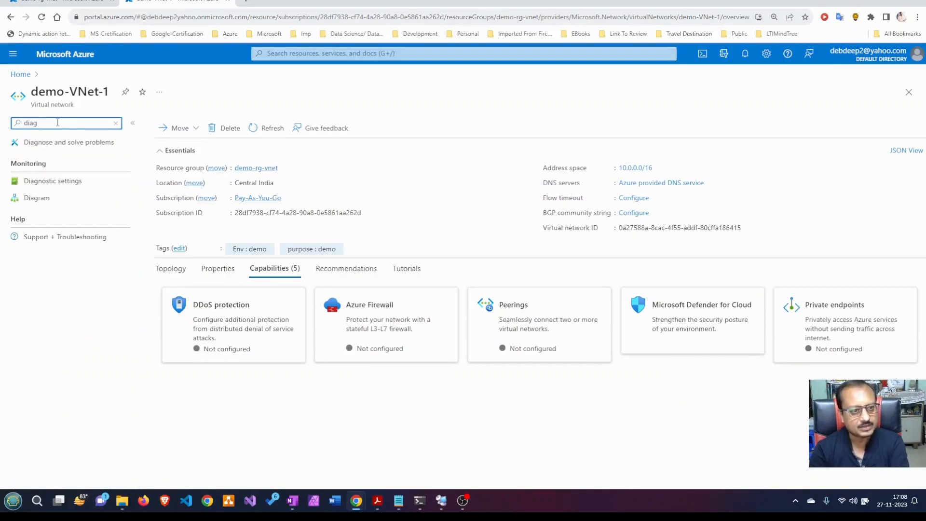
left_click(52, 201)
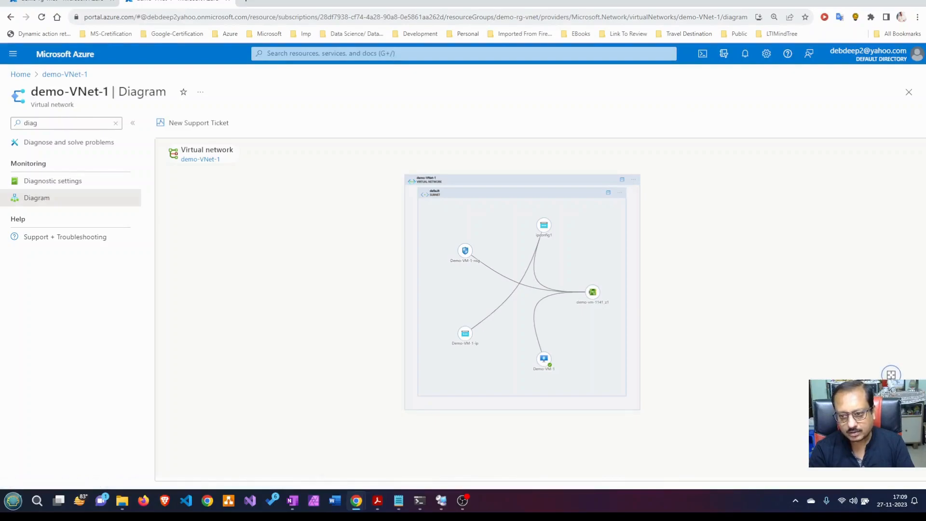
scroll(542, 306, "up", 5)
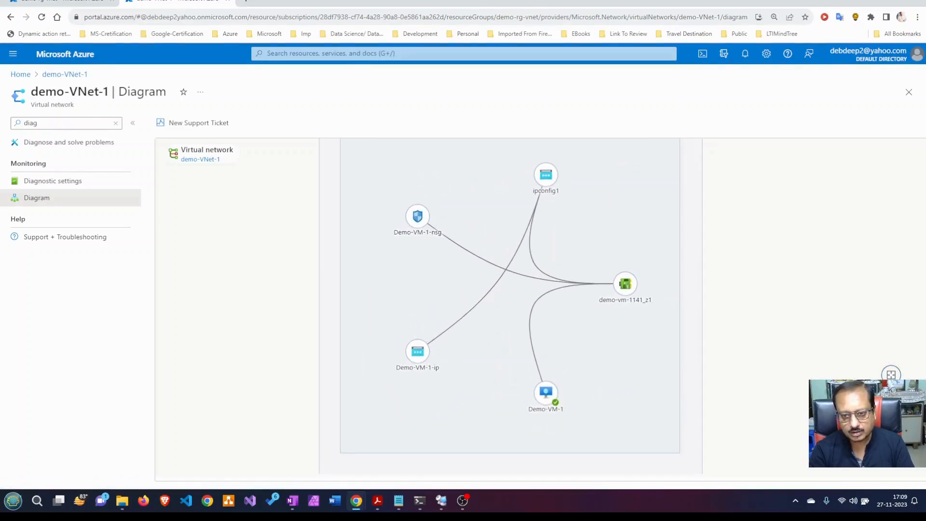
scroll(542, 303, "up", 2)
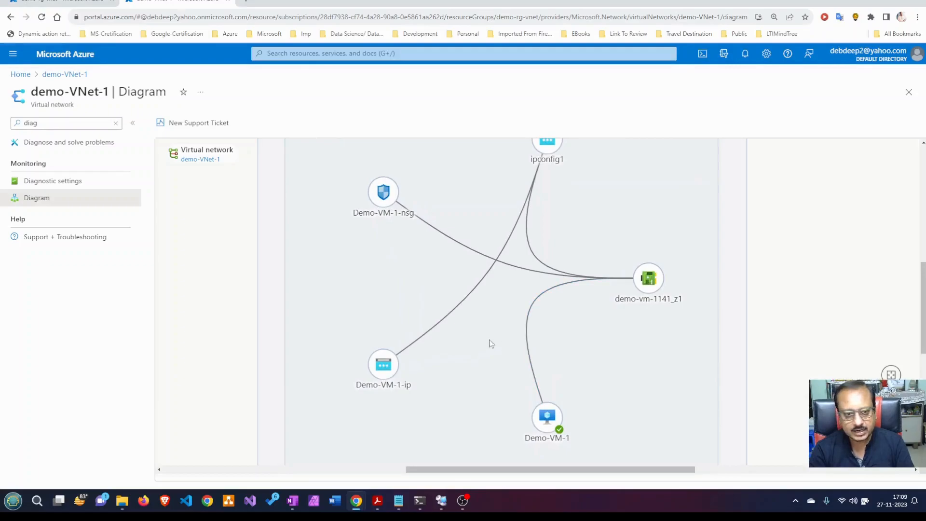
- Examine the details of Demo-VM-1 and its network interface in the enlarged demo-VNet-1 diagram, and open the network interface's overview
left_click(133, 124)
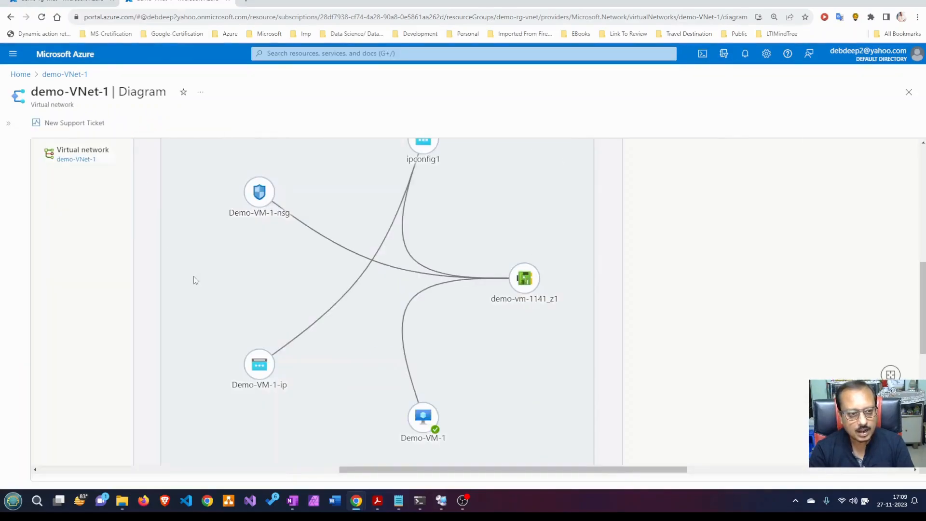
left_click_drag(267, 264, 268, 288)
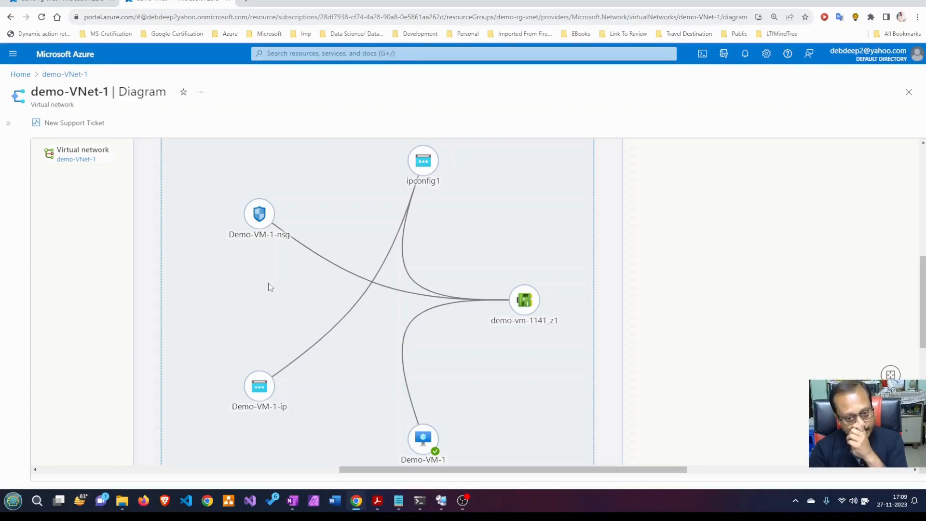
mouse_move(424, 456)
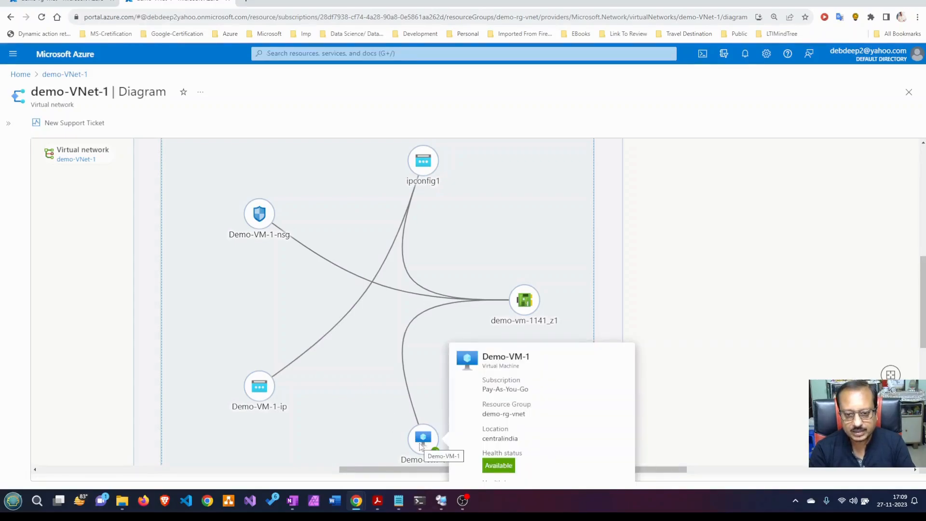
mouse_move(525, 301)
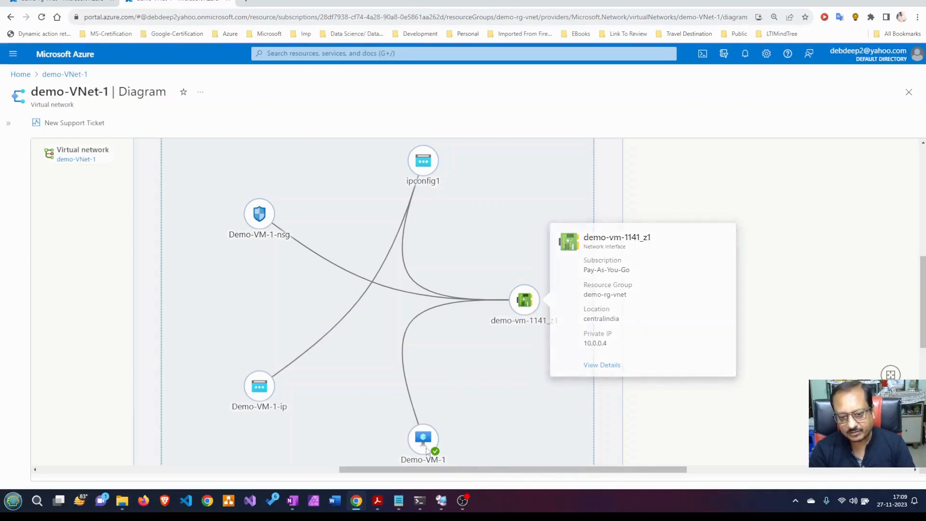
scroll(431, 439, "down", 2)
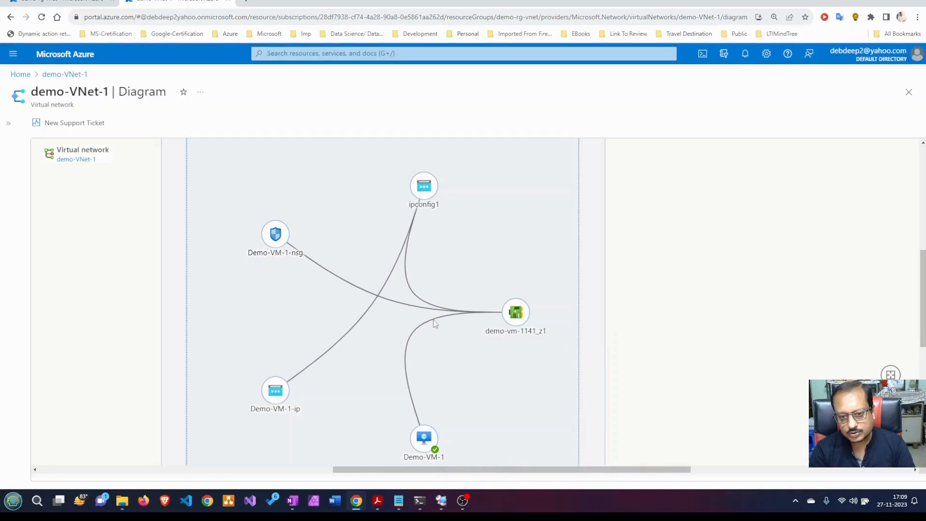
mouse_move(511, 316)
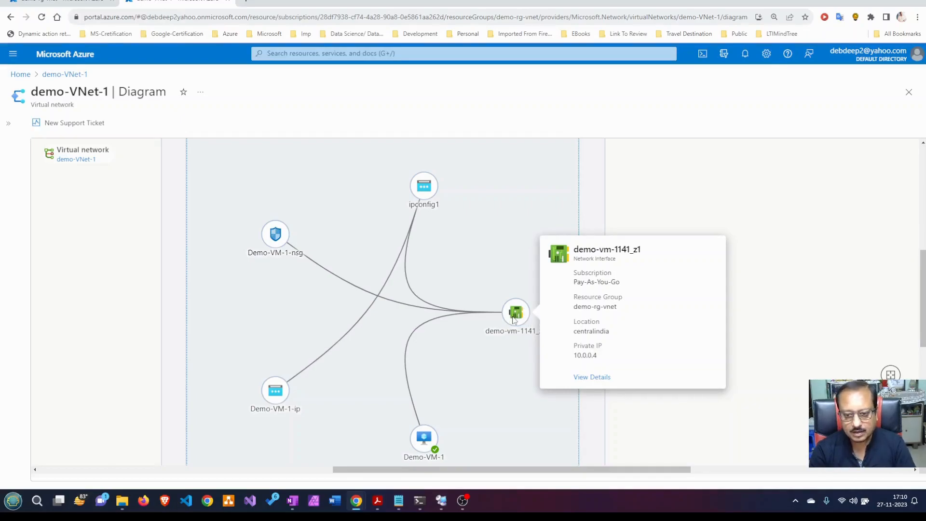
left_click(585, 385)
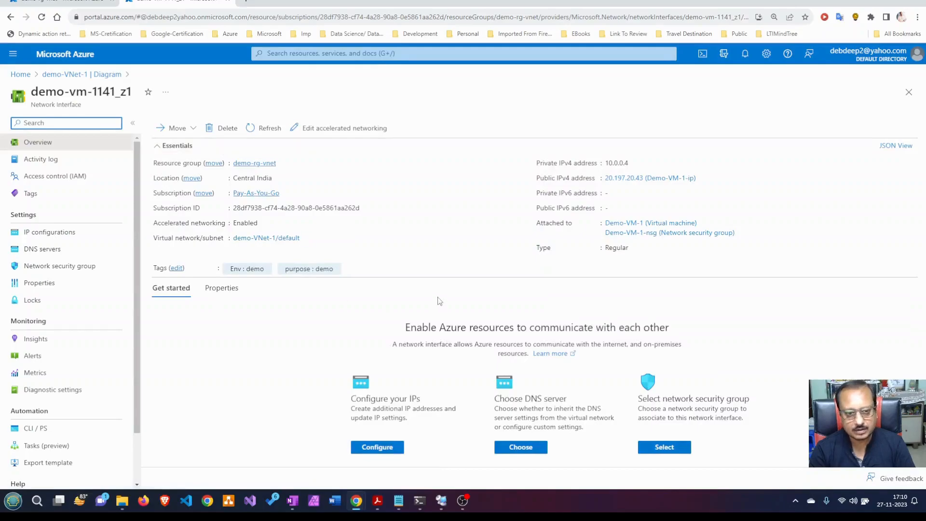
- Return to the demo-VNet-1 diagram and examine how ipconfig1, the network security group and the public IP connect to Demo-VM-1's network interface
left_click(106, 76)
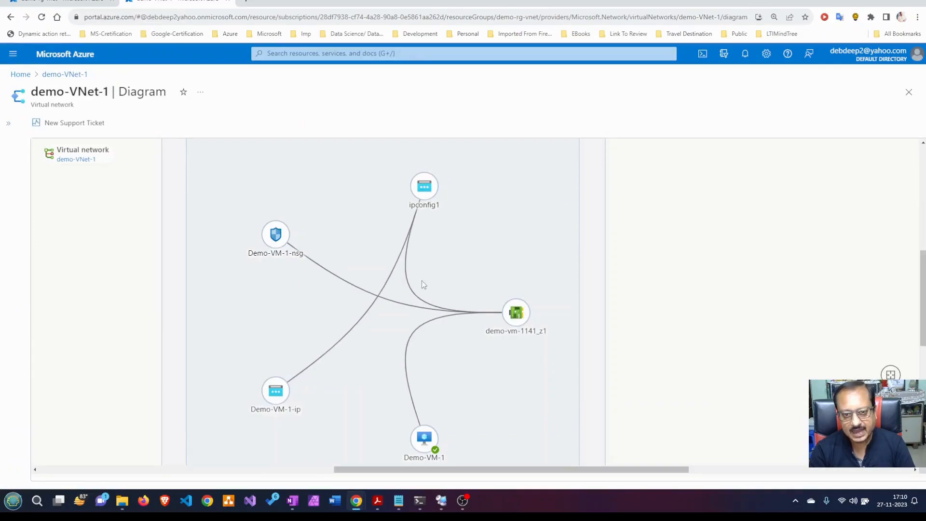
mouse_move(422, 189)
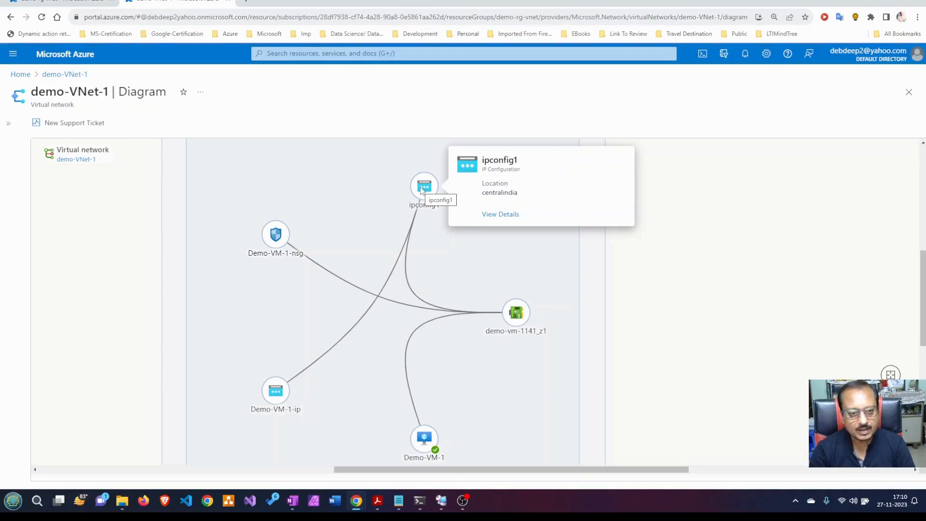
mouse_move(517, 329)
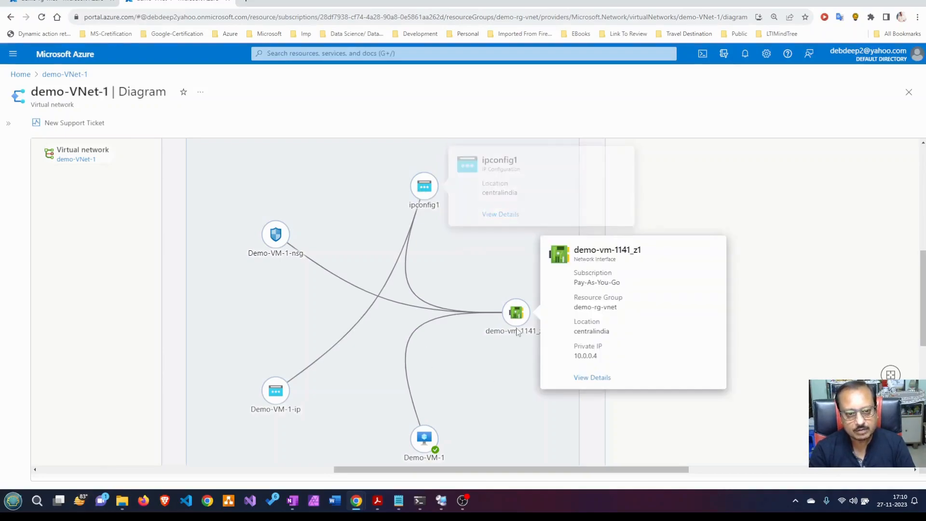
mouse_move(278, 238)
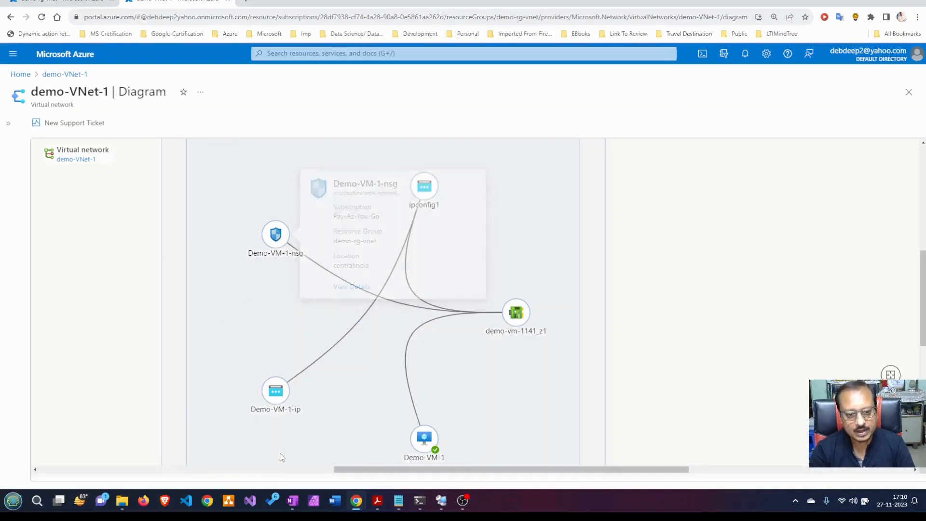
mouse_move(275, 400)
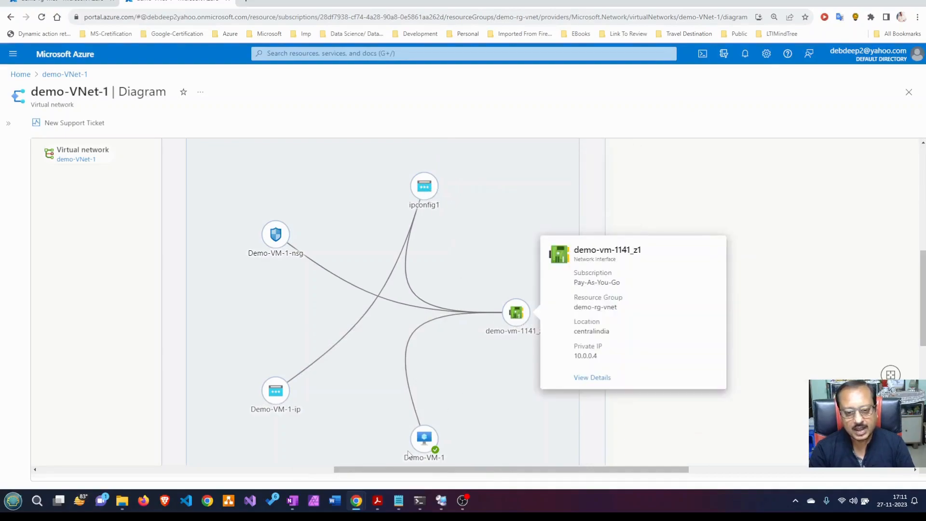
mouse_move(415, 449)
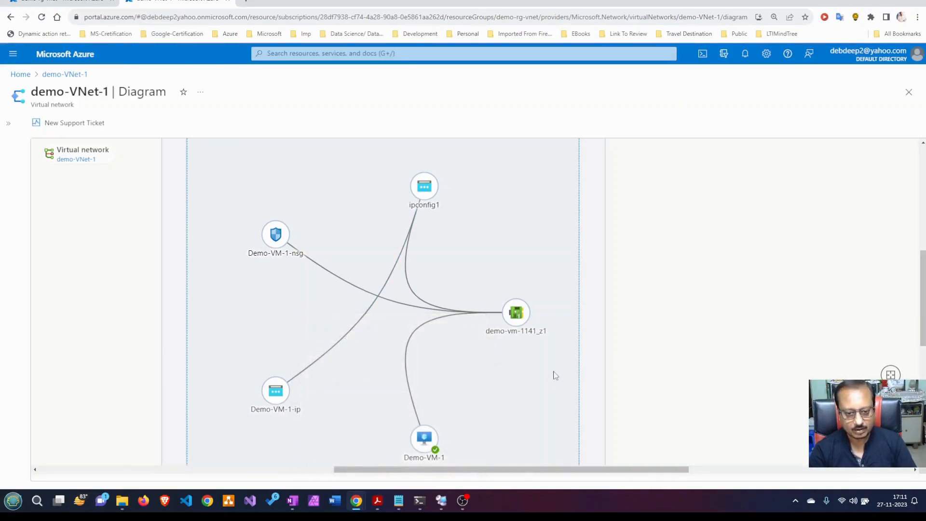
- Open Demo-VM-1 from the recent resources, go to its public IP address configuration, and select the IP address text
left_click(20, 75)
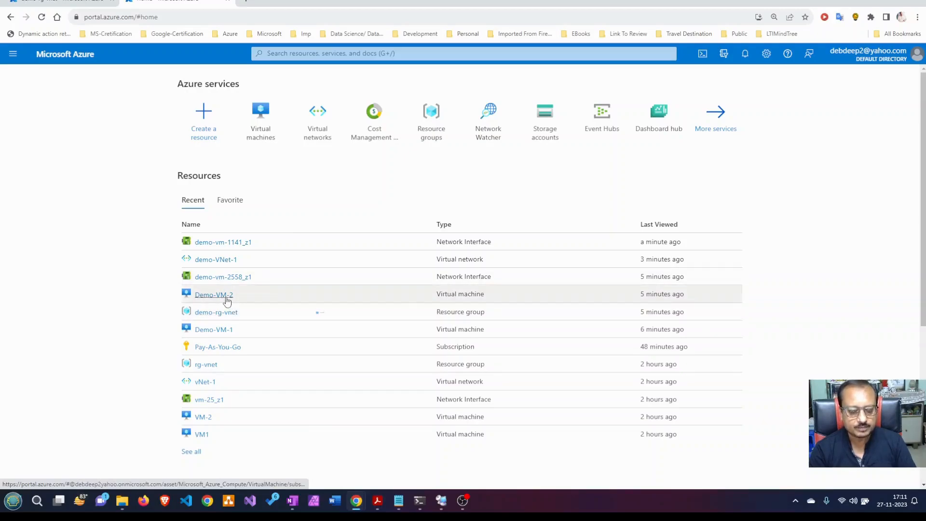
mouse_move(226, 300)
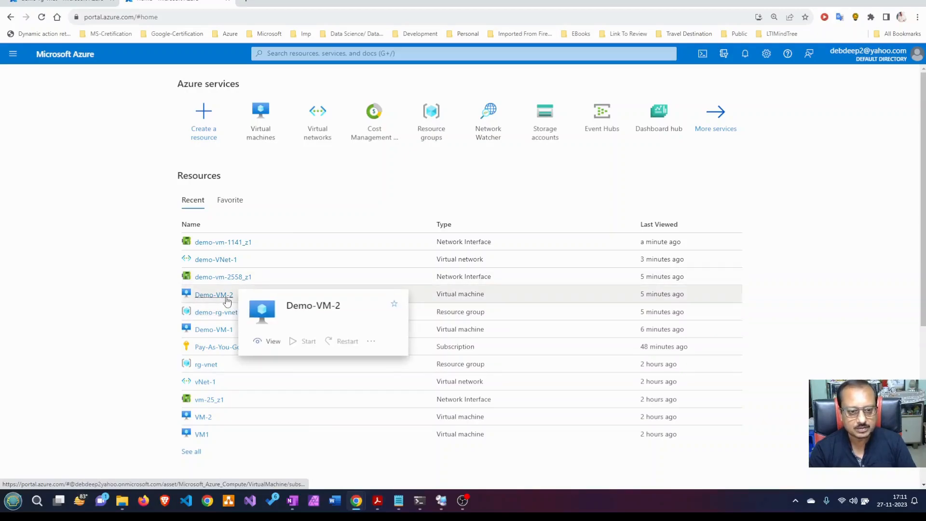
left_click(216, 332)
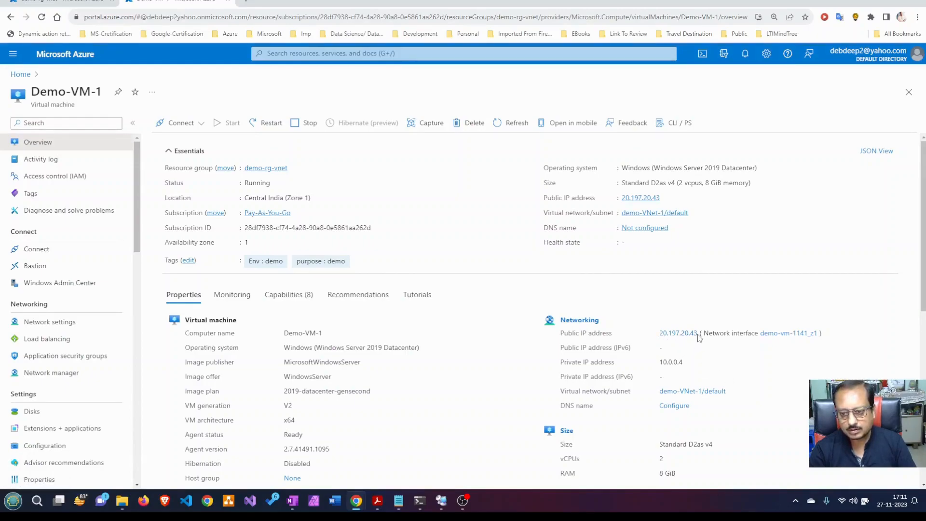
left_click(682, 335)
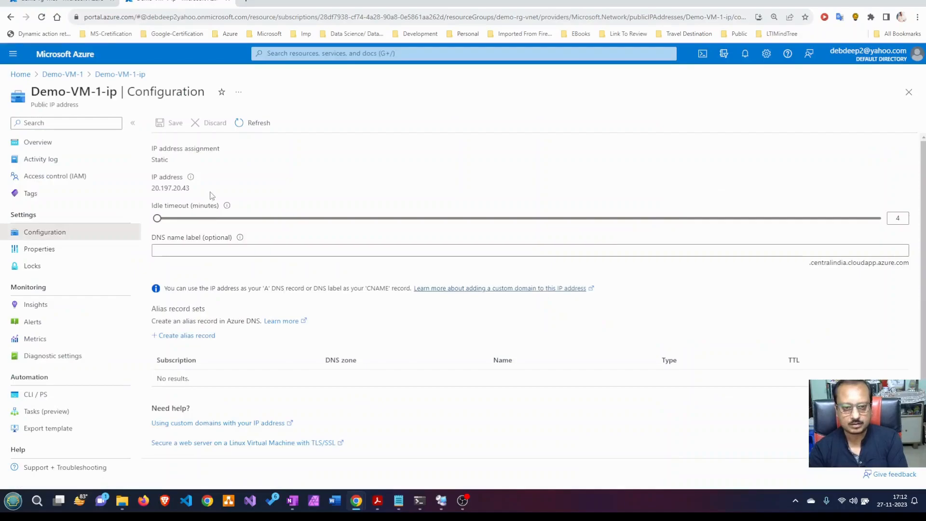
double_click(169, 187)
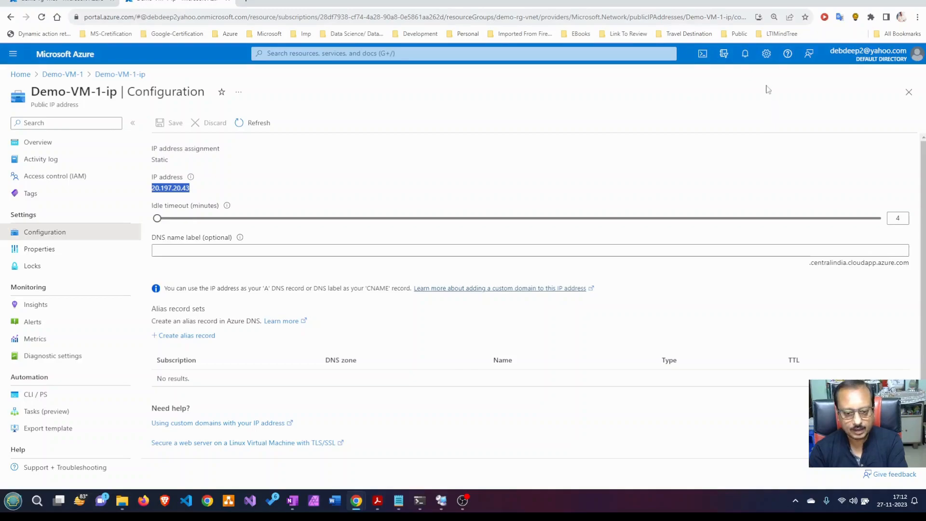
- Check the saved servers in Remote Desktop Connection Manager, switch back to the Azure portal in Chrome, and return to Demo-VM-1's overview
left_click(440, 502)
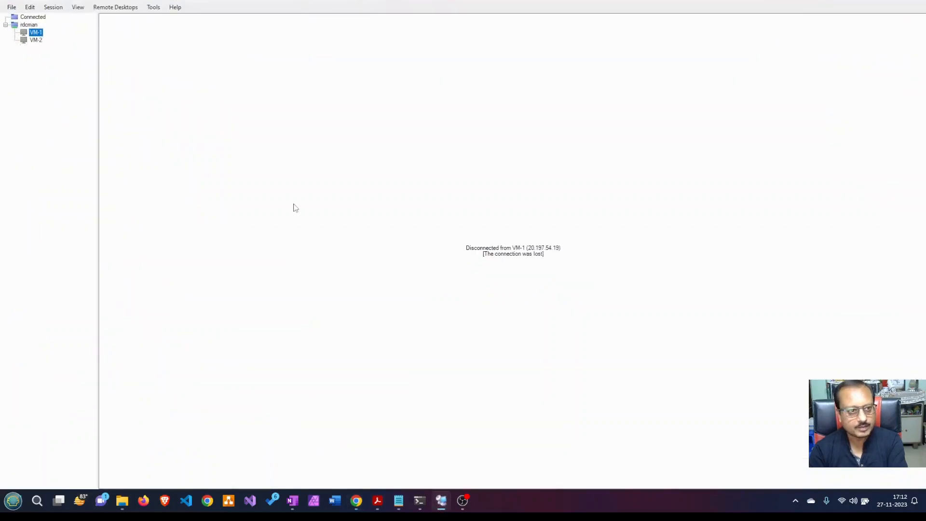
left_click(356, 502)
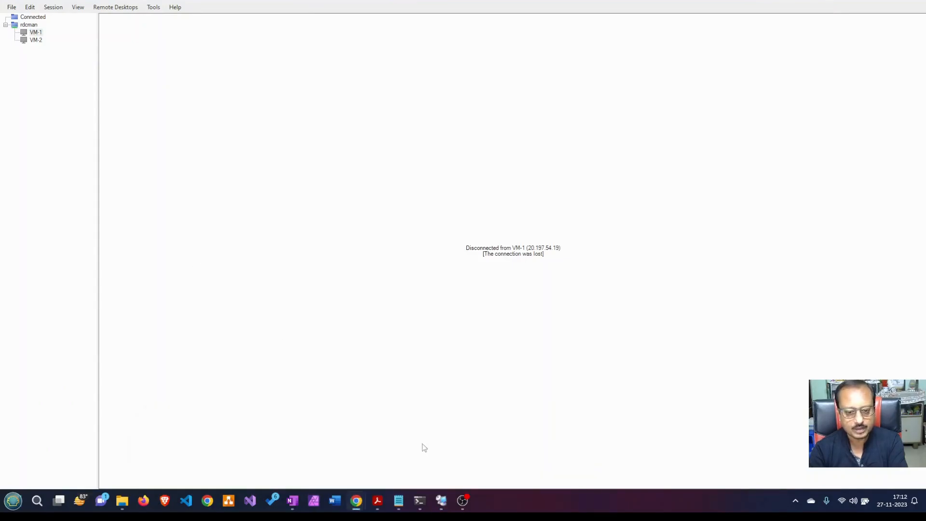
mouse_move(356, 504)
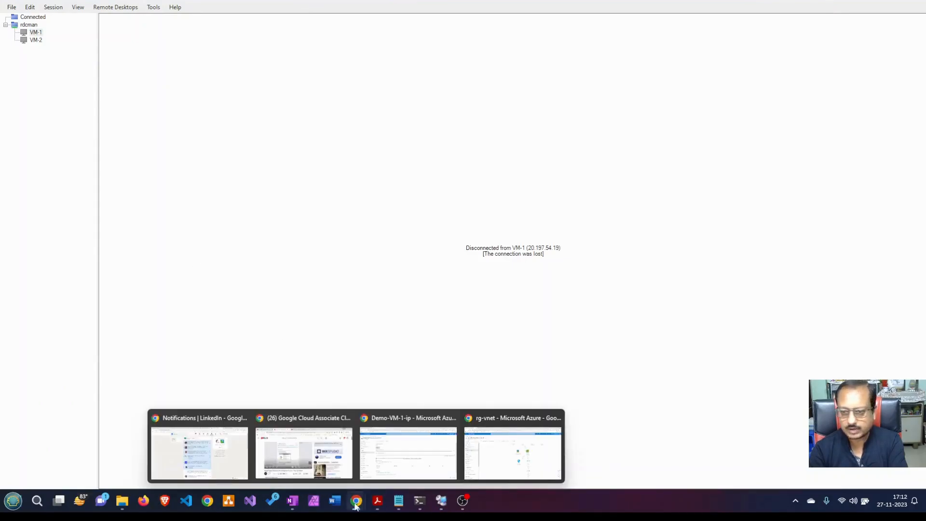
left_click(398, 459)
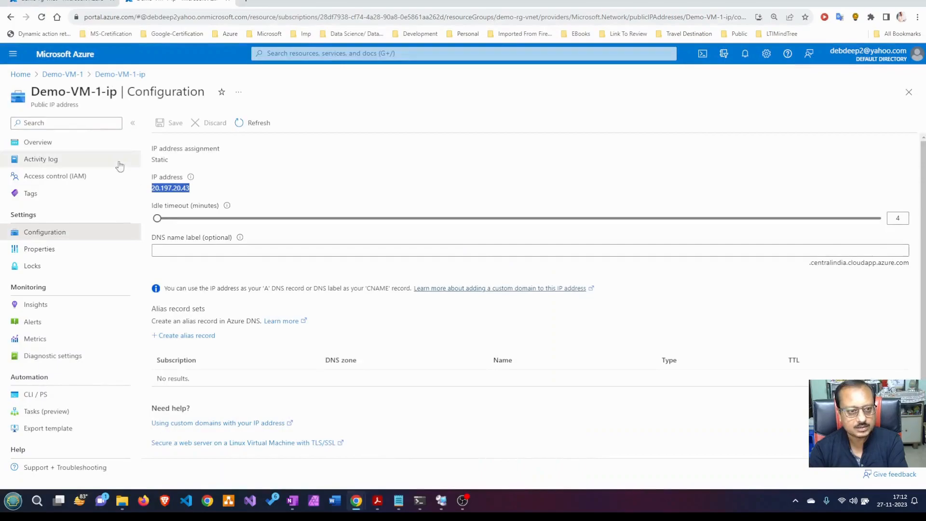
left_click(65, 76)
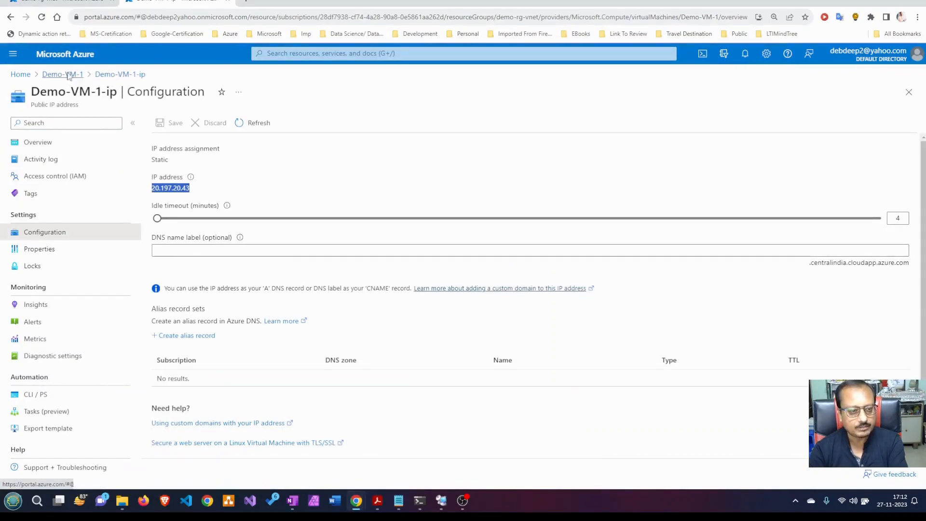
- Check the Native RDP connection details of Demo-VM-1, close them and switch to Remote Desktop Connection Manager
left_click(62, 249)
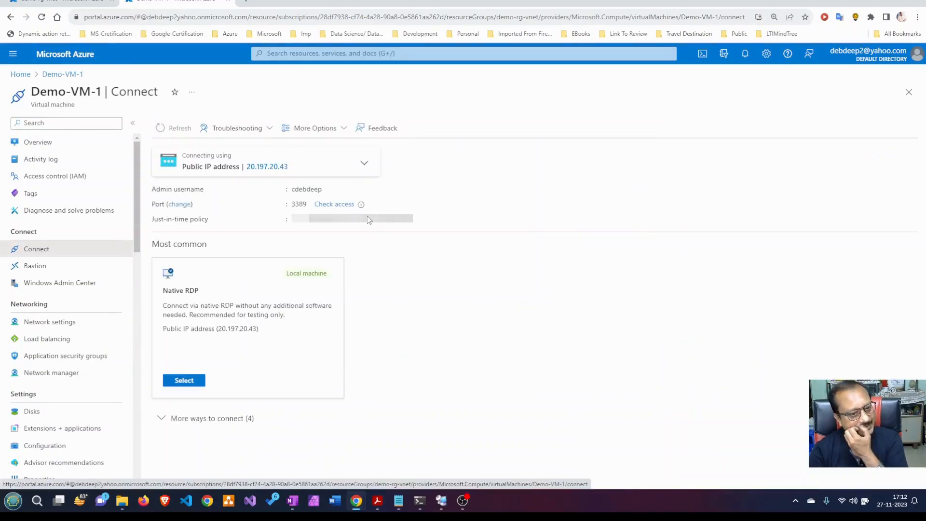
left_click(195, 384)
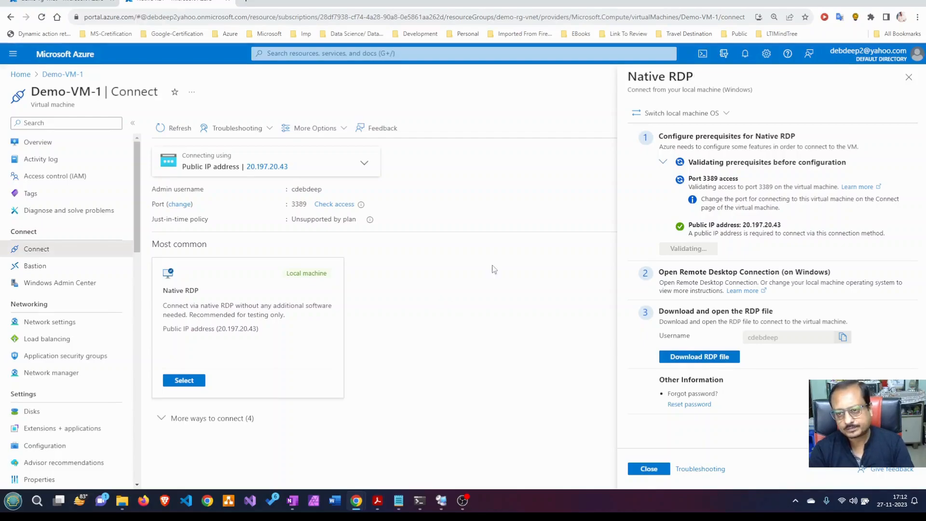
left_click(909, 78)
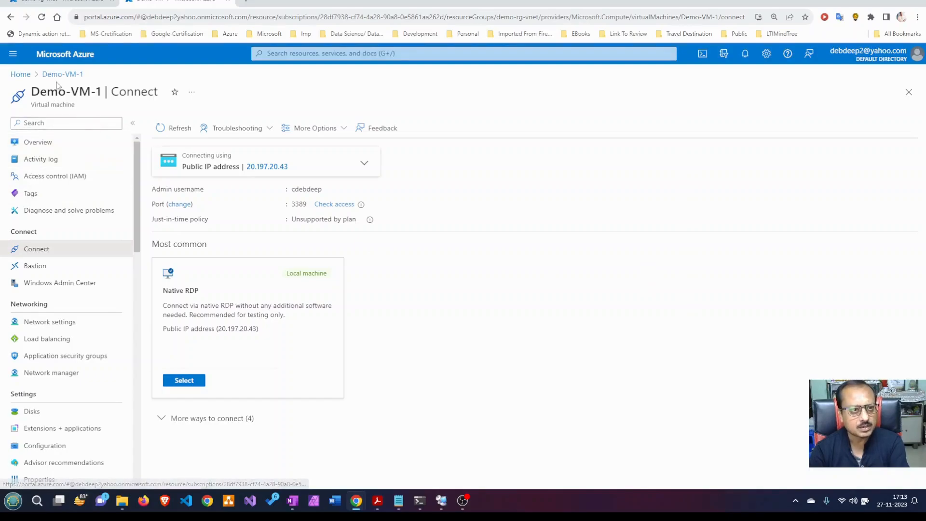
left_click(440, 505)
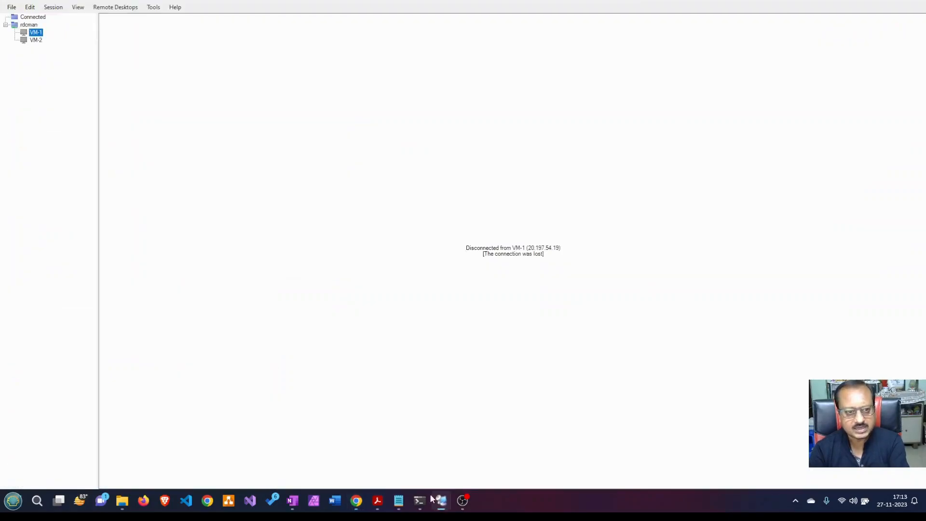
right_click(38, 32)
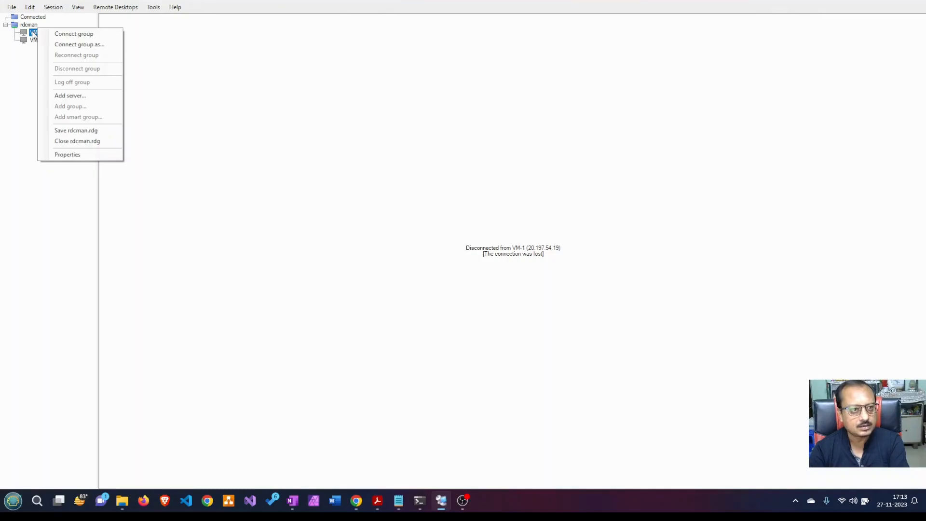
left_click(77, 154)
left_click(404, 166)
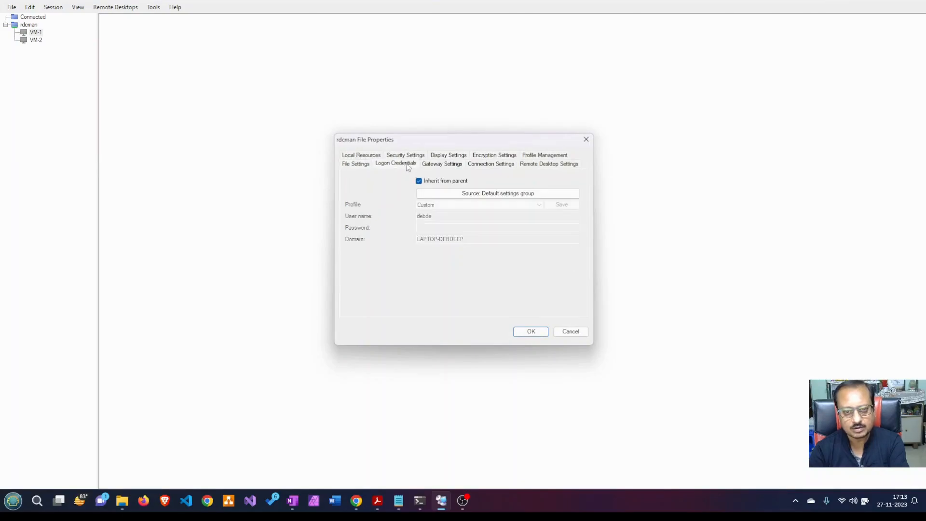
left_click(586, 140)
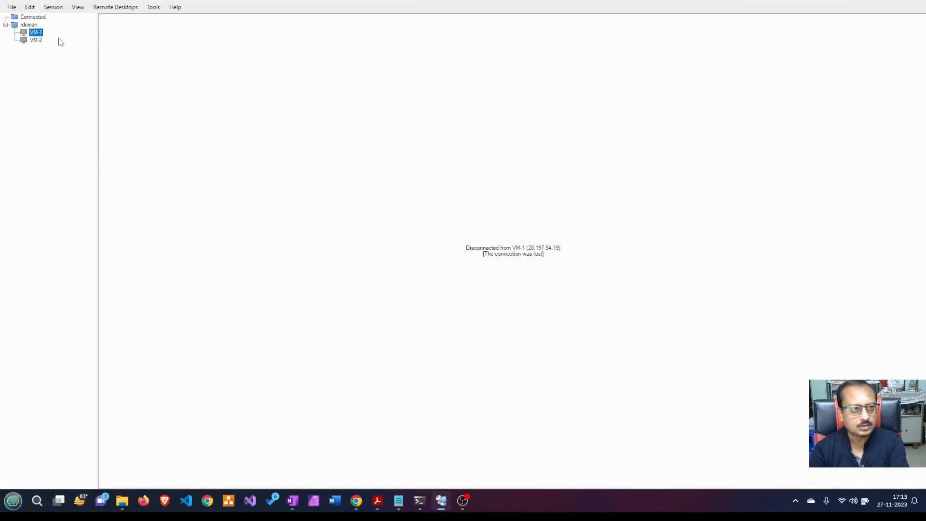
left_click(36, 41)
right_click(36, 42)
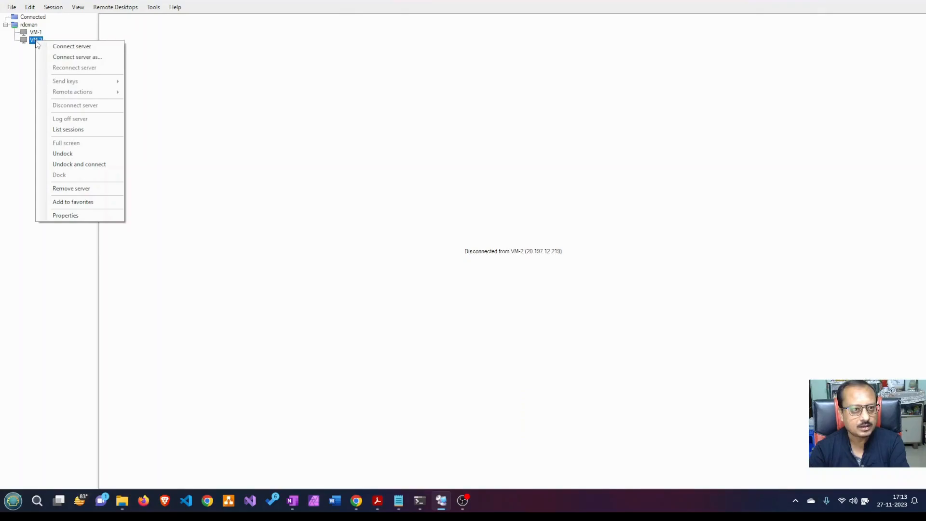
left_click(89, 218)
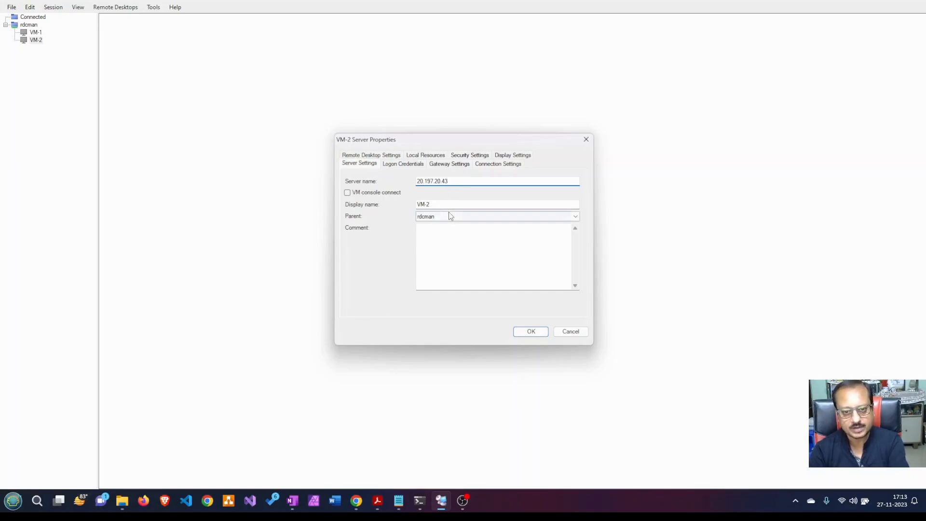
left_click(558, 331)
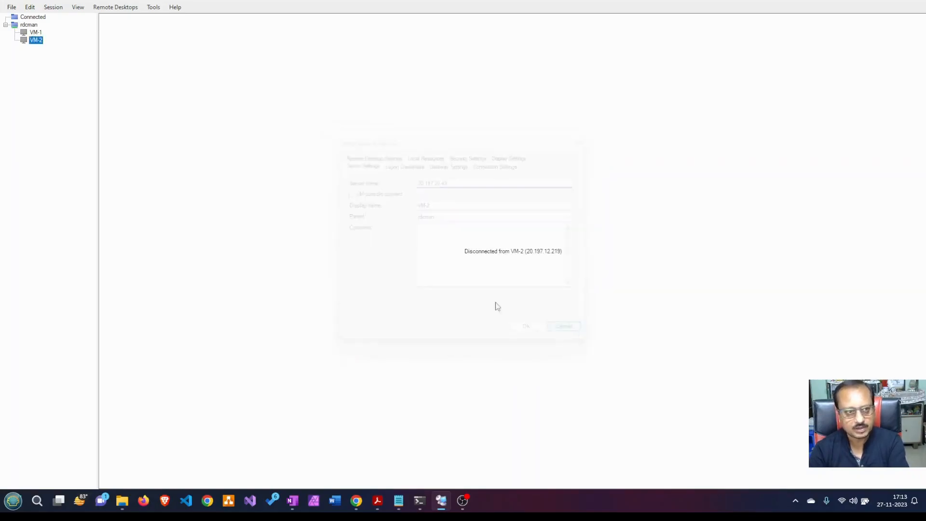
- Set the VM-1 entry's server name to 20.197.20.43 and its display name to Demo-VM-1
left_click(33, 33)
right_click(31, 35)
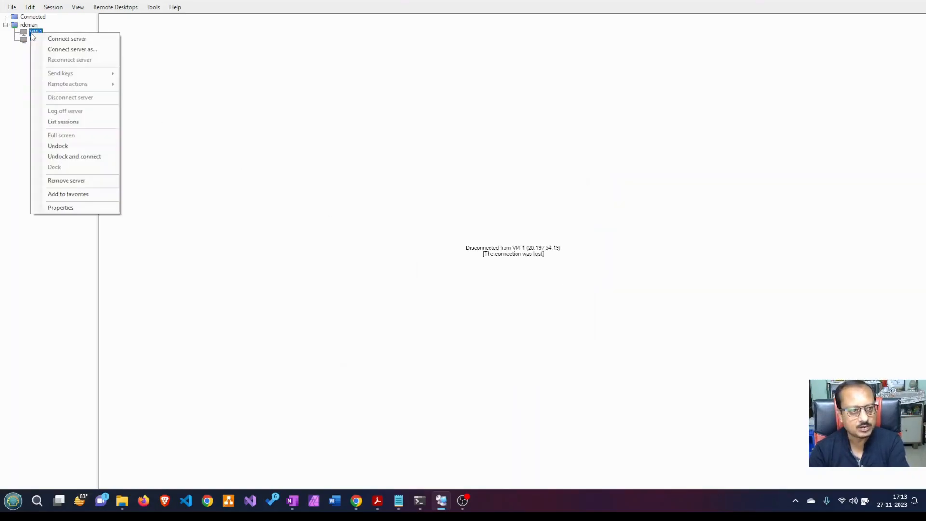
left_click(67, 208)
left_click(461, 182)
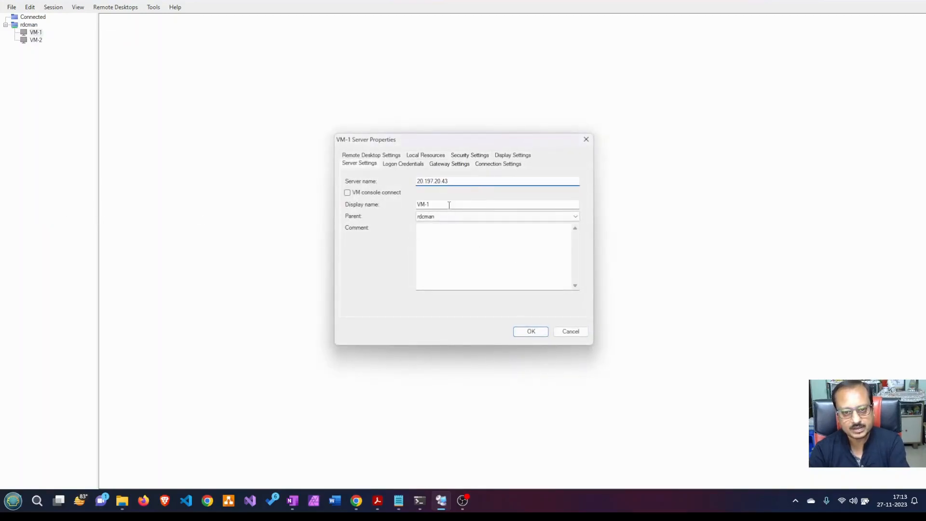
left_click(417, 205)
type("Demo-")
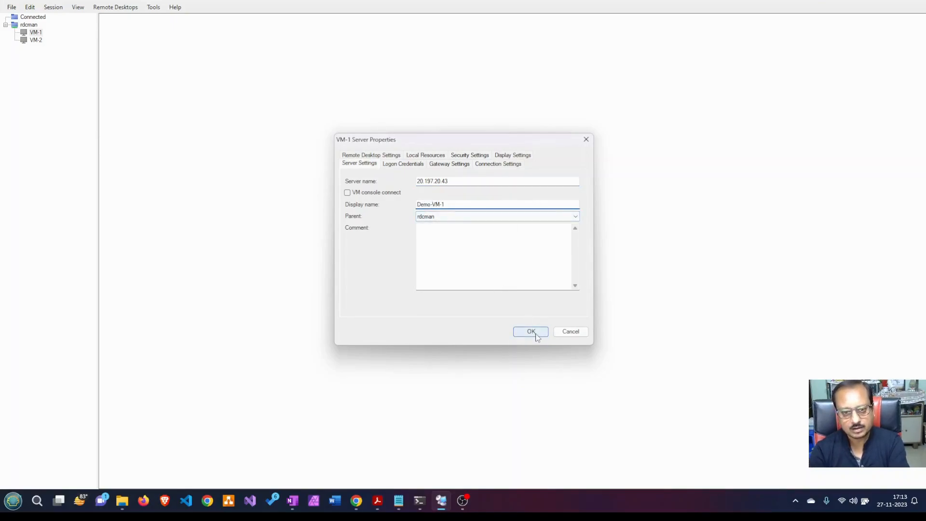
left_click(531, 332)
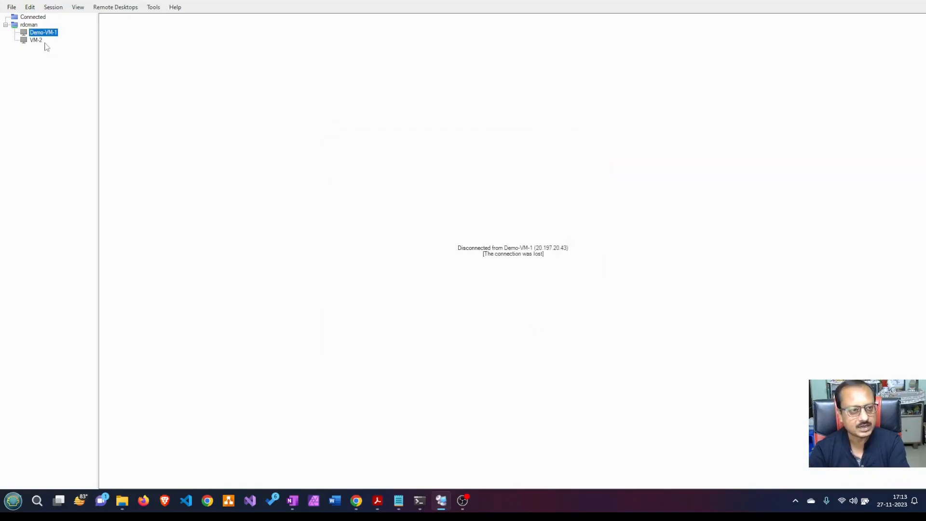
- Switch to the Azure portal in Chrome and open the demo-rg-vnet resource group from the home page
left_click(356, 502)
left_click(405, 464)
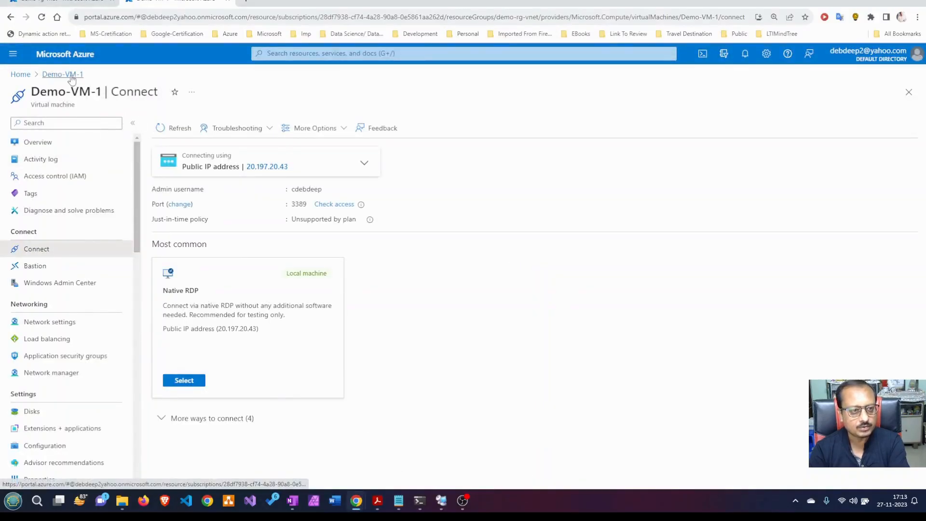
left_click(14, 75)
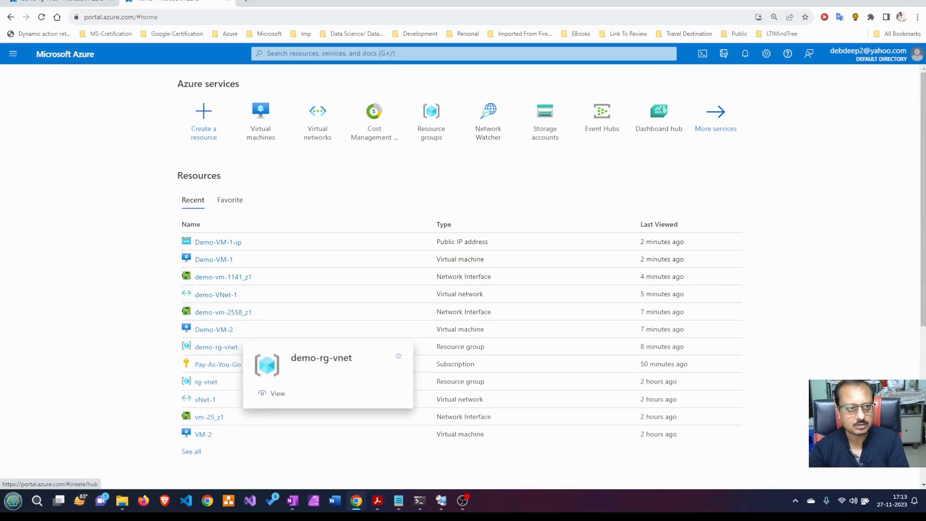
left_click(225, 348)
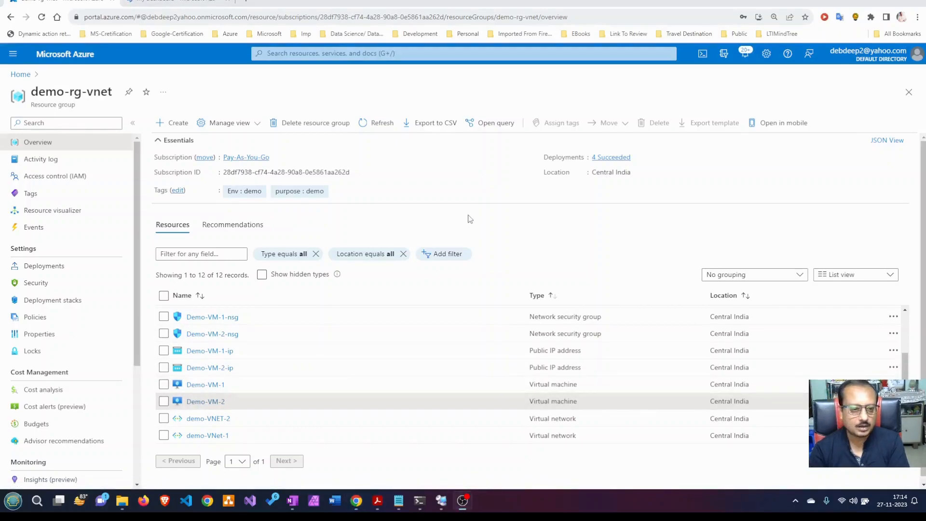
- Open the public IP configuration of the Demo-VM-2 virtual machine and copy its IP address
left_click(206, 402)
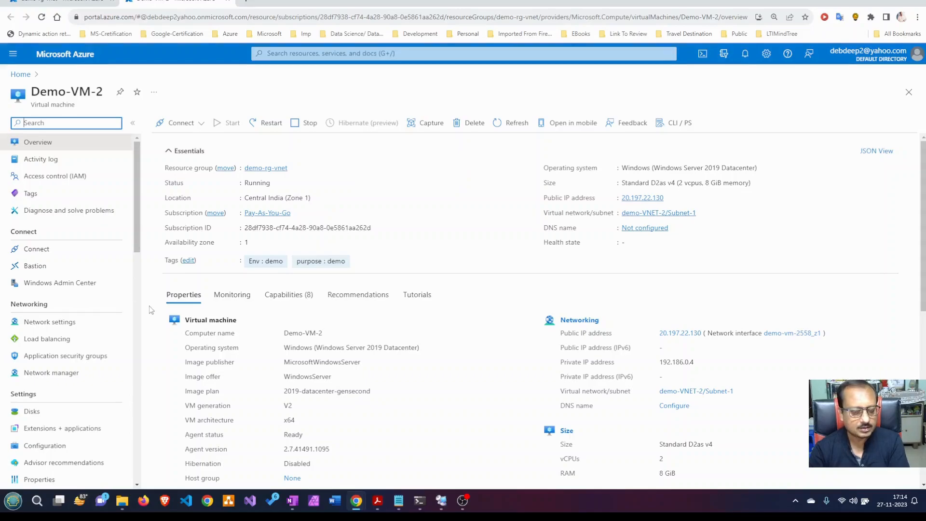
left_click(670, 334)
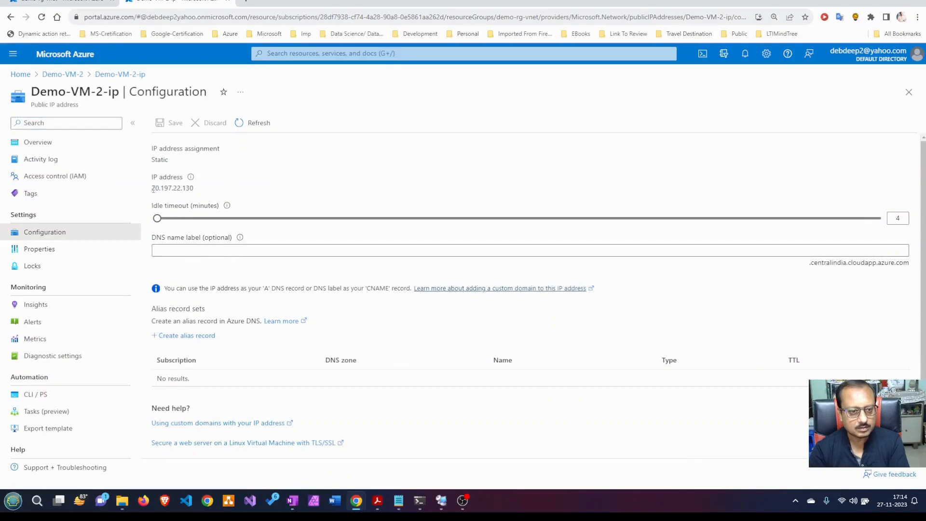
left_click_drag(152, 189, 201, 192)
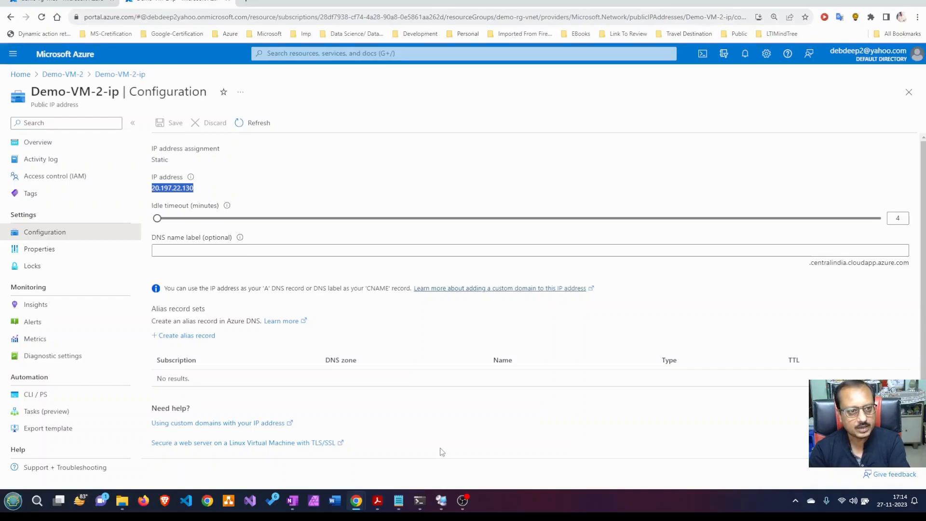
- In Remote Desktop Connection Manager, set the VM-2 entry's server name to 20.197.22.130 and its display name to Demo-VM-2
left_click(443, 504)
left_click(35, 40)
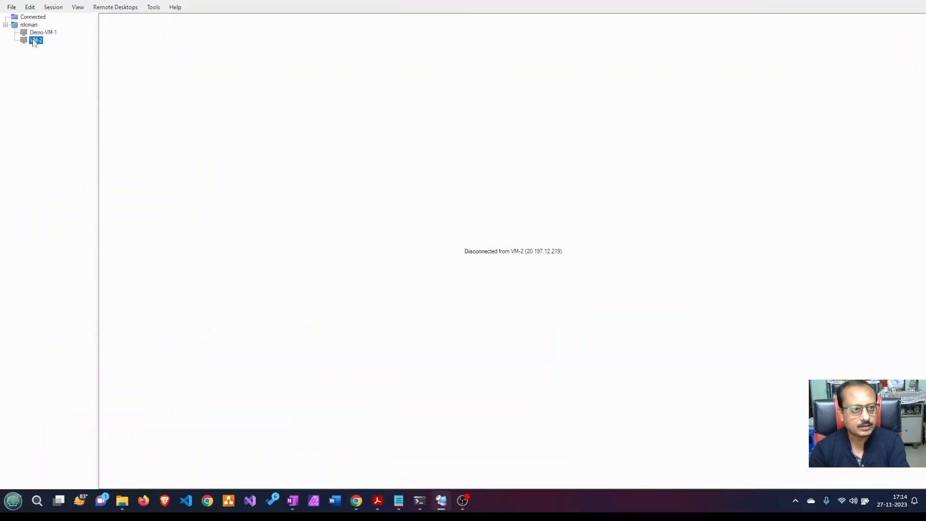
right_click(34, 43)
left_click(79, 215)
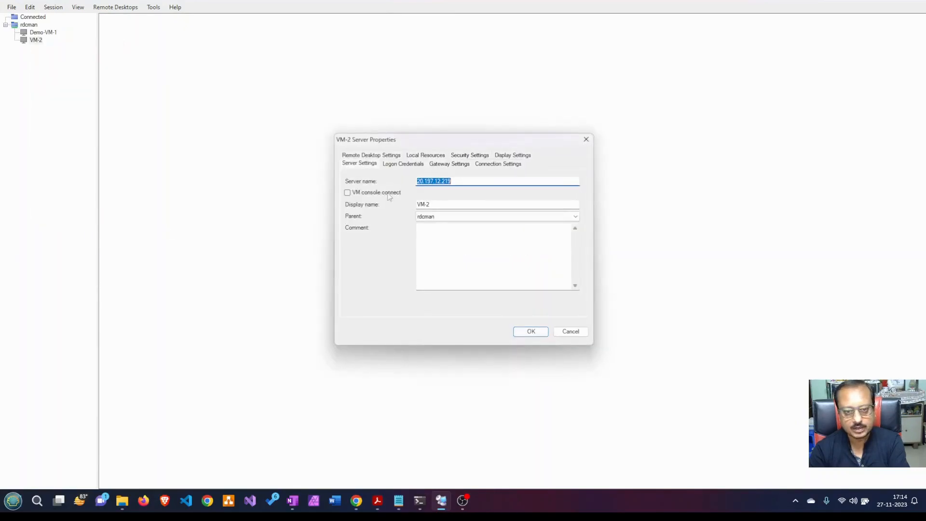
left_click_drag(441, 205, 409, 209)
type("Dem")
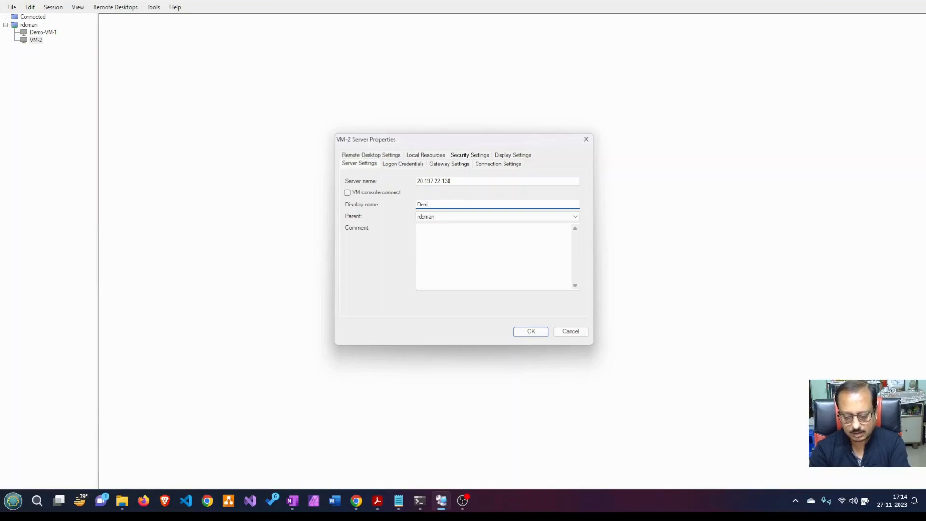
type("o-VM-2")
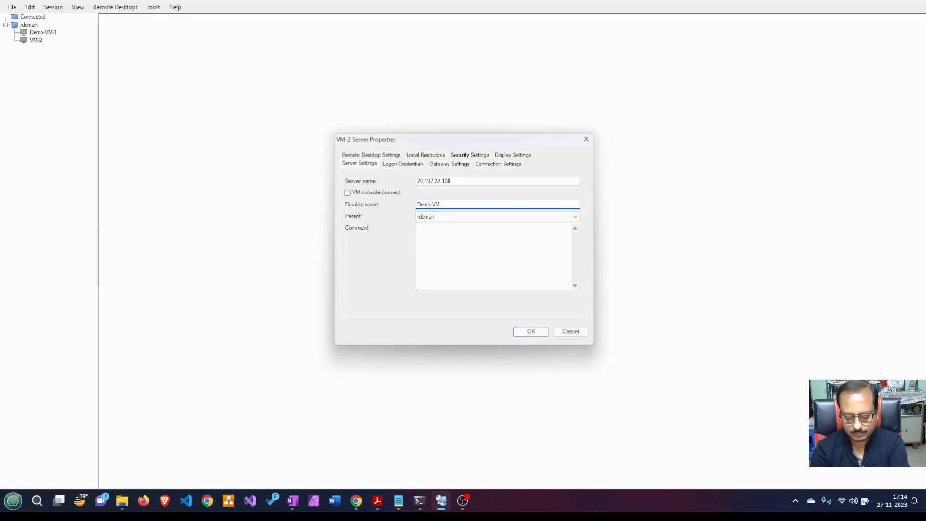
left_click(541, 336)
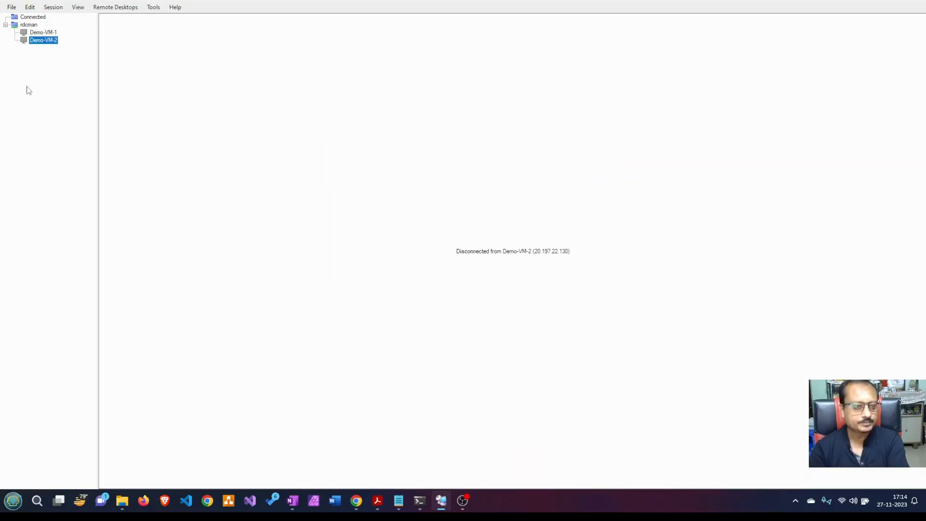
- Start connecting to the Demo-VM-1 server and enter the VM admin username under a different account
left_click(49, 33)
right_click(50, 32)
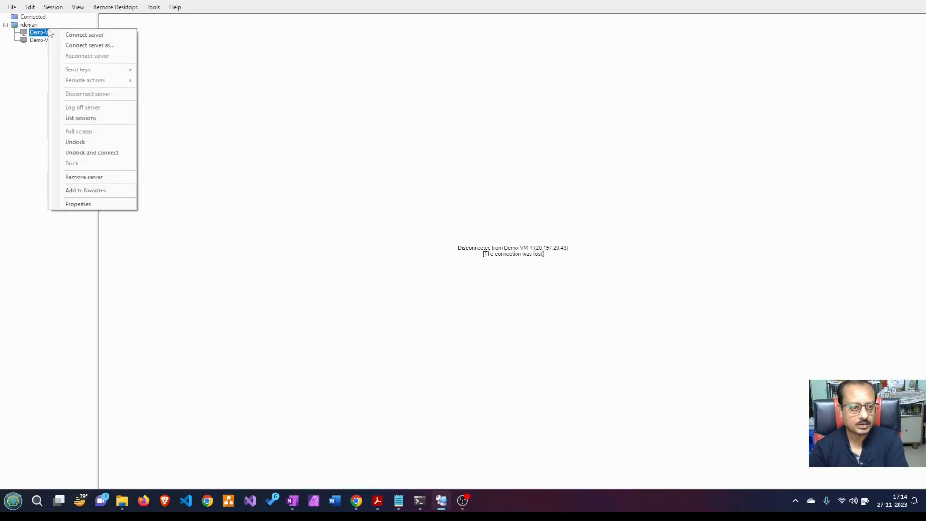
left_click(75, 35)
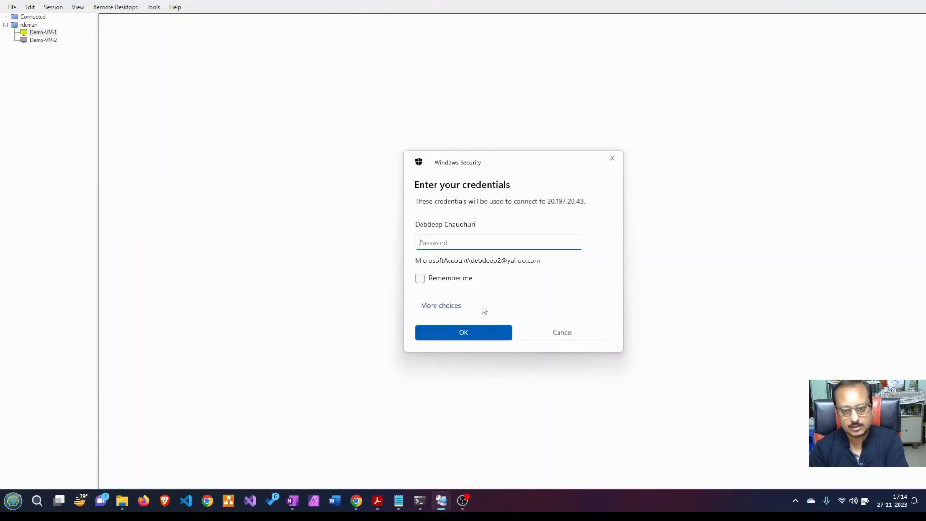
left_click(453, 312)
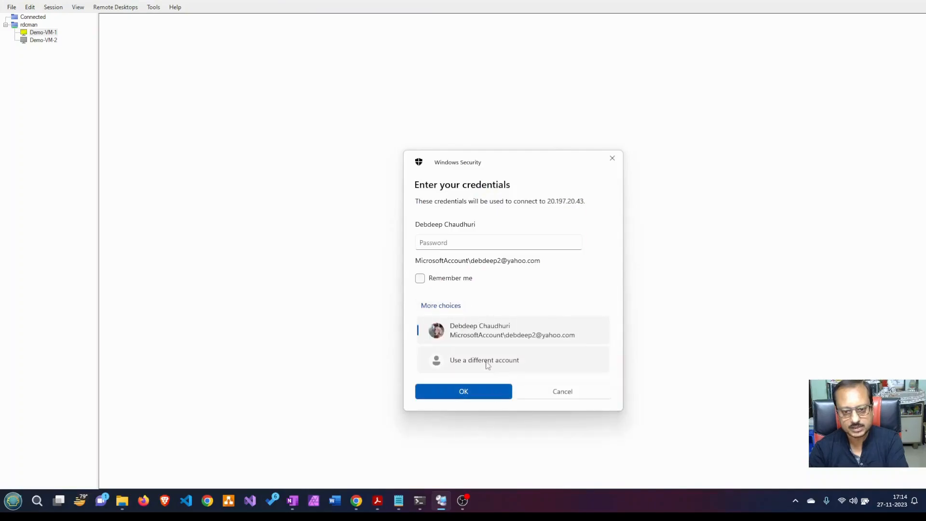
left_click(487, 363)
type("cdebdeep")
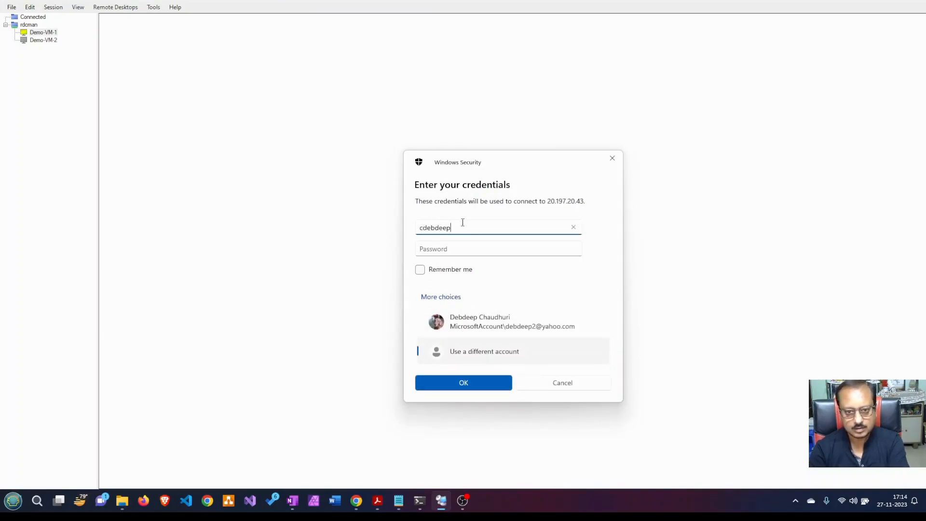
- Paste the account password for Demo-VM-1, have the credentials remembered and confirm the connection
left_click(404, 504)
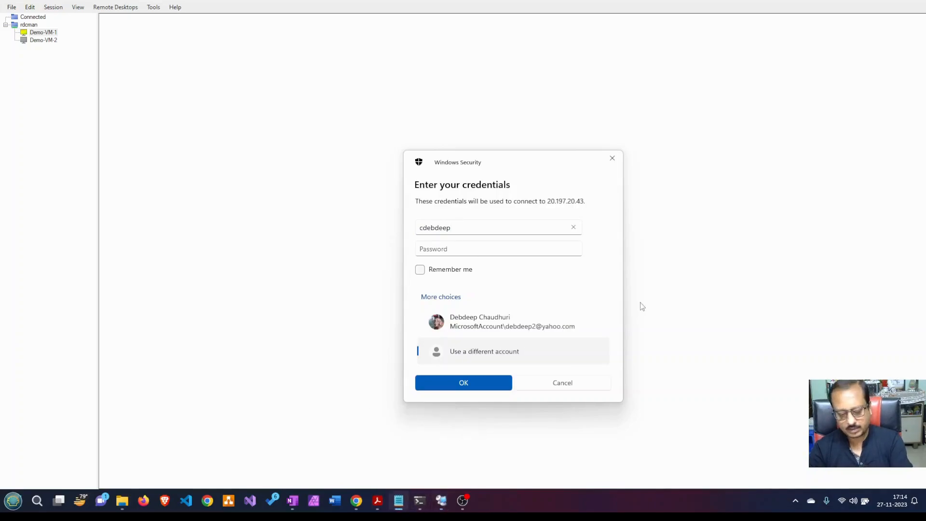
left_click(435, 226)
left_click(447, 251)
key("ctrl+v")
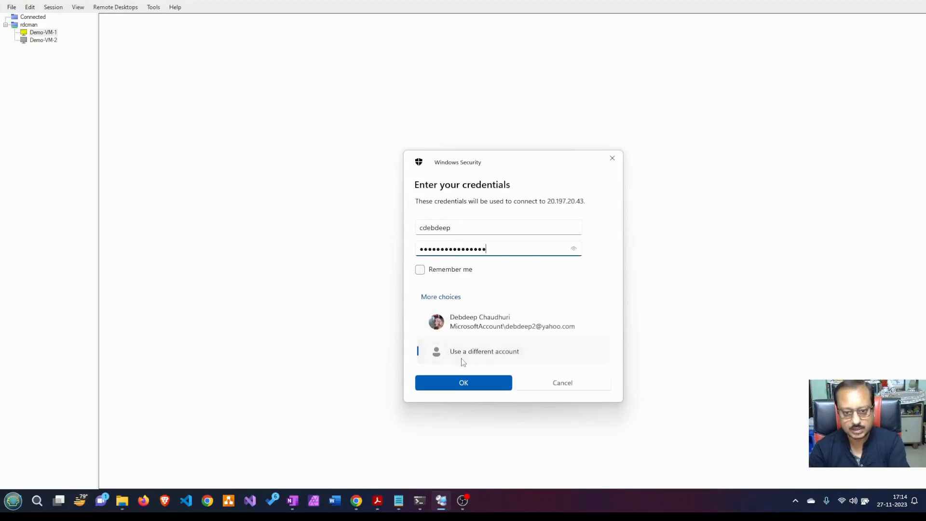
left_click(419, 269)
left_click(464, 384)
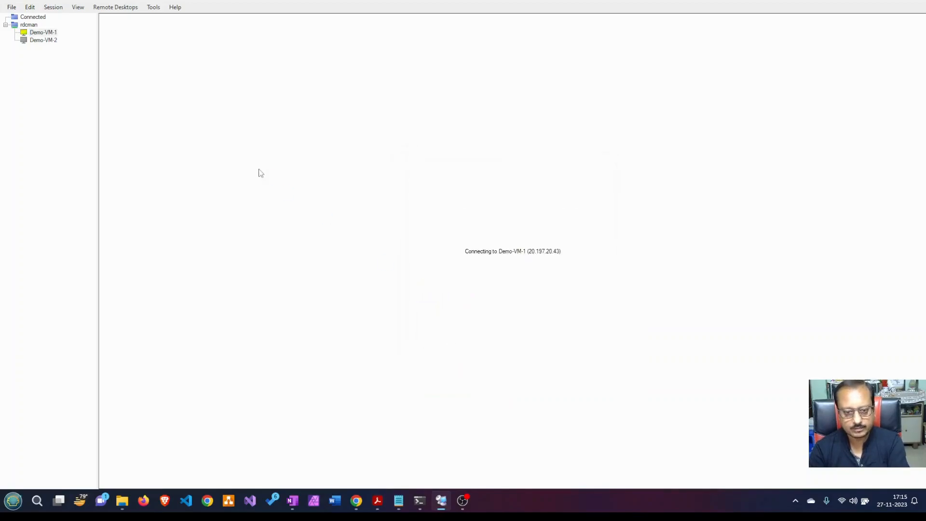
left_click(552, 337)
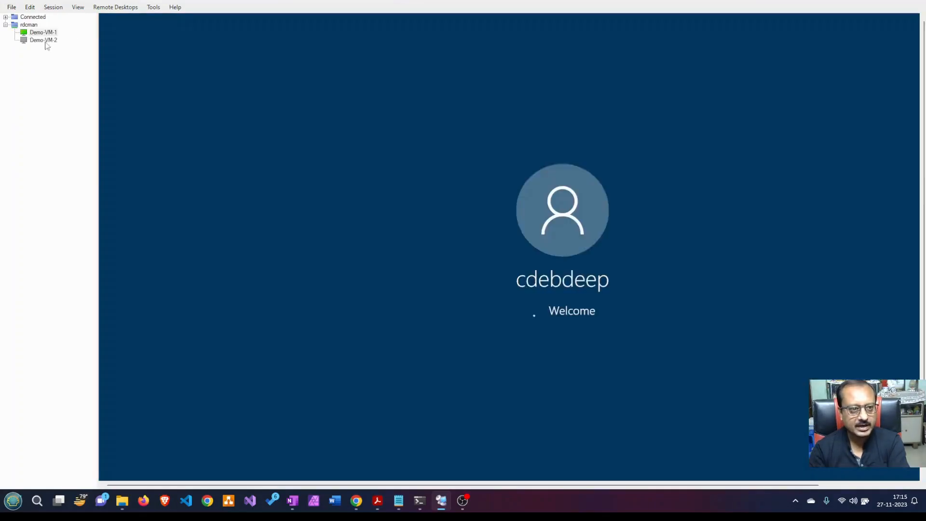
- Start connecting to the Demo-VM-2 server and enter the VM admin username under a different account
left_click(45, 41)
right_click(44, 42)
left_click(61, 48)
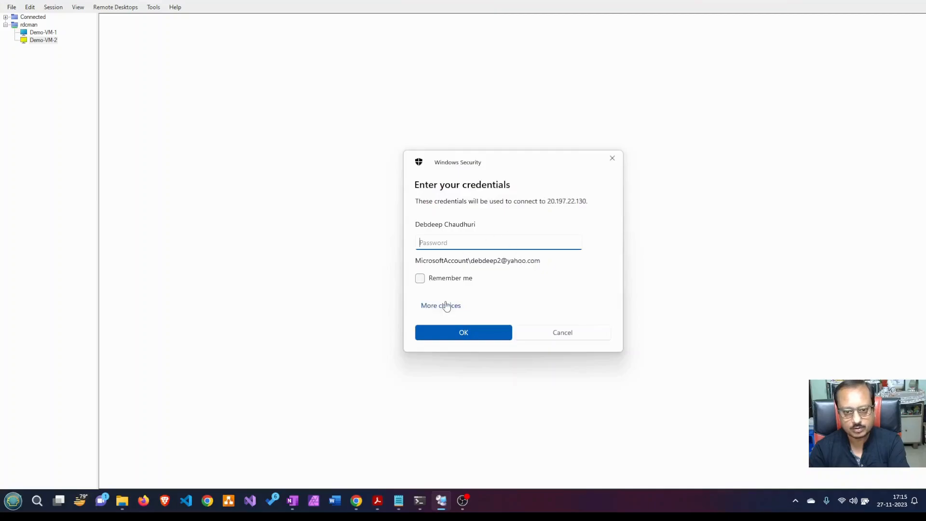
left_click(445, 306)
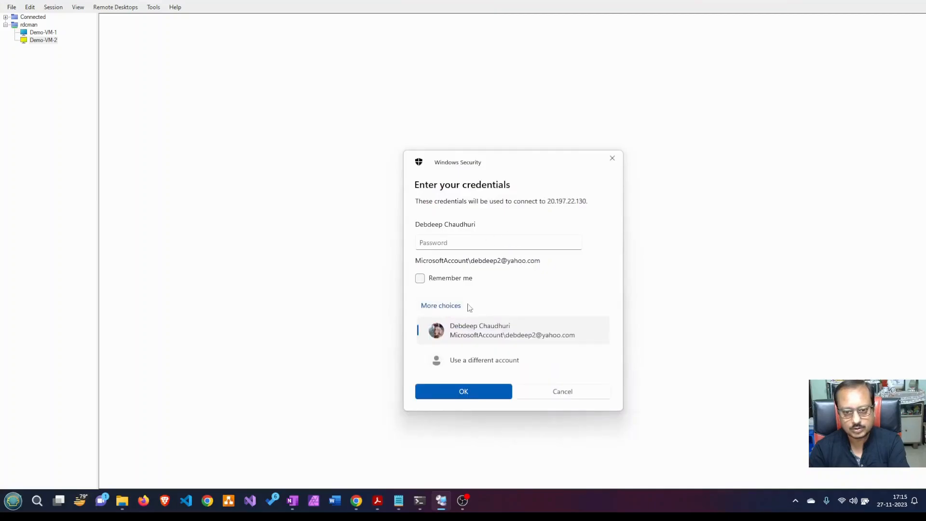
left_click(464, 366)
type("c")
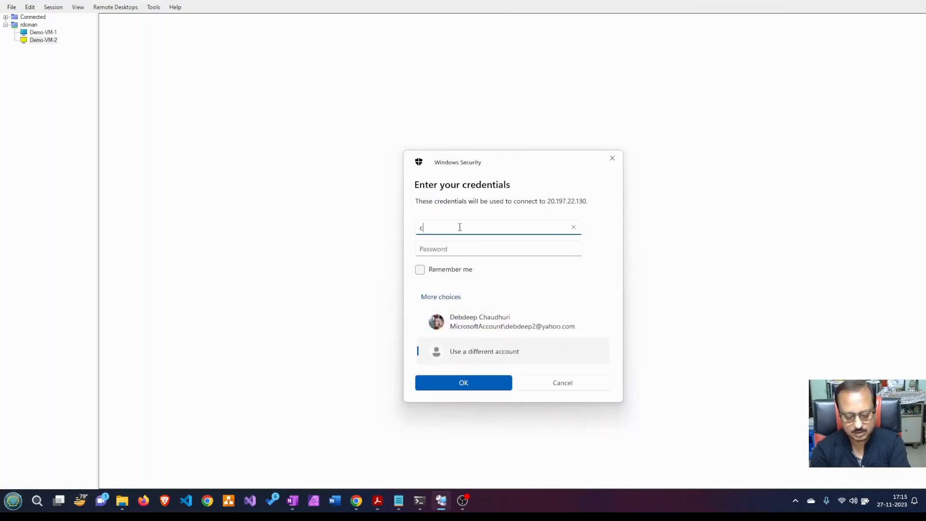
type("debdeep")
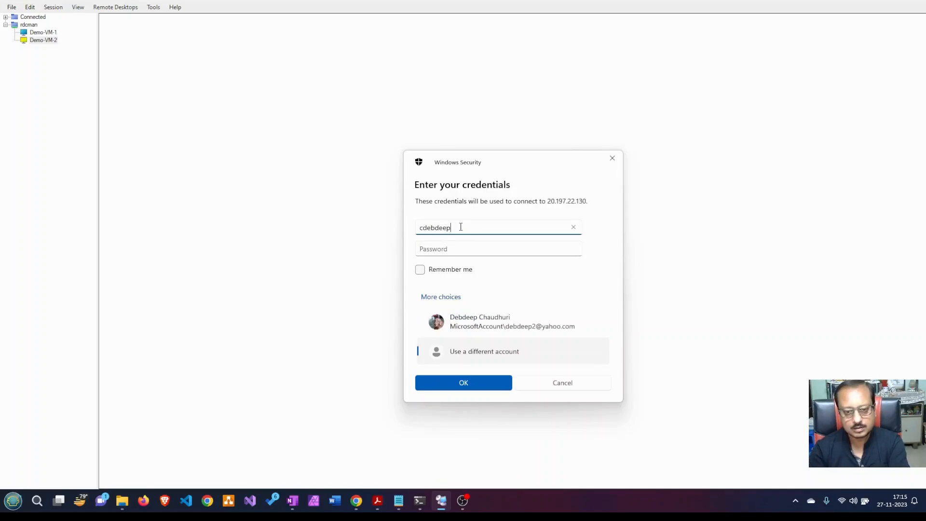
- Paste the account password for Demo-VM-2, have the credentials remembered and confirm the connection
left_click(461, 249)
key("ctrl+v")
left_click(420, 269)
left_click(478, 379)
left_click(541, 332)
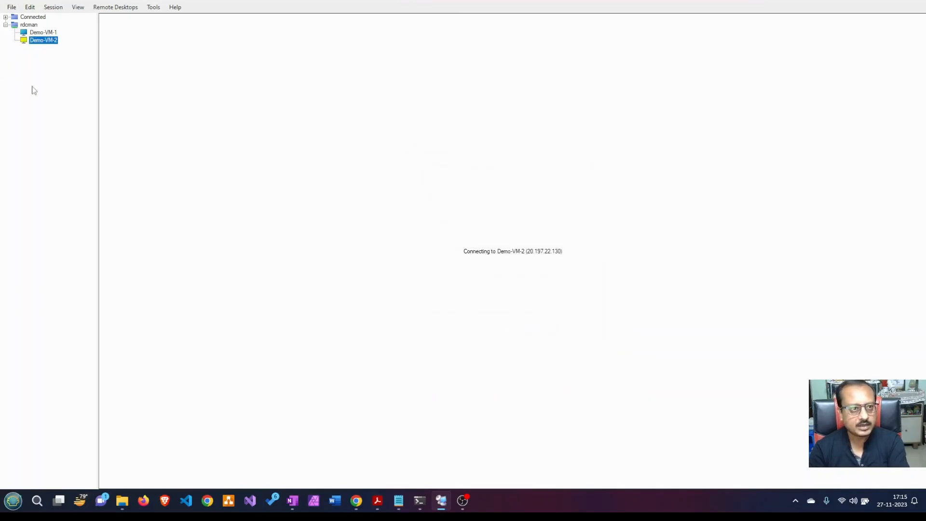
- Show the Demo-VM-1 session and answer the network discovery prompt on its desktop
left_click(43, 32)
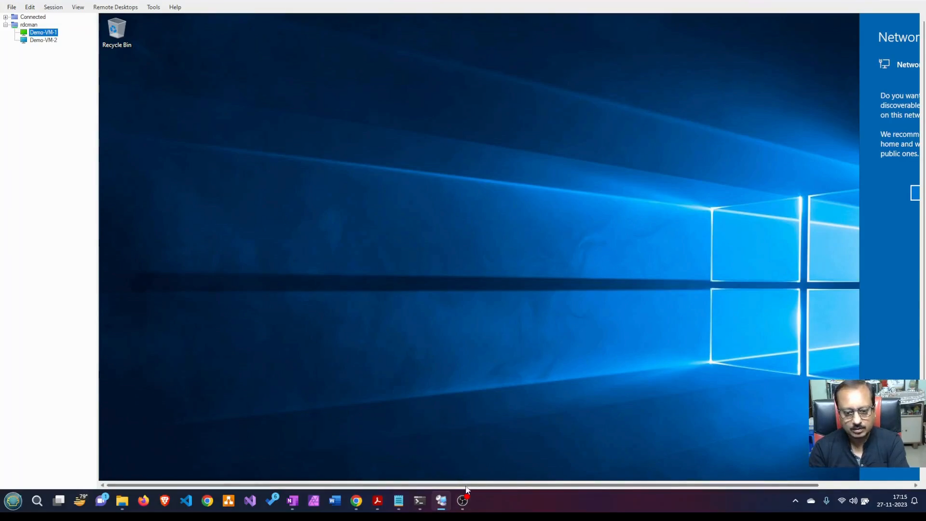
left_click_drag(466, 484, 558, 485)
left_click(825, 193)
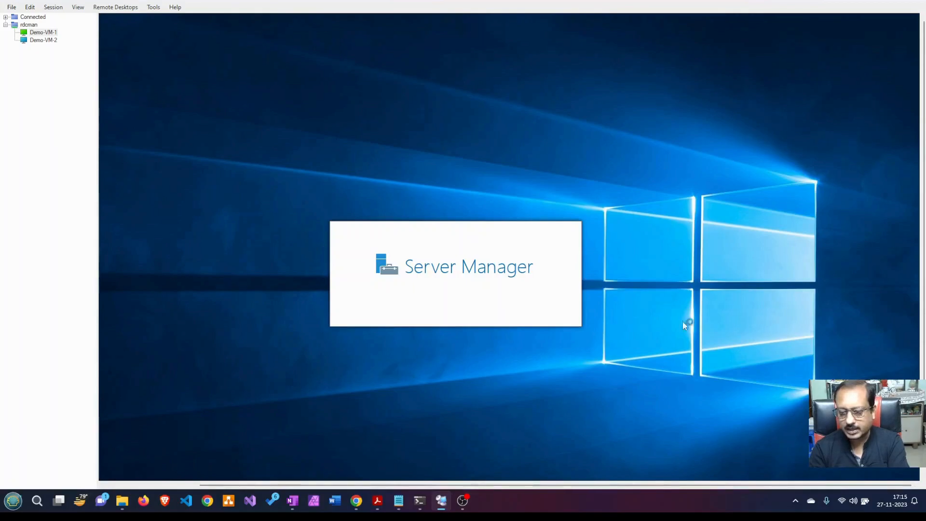
- View the Demo-VM-2 session, narrow the server tree to enlarge the remote view, and return to Demo-VM-1
left_click(41, 40)
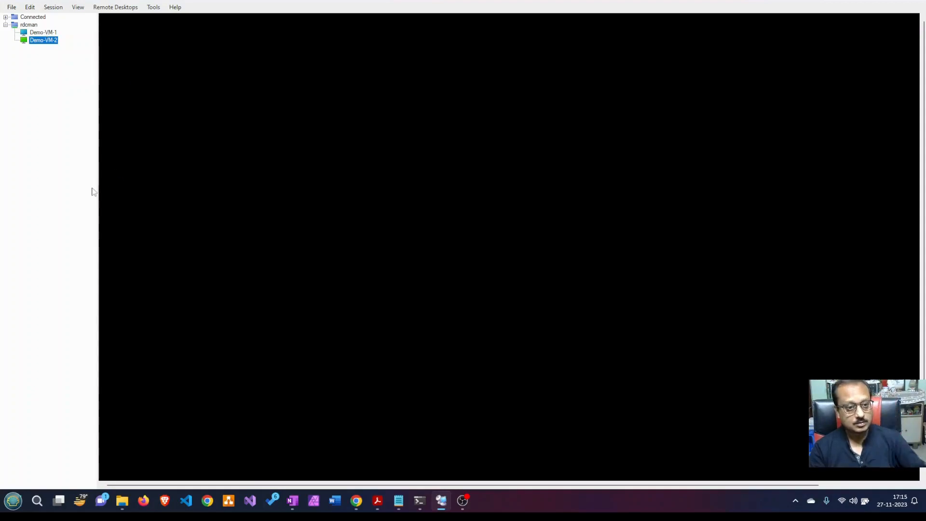
left_click_drag(98, 187, 75, 194)
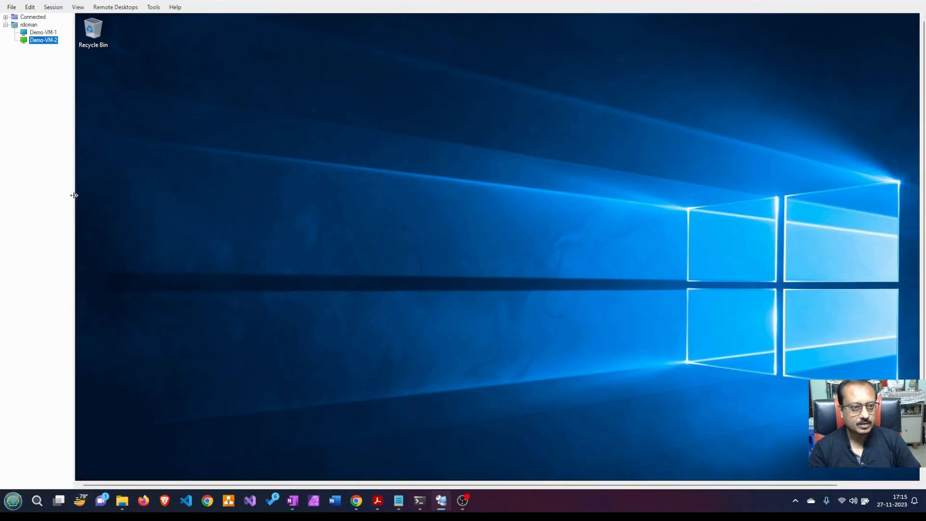
left_click(46, 33)
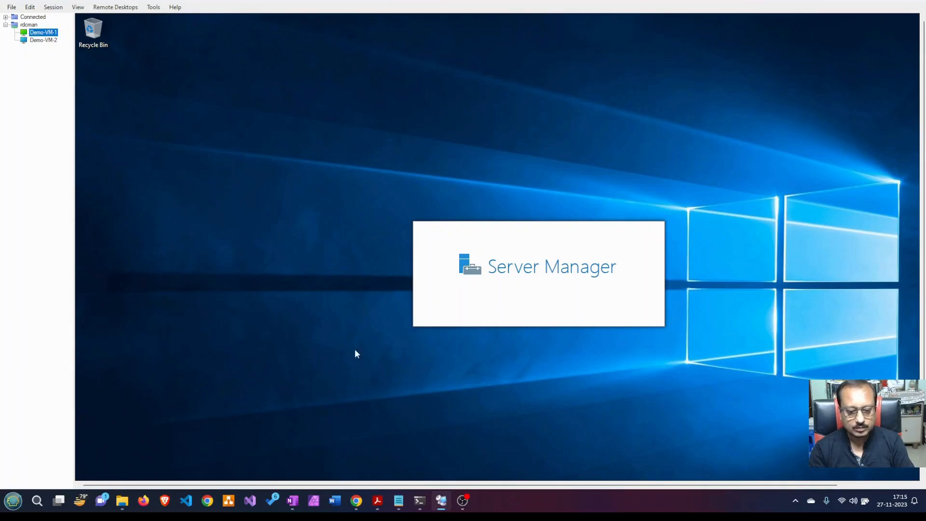
- Switch to the Azure portal in Chrome and copy the public IP address of Demo-VM-2
left_click(357, 502)
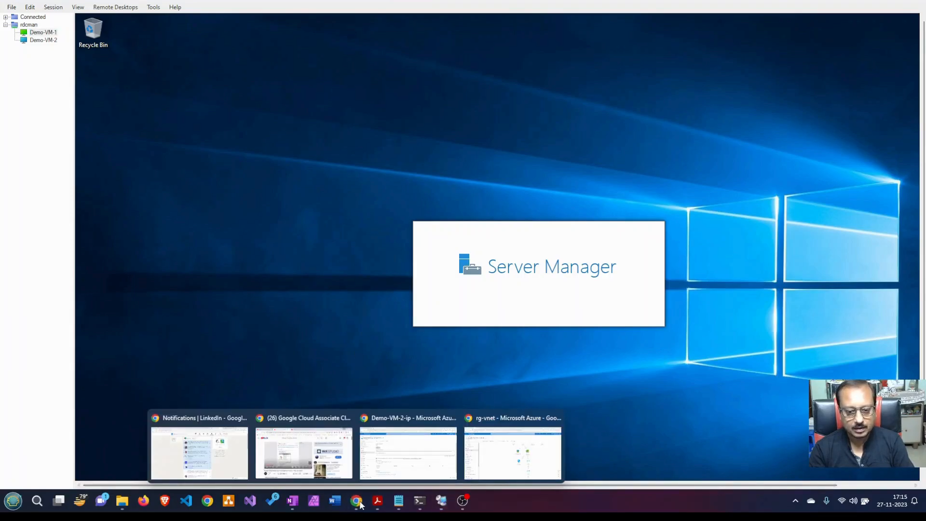
left_click(410, 451)
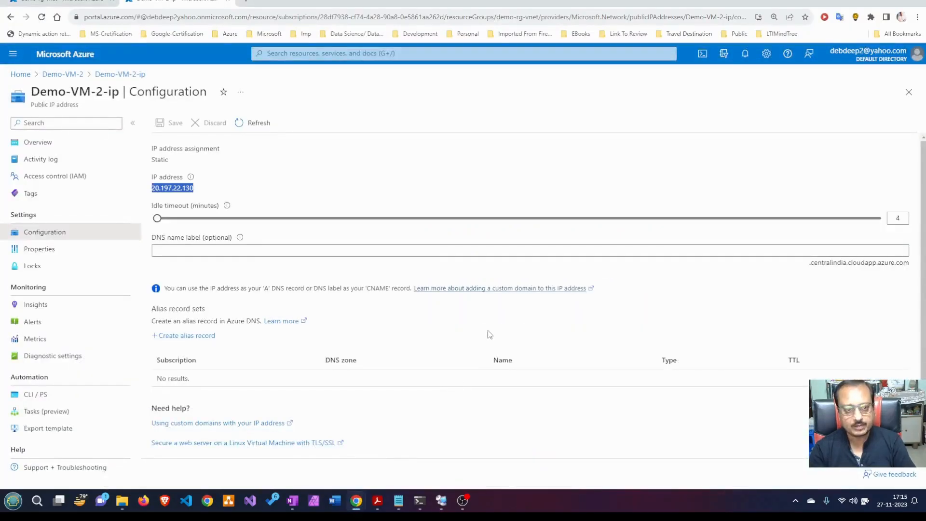
right_click(167, 189)
left_click(192, 196)
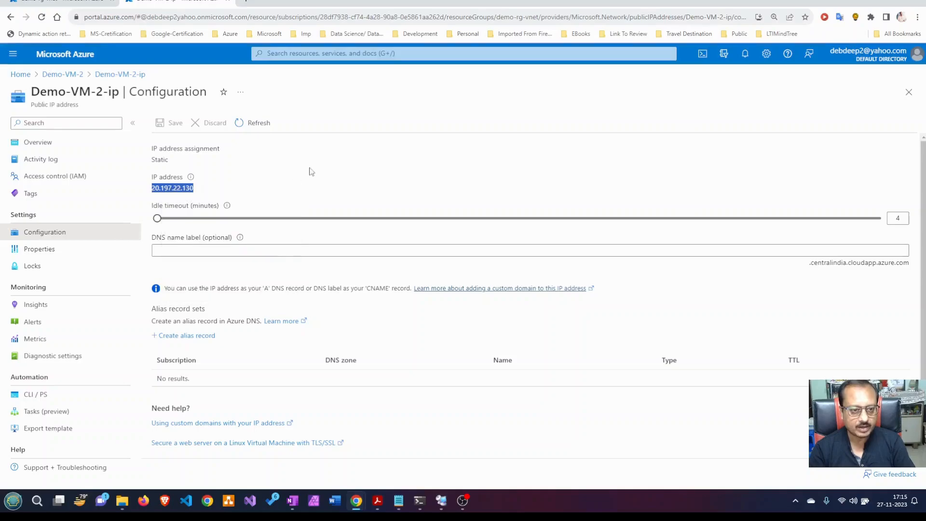
- Switch to the local Command Prompt and run a continuous ping with ping 20.197.22.130 -t
left_click(419, 501)
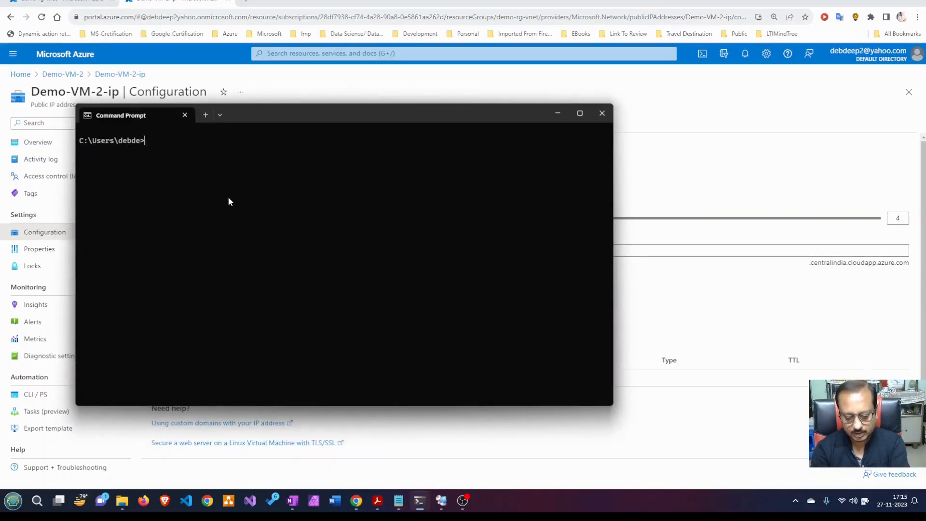
type("pi")
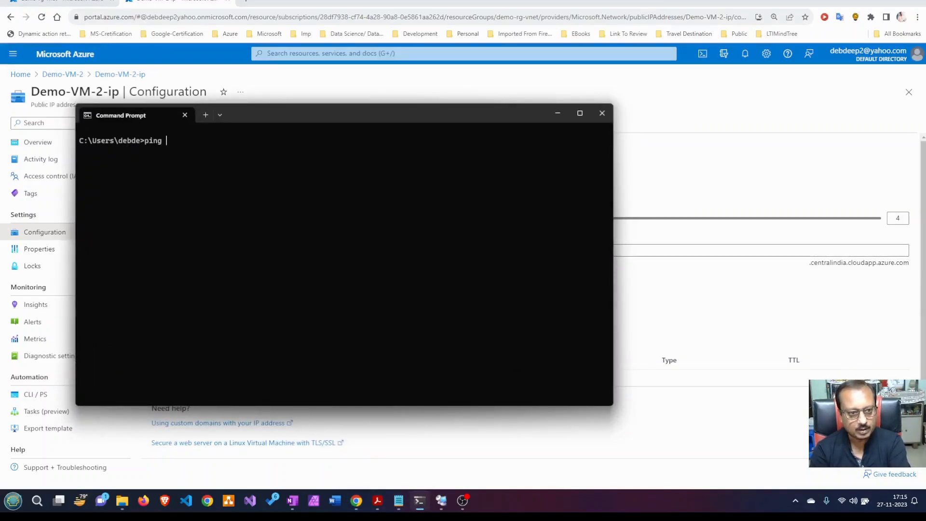
type("ng")
key("ctrl+v")
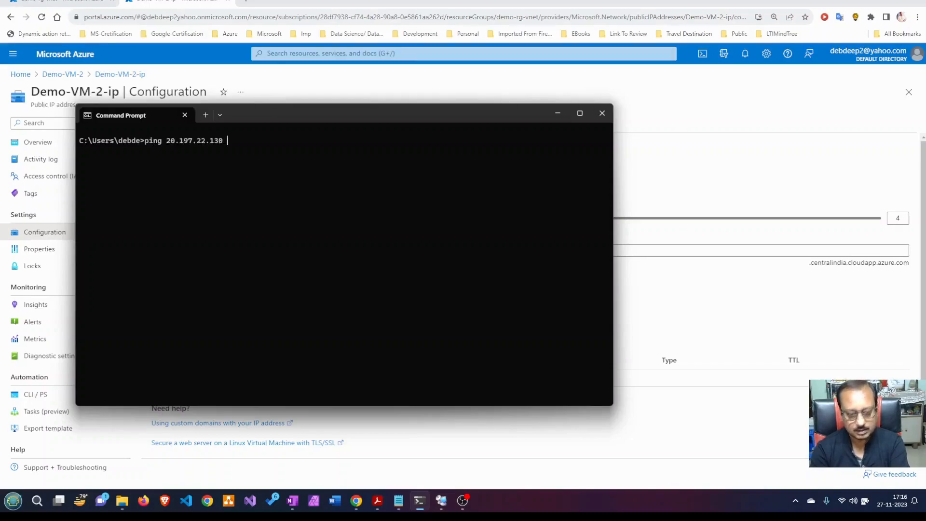
key("Return")
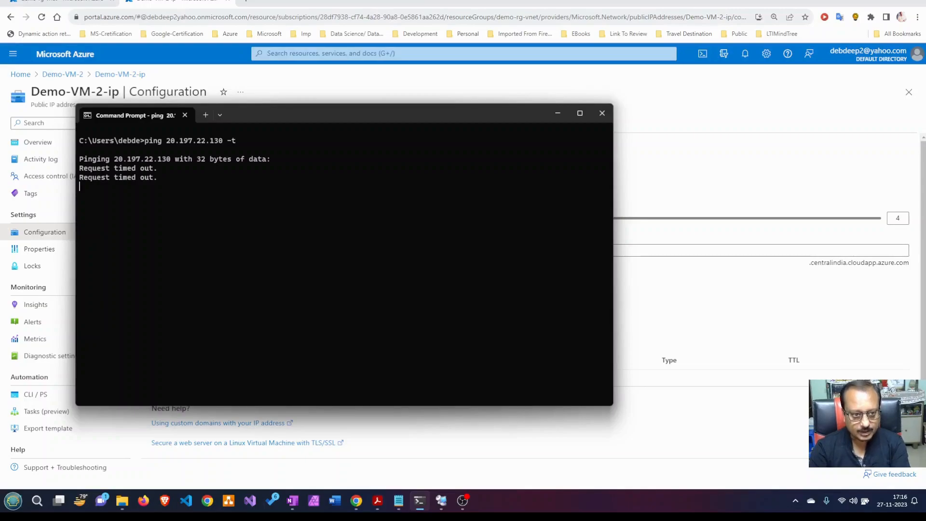
- Stop the ping, clear and minimize the local Command Prompt, and go back to the Demo-VM-2 overview in the Azure portal
key("ctrl+c")
type("cls")
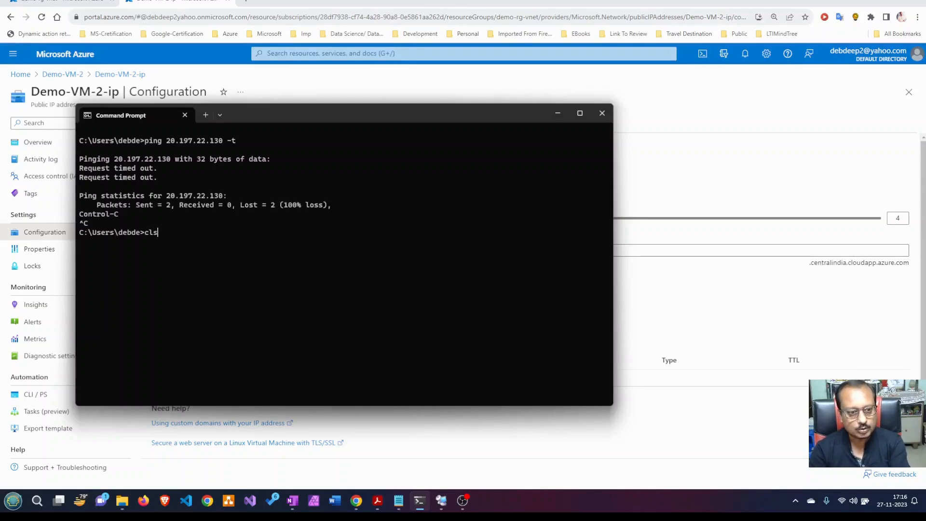
key("Return")
left_click(557, 114)
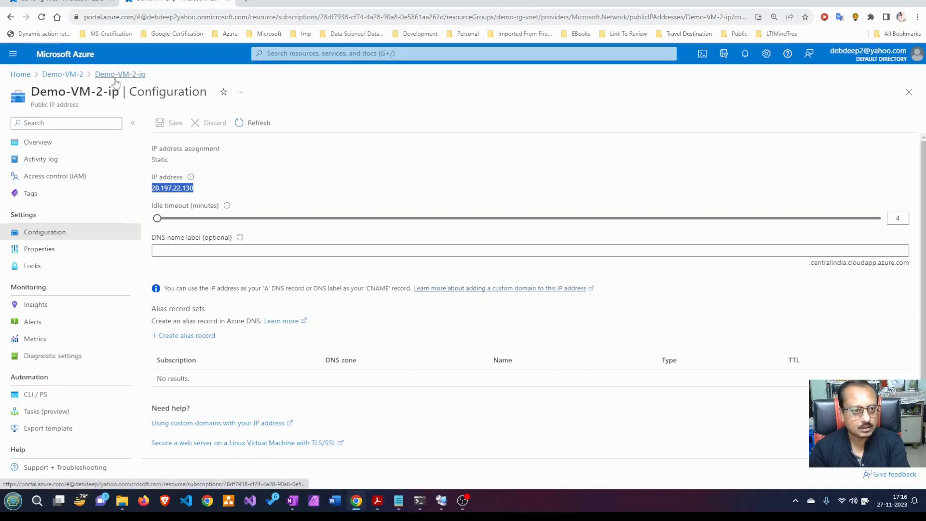
left_click(74, 76)
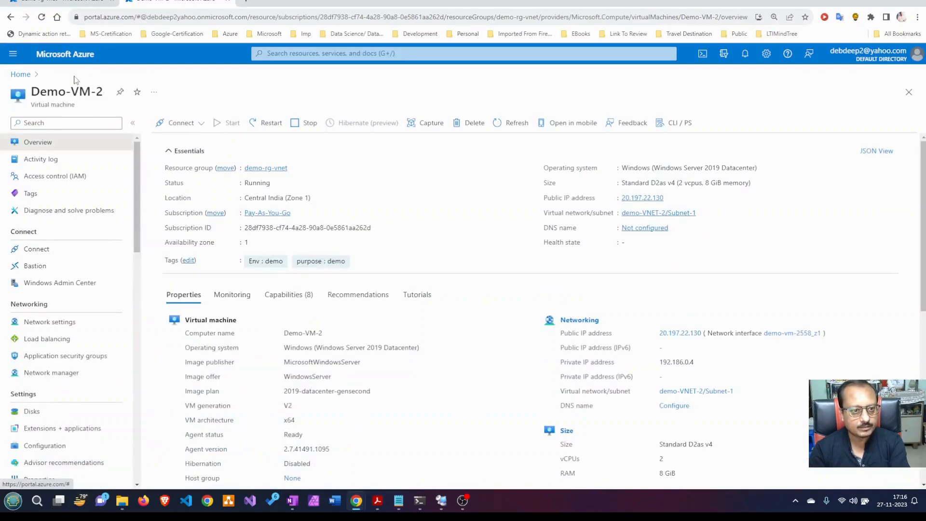
- Switch to Remote Desktop Connection Manager, dismiss the Server Manager message on Demo-VM-1, and briefly review the network peering diagram in the PDF
left_click(440, 504)
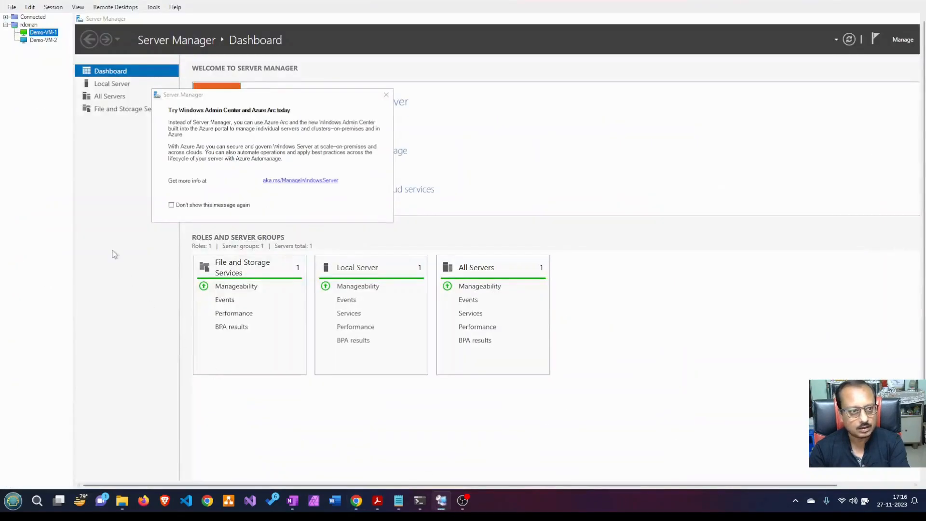
left_click(386, 94)
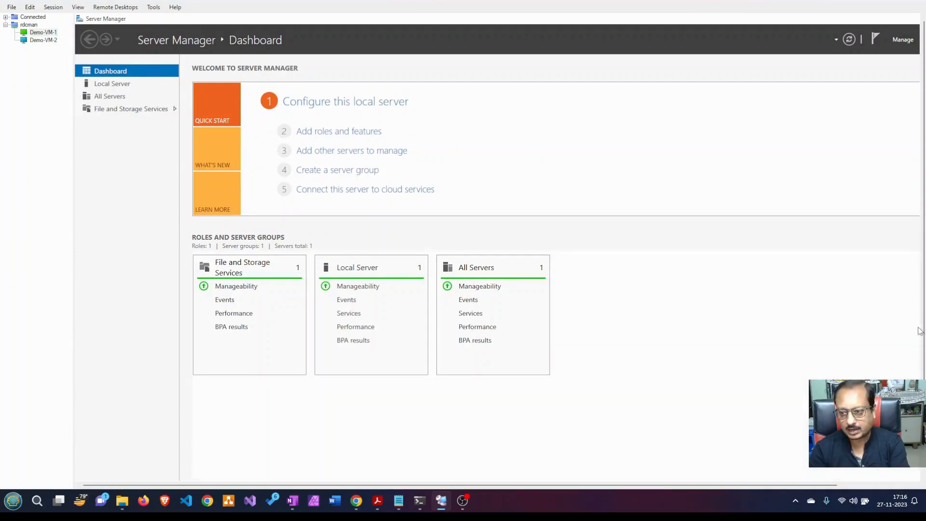
scroll(919, 332, "down", 2)
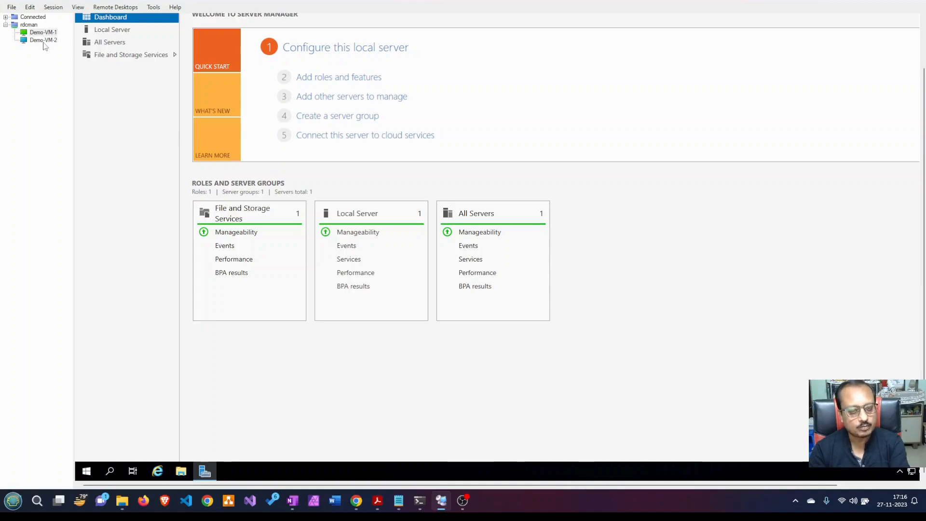
left_click(379, 504)
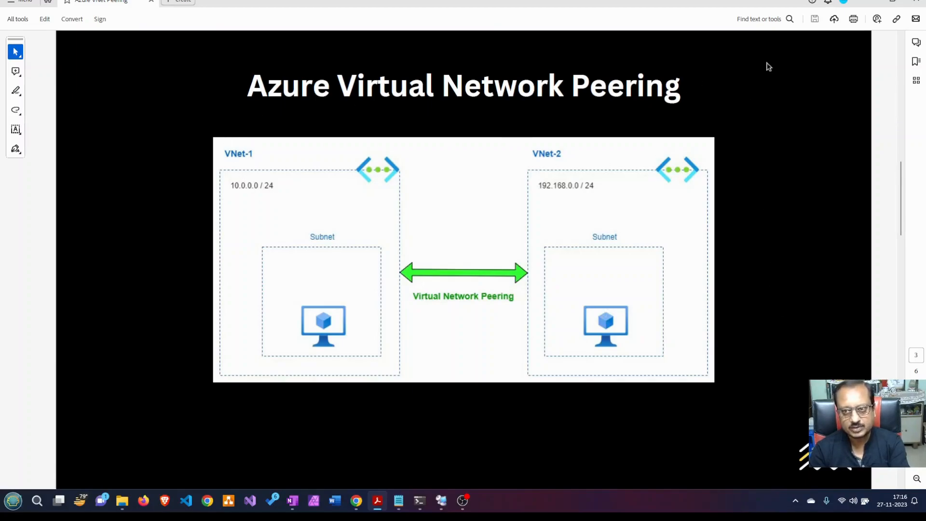
left_click(872, 2)
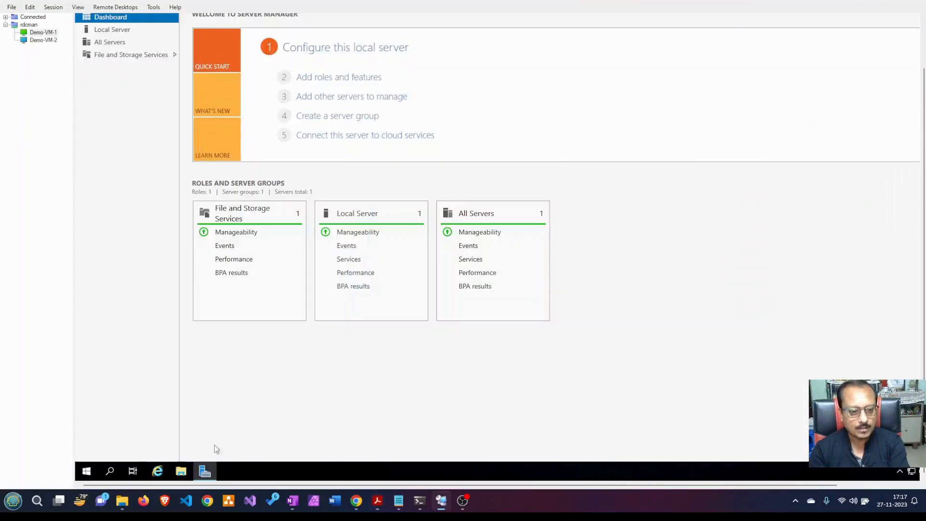
- Open a Command Prompt inside the Demo-VM-1 session and ping the public IP 20.197.22.130
left_click(112, 472)
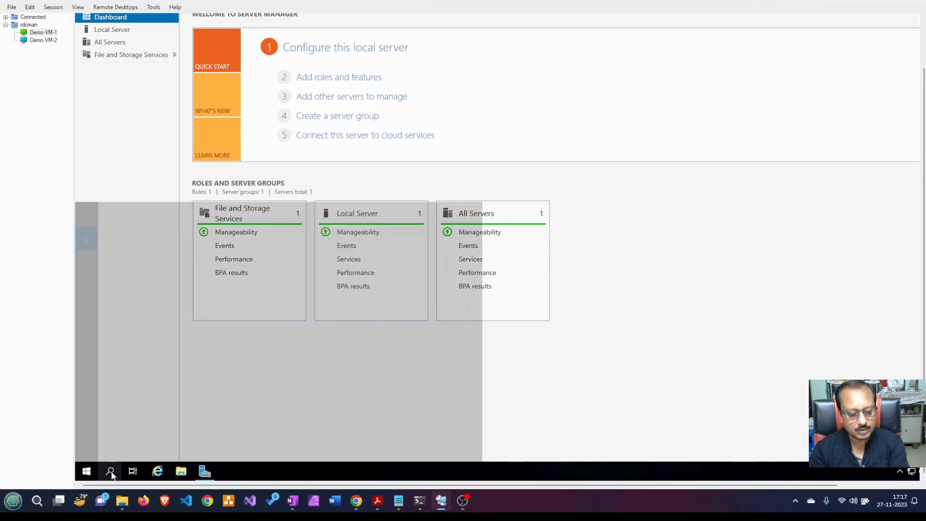
left_click(112, 472)
left_click(112, 472)
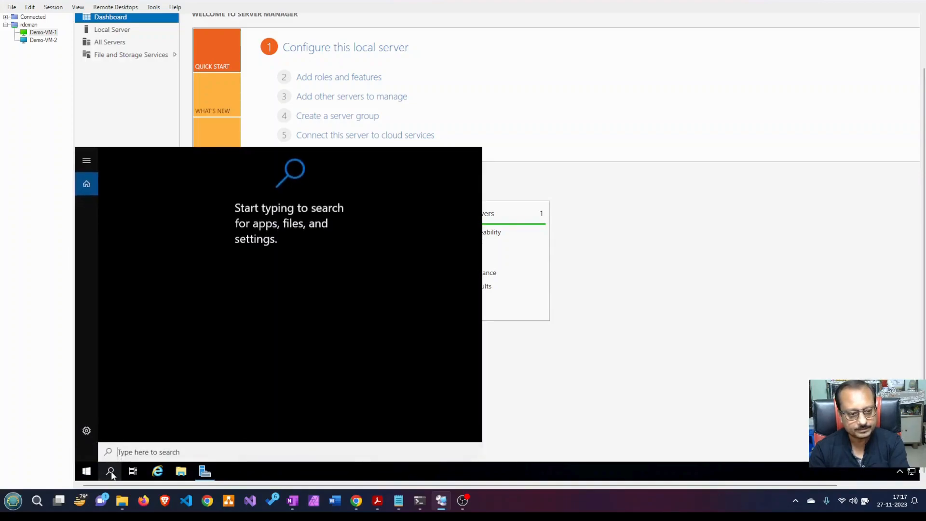
type("cmd")
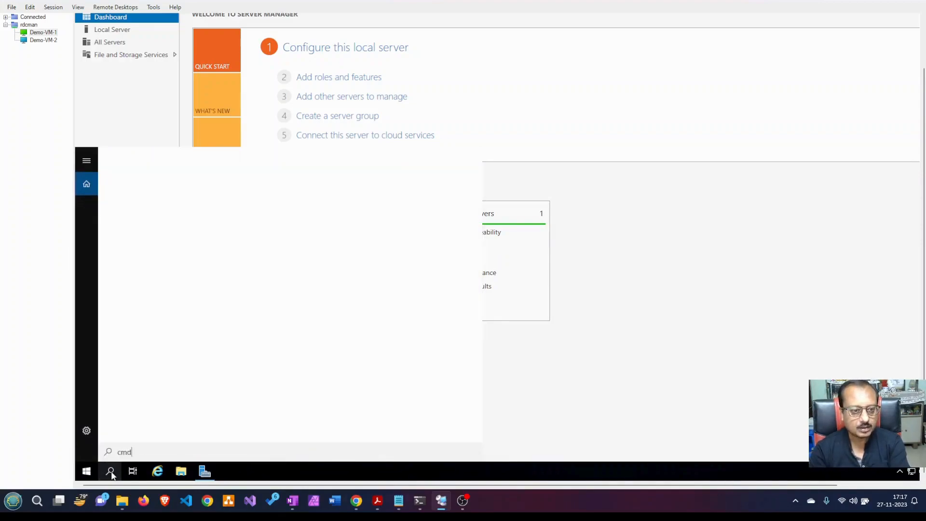
left_click(230, 216)
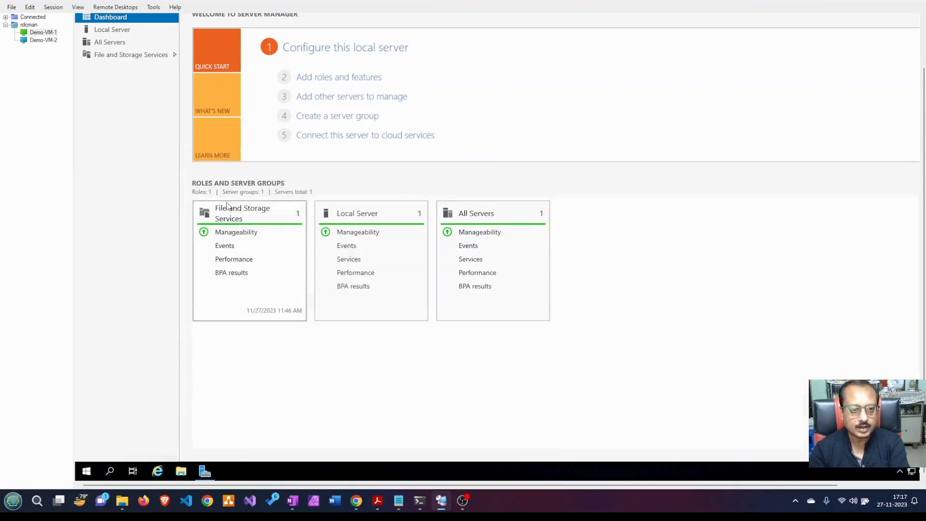
type("ping 20.197.22.130")
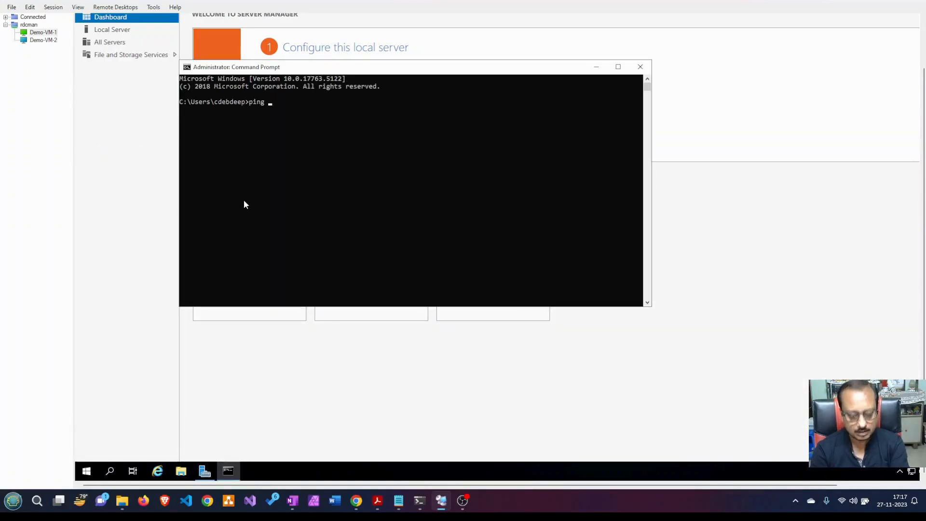
key("Return")
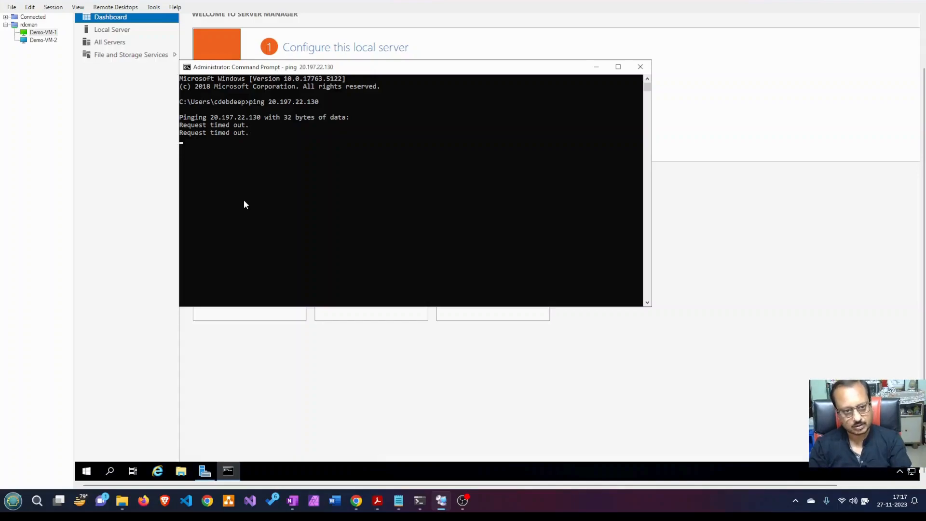
- Stop the ping on Demo-VM-1, clear its console with cls and minimize the Command Prompt
key("ctrl+c")
type("c")
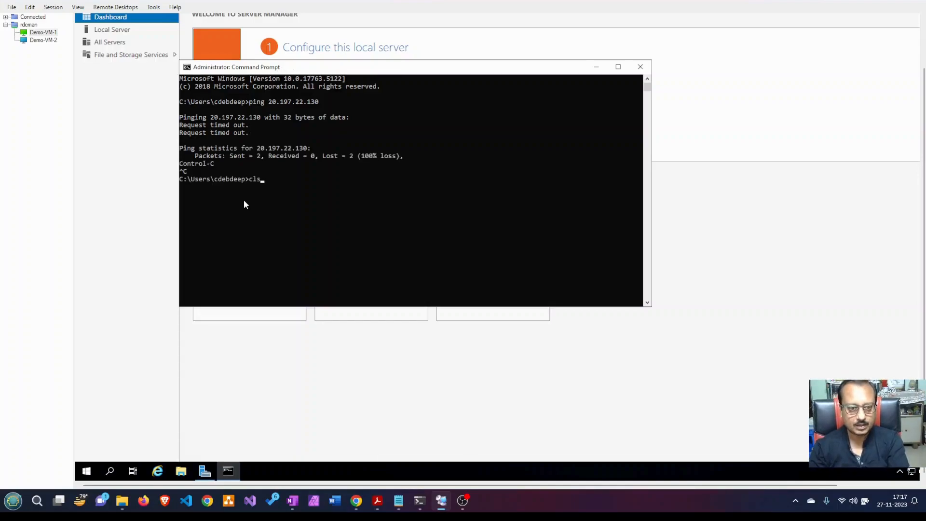
type("ls")
key("Return")
left_click(596, 67)
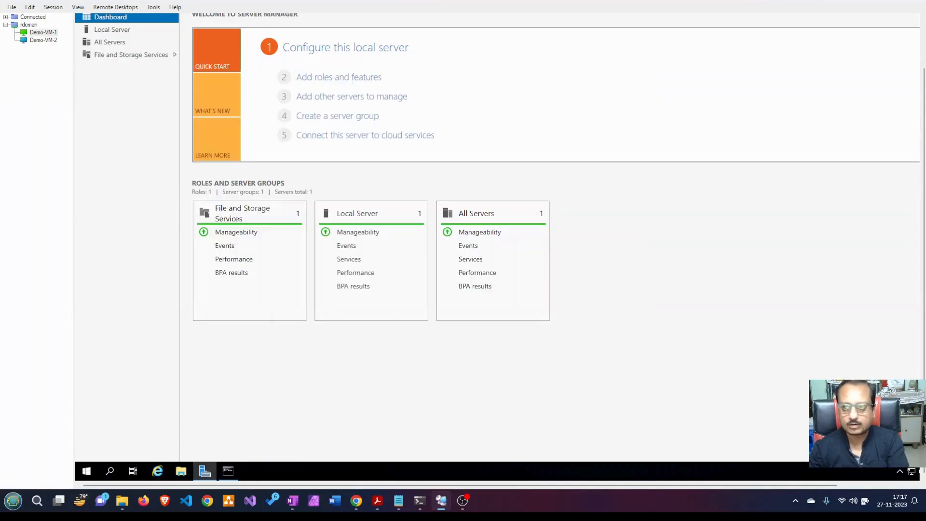
- Switch to the Azure portal and open the network settings of the Demo-VM-2 virtual machine
key("alt+Tab")
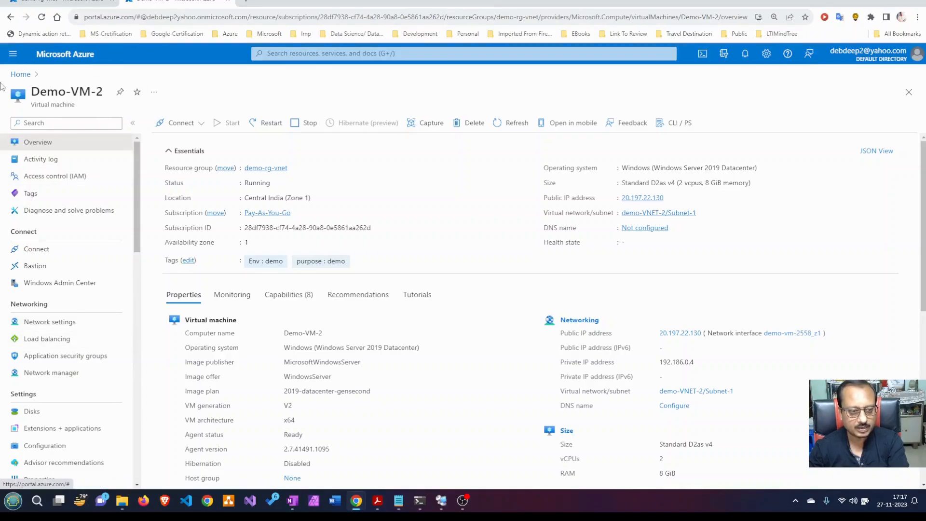
left_click(60, 323)
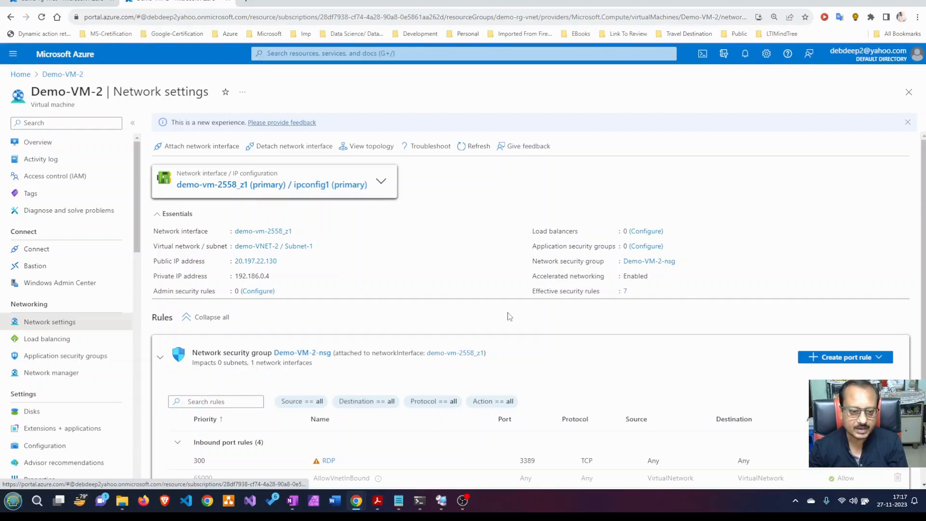
- Examine the inbound and outbound port rules of the Demo-VM-2-nsg network security group, especially DenyAllInBound
scroll(507, 317, "down", 1)
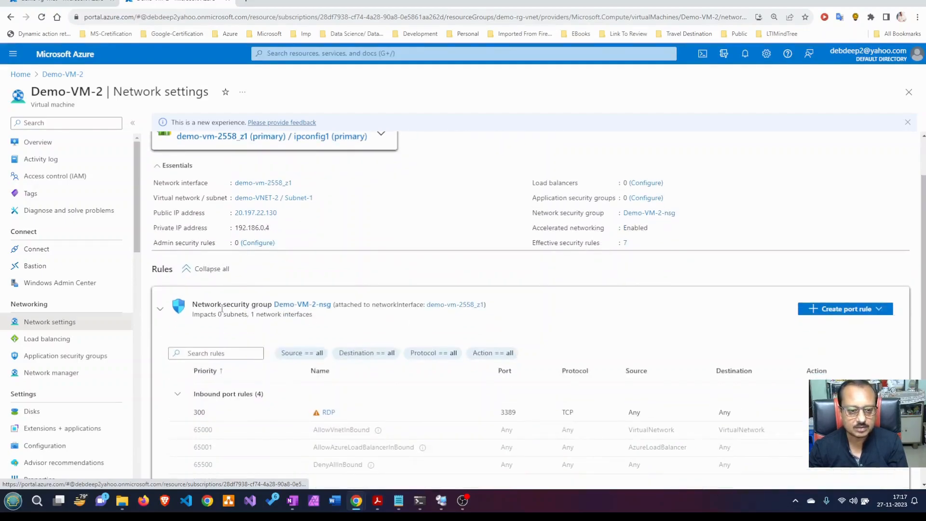
left_click_drag(193, 307, 272, 305)
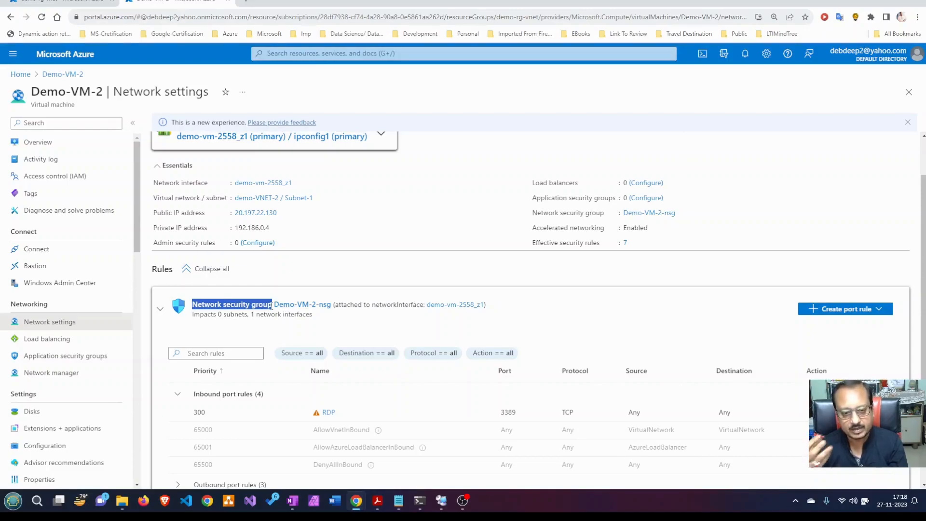
left_click(694, 337)
scroll(695, 337, "down", 1)
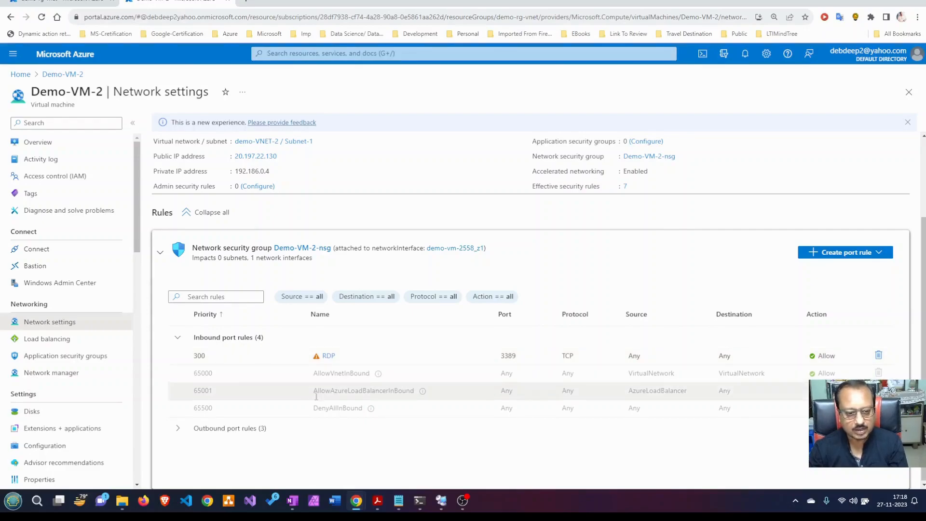
left_click(178, 428)
scroll(426, 356, "down", 1)
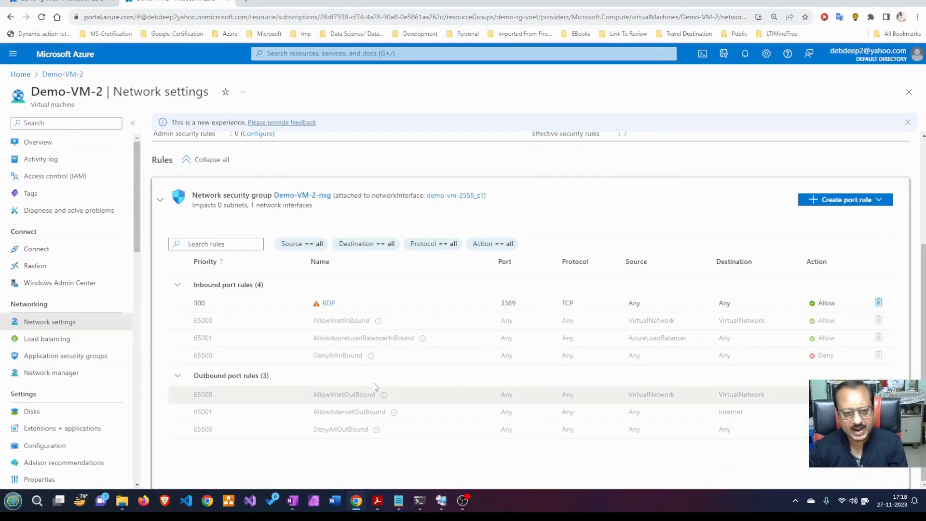
double_click(351, 320)
left_click(350, 334)
double_click(339, 355)
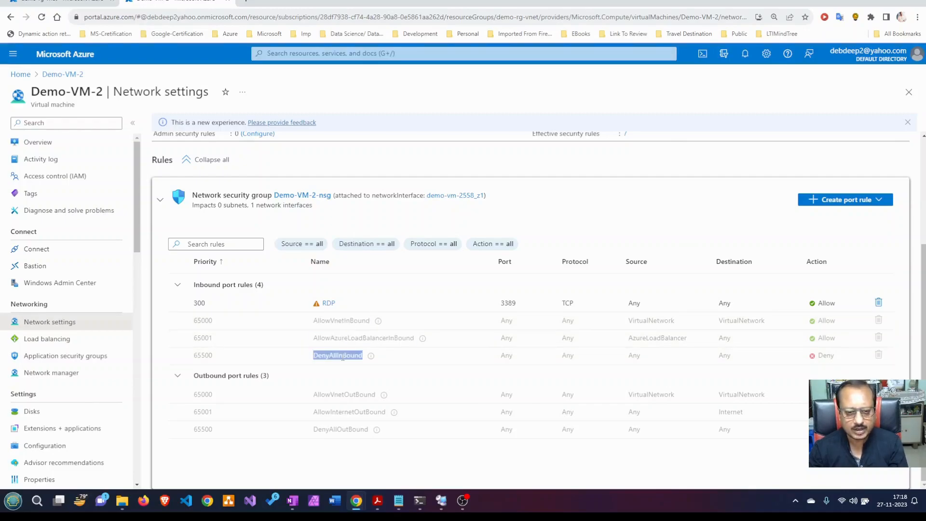
left_click(343, 322)
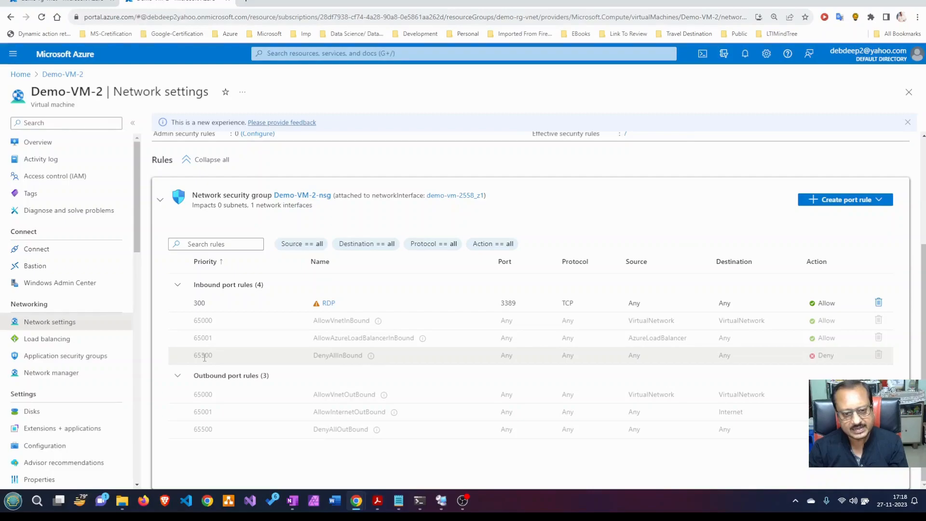
double_click(335, 357)
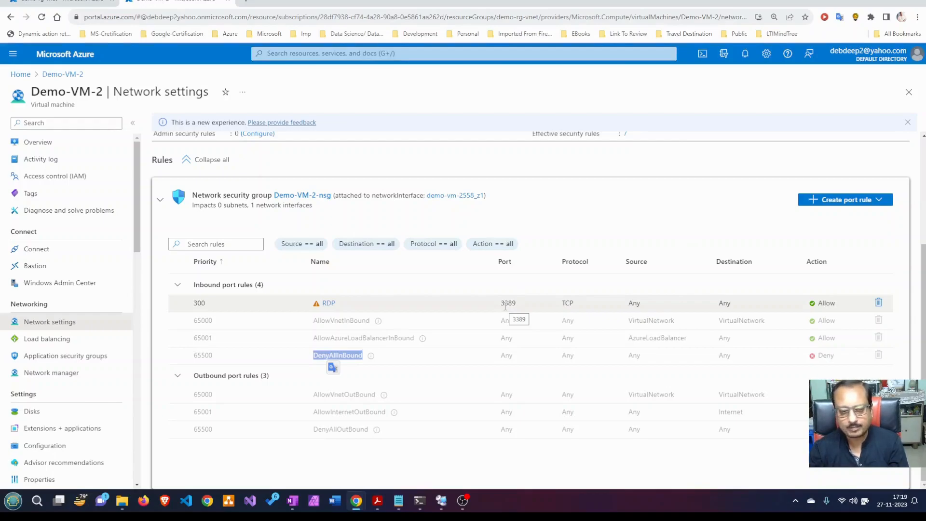
- Start a new inbound port rule for Demo-VM-2-nsg with protocol ICMP and destination port range *
left_click(887, 203)
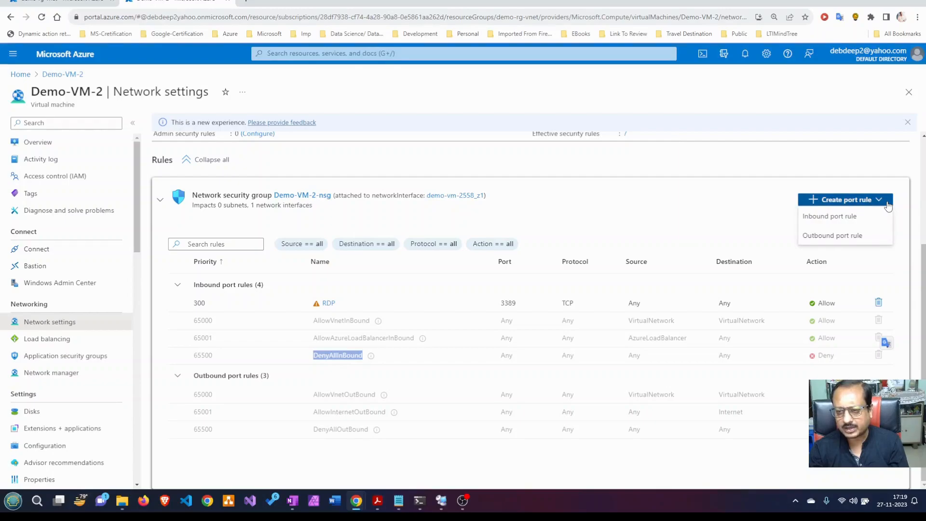
left_click(851, 218)
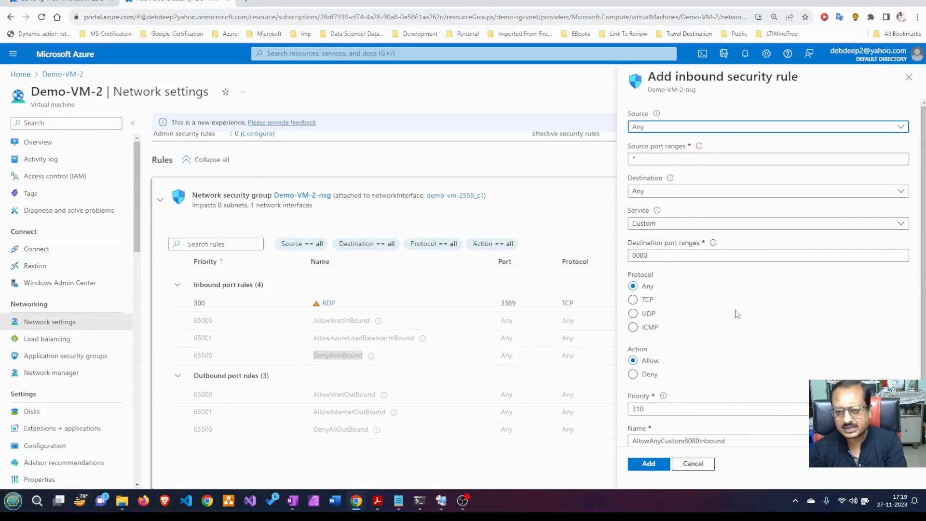
scroll(737, 315, "down", 1)
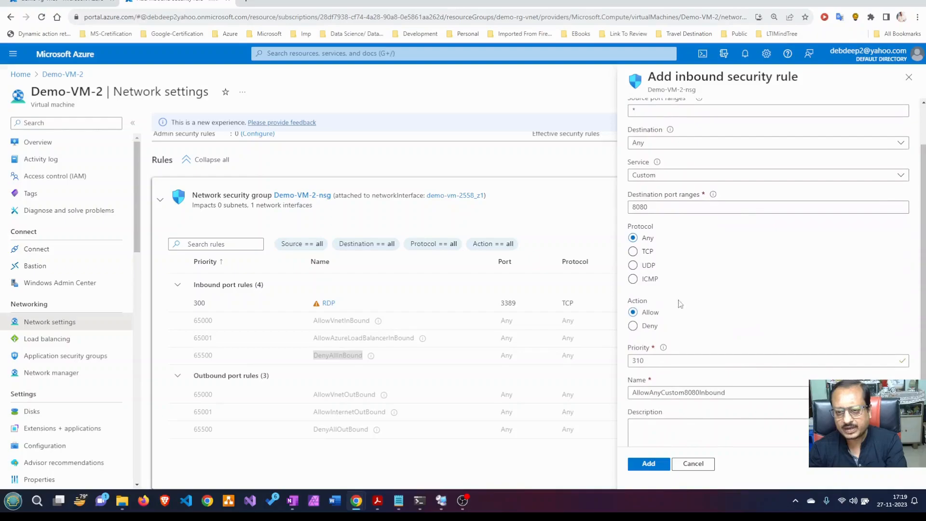
left_click(634, 280)
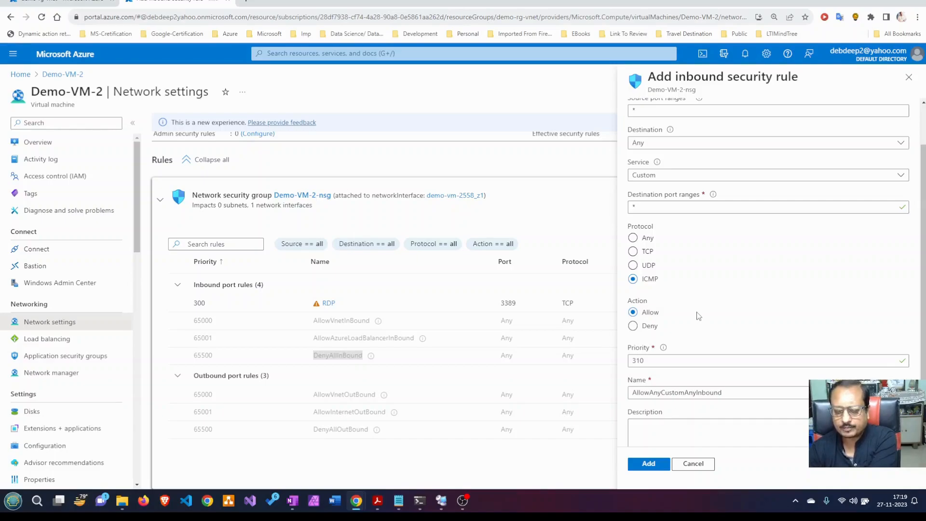
scroll(699, 315, "down", 1)
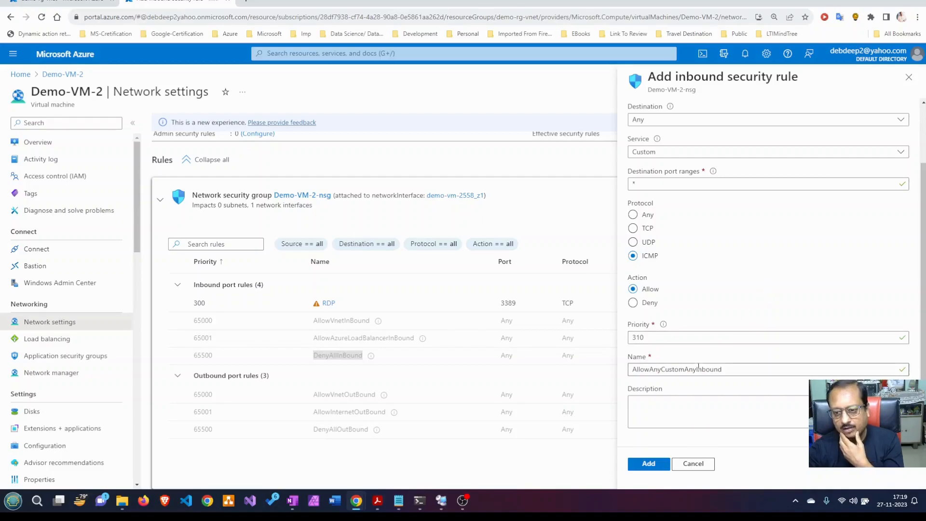
- Review the inbound rule's source options and remaining settings, keep the source as Any, and add the rule with action Allow
scroll(736, 290, "up", 2)
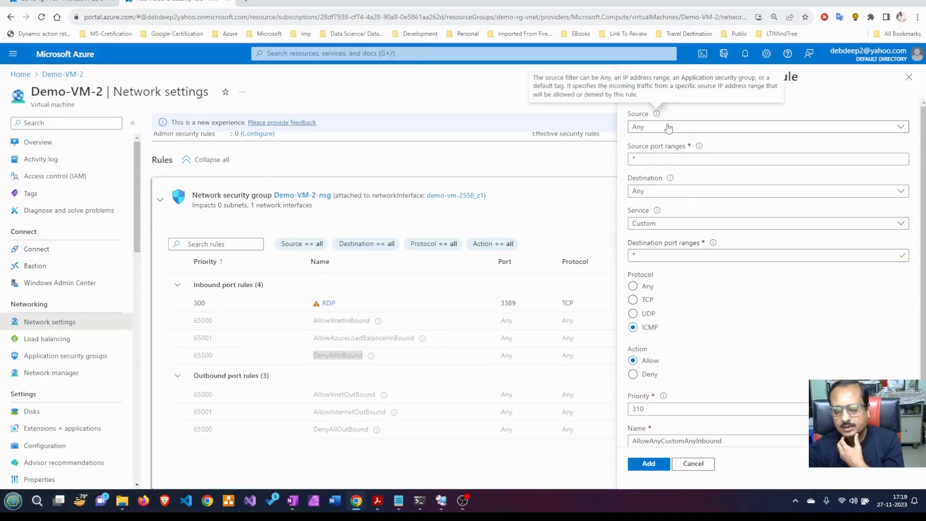
left_click(714, 131)
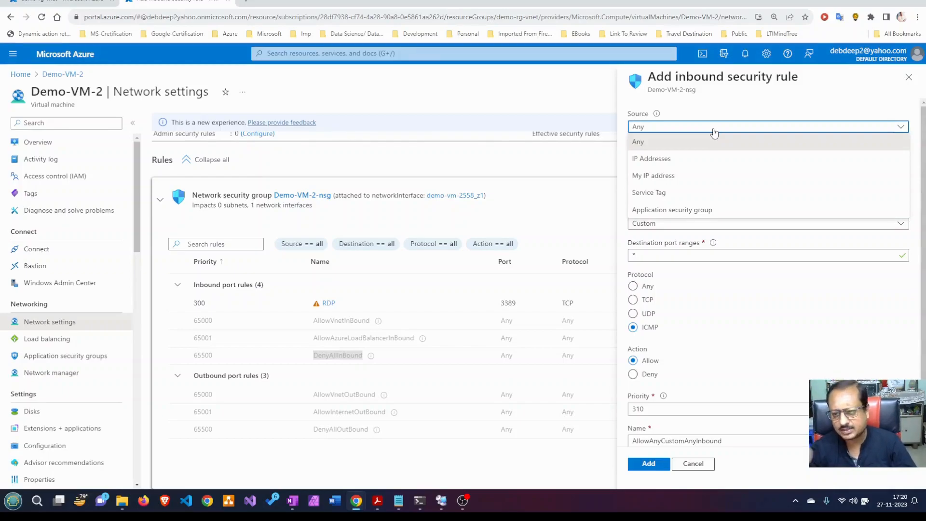
left_click(714, 131)
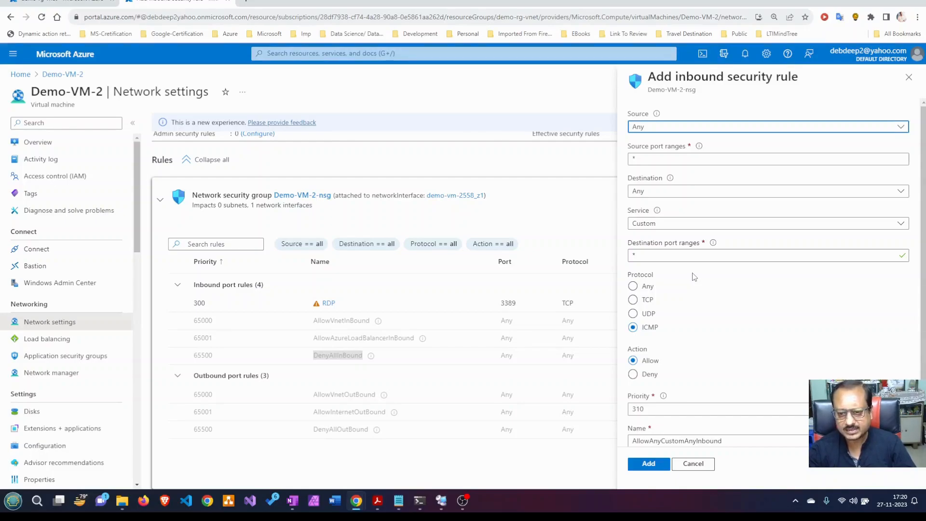
scroll(694, 276, "down", 2)
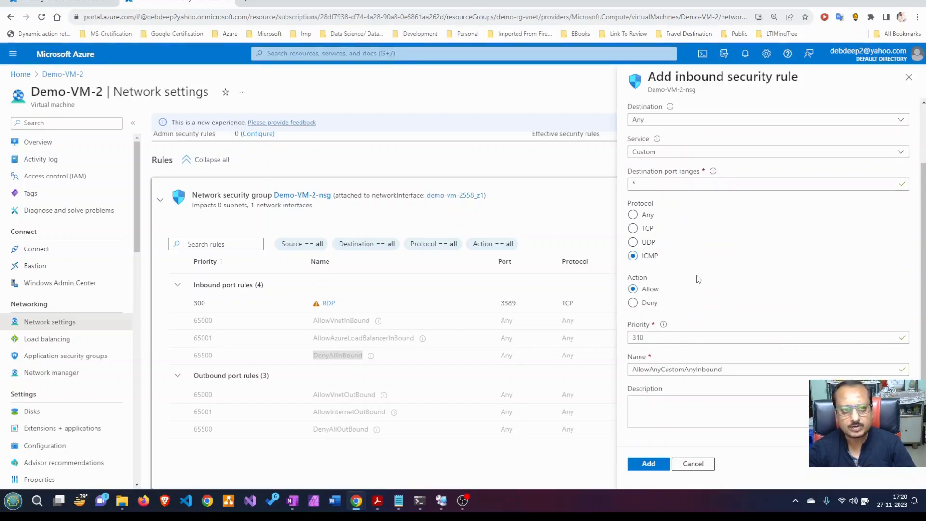
scroll(698, 280, "up", 2)
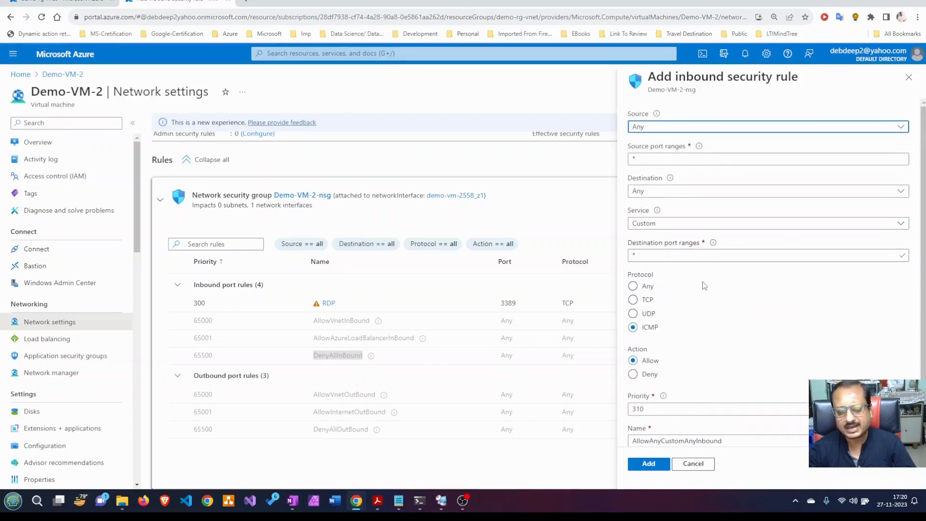
scroll(703, 286, "down", 2)
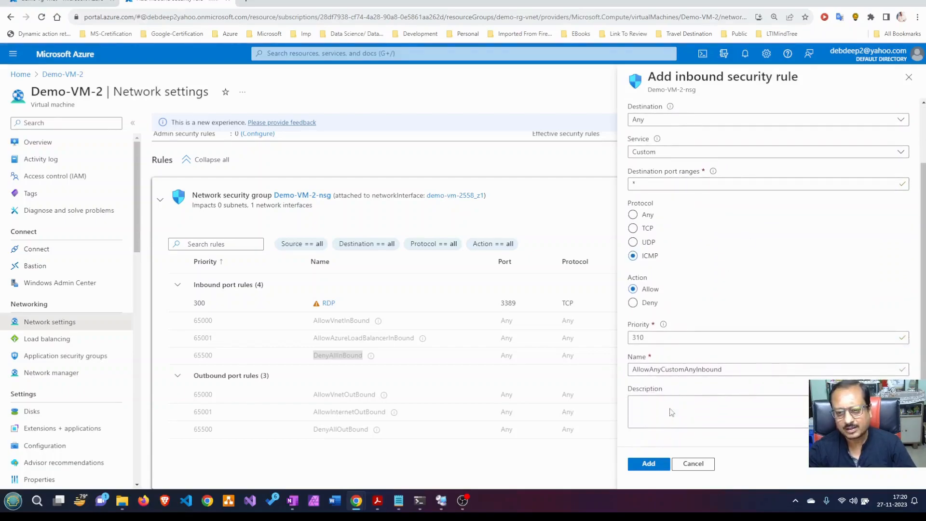
left_click(656, 464)
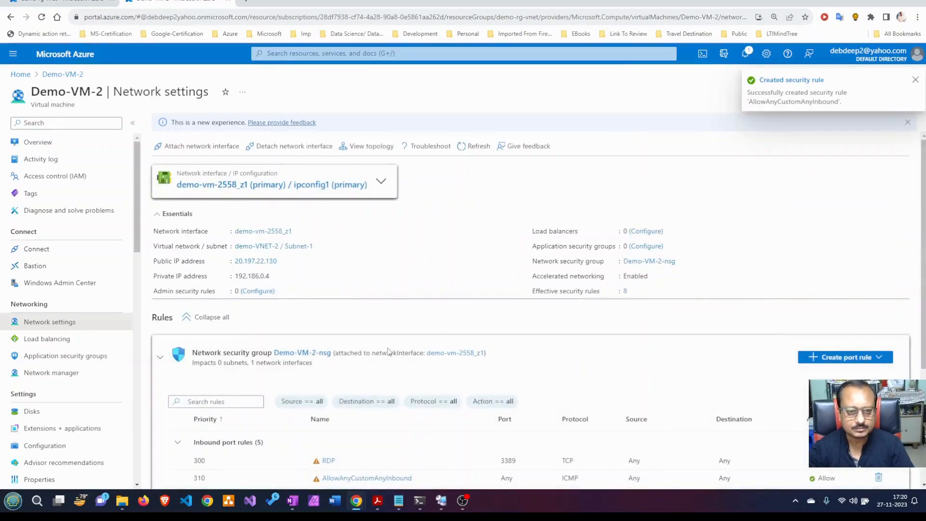
- Check the added ICMP rule among the inbound port rules and display the outbound port rules again
scroll(419, 352, "down", 3)
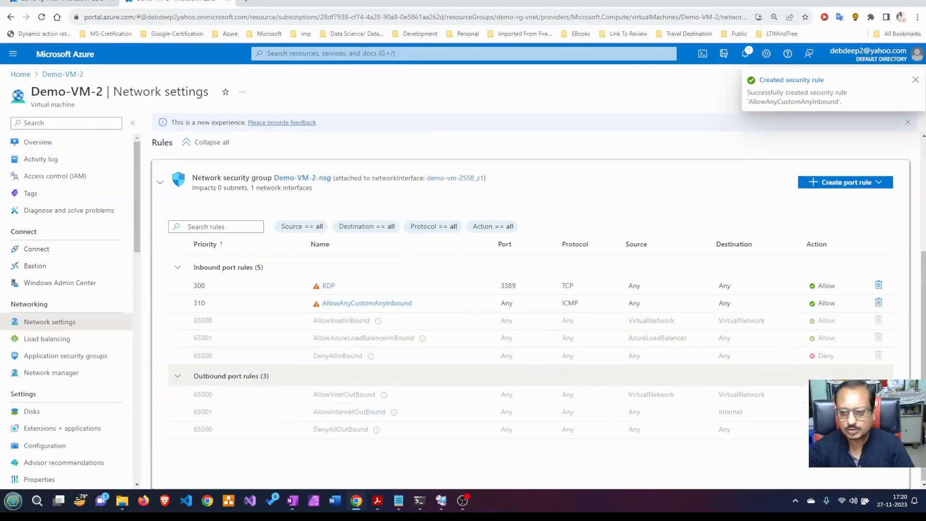
left_click(250, 379)
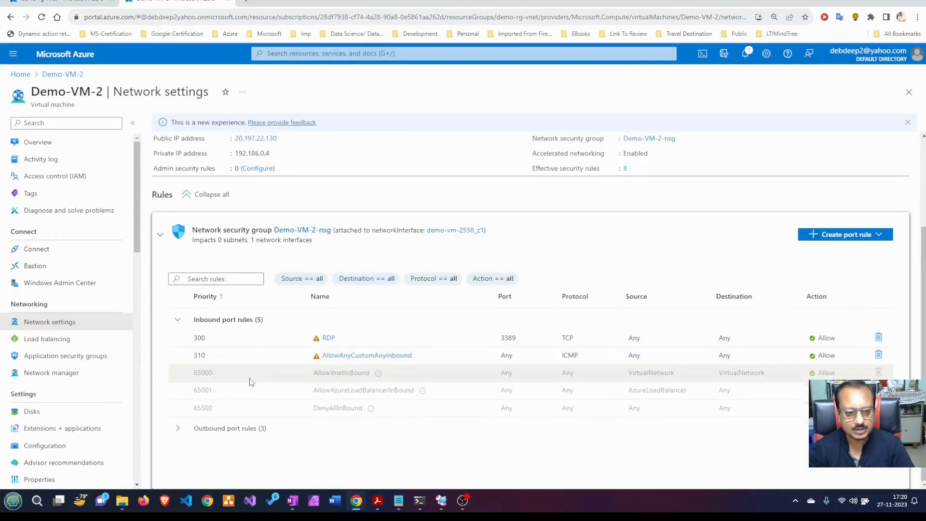
left_click(178, 428)
scroll(656, 399, "down", 1)
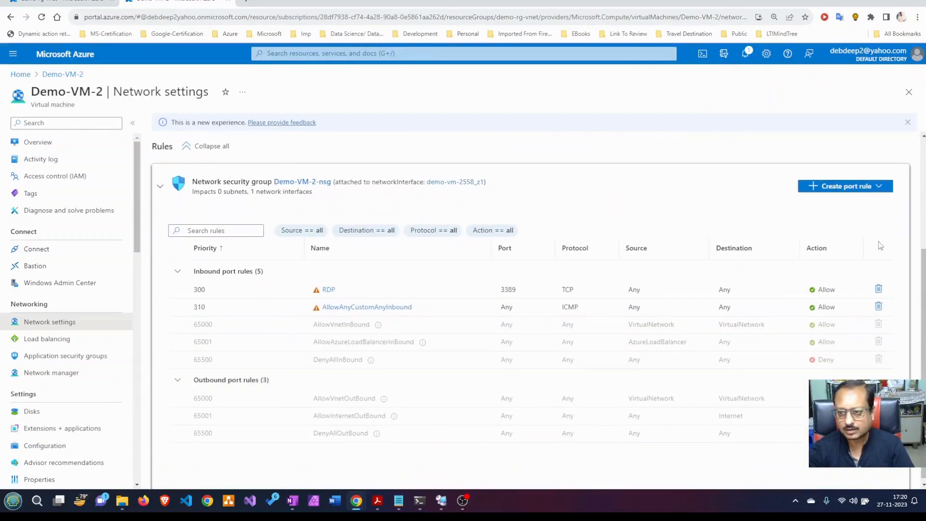
- Start a new outbound port rule for Demo-VM-2-nsg with protocol ICMP and destination port range *
left_click(877, 188)
left_click(836, 224)
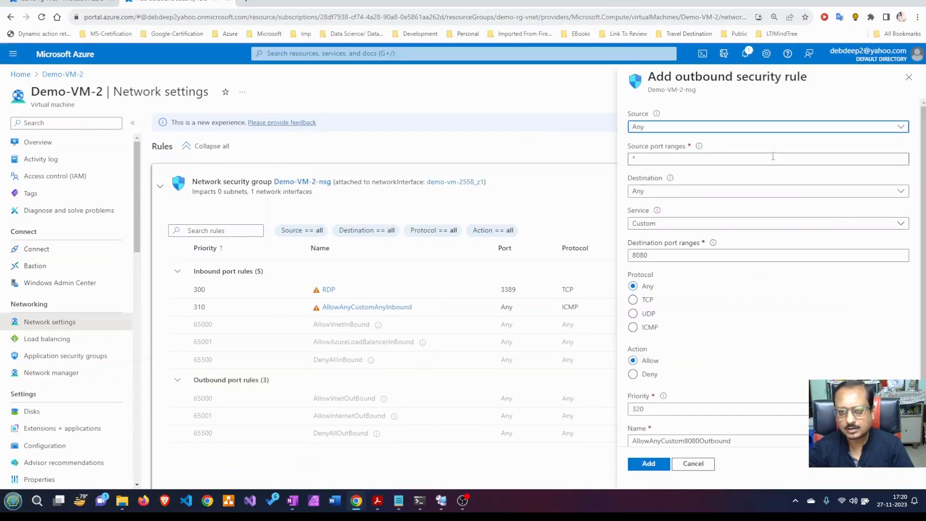
left_click(633, 327)
double_click(685, 260)
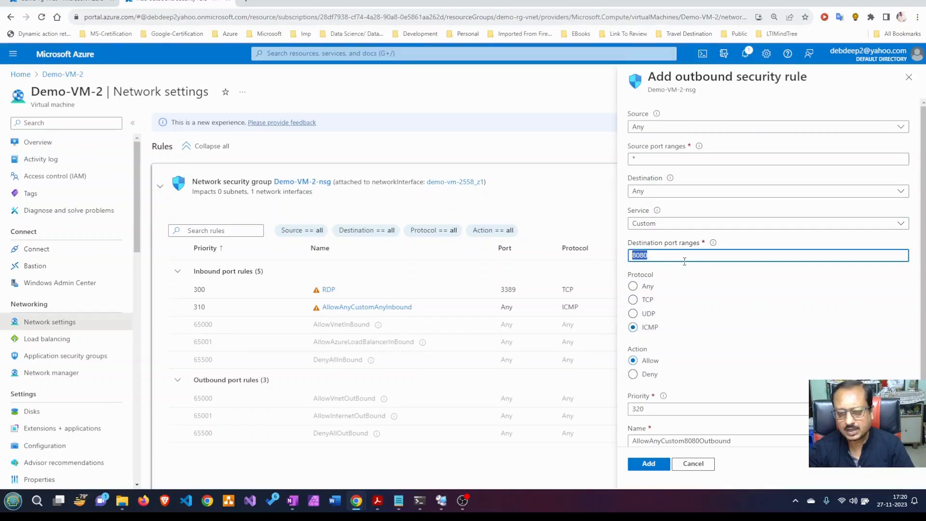
left_click(708, 324)
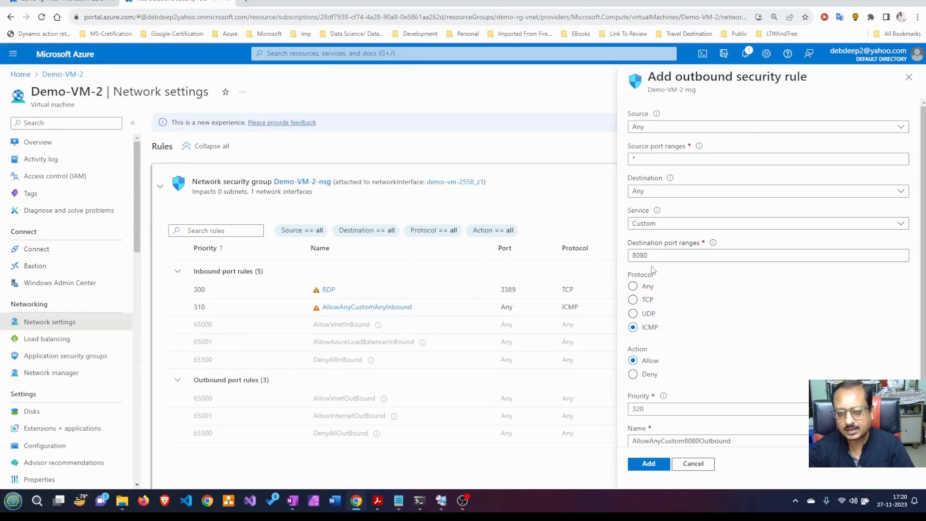
double_click(654, 258)
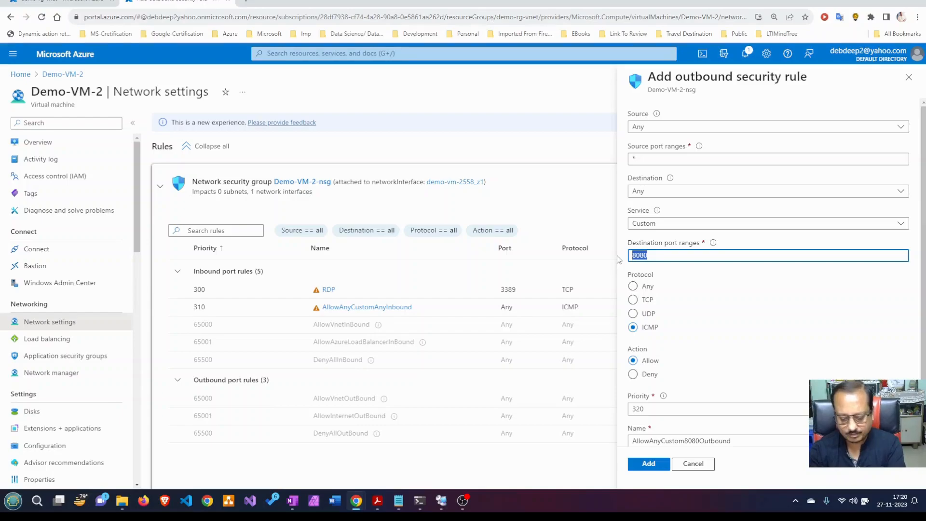
type("*")
left_click(746, 326)
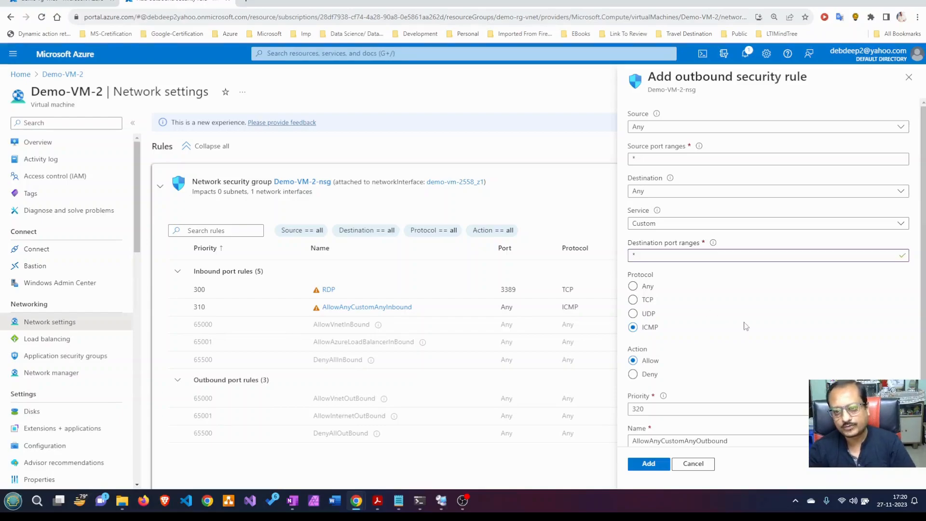
- Review the outbound rule's settings, add it with action Allow, and check the updated list of port rules
scroll(746, 328, "down", 2)
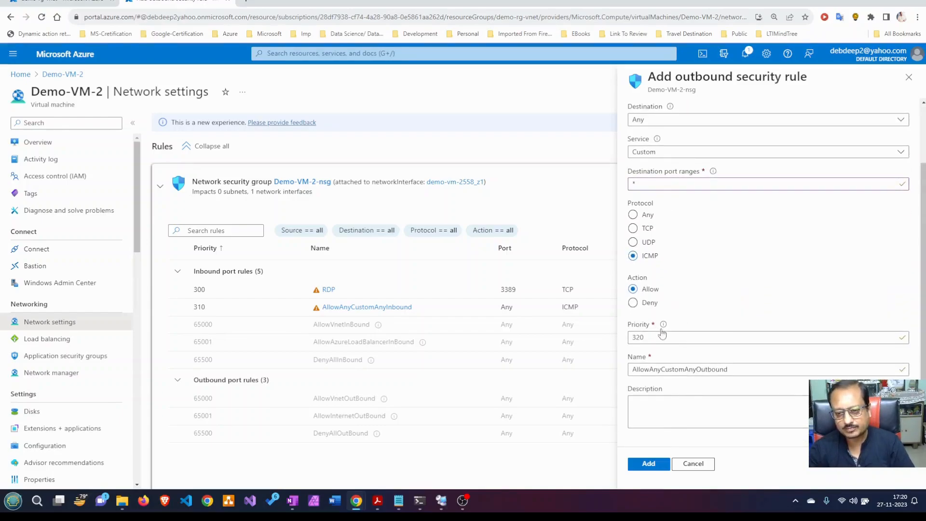
scroll(693, 338, "up", 2)
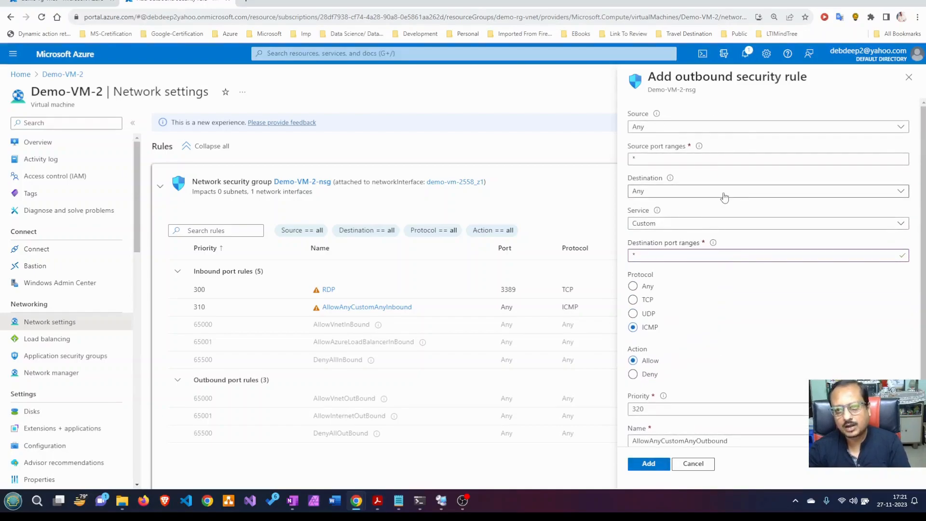
scroll(724, 197, "down", 2)
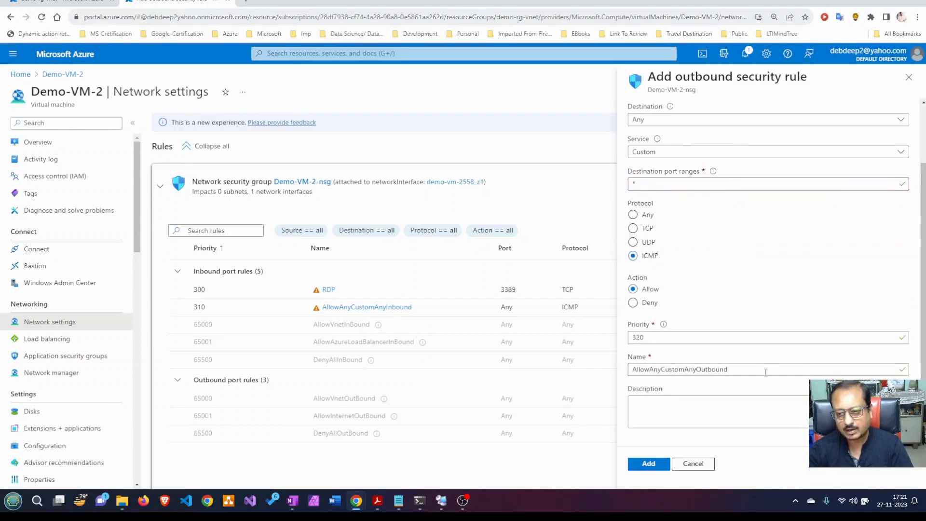
left_click(638, 465)
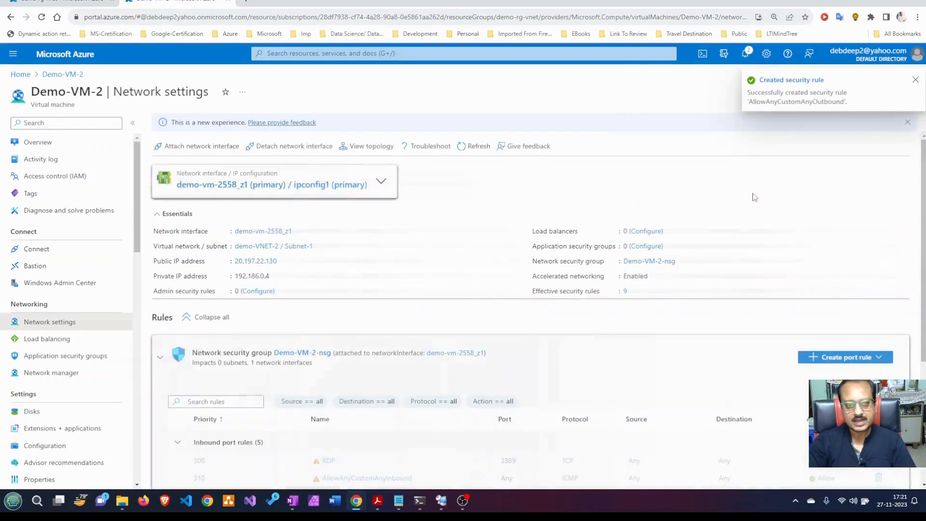
scroll(460, 262, "down", 2)
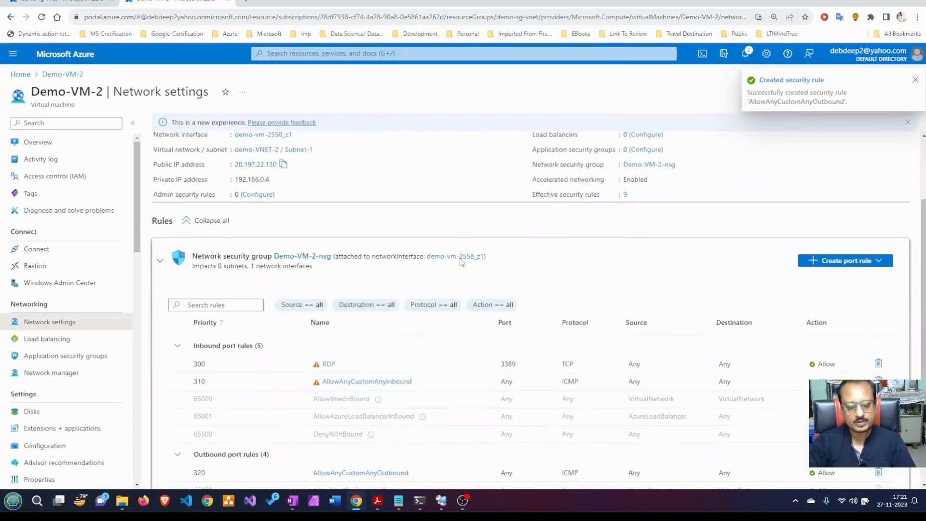
scroll(461, 262, "down", 2)
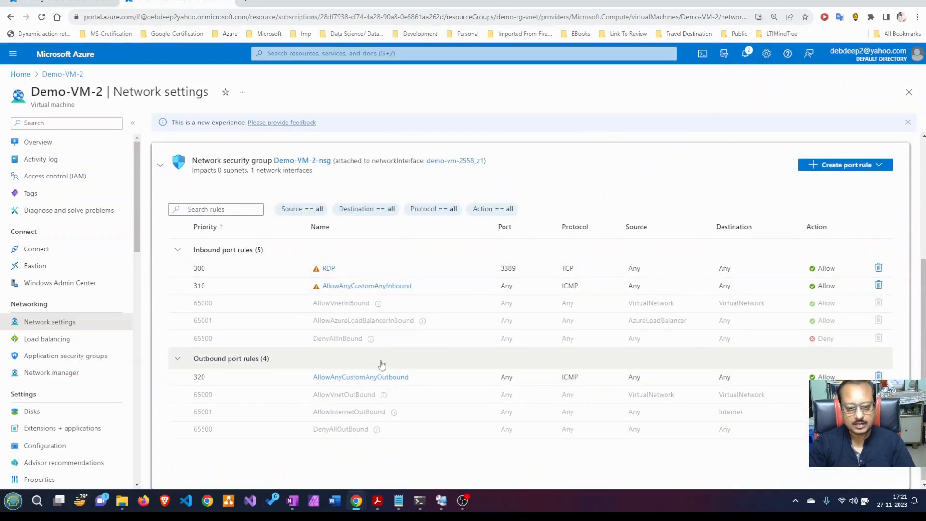
- Switch to the local Command Prompt and start a continuous ping to Demo-VM-2 with ping 20.197.22.130 -t
left_click(419, 501)
type("ping 20.197.22.130 -t")
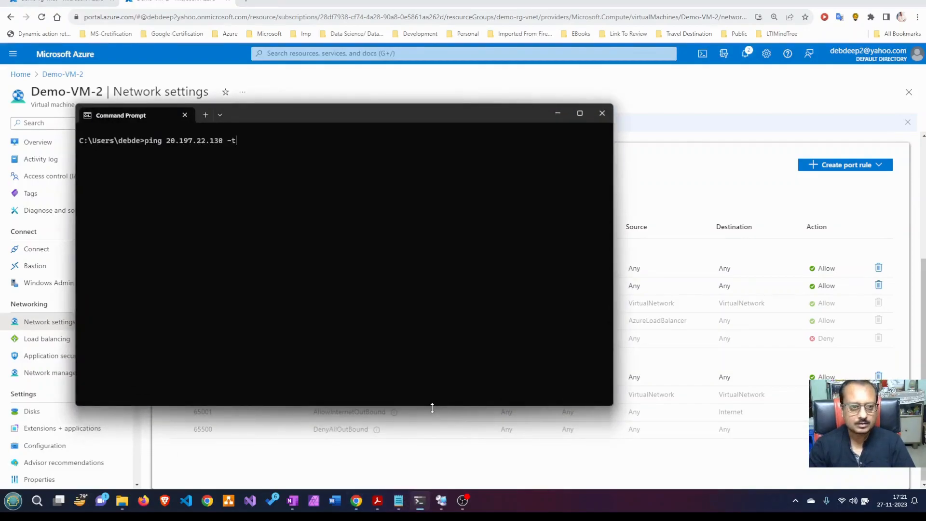
key("Return")
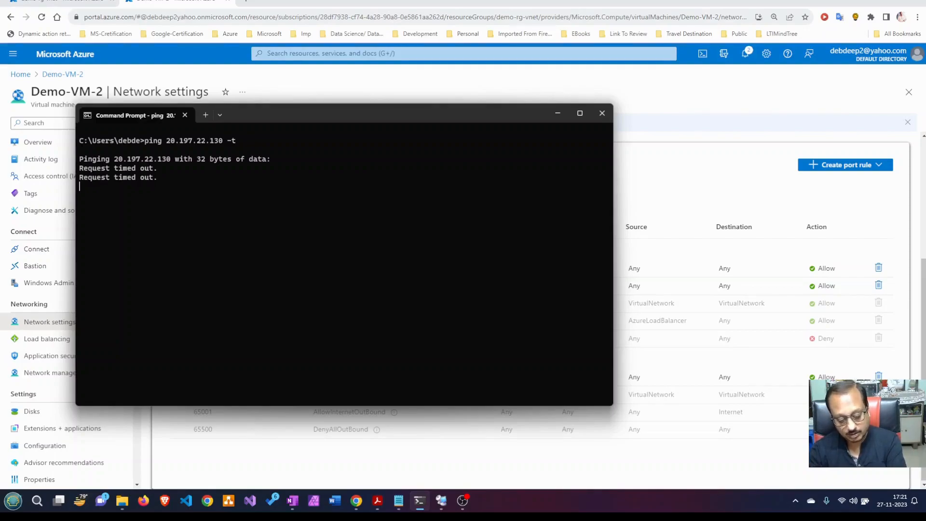
- Stop the running ping in the local Command Prompt, clear its output and put the window away
key("ctrl+c")
type("cls")
key("Return")
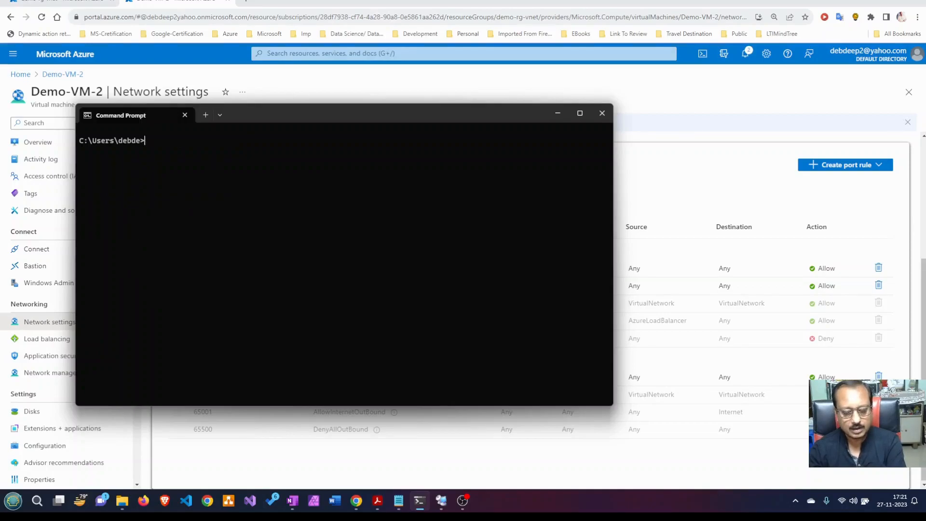
left_click(557, 115)
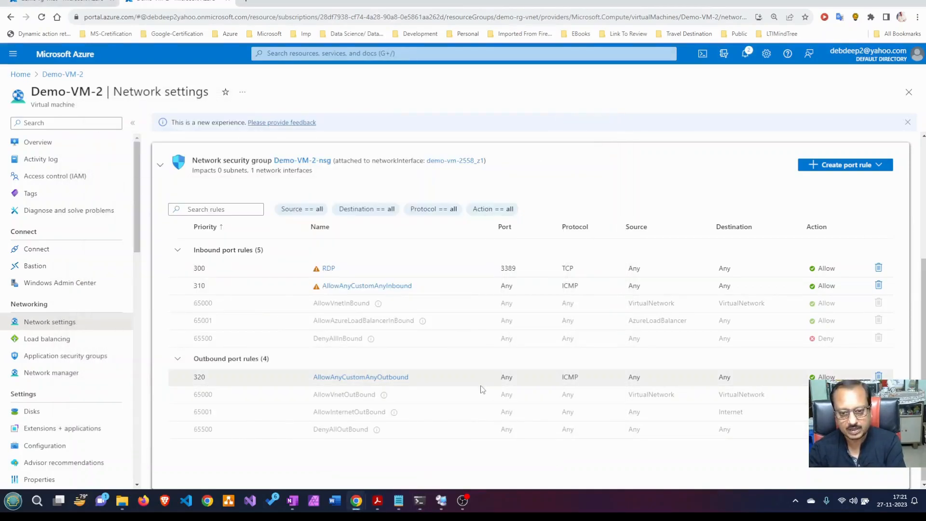
- Switch to Remote Desktop Connection Manager and start ping 20.197.22.130 -t in Demo-VM-1's Command Prompt
left_click(444, 507)
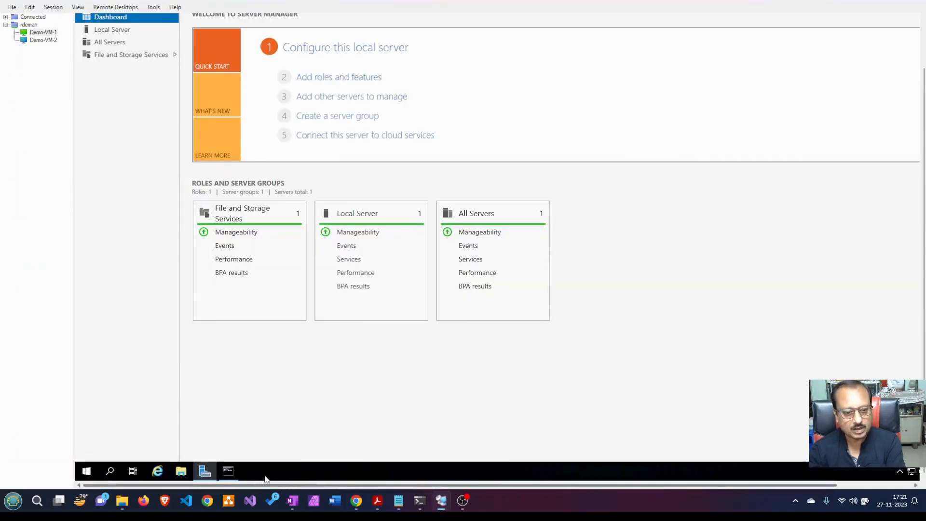
left_click(228, 471)
type("ping 20.197.22.130 -t")
key("Return")
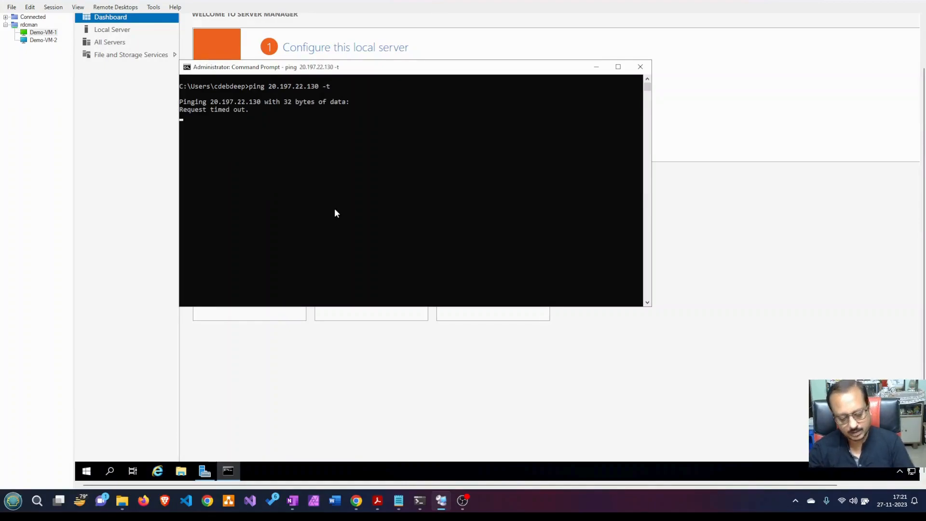
- Stop the continuous ping on Demo-VM-1, clear the output and exit its Command Prompt
key("ctrl+c")
type("cls")
key("Return")
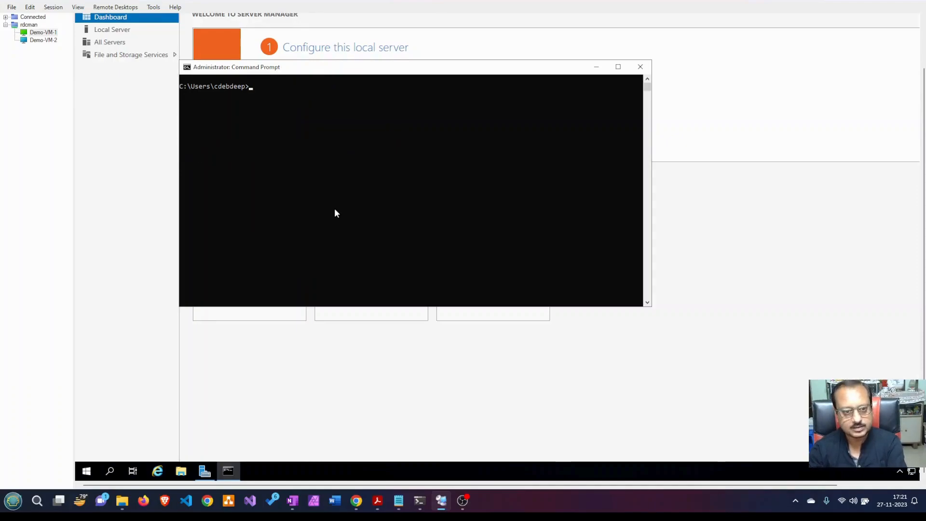
type("exit")
key("Return")
- Bring up the Demo-VM-2 remote session and dismiss Server Manager's Windows Admin Center message
left_click(44, 41)
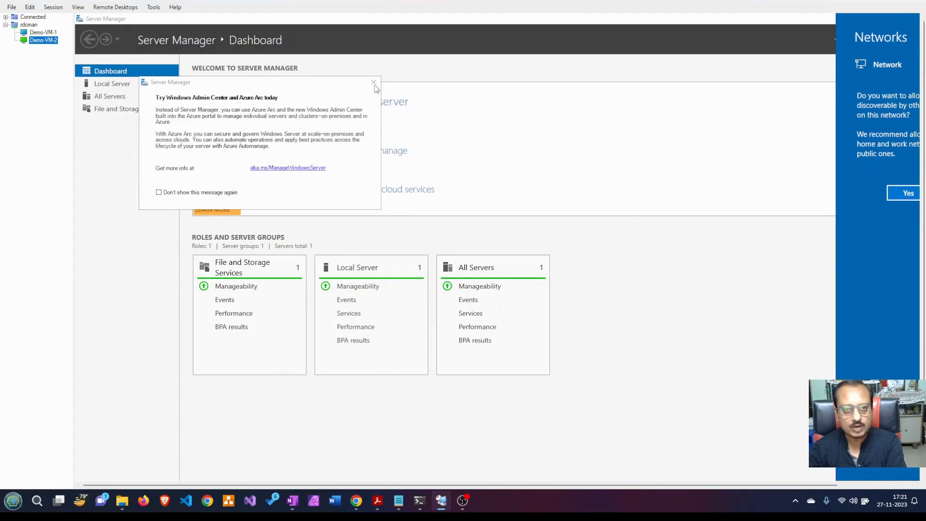
left_click(373, 83)
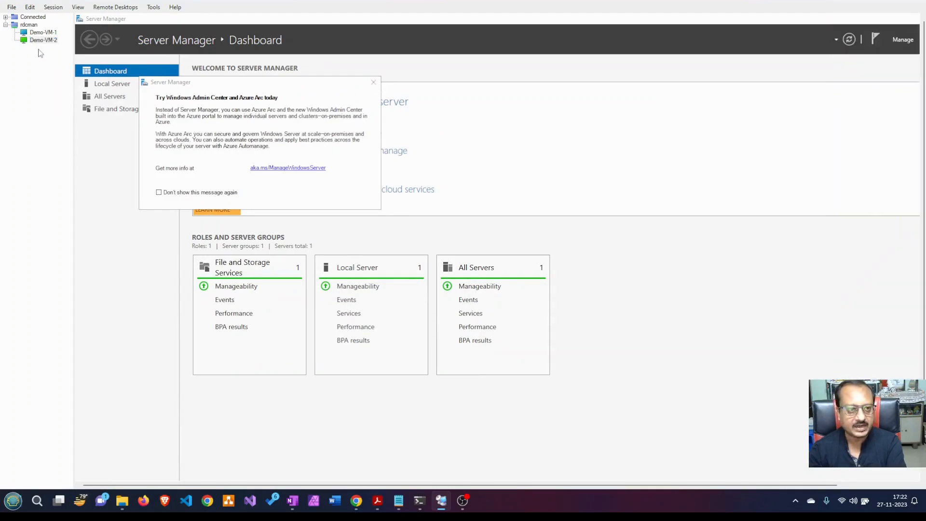
left_click(40, 42)
left_click(374, 82)
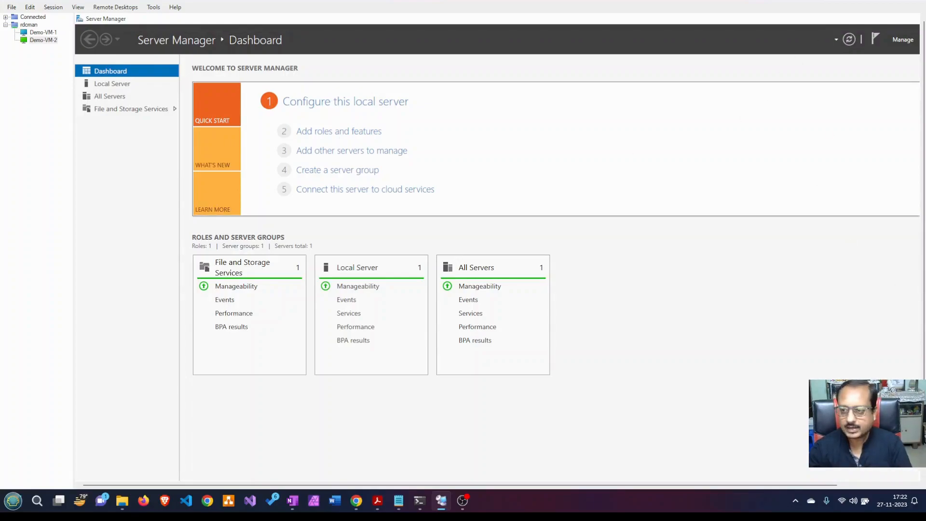
- Search for firewall on Demo-VM-2 and open Windows Defender Firewall
scroll(925, 200, "down", 3)
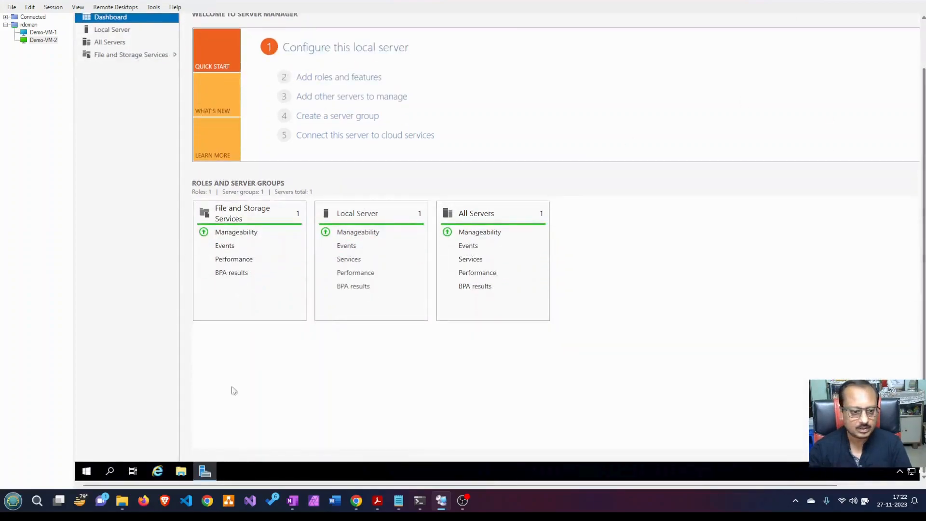
mouse_move(108, 478)
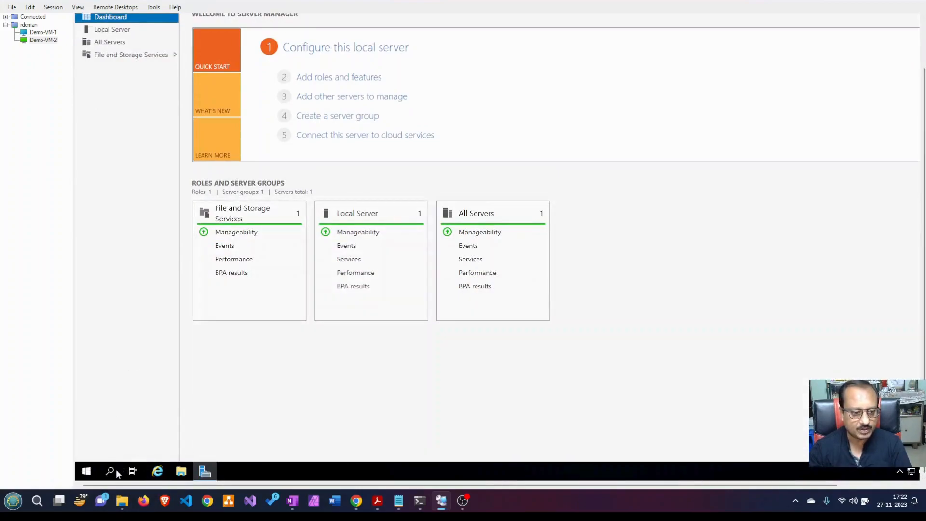
left_click(110, 473)
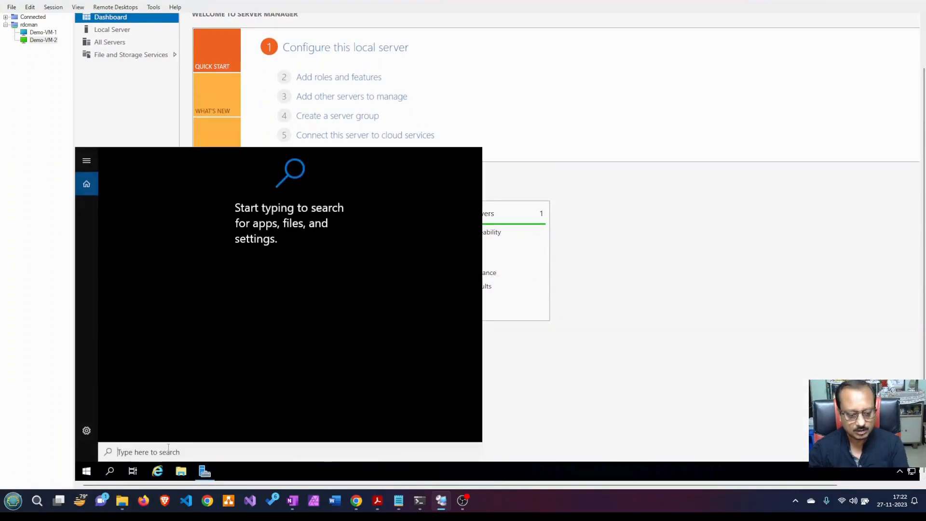
type("f")
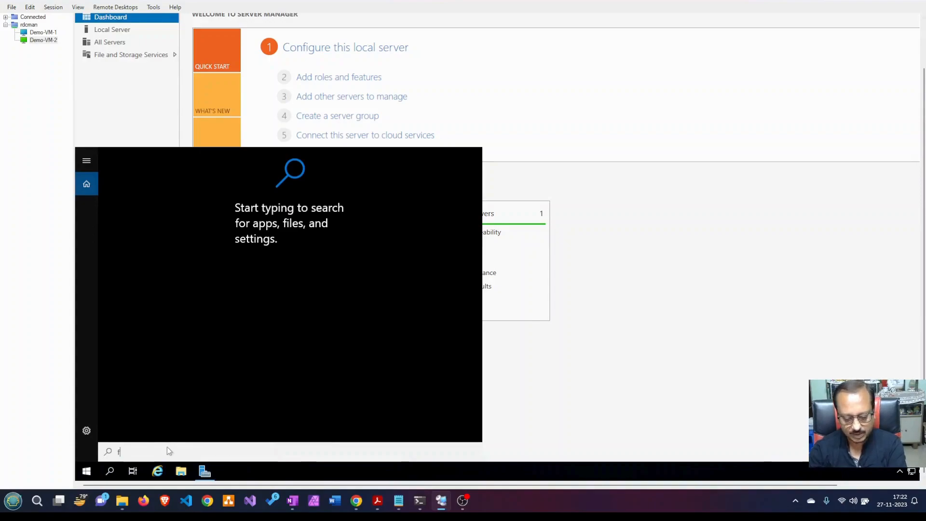
type("irew")
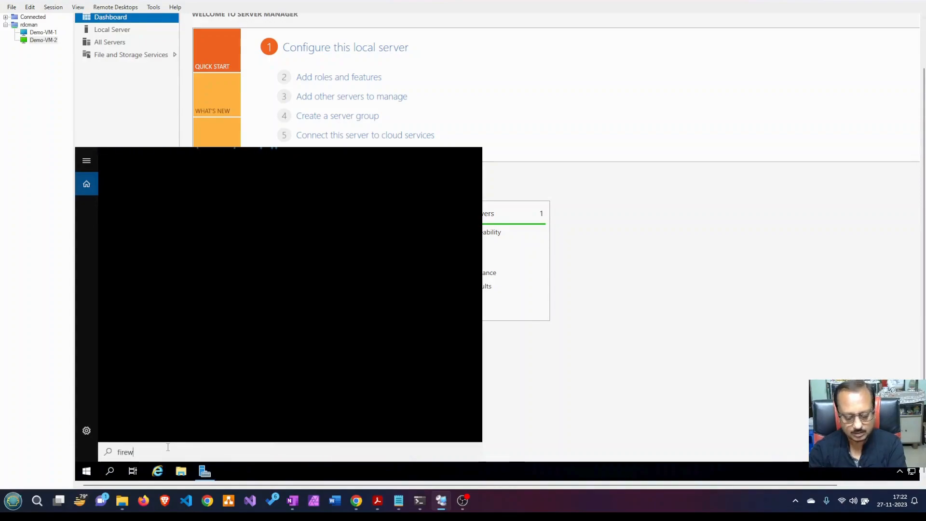
type("all")
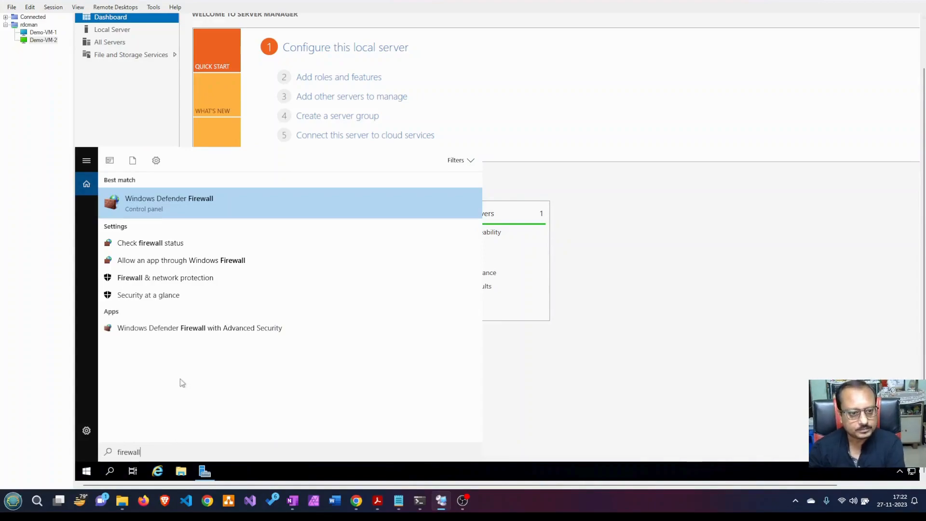
left_click(163, 210)
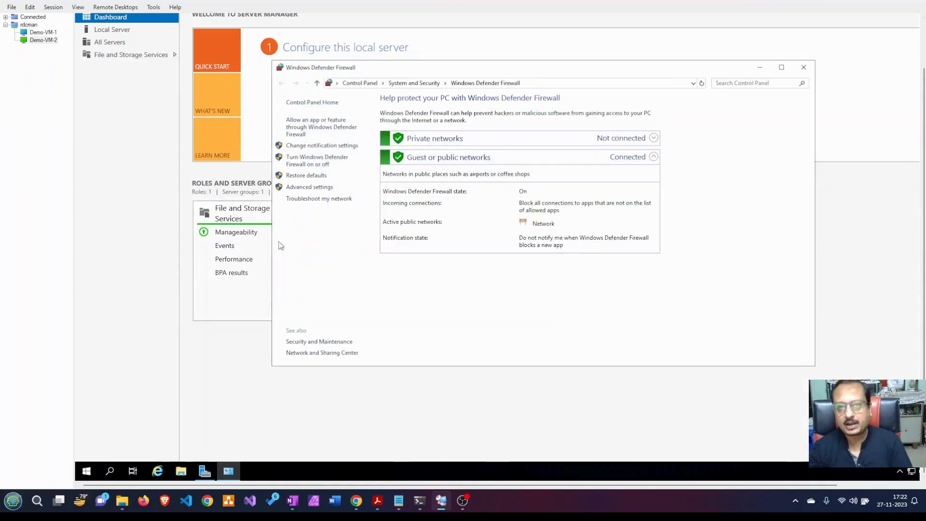
- Open the firewall's advanced settings on Demo-VM-2 and maximize the Windows Defender Firewall with Advanced Security window
left_click(782, 67)
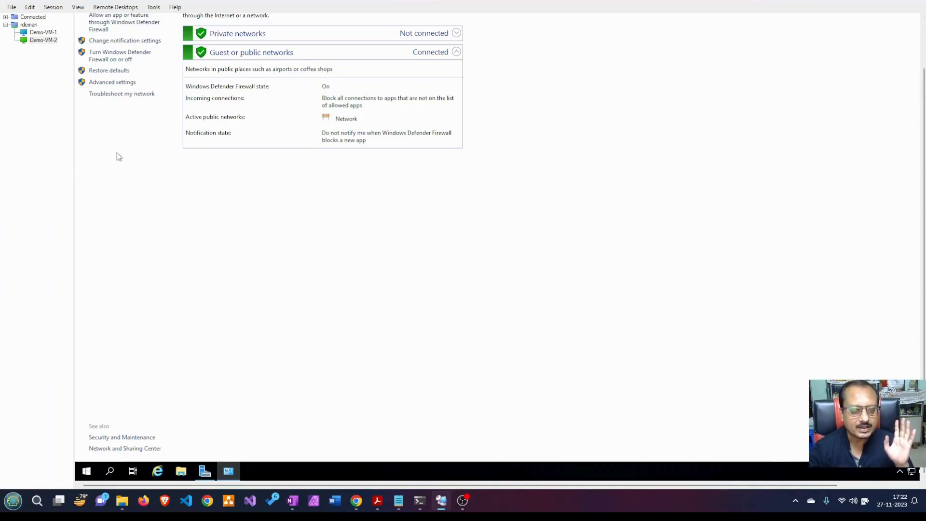
left_click(115, 84)
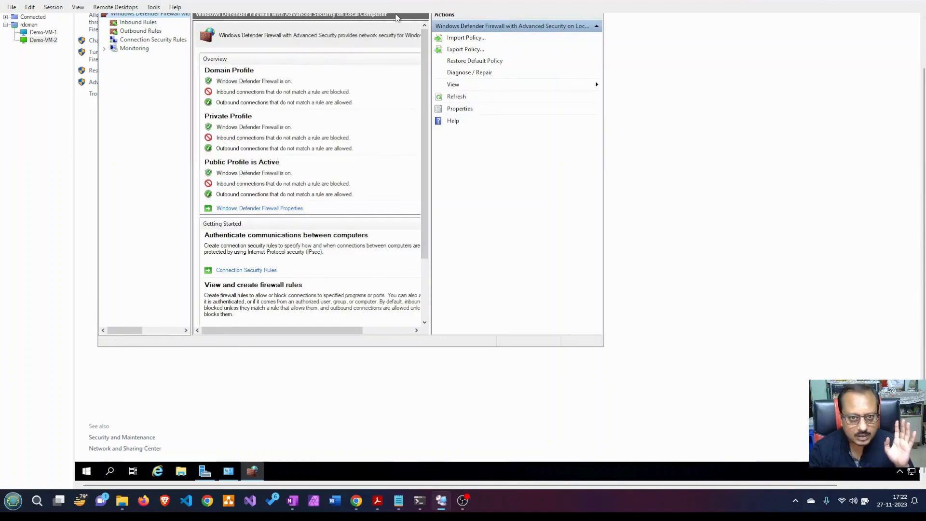
left_click(695, 137)
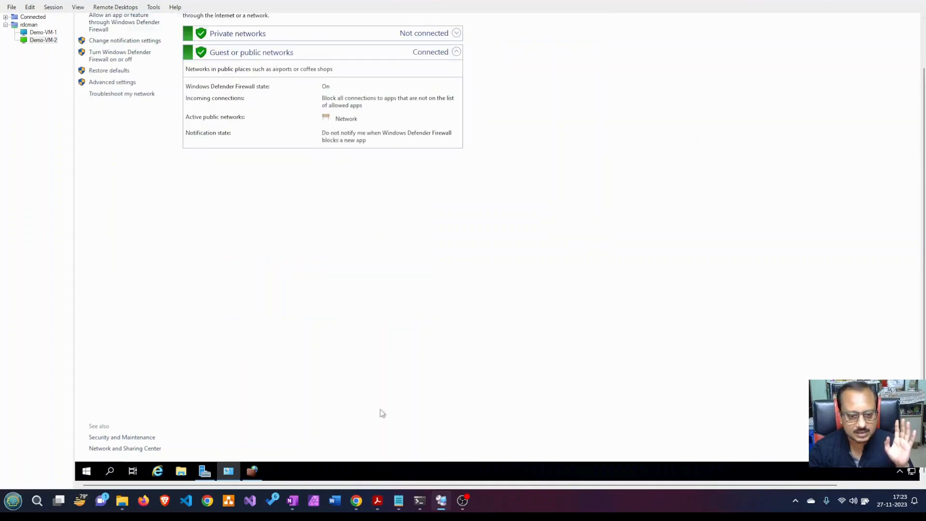
left_click(251, 471)
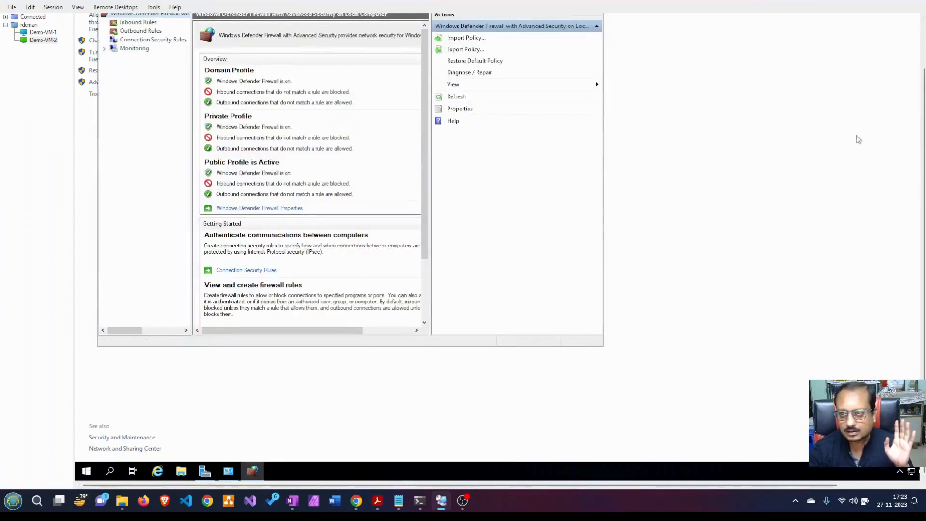
scroll(923, 127, "up", 3)
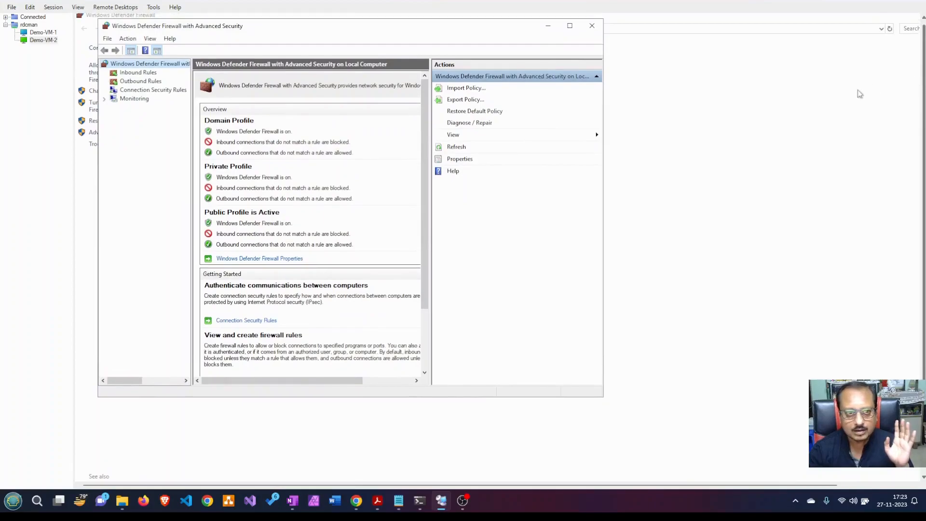
left_click(569, 26)
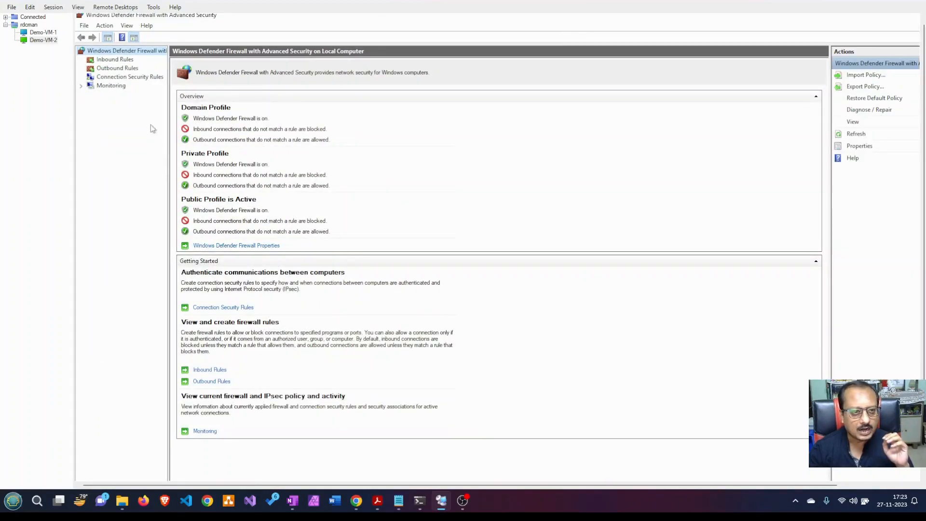
- Enable the inbound firewall rule File and Printer Sharing (Echo Request - ICMPv4-In) on Demo-VM-2
left_click(116, 60)
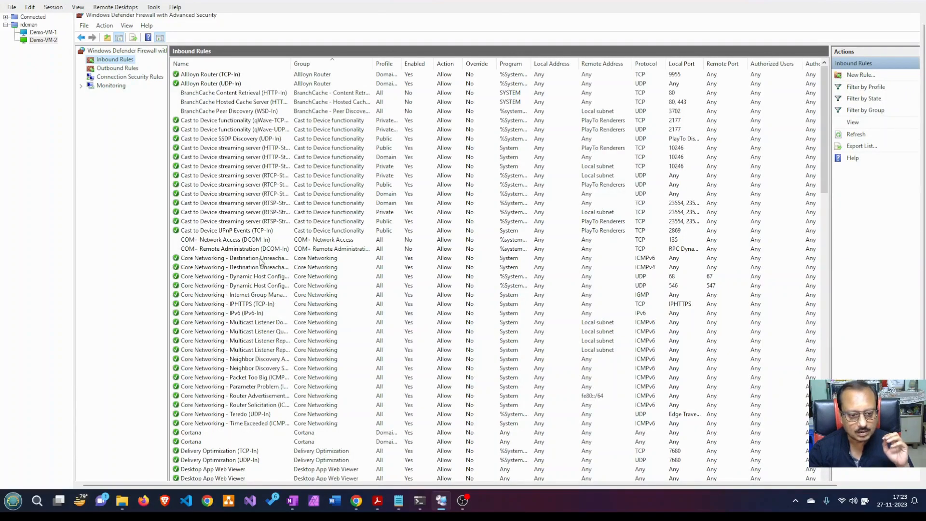
scroll(261, 266, "down", 7)
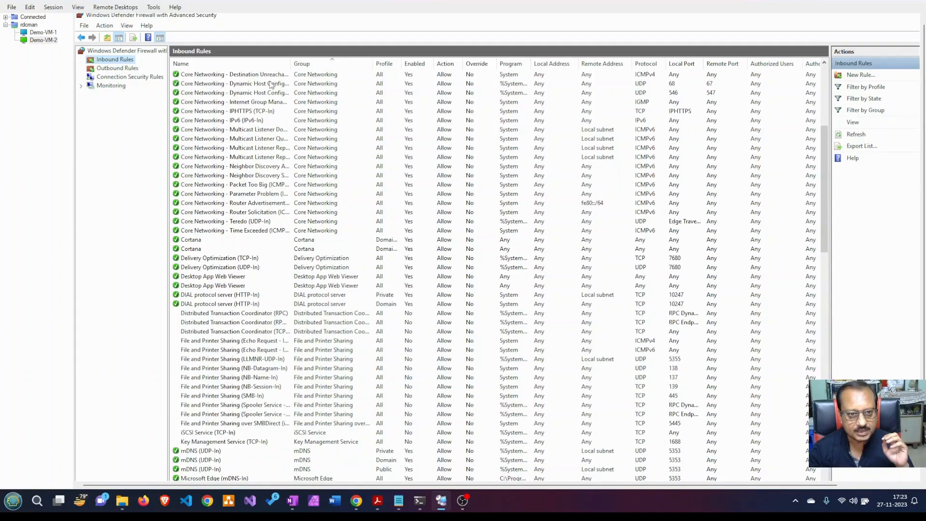
left_click_drag(291, 61, 362, 62)
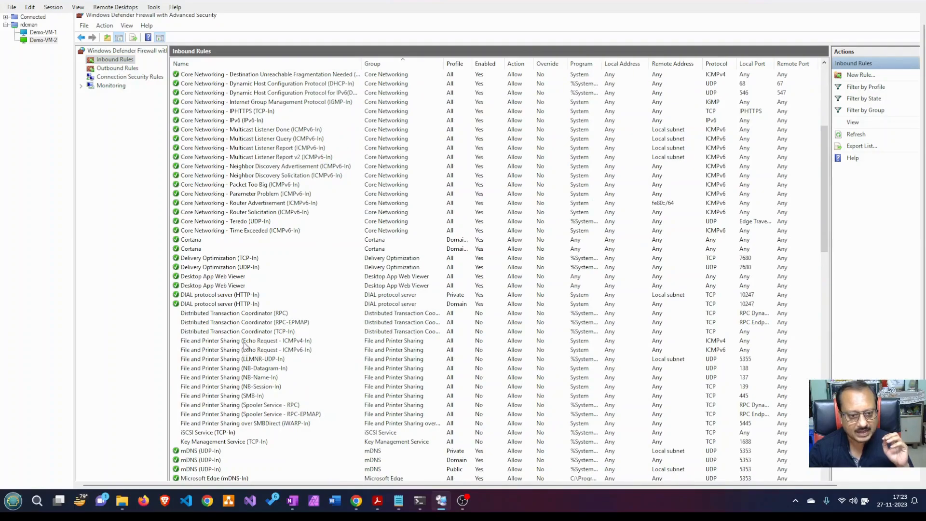
left_click(245, 343)
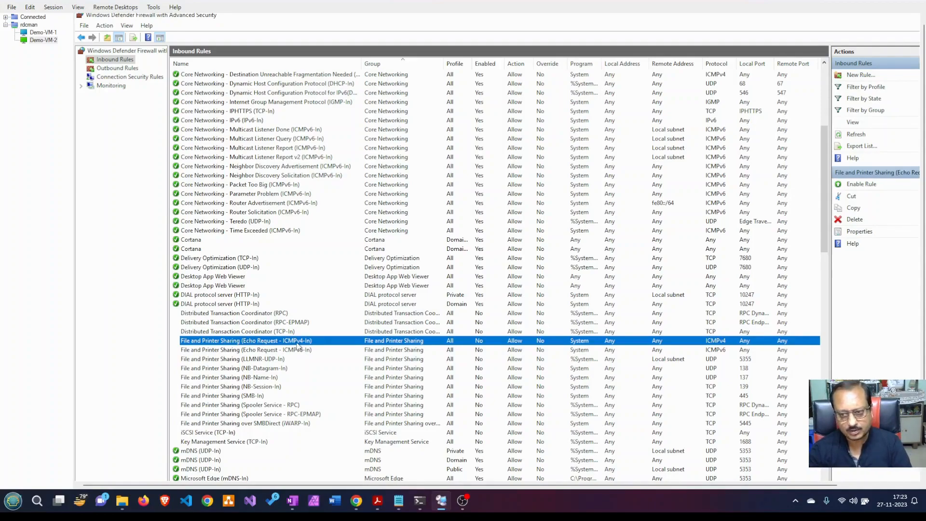
double_click(298, 341)
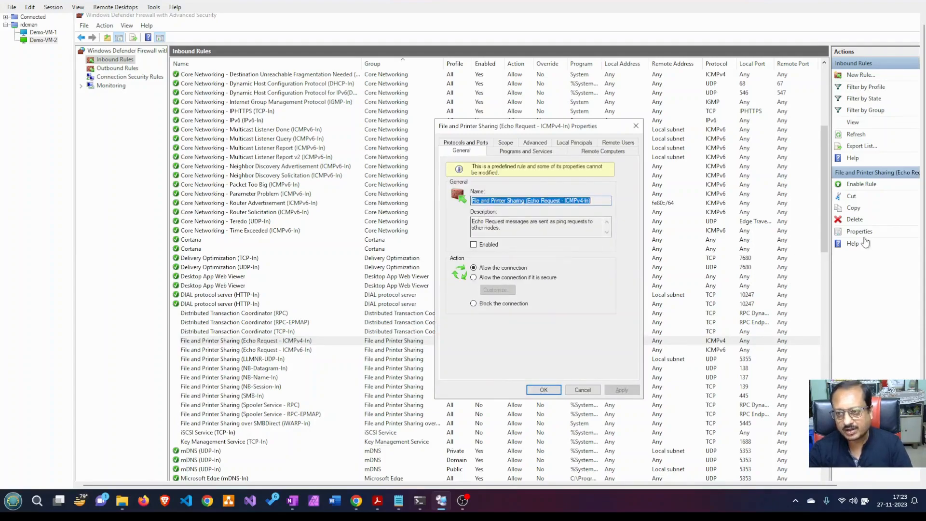
left_click(475, 246)
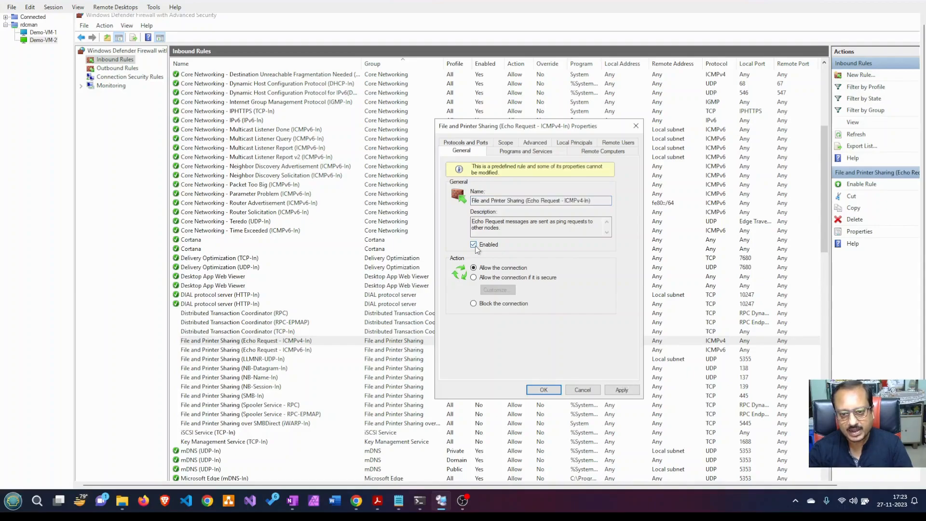
left_click(627, 391)
left_click(540, 392)
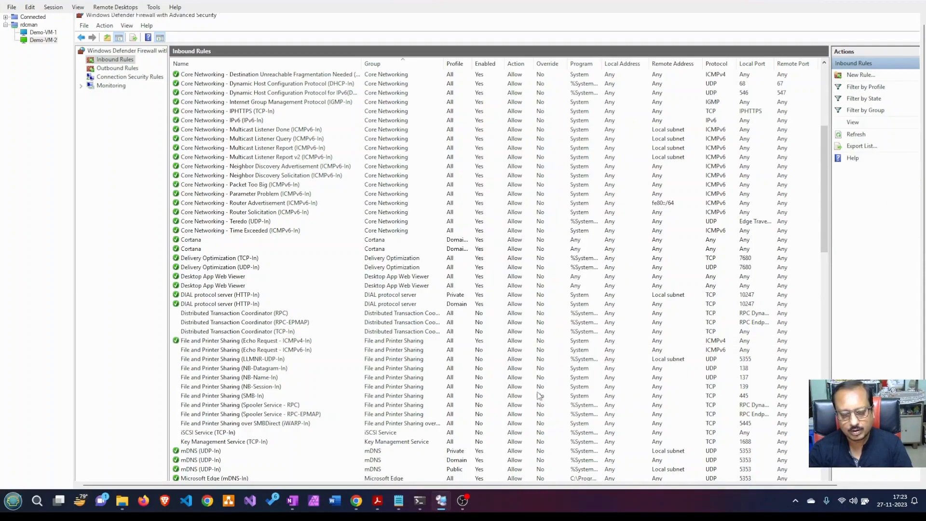
- Enable the outbound firewall rule File and Printer Sharing (Echo Request - ICMPv4-Out) on Demo-VM-2
left_click(116, 69)
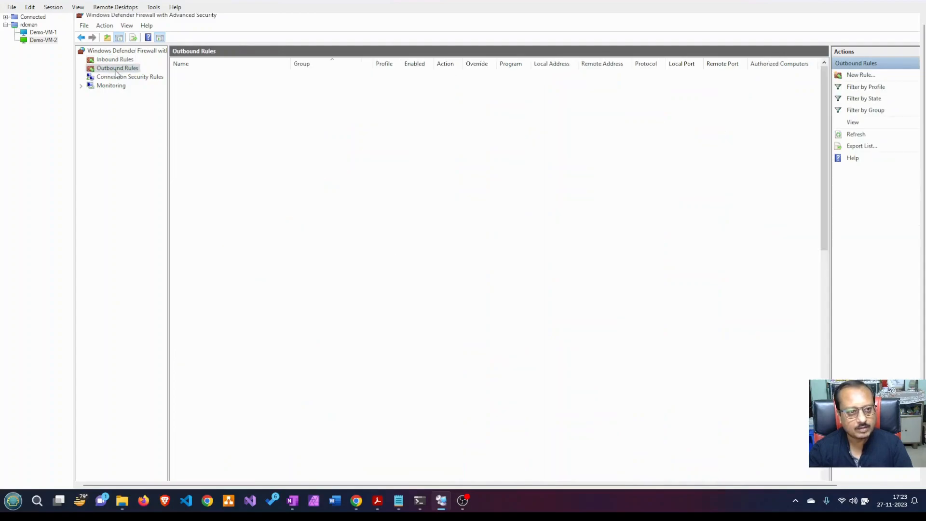
scroll(256, 242, "down", 2)
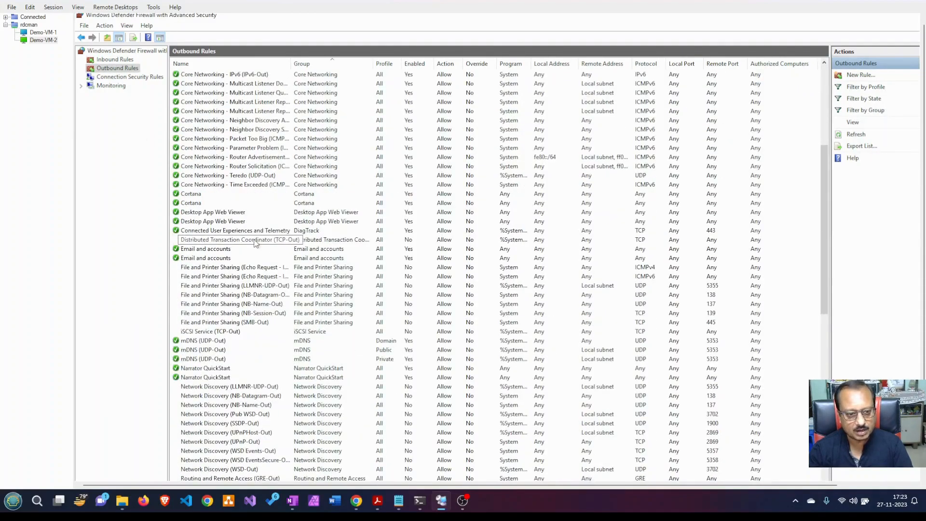
double_click(258, 269)
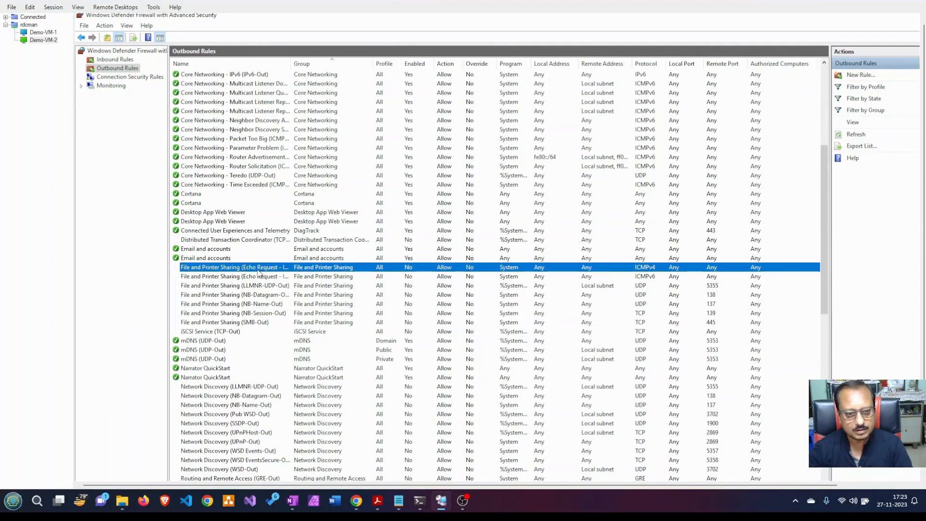
left_click(474, 244)
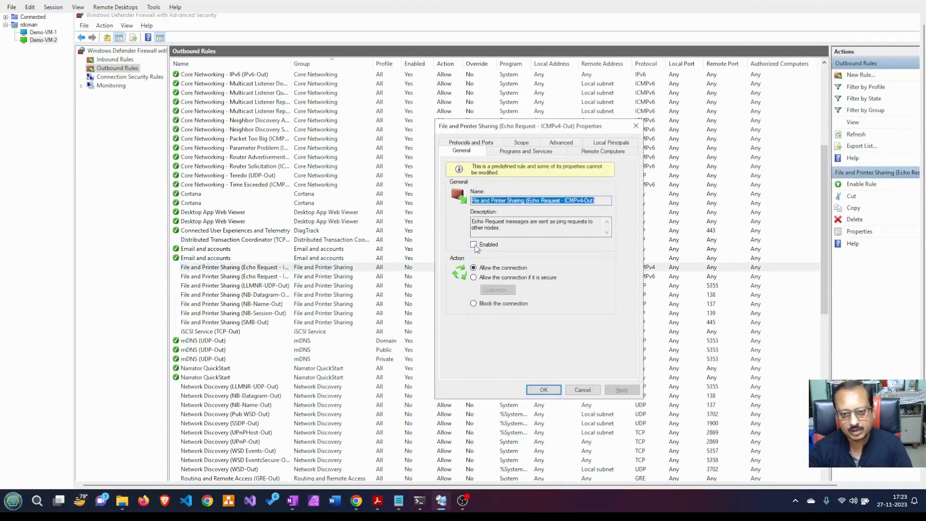
left_click(622, 390)
left_click(553, 392)
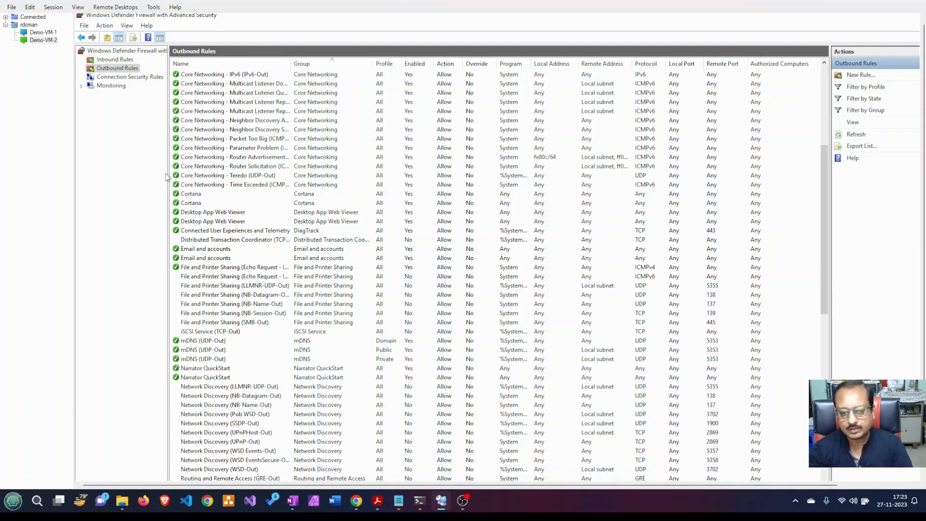
left_click(873, 6)
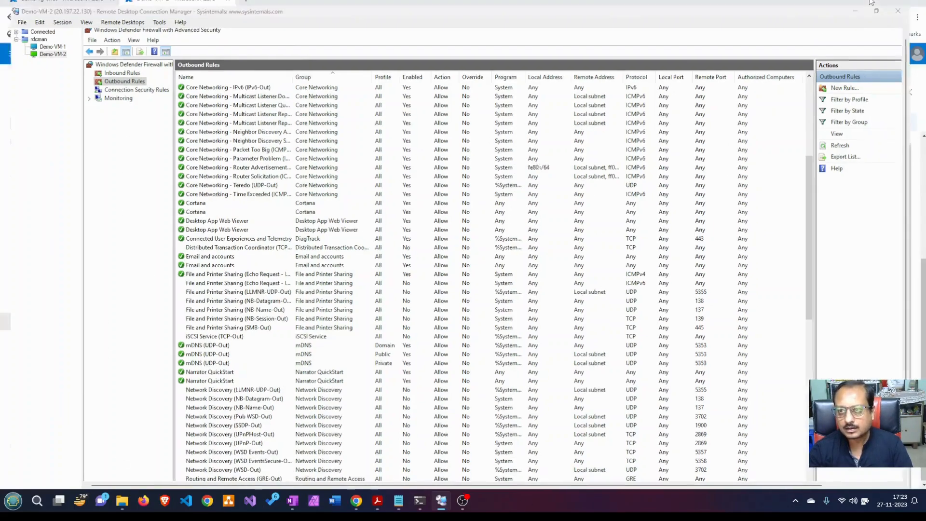
left_click(440, 502)
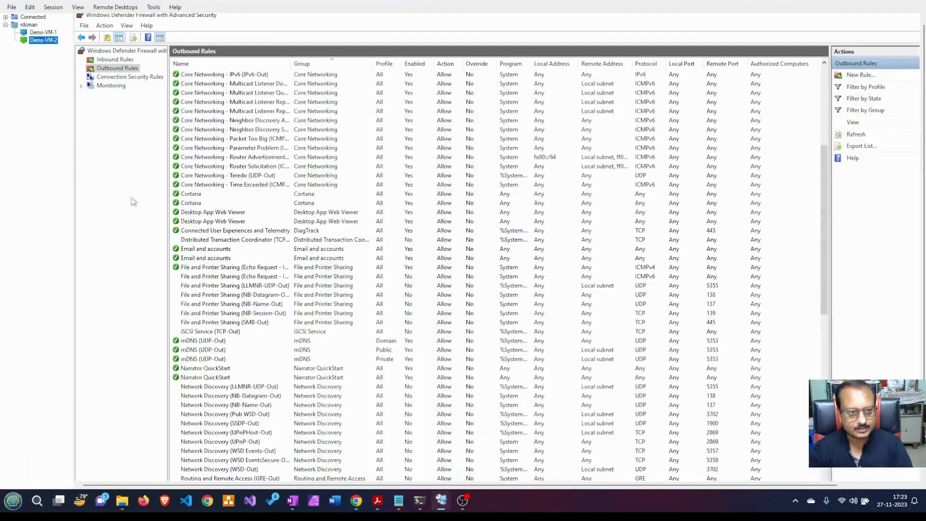
- On Demo-VM-1, ping 20.197.22.130 continuously from the command prompt, stop the ping and clear the console
left_click(48, 33)
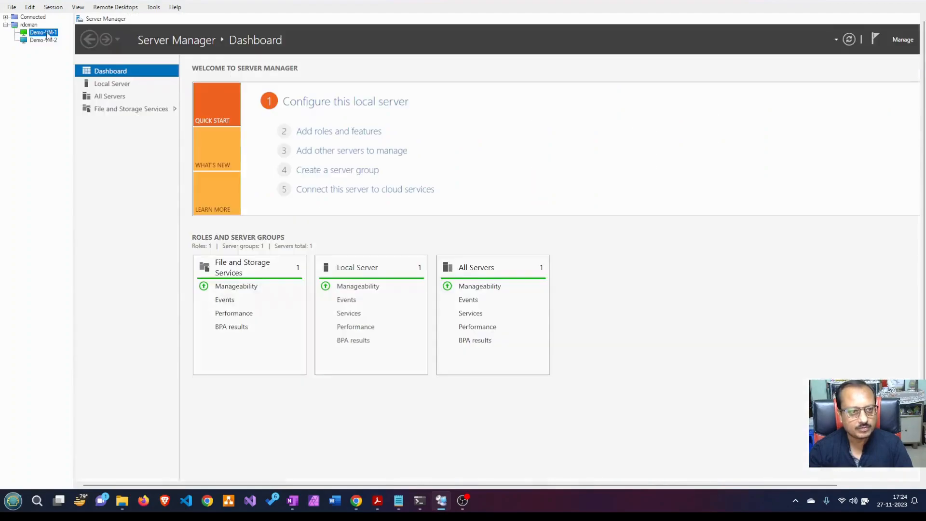
left_click(413, 460)
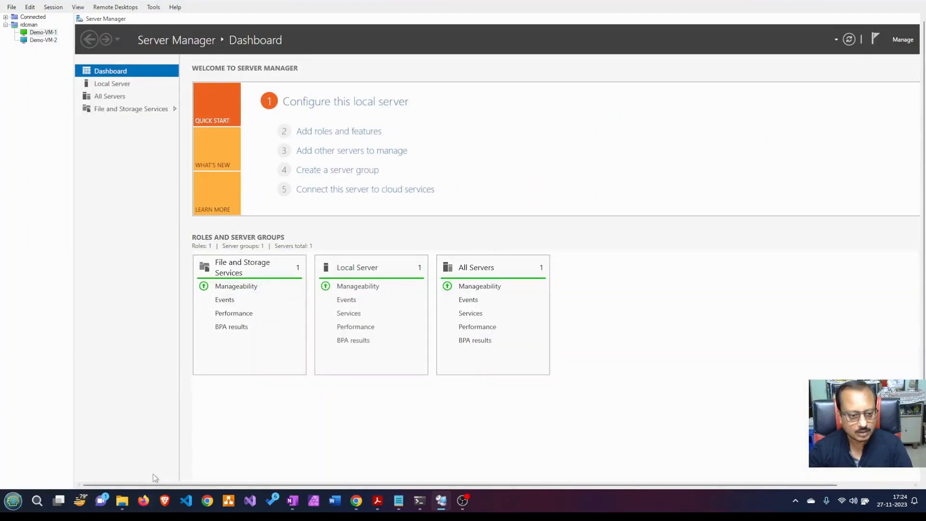
scroll(922, 299, "down", 2)
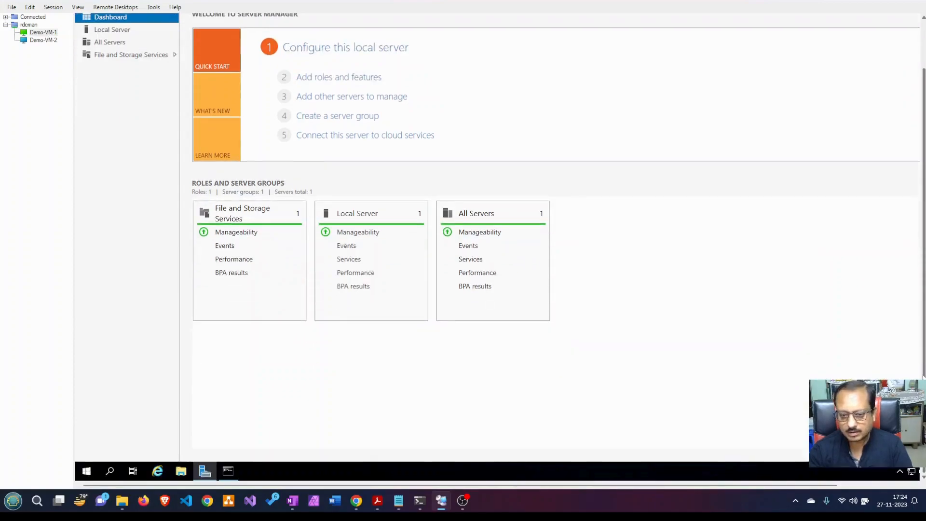
left_click(228, 471)
type("ping 20.197.22.130 -t")
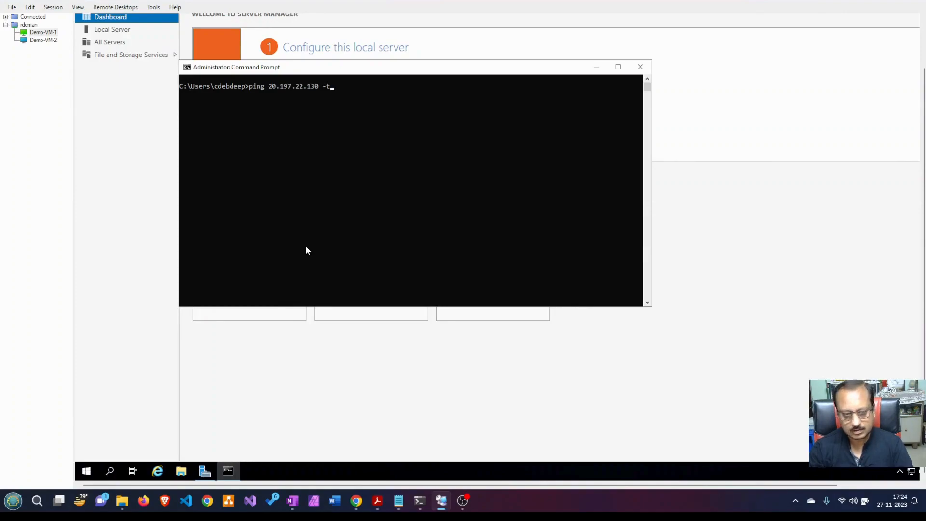
key("Return")
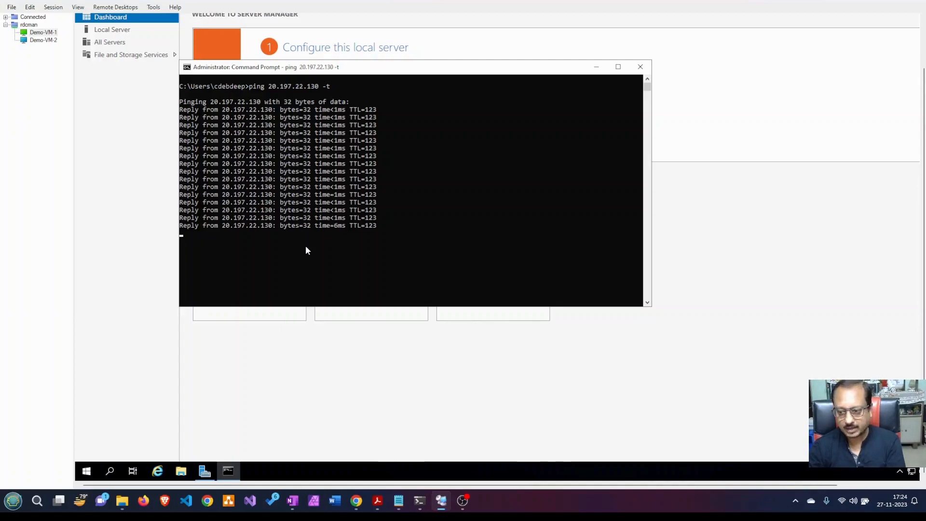
key("ctrl+c")
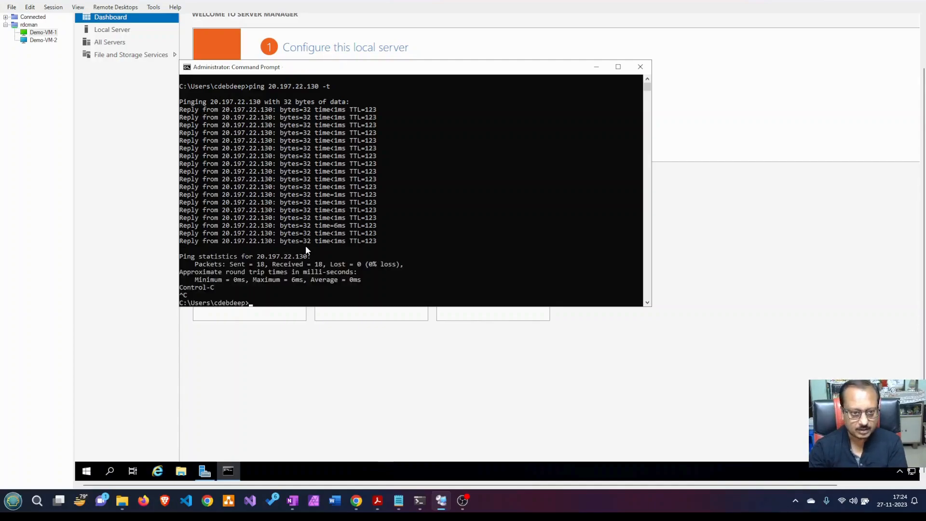
type("cls")
key("Return")
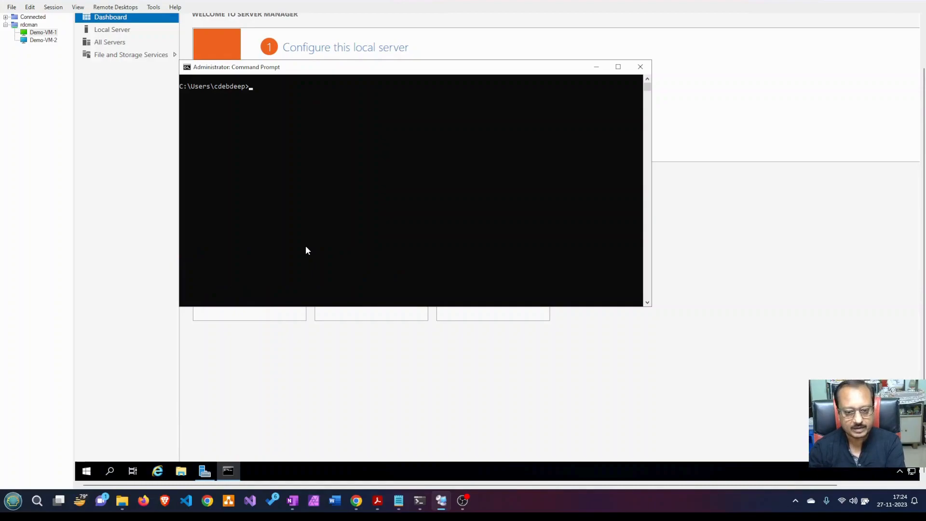
- In the local computer's Command Prompt, ping 20.197.22.130 continuously, stop the ping, clear the console and minimize the window
left_click(421, 497)
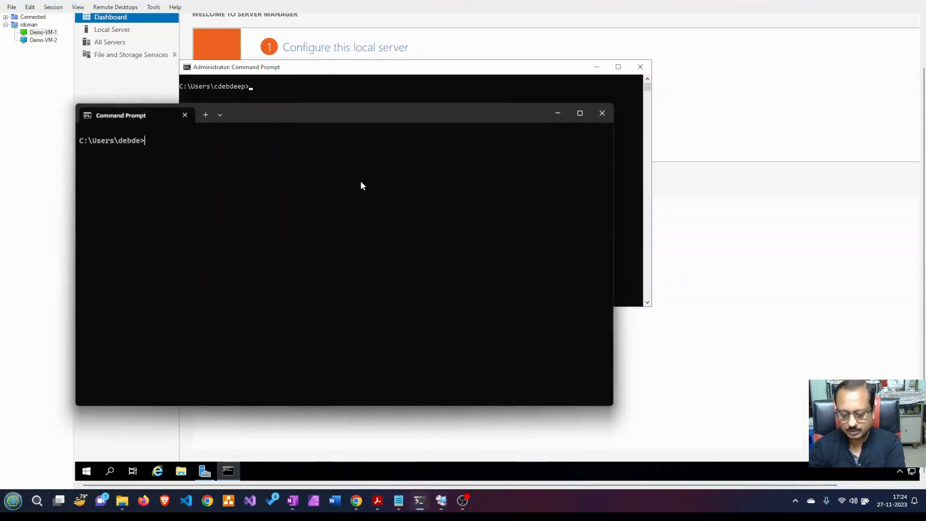
type("ping 20.197.22.130 -t")
key("Return")
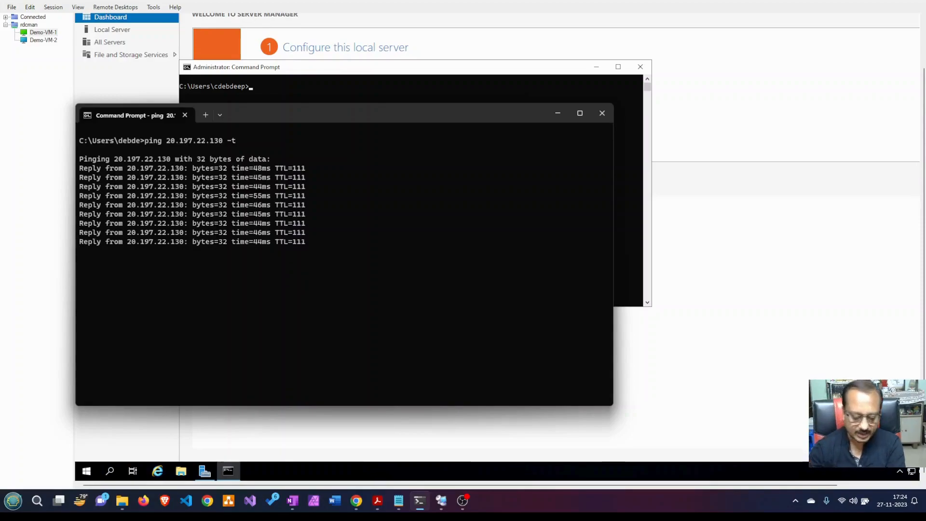
key("ctrl+c")
type("cls")
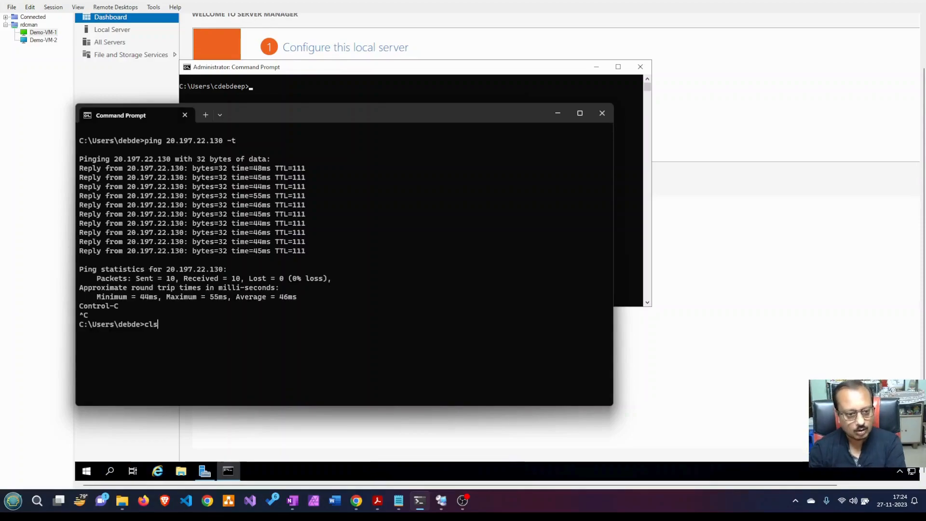
key("Return")
left_click(559, 114)
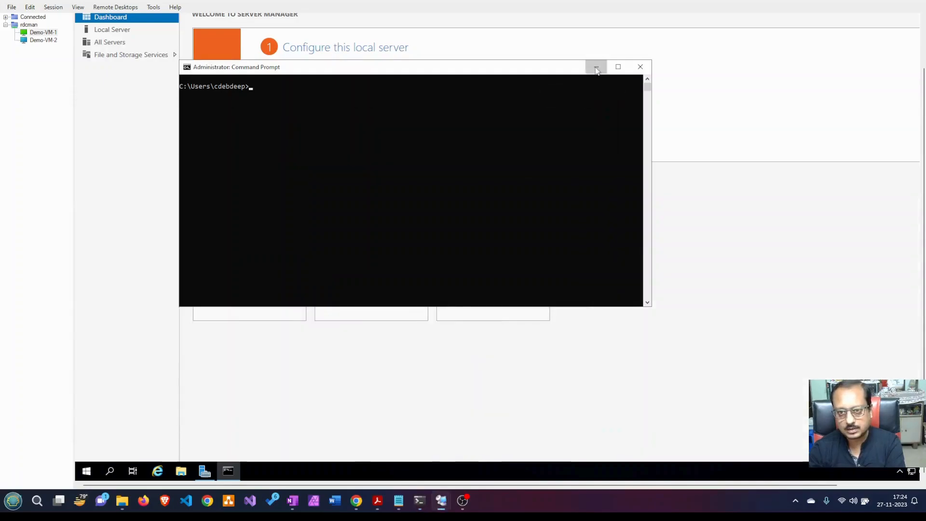
- Minimize Demo-VM-1's command prompt and view the Azure Virtual Network Peering diagram in the PDF before returning to the remote session
left_click(596, 66)
left_click(378, 500)
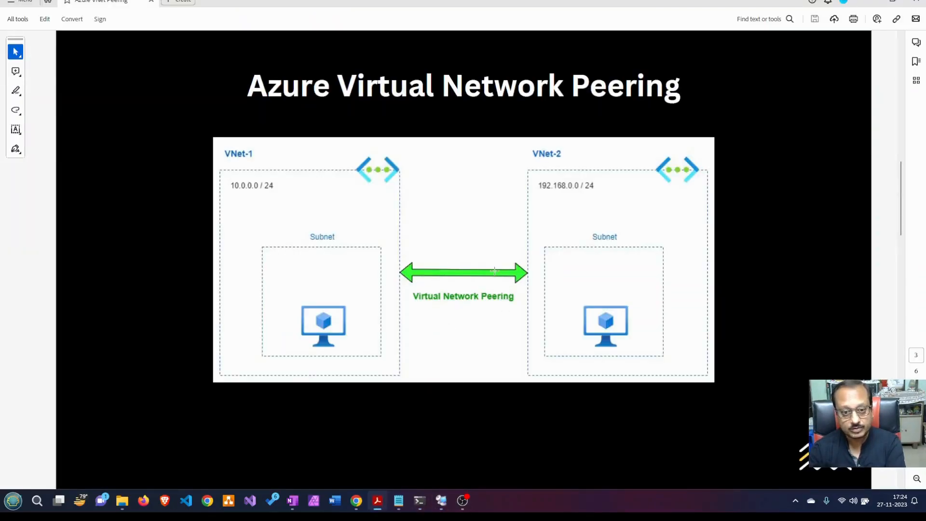
left_click(441, 500)
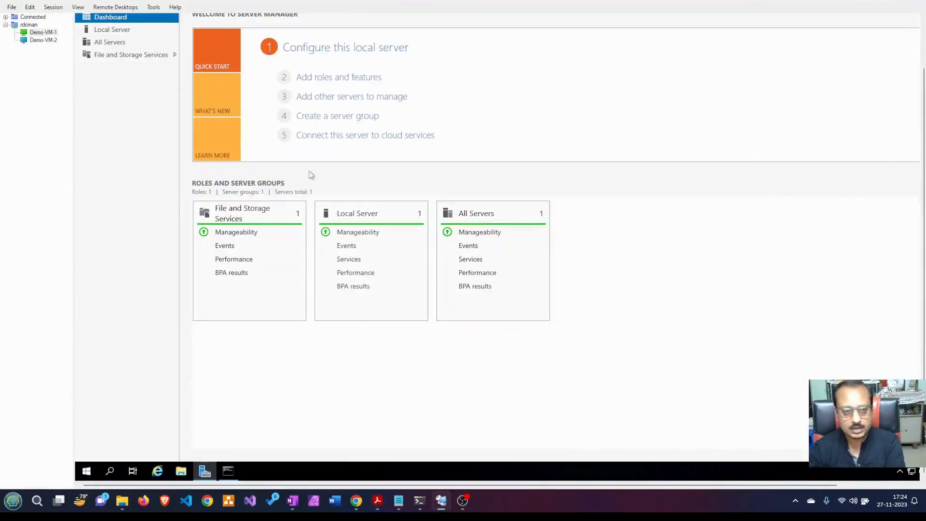
- Switch to the Azure portal in Chrome and open the overview page of Demo-VM-2
mouse_move(356, 500)
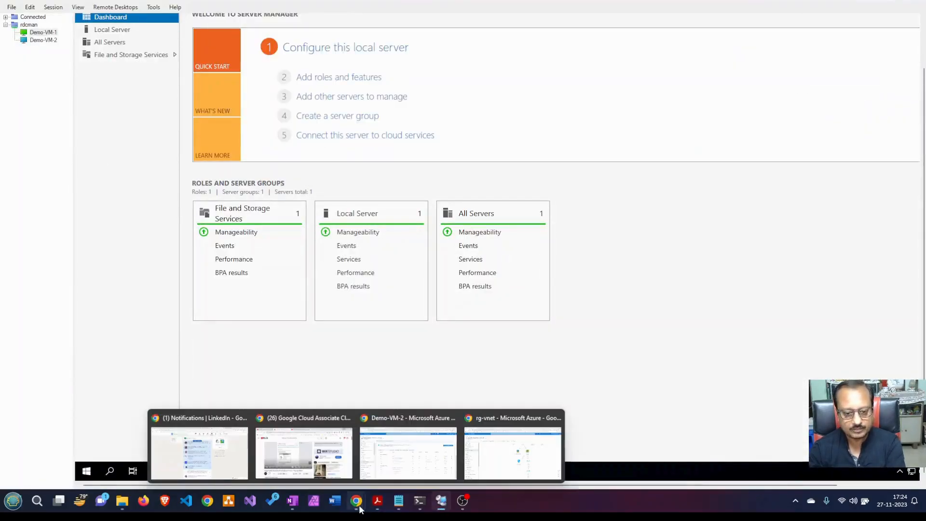
left_click(415, 447)
left_click(47, 123)
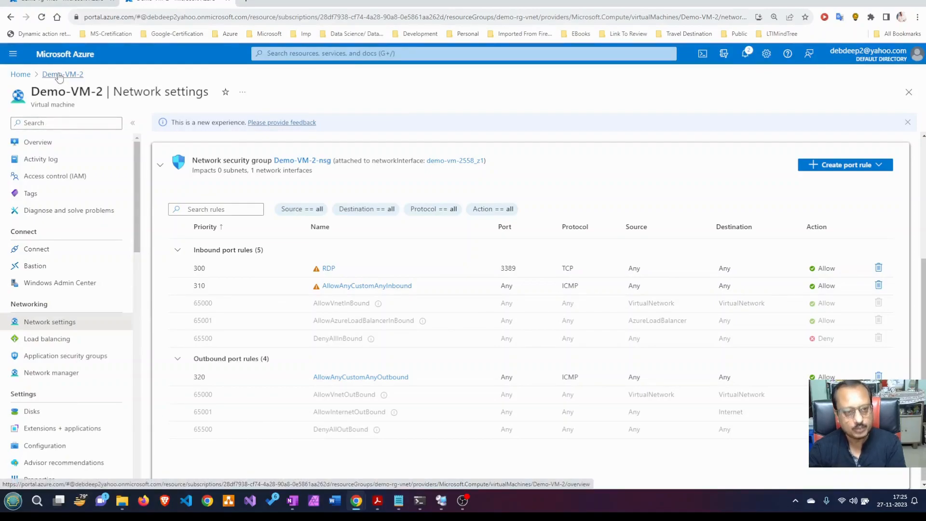
left_click(61, 147)
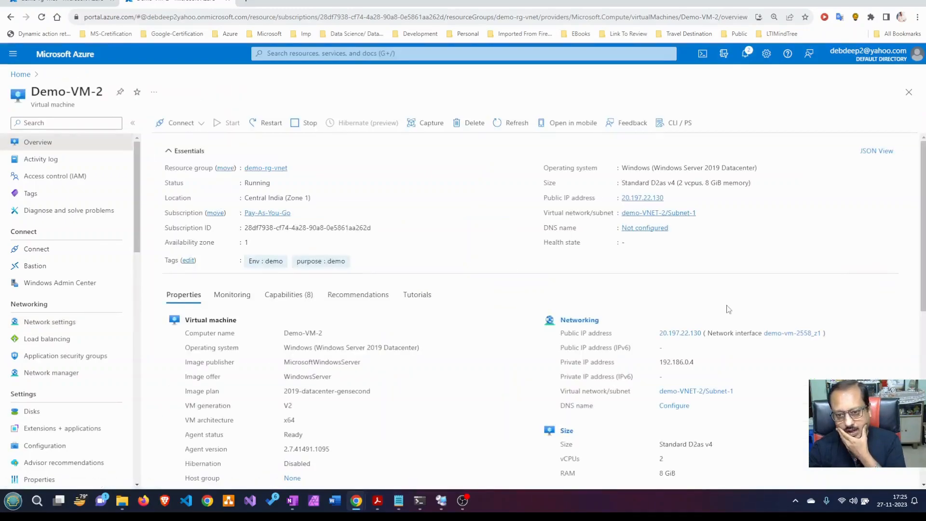
- Examine the configuration of Demo-VM-2's public IP address and the ipconfig1 settings of its network interface, ending on the VM overview
left_click(690, 335)
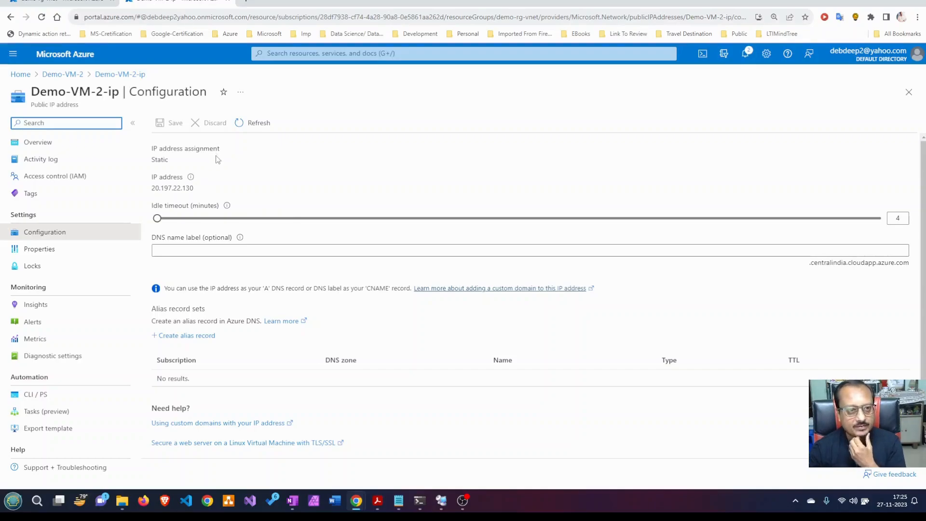
left_click(194, 186)
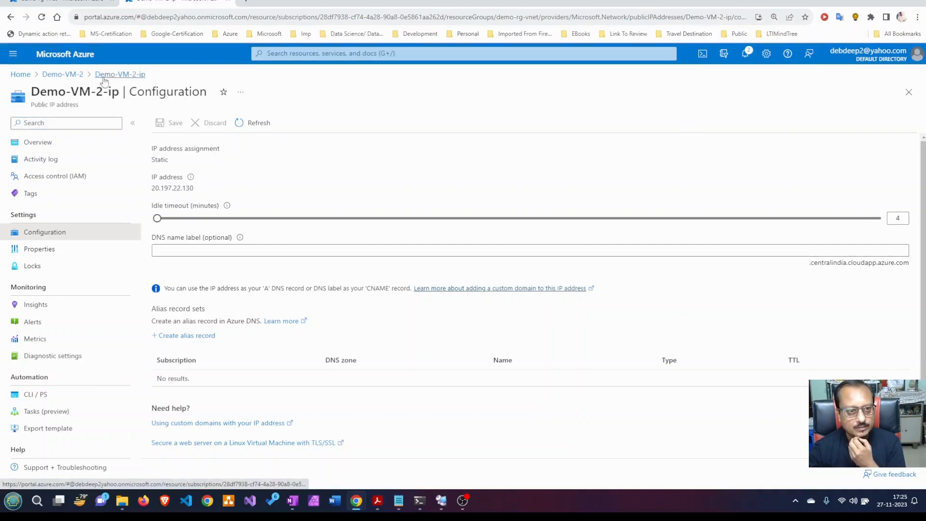
left_click(74, 75)
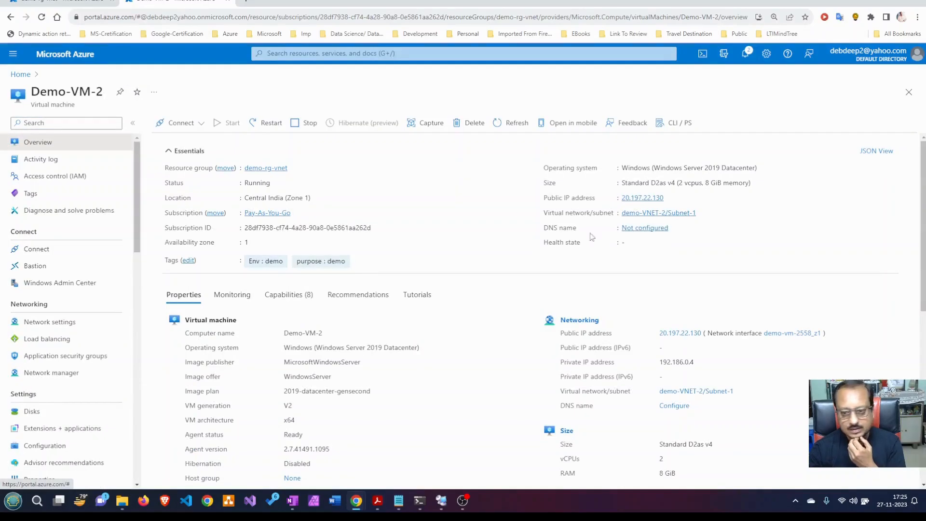
left_click(799, 335)
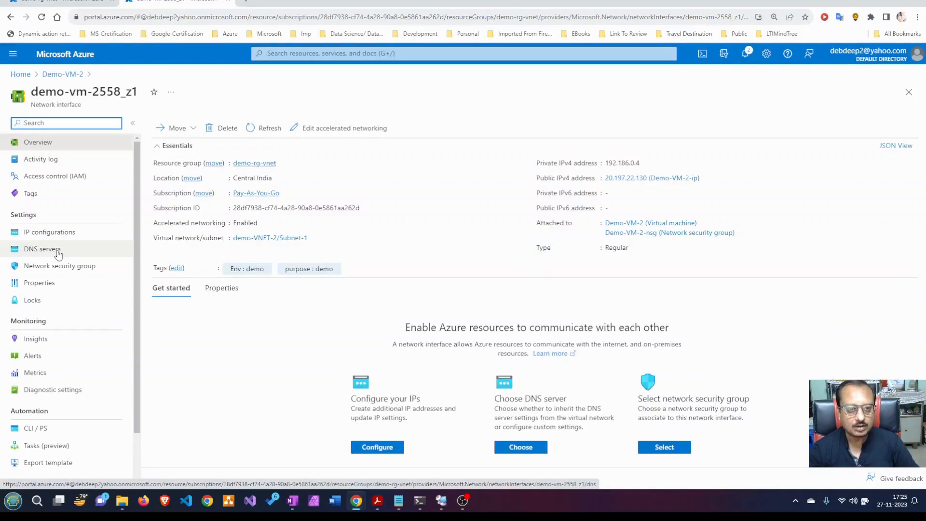
left_click(78, 233)
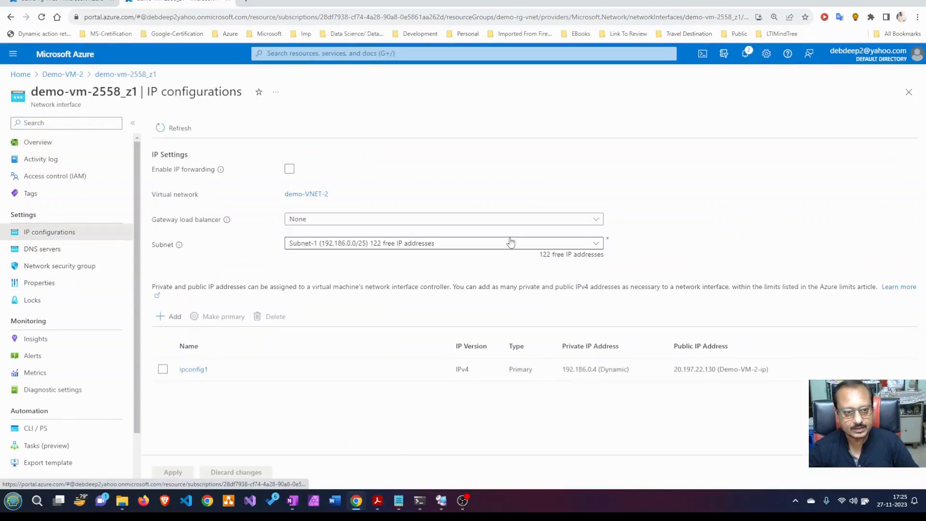
left_click(194, 370)
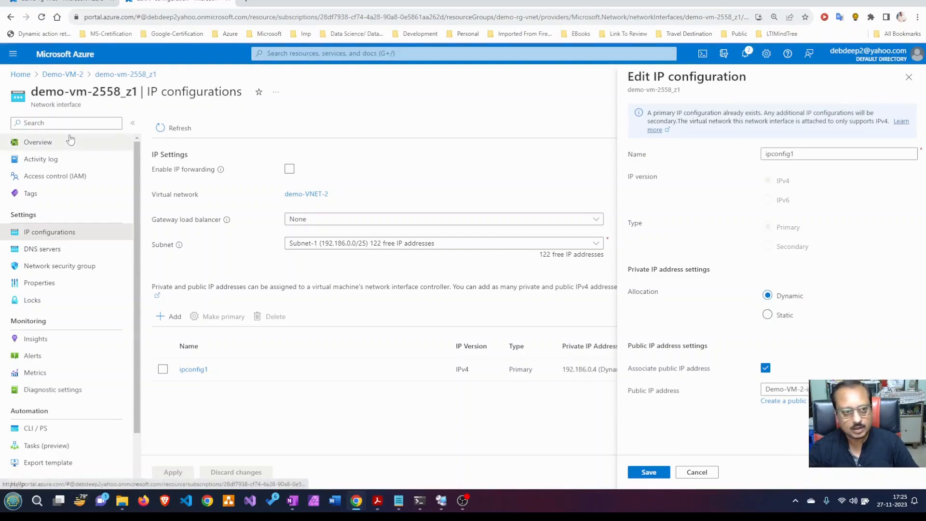
left_click(71, 75)
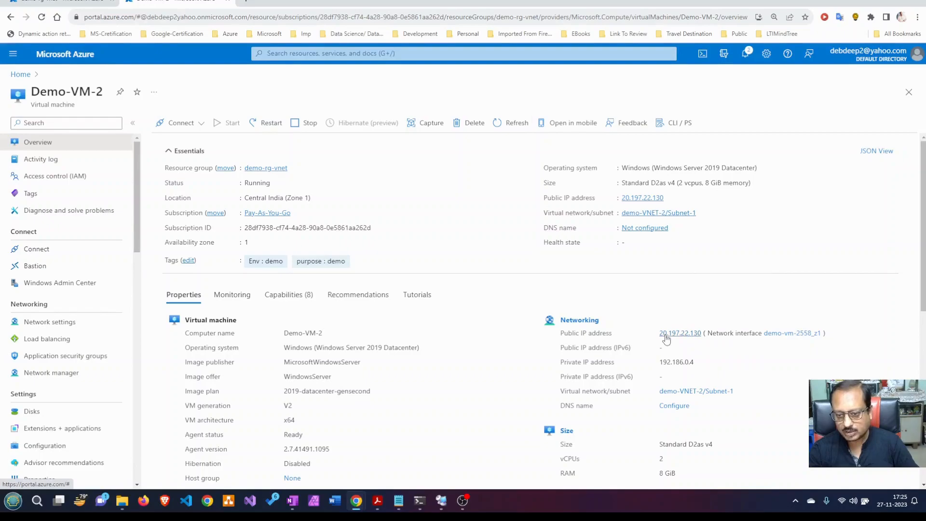
- Dissociate the public IP address from ipconfig1 on Demo-VM-2's network interface and save the IP configuration
left_click(804, 338)
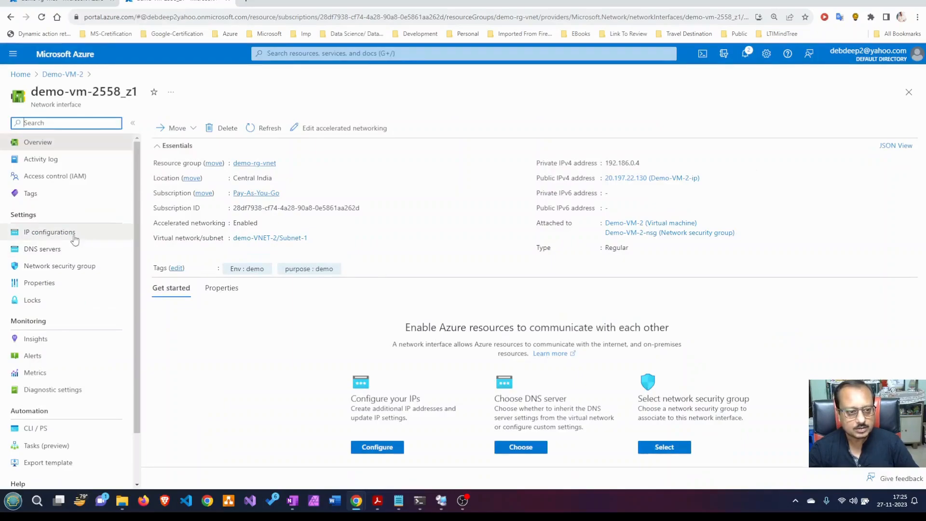
left_click(53, 234)
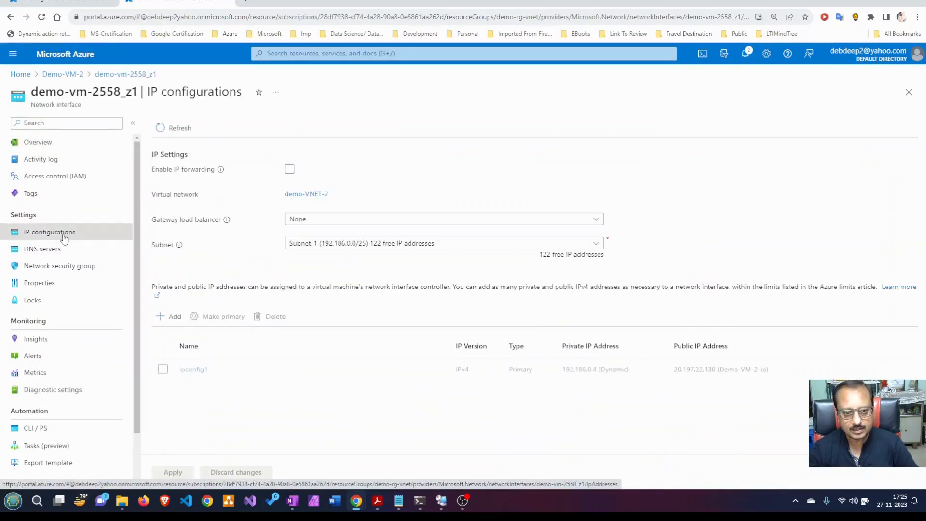
left_click(194, 370)
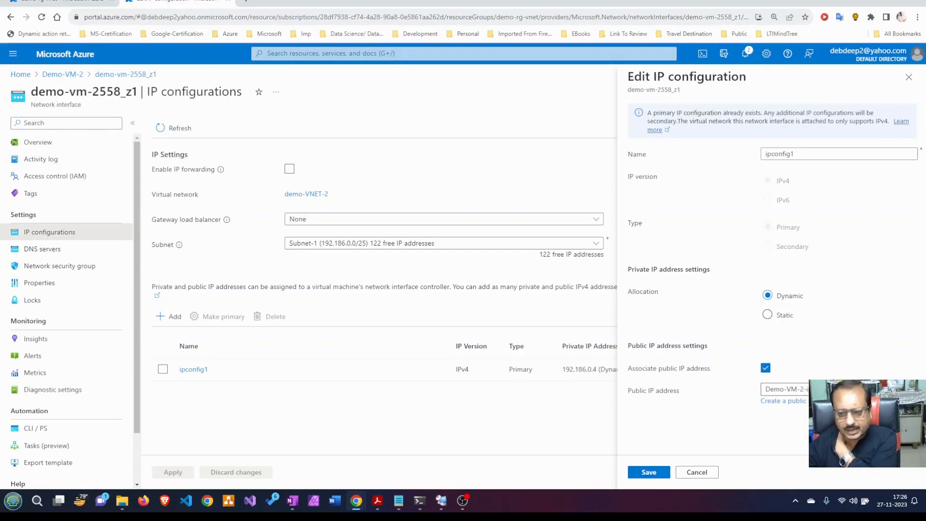
left_click(766, 369)
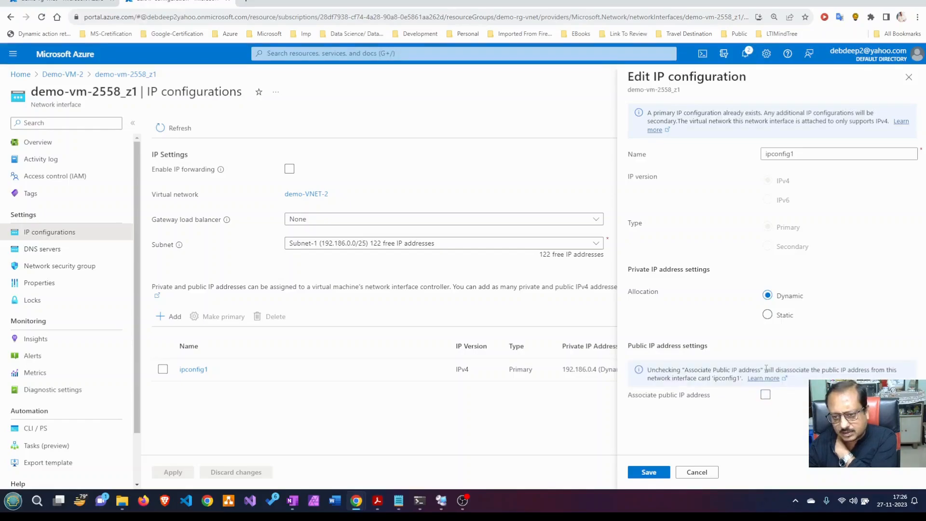
left_click(647, 472)
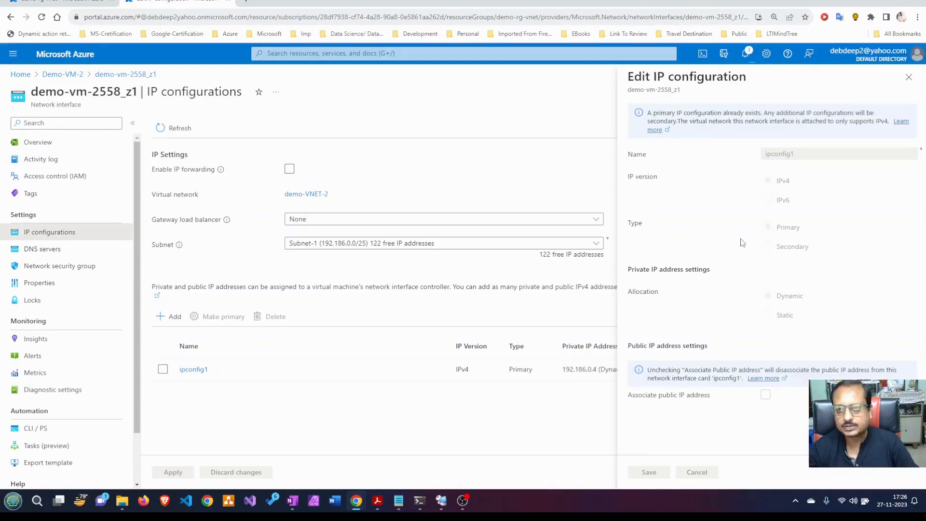
left_click(909, 77)
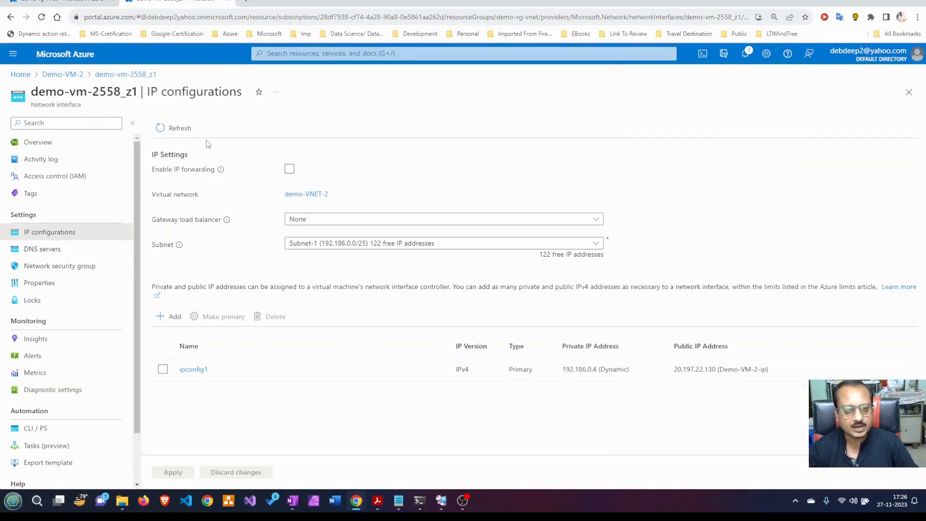
- Refresh Demo-VM-2's overview page and copy the VM's private IP address
left_click(79, 76)
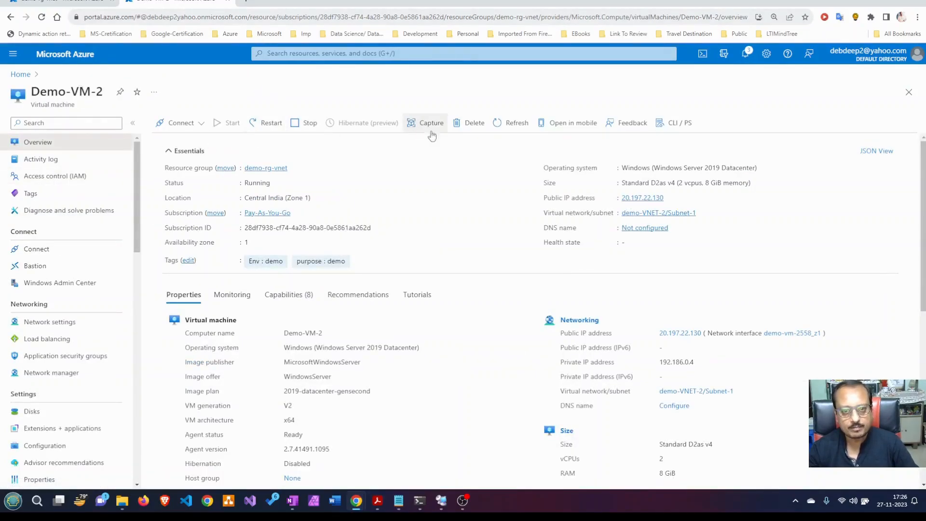
left_click(505, 124)
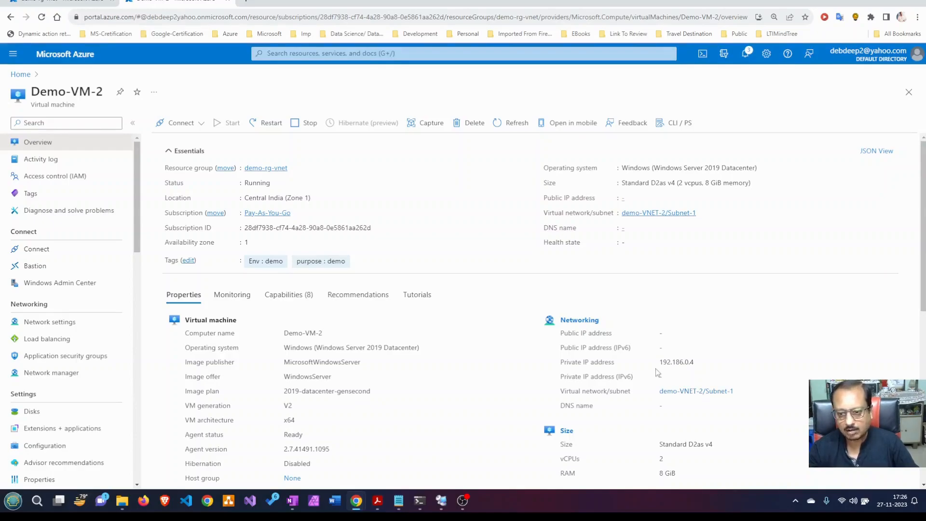
left_click_drag(659, 362, 701, 365)
key("ctrl+c")
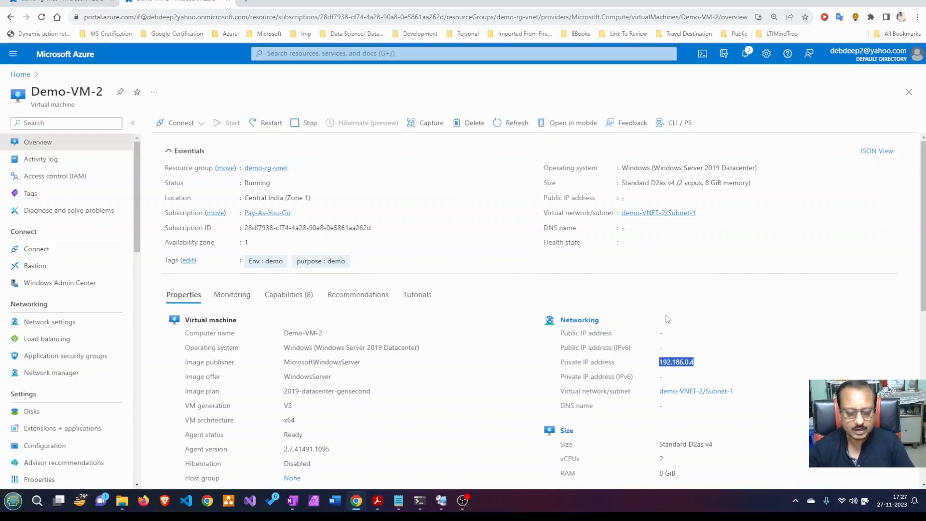
- Ping Demo-VM-2's private address 192.186.0.4 continuously from the local computer's Command Prompt
left_click(419, 506)
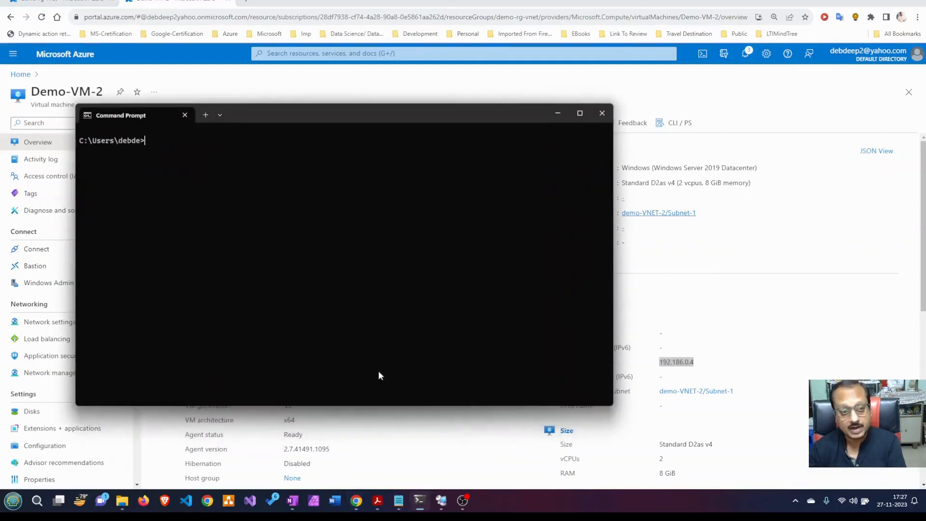
type("ping")
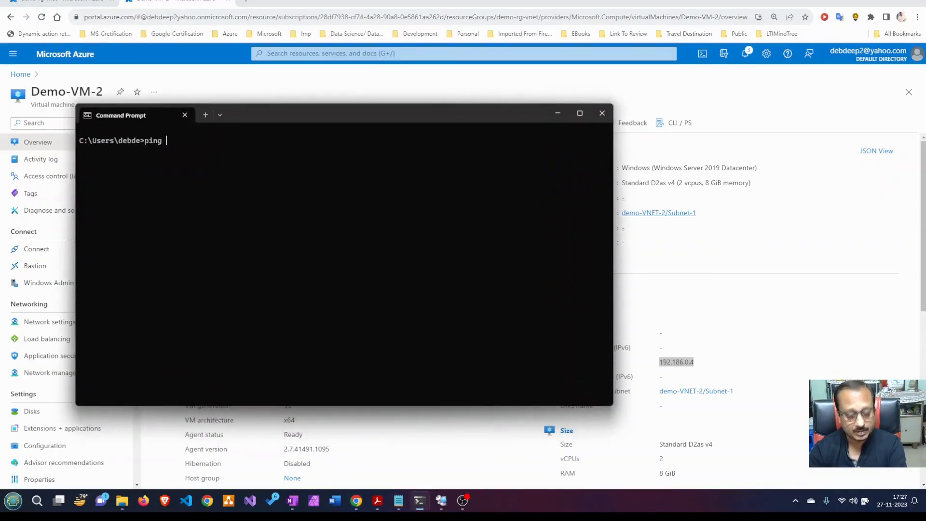
key("ctrl+v")
type("-t")
key("Return")
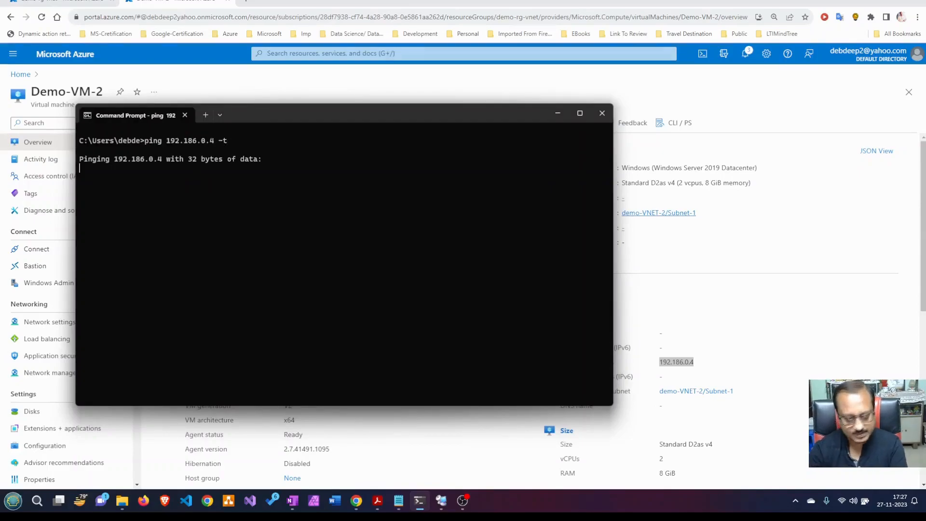
- Stop the running ping in the local Command Prompt, clear its output and minimize the window
key("ctrl+c")
type("cls")
key("Return")
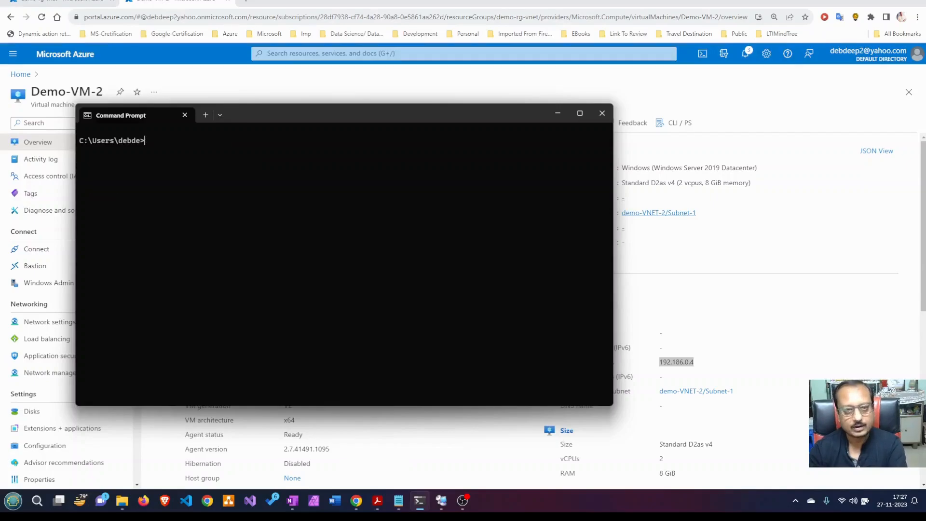
left_click(556, 116)
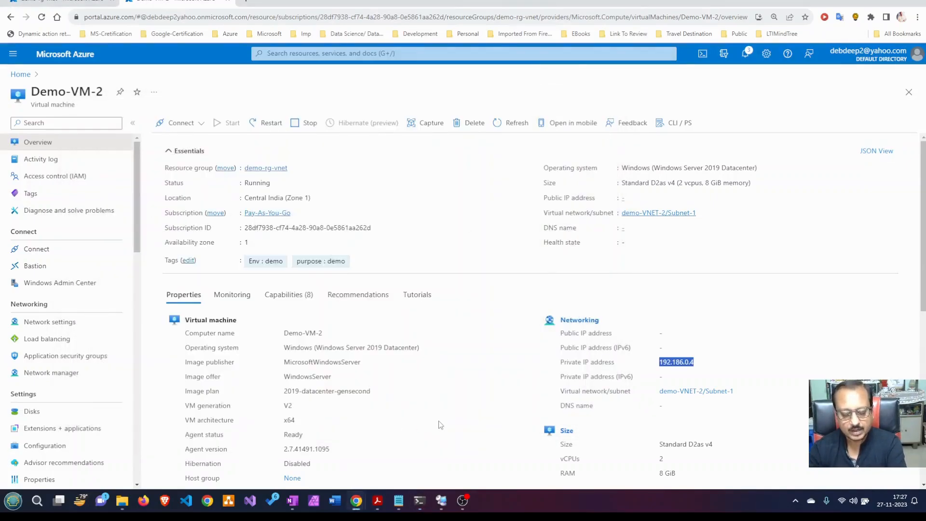
- Switch to Demo-VM-1's remote desktop session and ping Demo-VM-2's private address 192.186.0.4 continuously from its Command Prompt
left_click(442, 505)
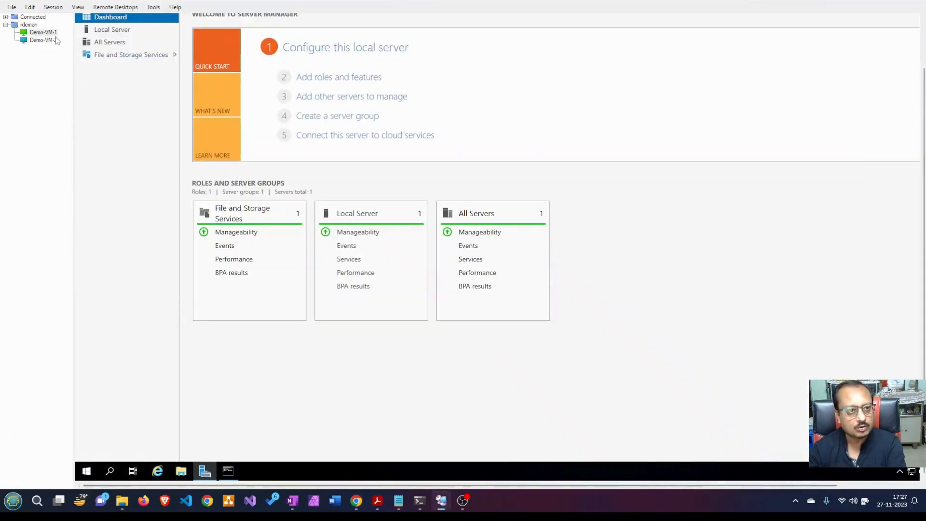
left_click(228, 471)
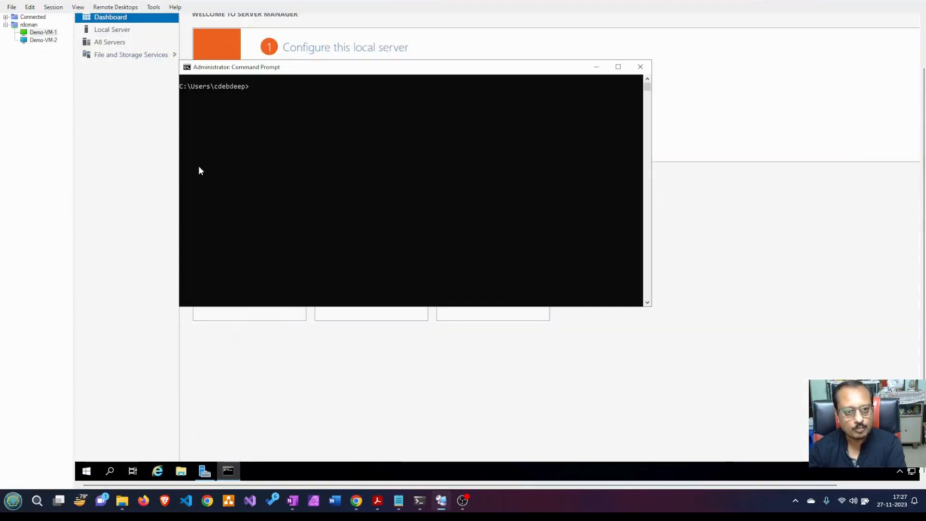
type("pi")
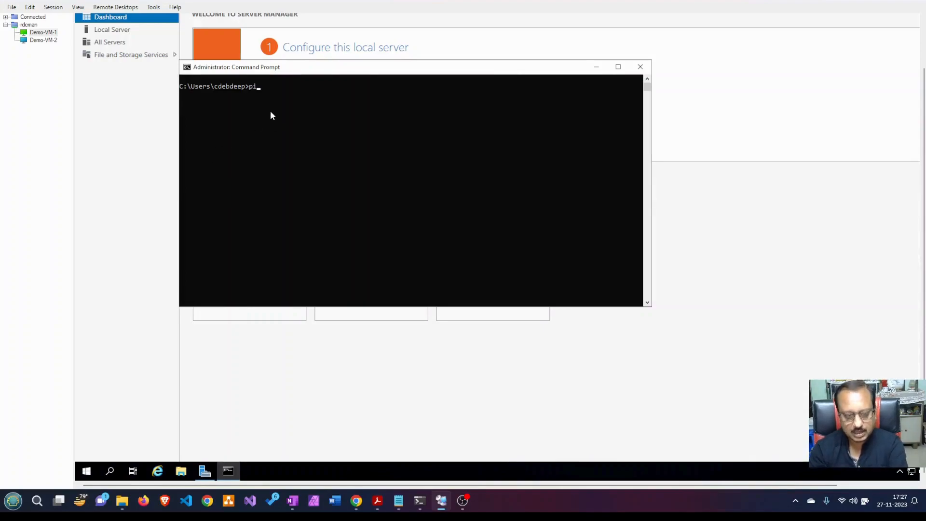
type("ng 192.186.0.4 -t")
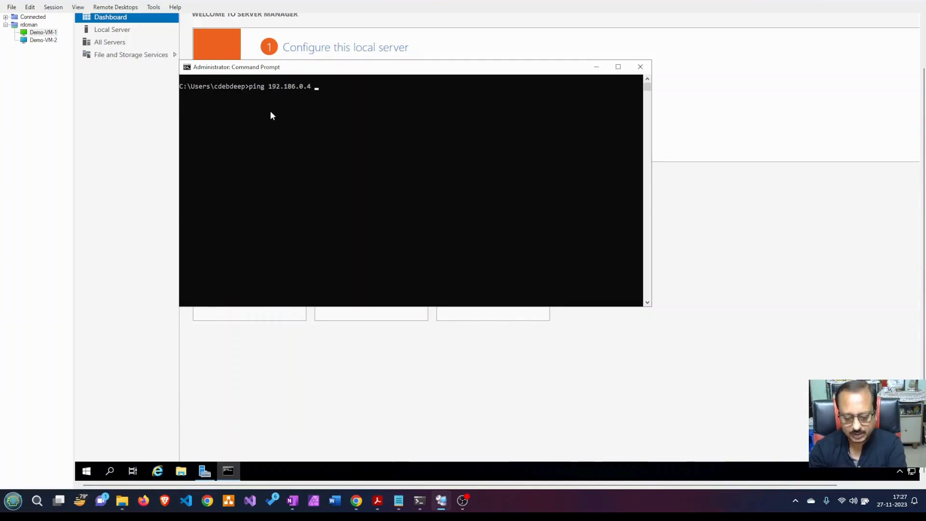
key("Return")
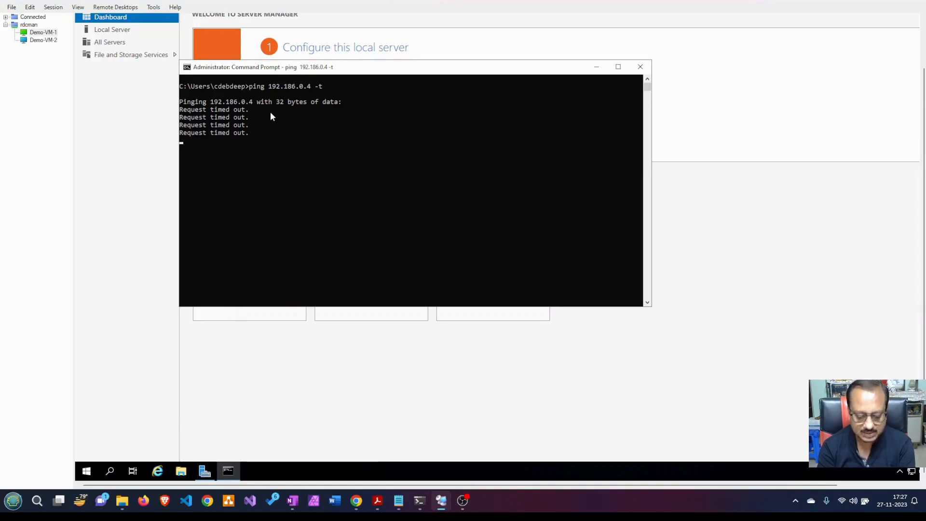
- Stop the ping and clear Demo-VM-1's Command Prompt, and review the Azure Virtual Network Peering diagram in the PDF
key("ctrl+c")
type("cls")
key("Return")
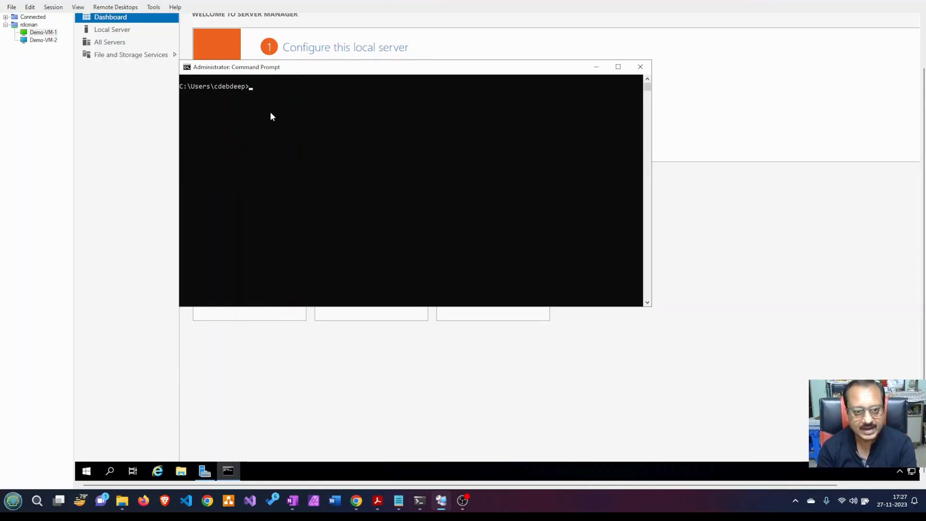
left_click(597, 67)
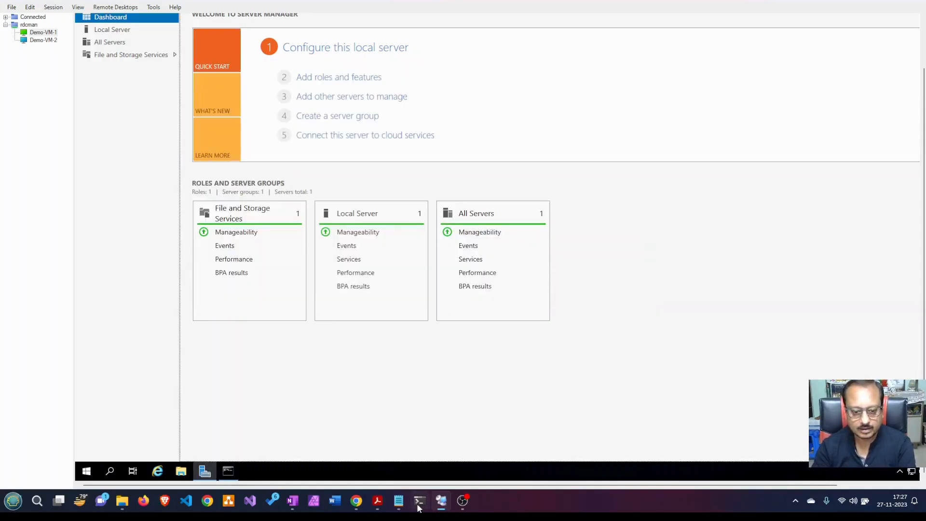
left_click(378, 500)
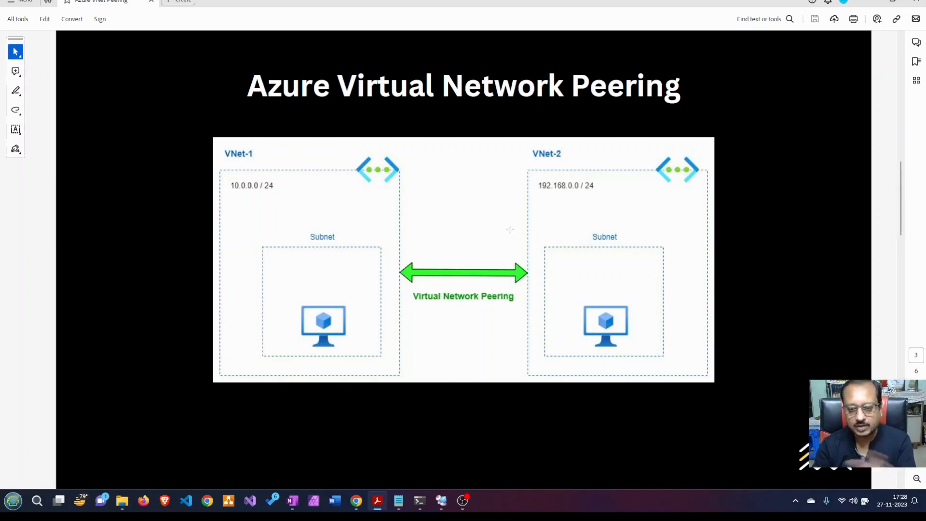
key("alt+Tab")
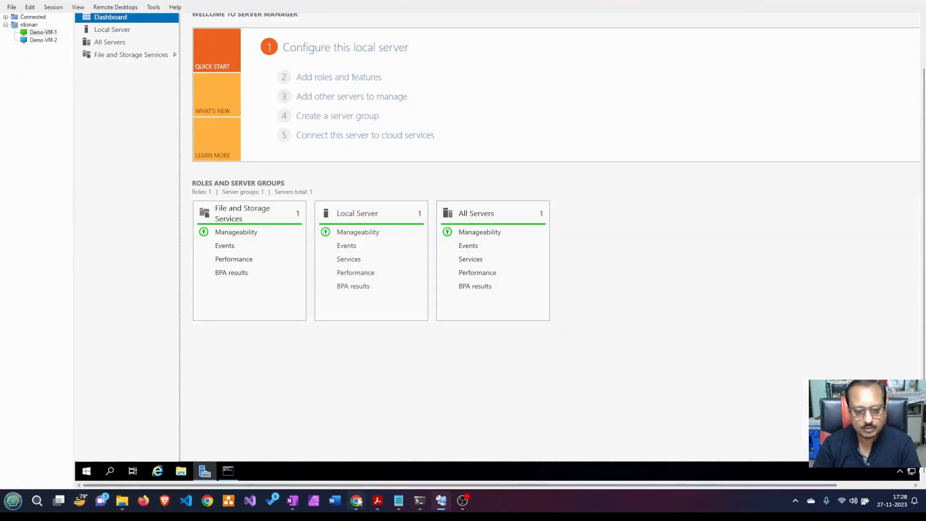
- Switch to the Azure portal in Chrome and open demo-VNet-1 from the demo-rg-vnet resource group in a new tab
mouse_move(357, 503)
left_click(408, 449)
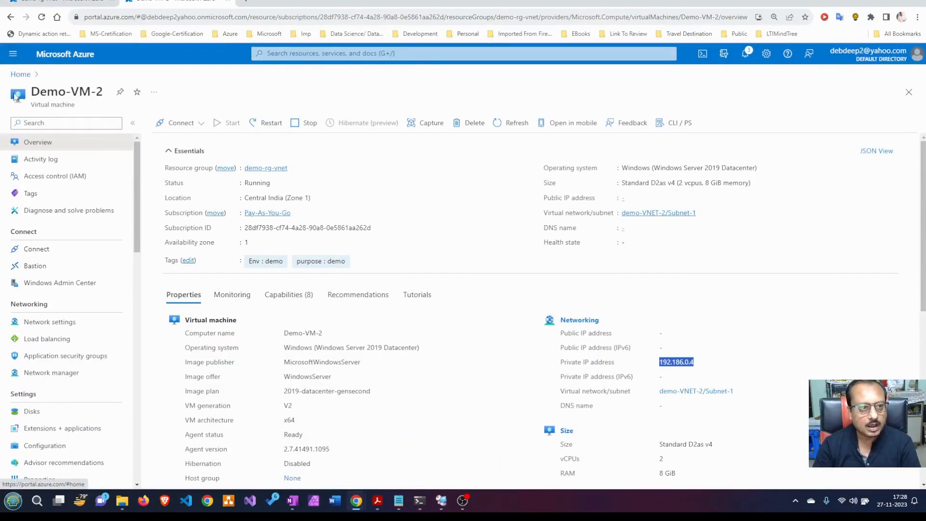
left_click(12, 76)
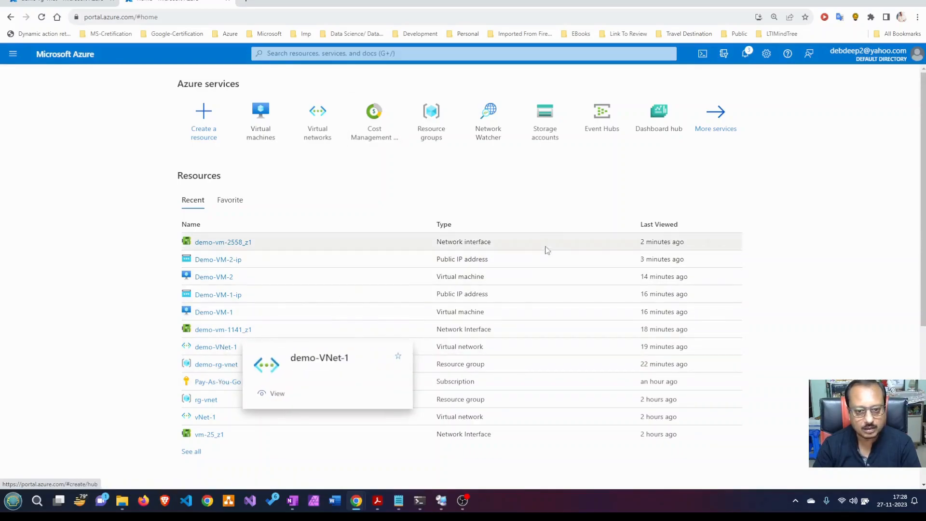
left_click(231, 2)
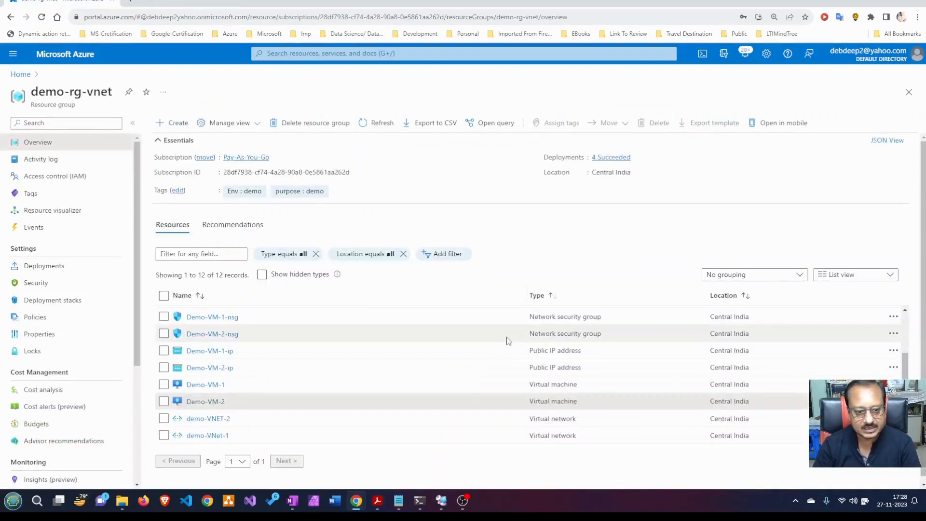
scroll(241, 425, "down", 1)
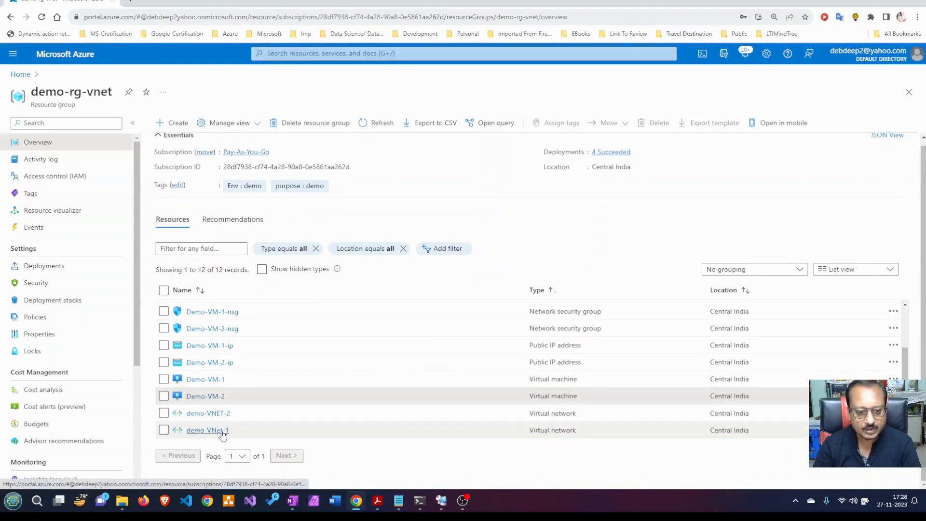
left_click(223, 435, "ctrl+shift")
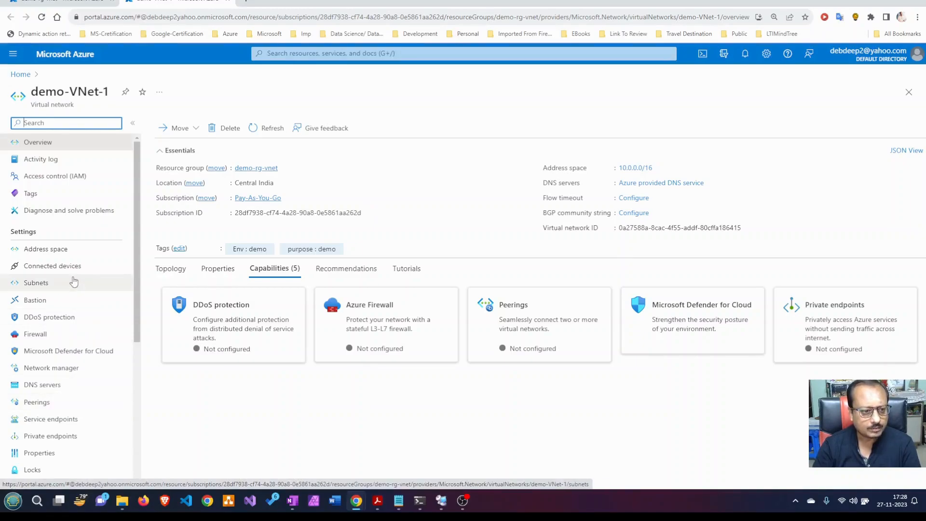
- Start adding a peering from demo-VNet-1's Peerings page
scroll(74, 281, "down", 2)
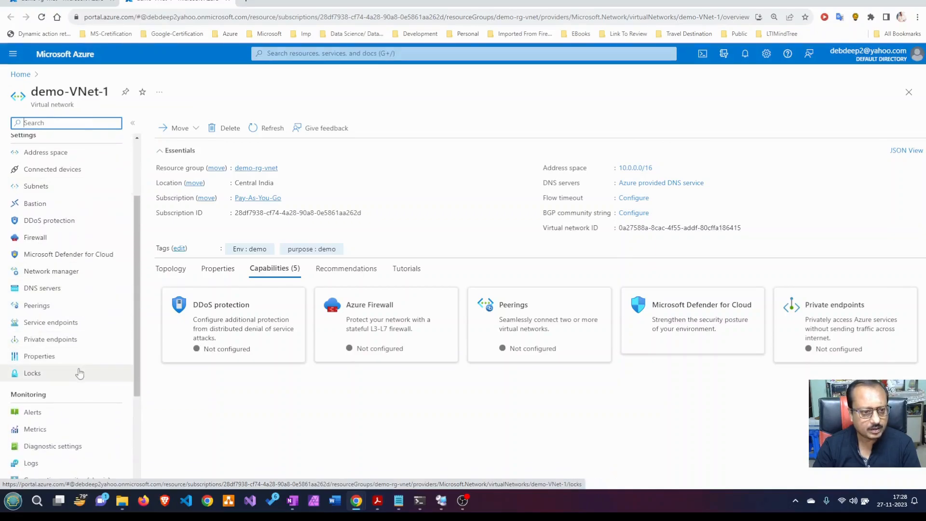
scroll(79, 372, "up", 2)
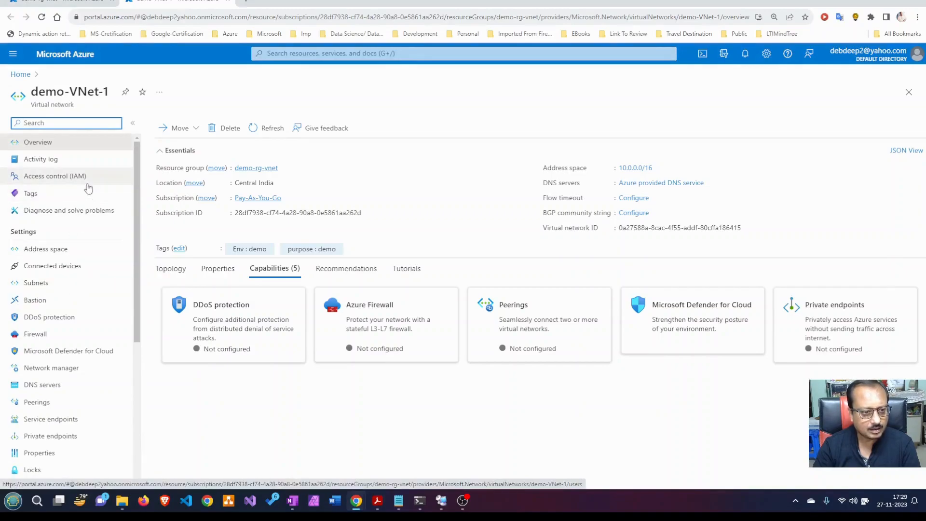
scroll(69, 285, "down", 1)
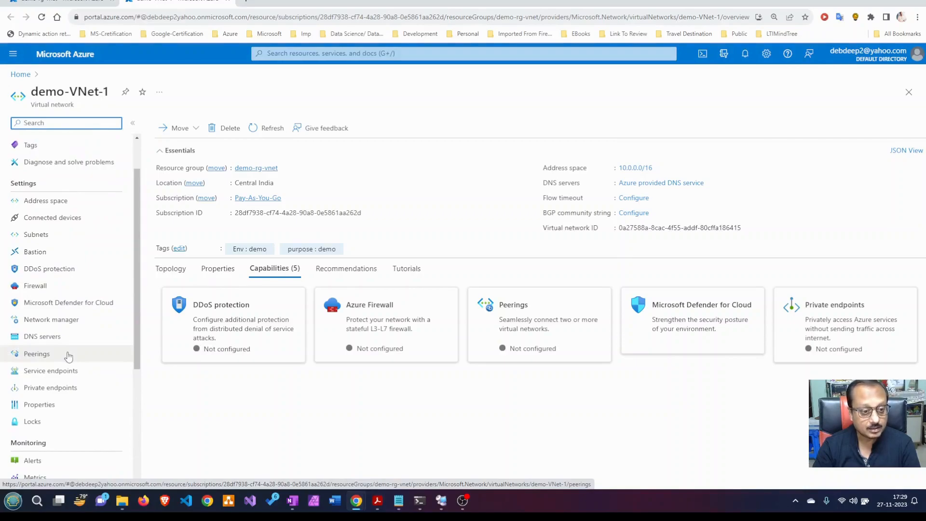
left_click(68, 356)
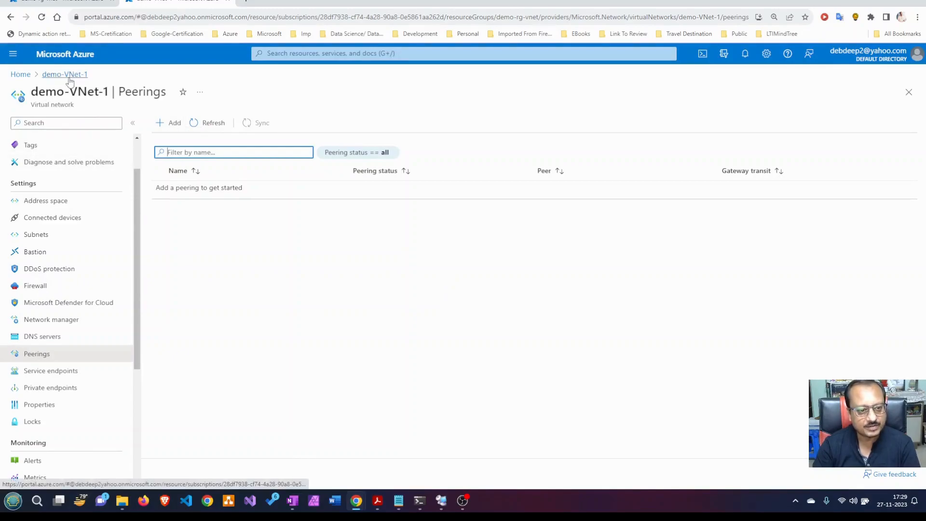
left_click(174, 127)
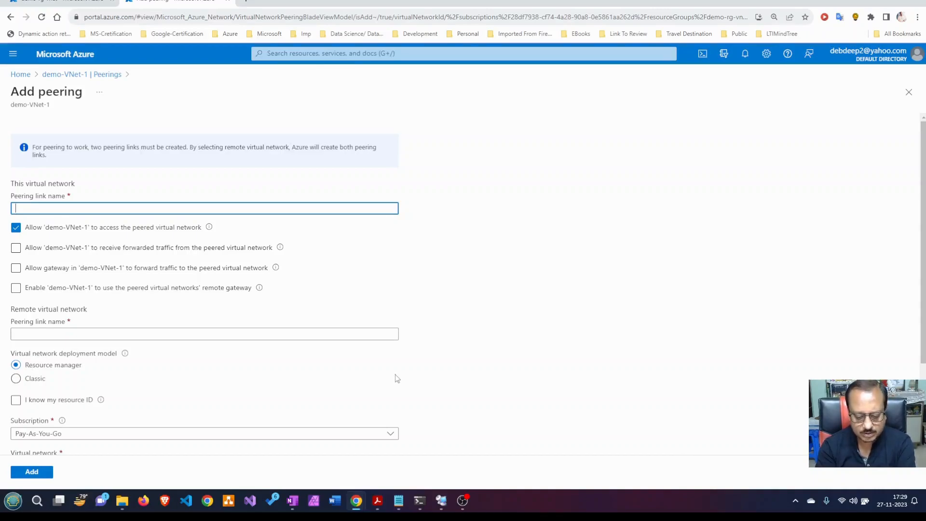
- Name the peering link of this virtual network Vnet1-Vnet2
type("Vnet1-Vbet")
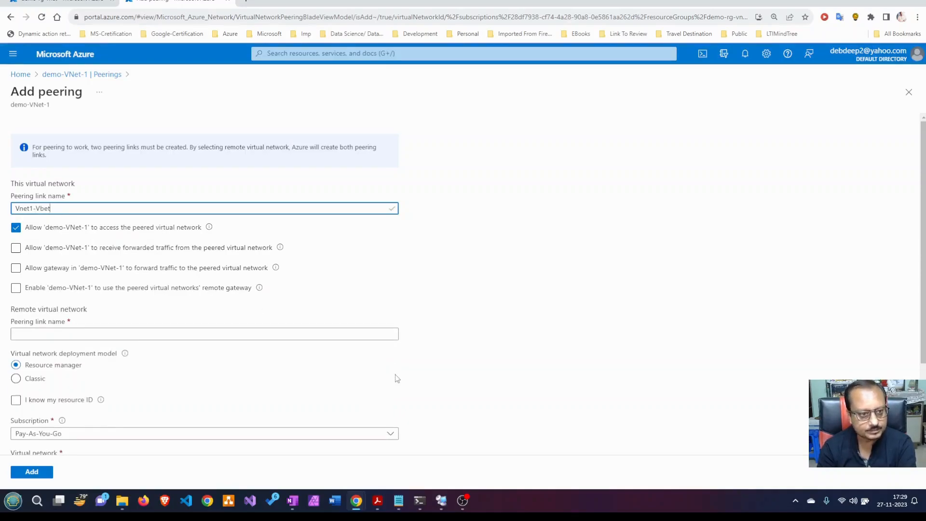
key("BackSpace")
key("BackSpace")
key("BackSpace")
type("net")
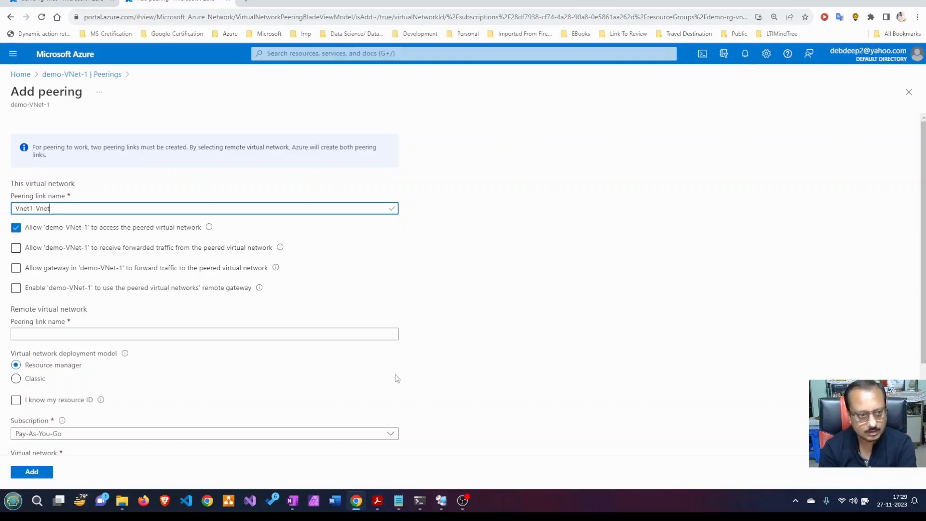
type("2")
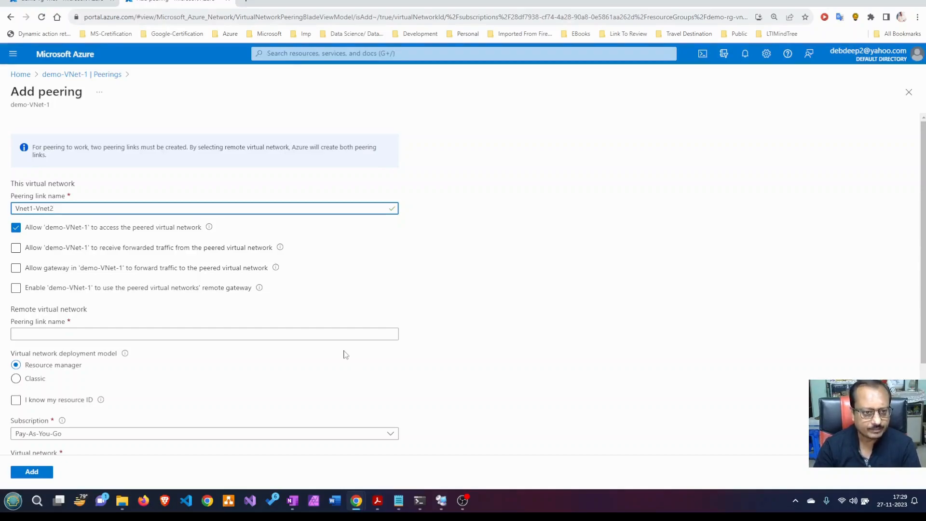
- Reuse the first link's name for the remote virtual network's peering link and change it to Vnet2-Vnet1
scroll(346, 355, "down", 1)
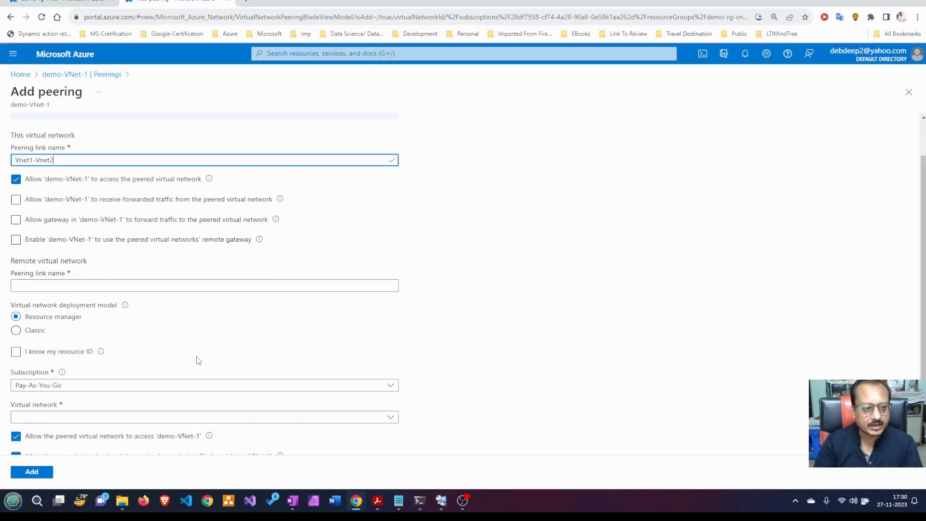
left_click_drag(60, 160, 1, 161)
key("ctrl+c")
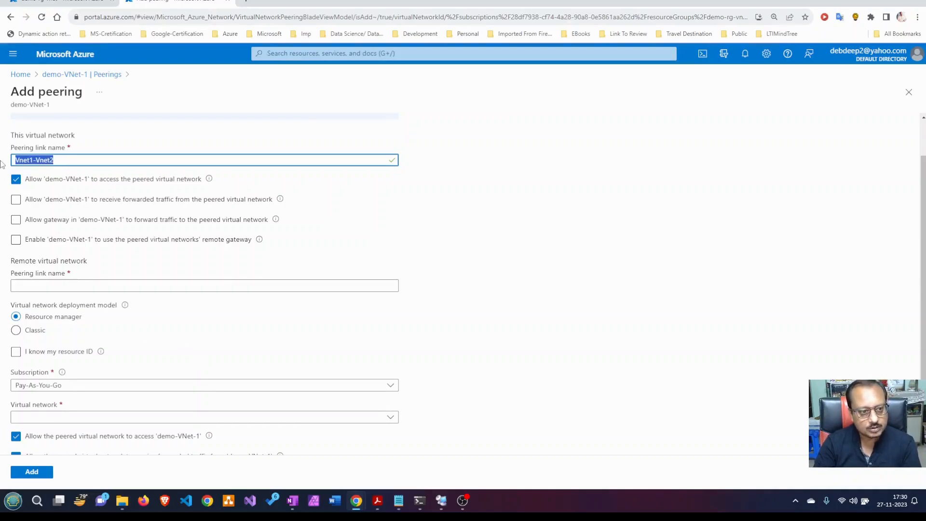
left_click(61, 287)
key("ctrl+v")
left_click(33, 285)
key("BackSpace")
type("2")
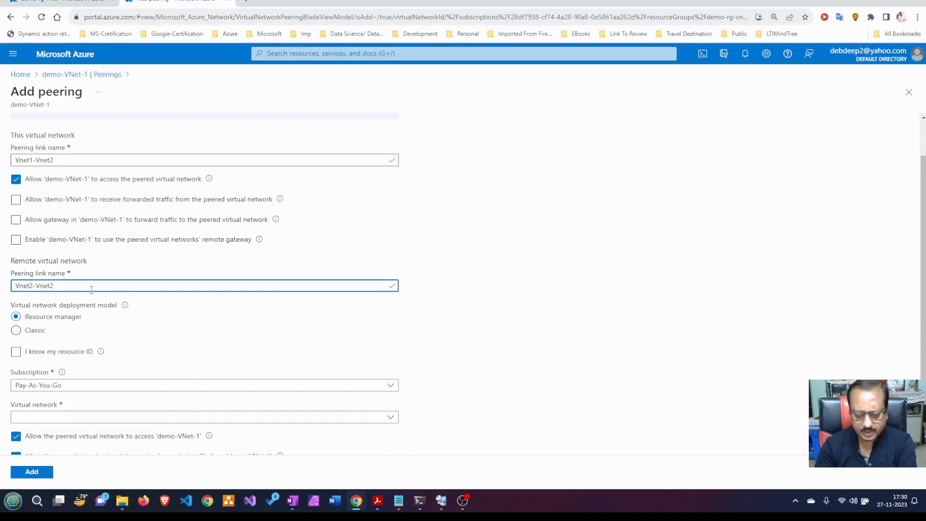
left_click(487, 304)
- Keep the Pay-As-You-Go subscription and select demo-VNET-2 as the remote virtual network
scroll(487, 304, "down", 2)
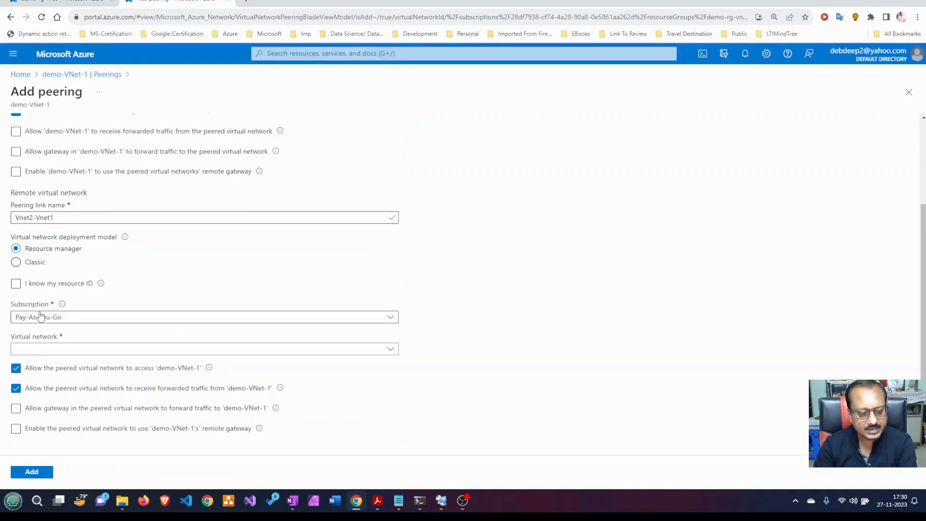
left_click(390, 317)
left_click(391, 318)
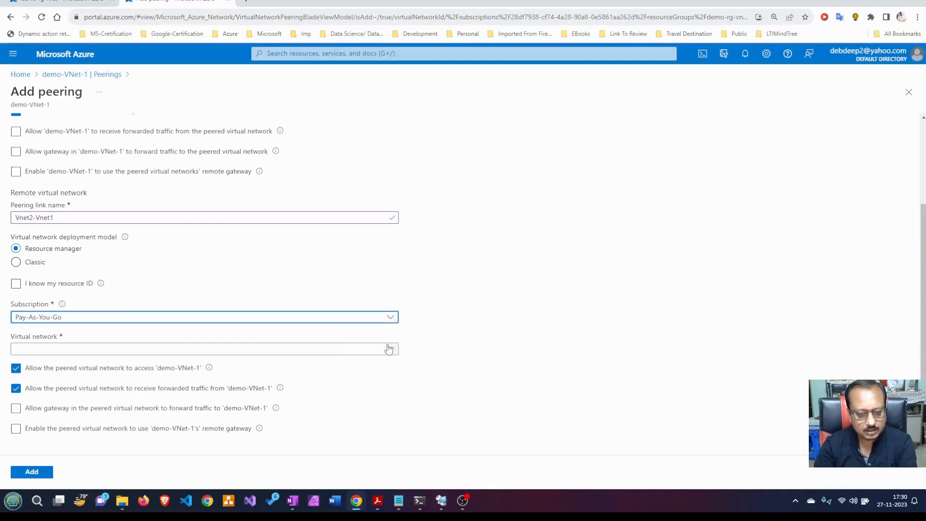
left_click(390, 351)
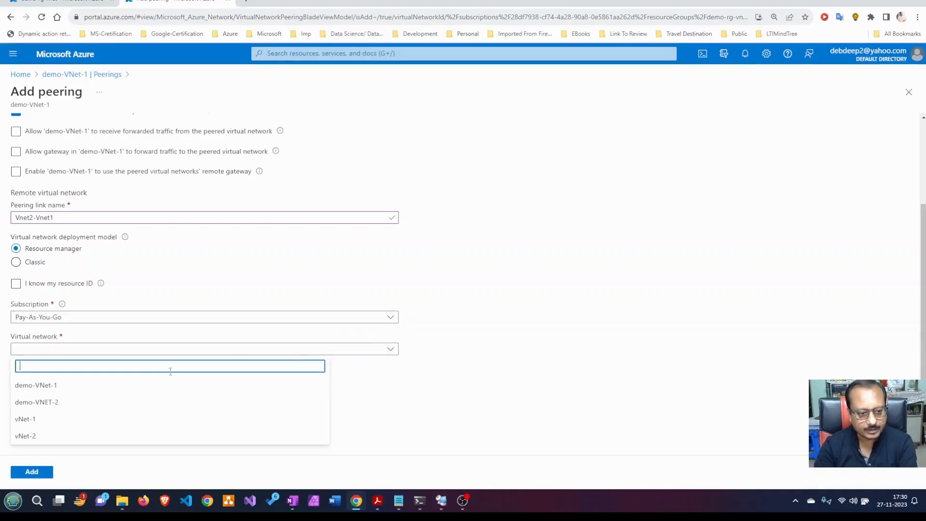
left_click(124, 409)
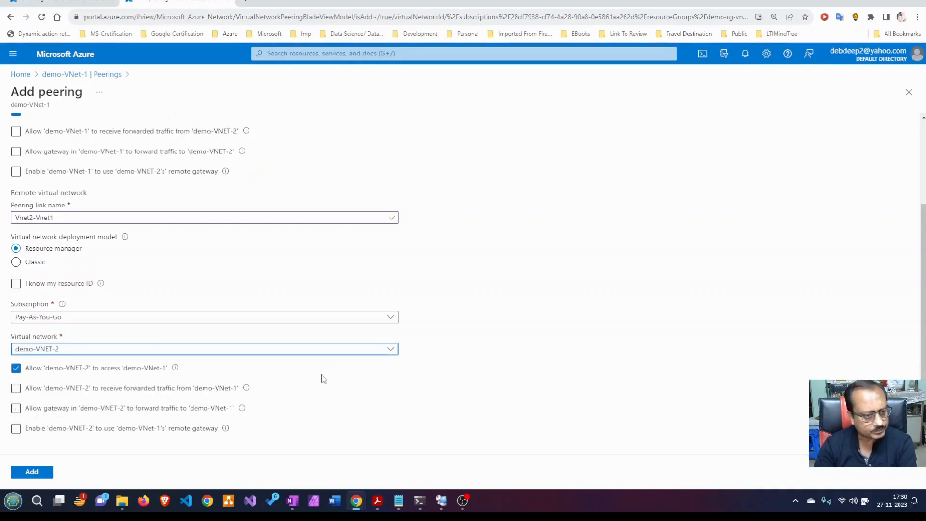
- Check the access options for both networks and add the peering between demo-VNet-1 and demo-VNET-2
scroll(51, 188, "up", 2)
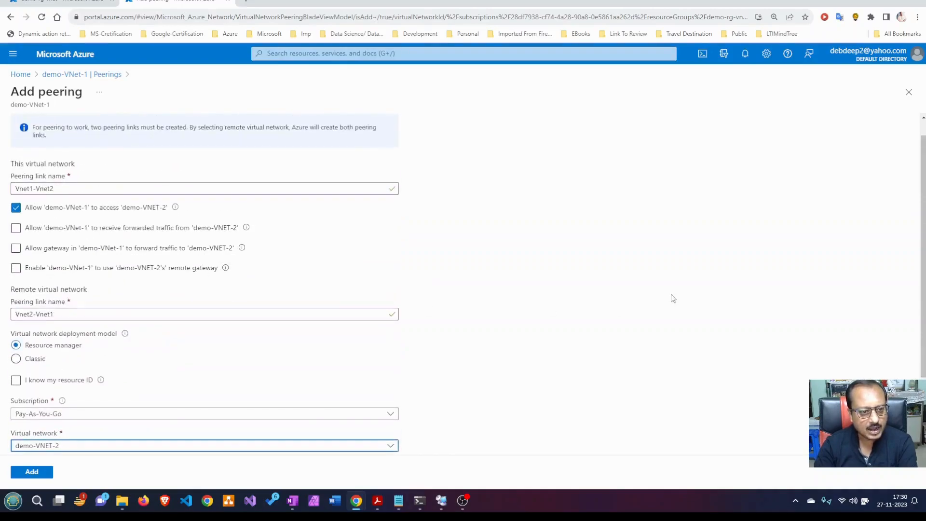
scroll(335, 232, "down", 2)
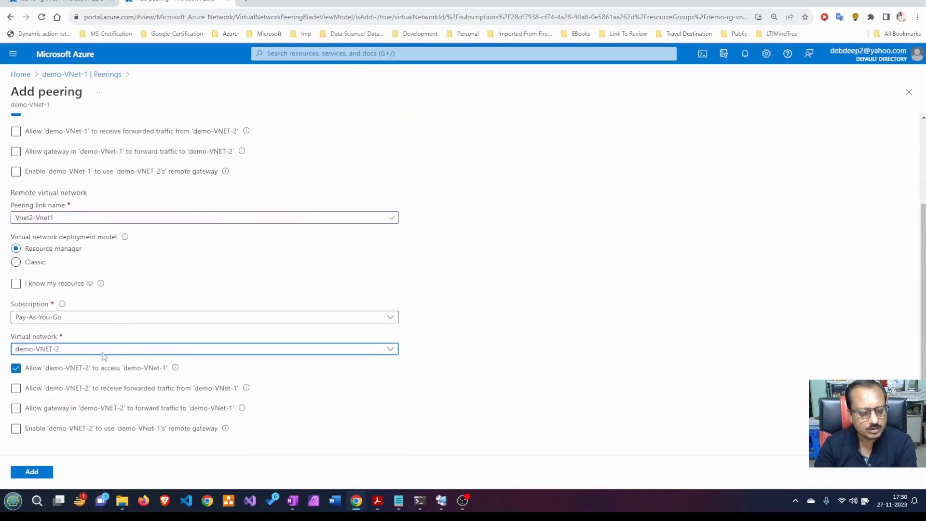
left_click(33, 473)
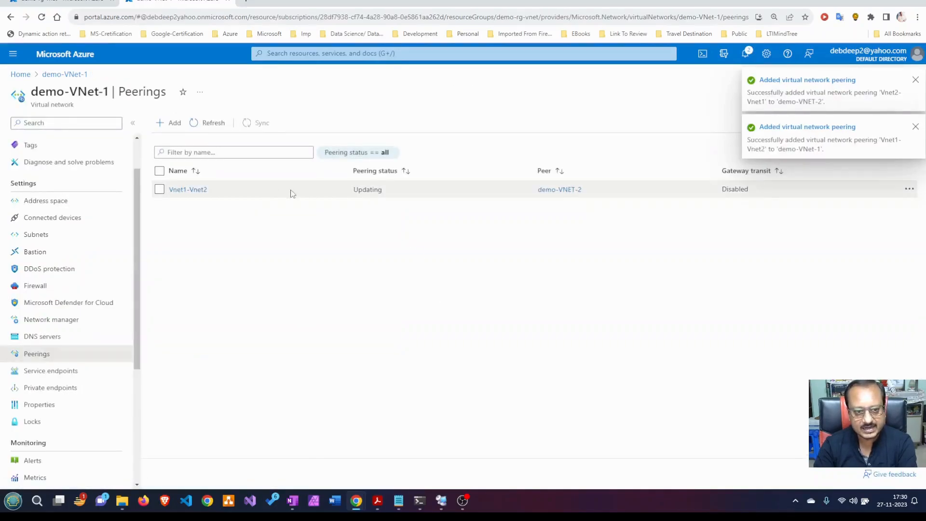
- Open demo-VNET-2 from the demo-rg-vnet resource group in a separate tab and check the status of its peering
left_click(102, 6)
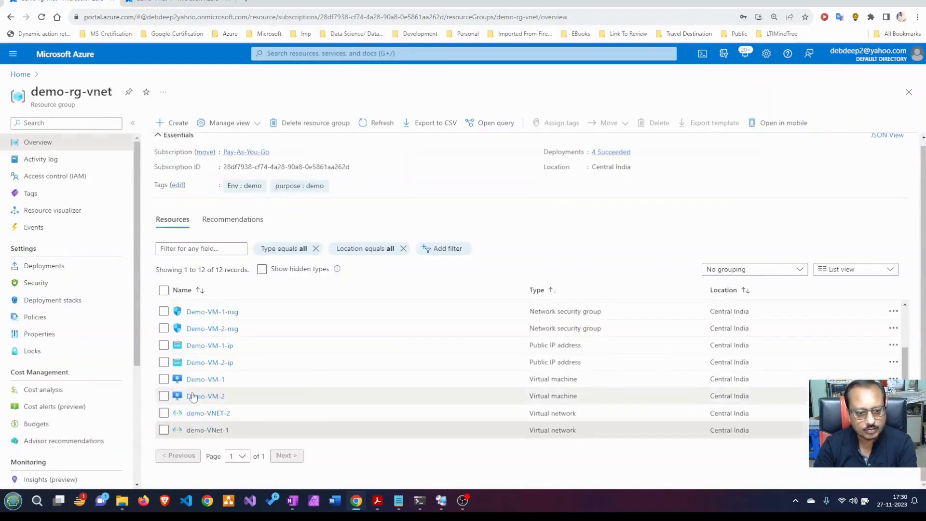
left_click(200, 417, "ctrl")
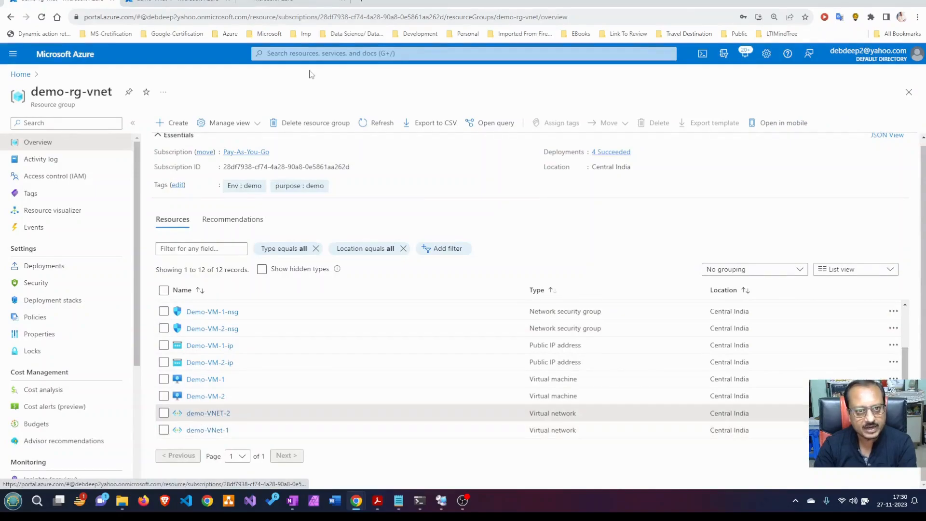
left_click(300, 3)
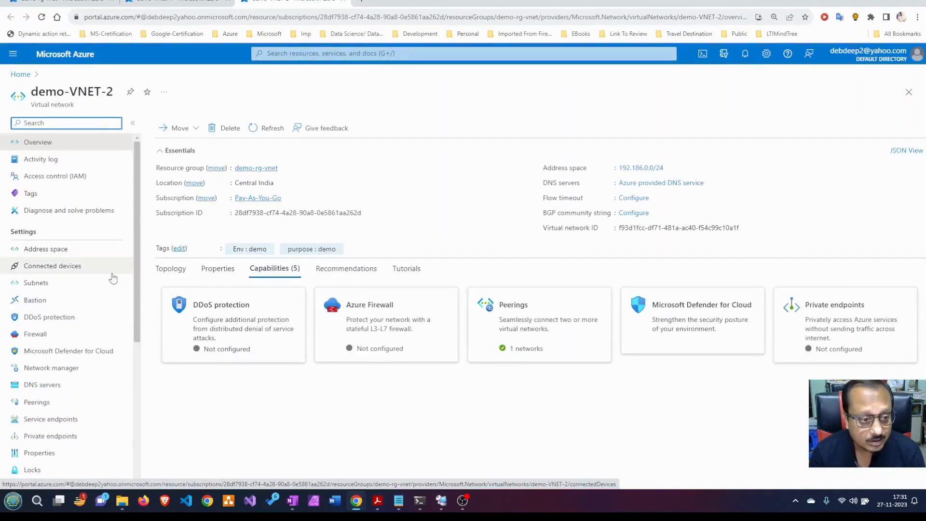
left_click(32, 406)
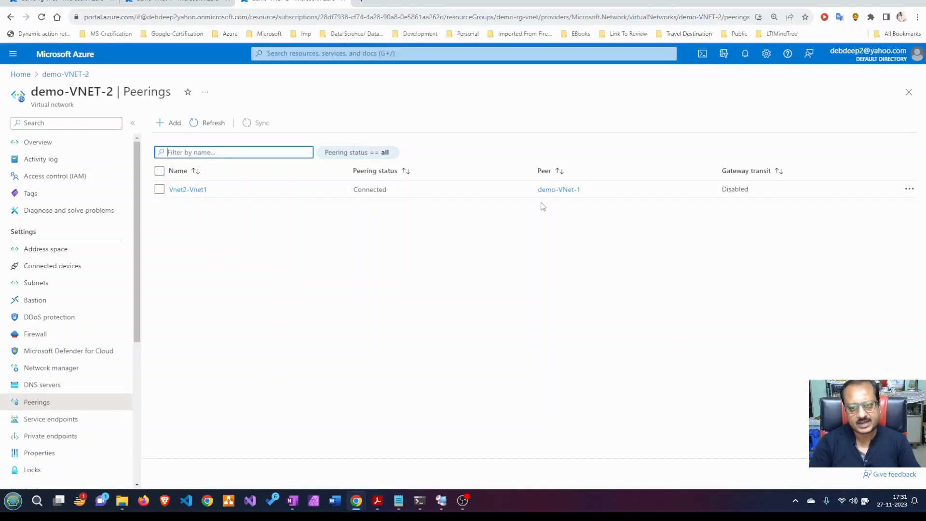
- Refresh the peerings of demo-VNet-1 to check the link's status, and consult the peering diagram in the PDF
left_click(571, 195)
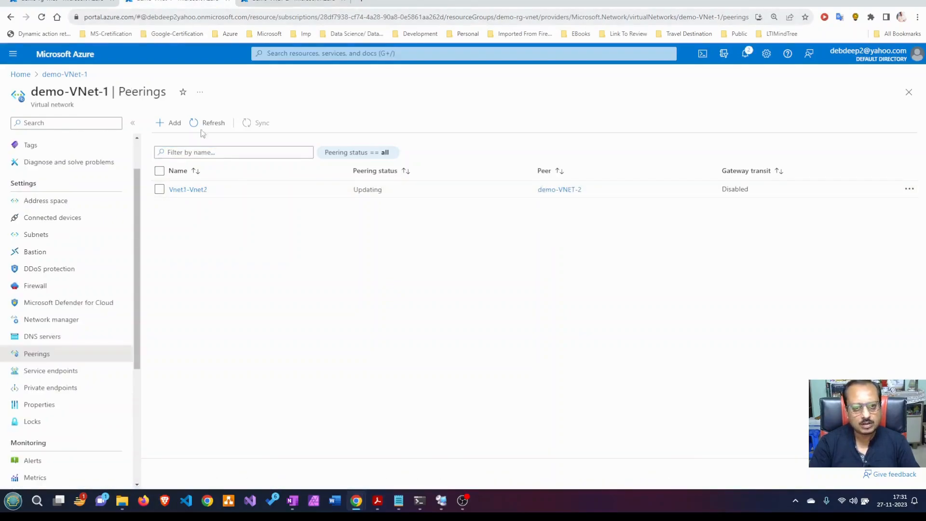
left_click(215, 124)
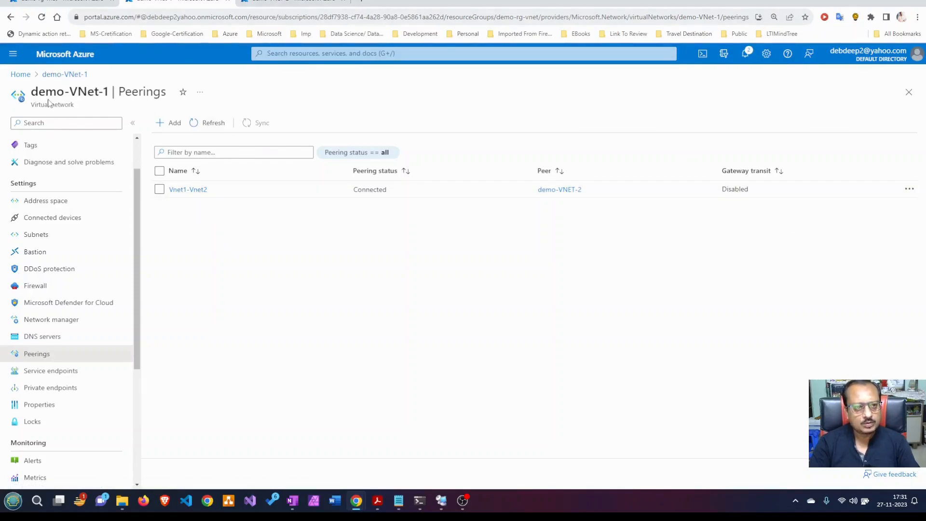
left_click(380, 502)
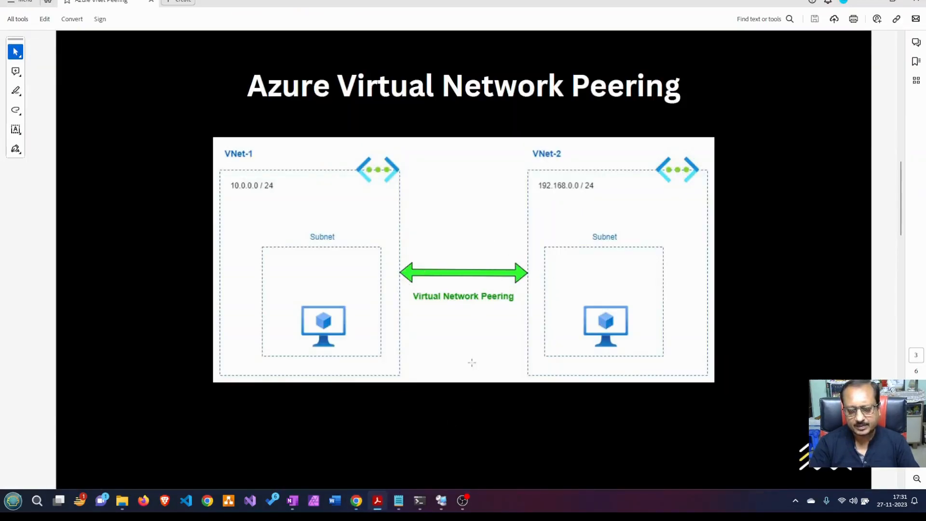
left_click(873, 2)
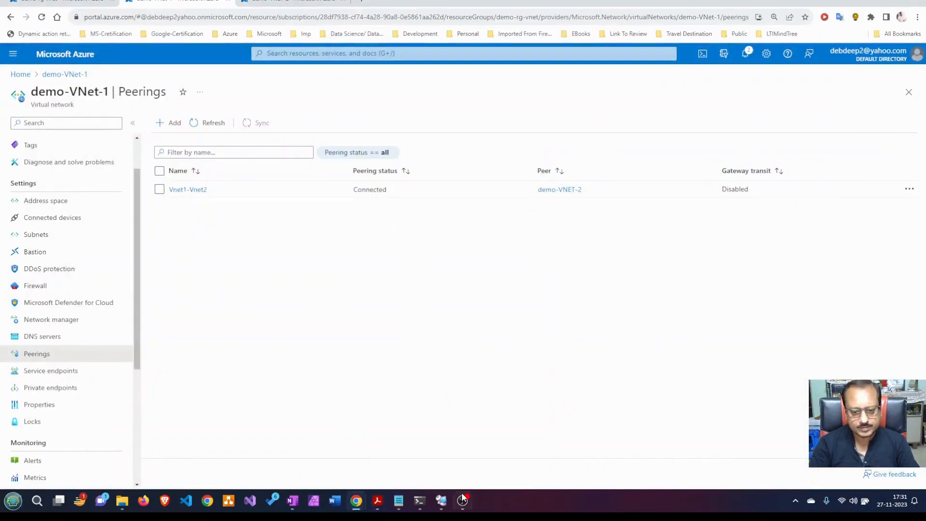
- Switch to the remote desktop session of Demo-VM-1, run ping 192.186.0.4 -t in its Command Prompt and stop the ping
left_click(442, 502)
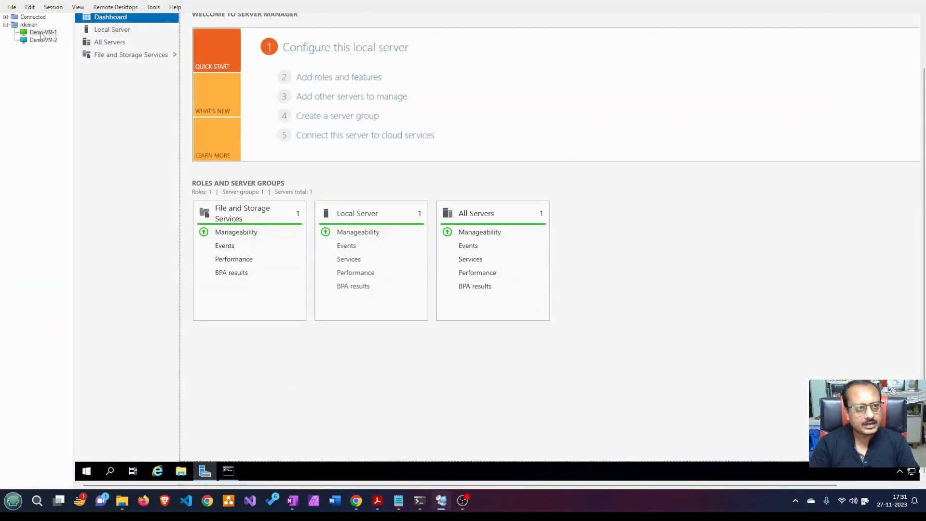
left_click(378, 502)
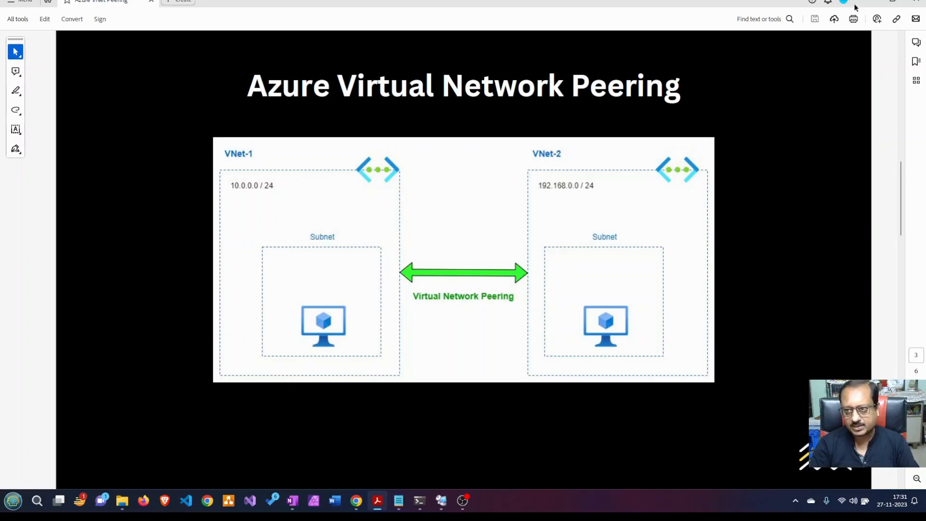
key("alt+Tab")
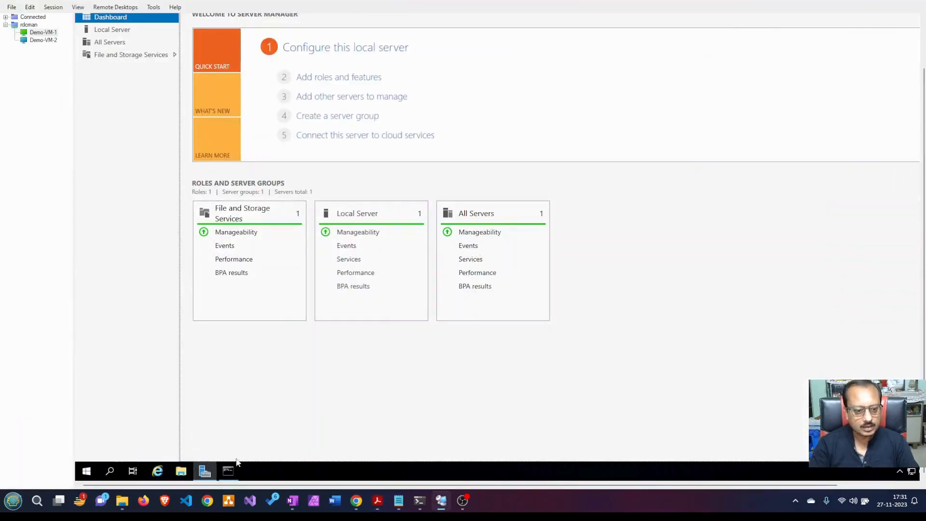
left_click(235, 474)
type("ping 192.186.0.4 -t")
key("Return")
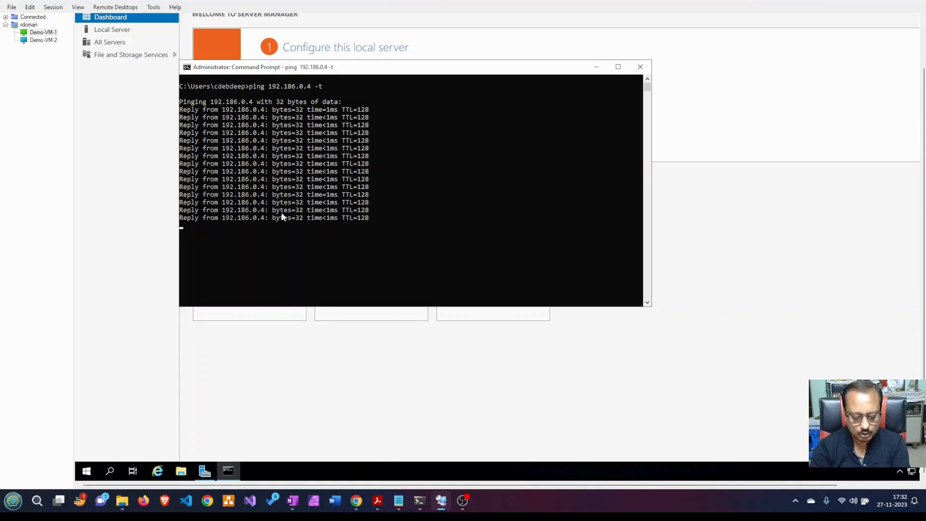
key("ctrl+c")
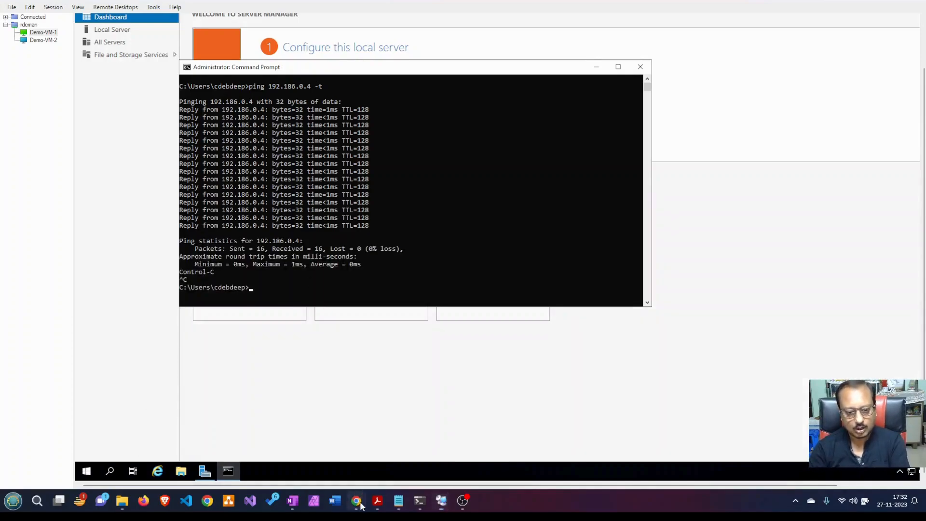
- Switch to the Azure portal, check Demo-VM-2's private IP address from demo-rg-vnet, and return to the peering diagram in the PDF
mouse_move(356, 501)
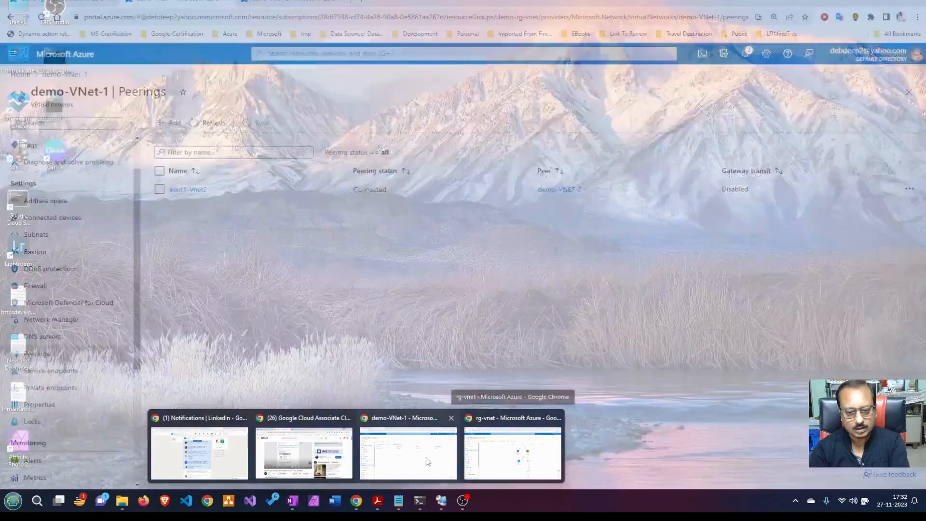
left_click(426, 457)
scroll(96, 167, "up", 1)
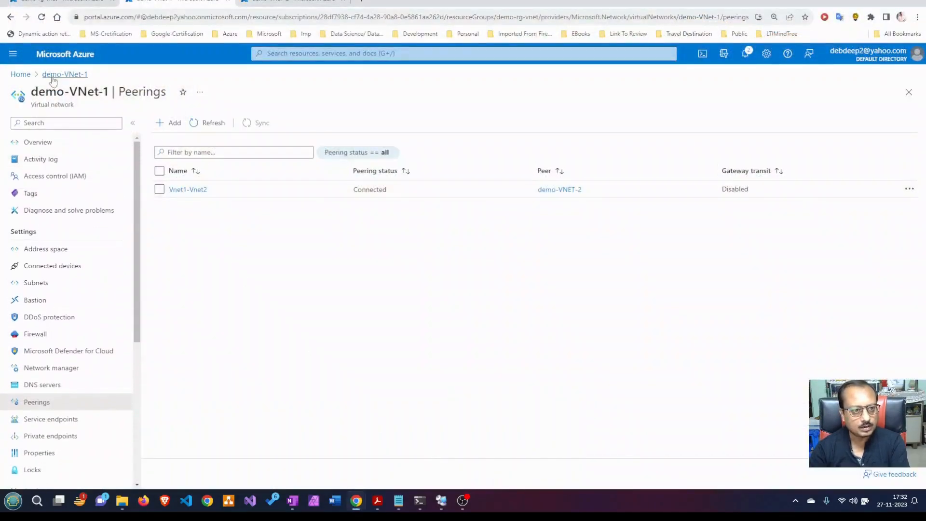
left_click(35, 2)
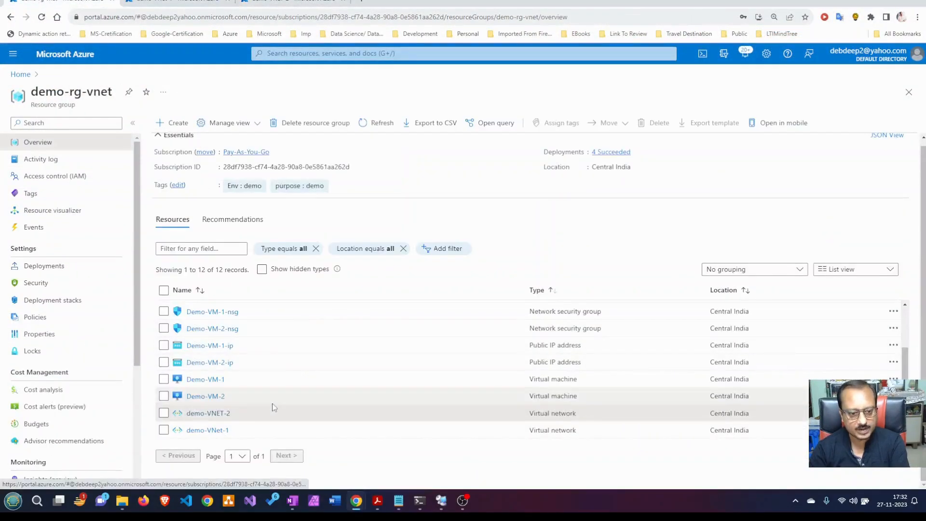
left_click(210, 400)
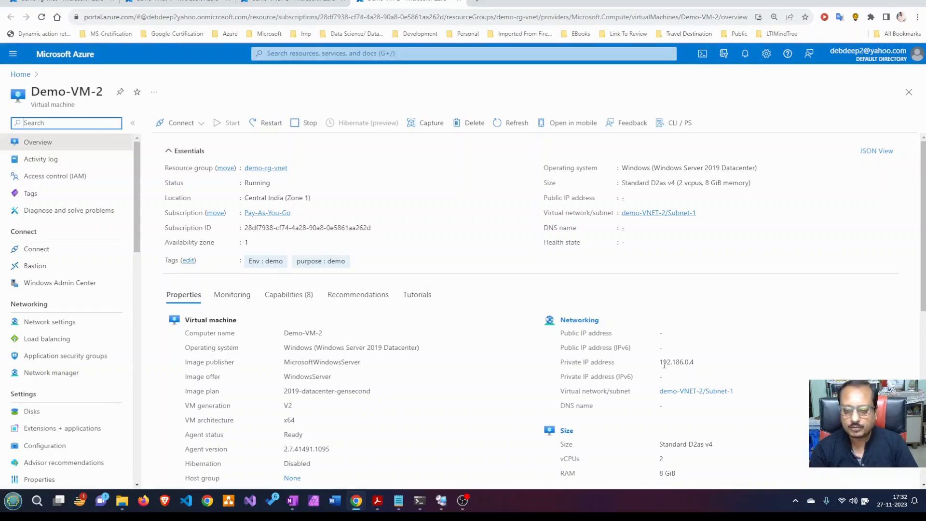
left_click_drag(660, 363, 696, 369)
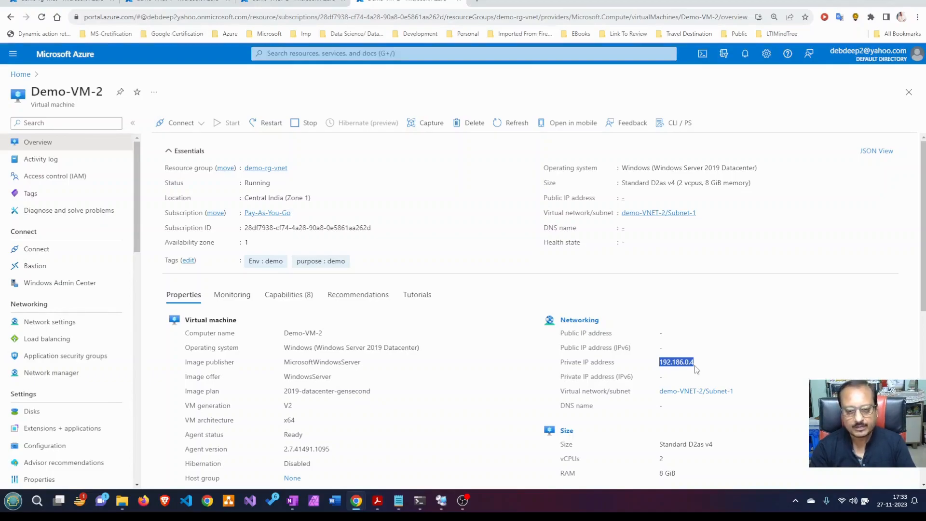
left_click(378, 501)
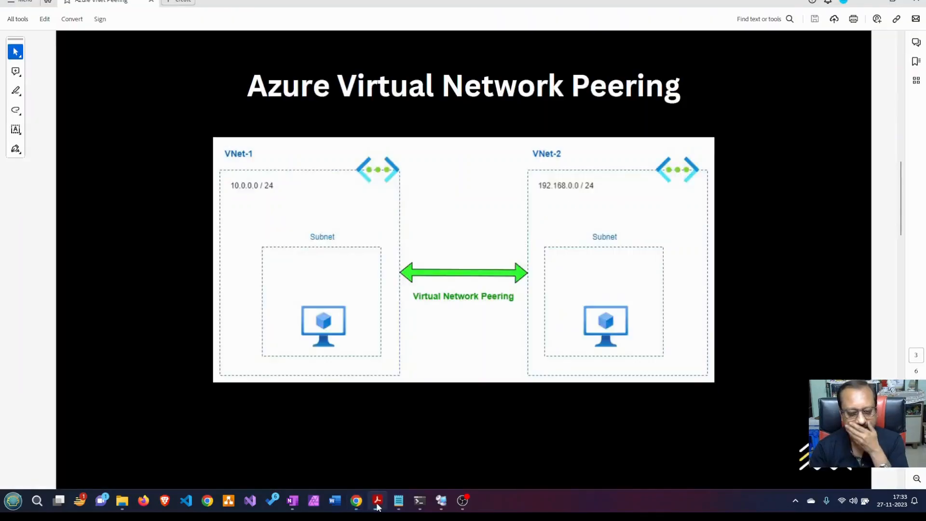